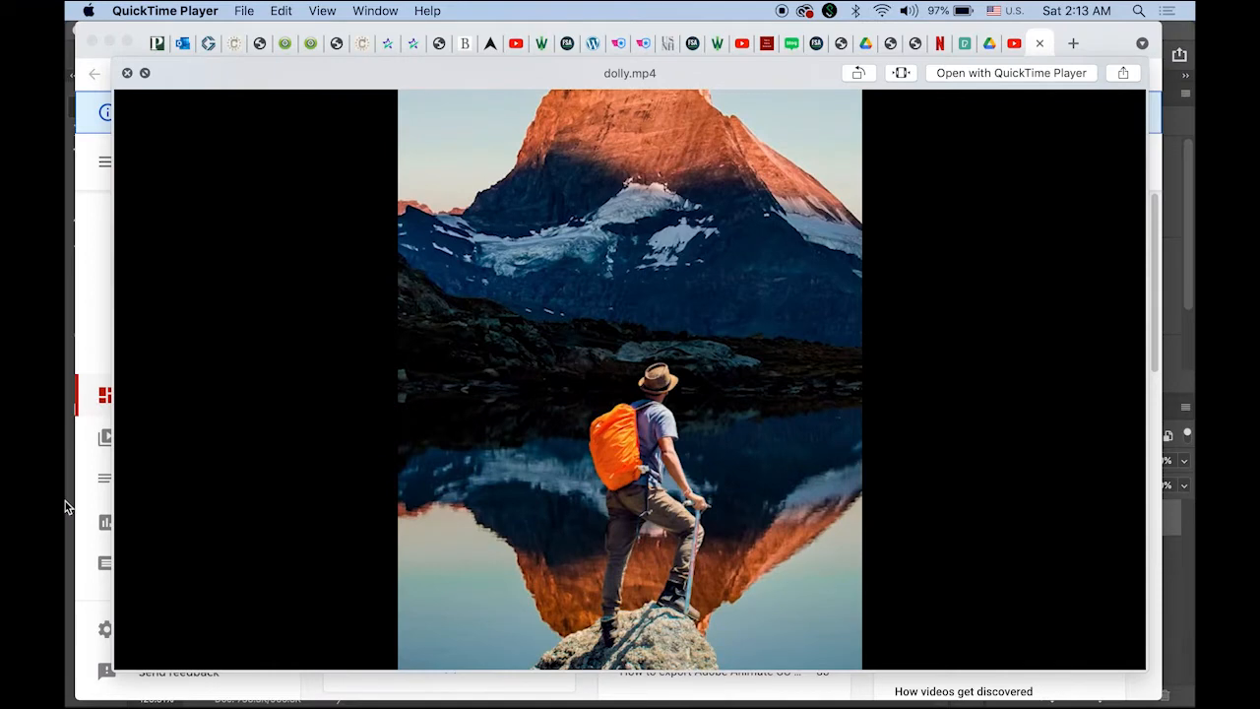
left_click(141, 652)
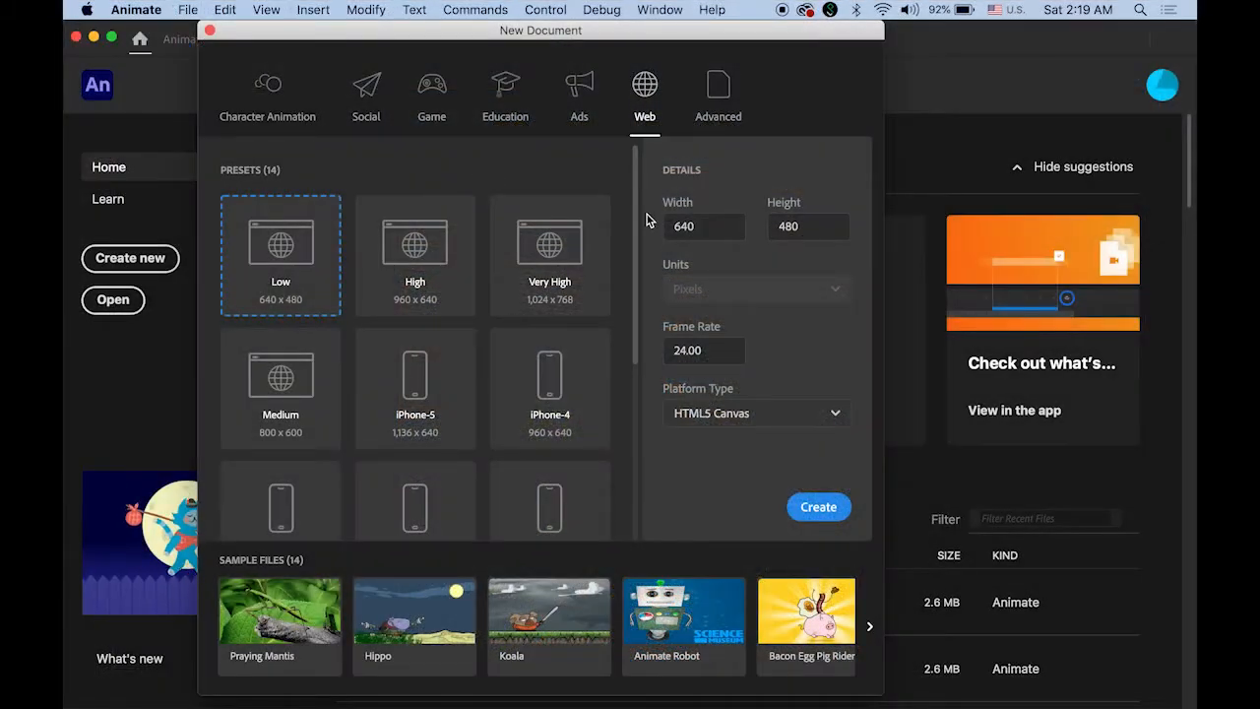
- Create a new HTML5 Canvas document 600 px wide and 750 px high
left_click(702, 226)
double_click(702, 226)
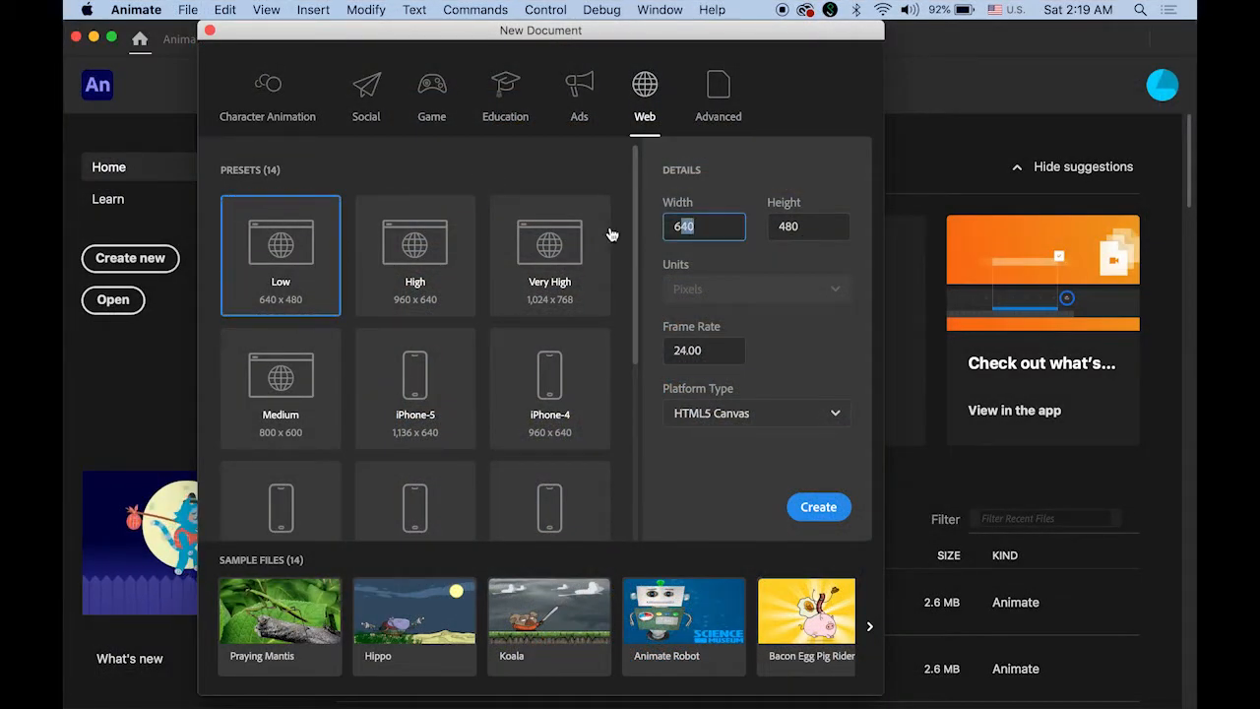
type("600")
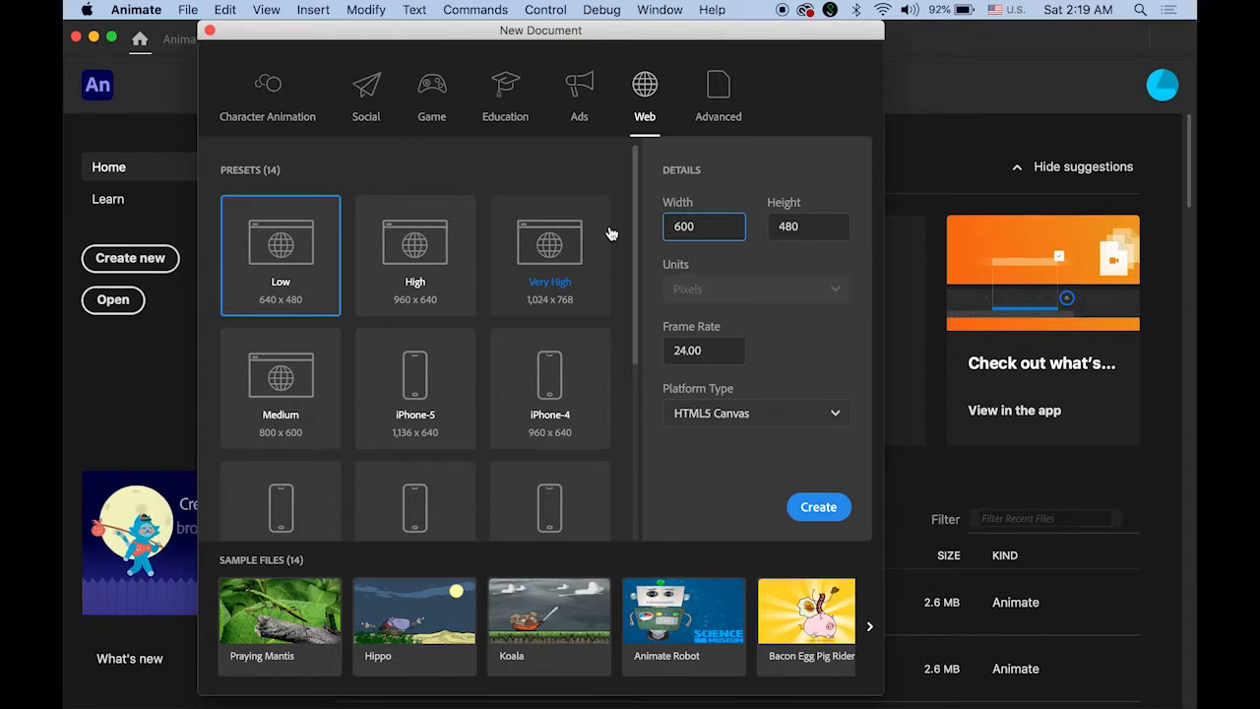
left_click(770, 230)
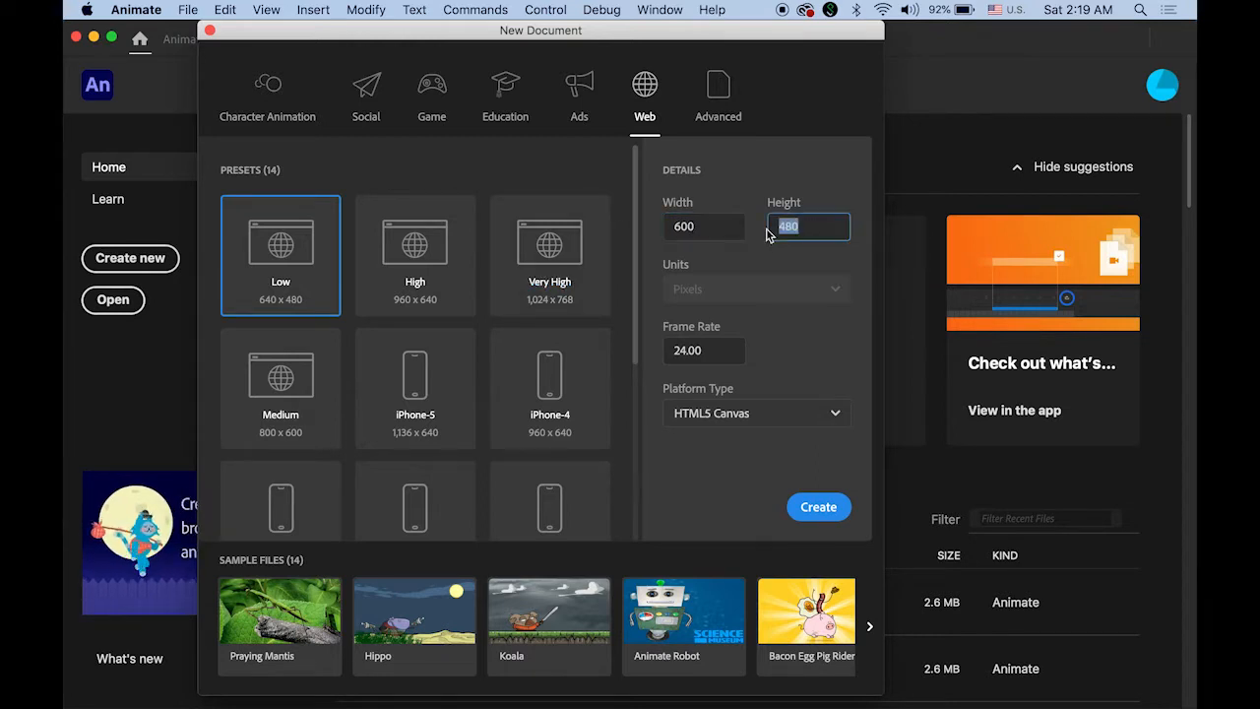
type("750")
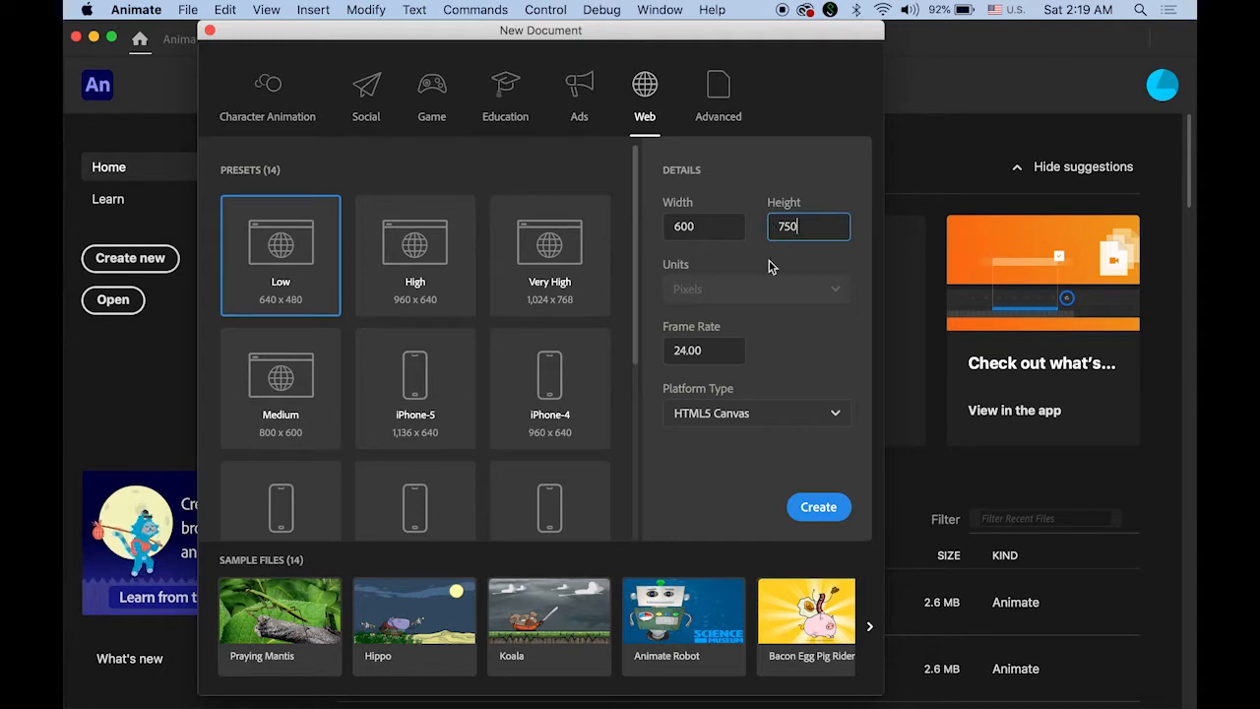
key("Tab")
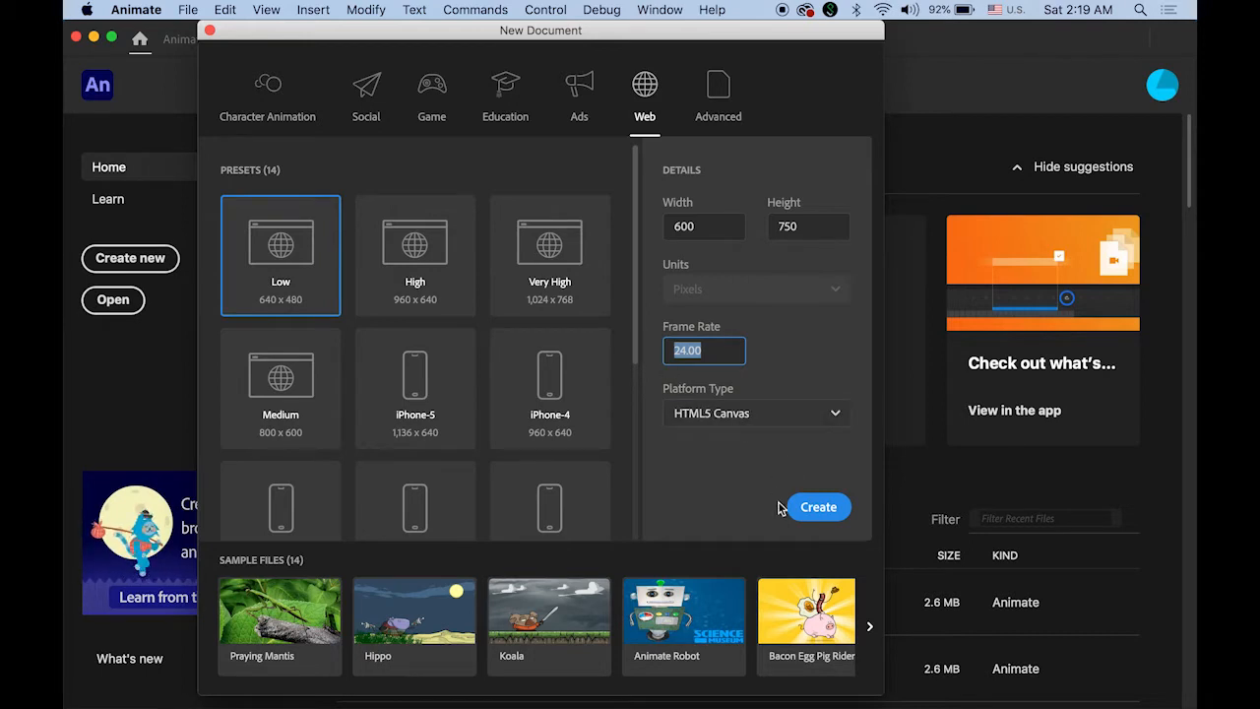
left_click(818, 508)
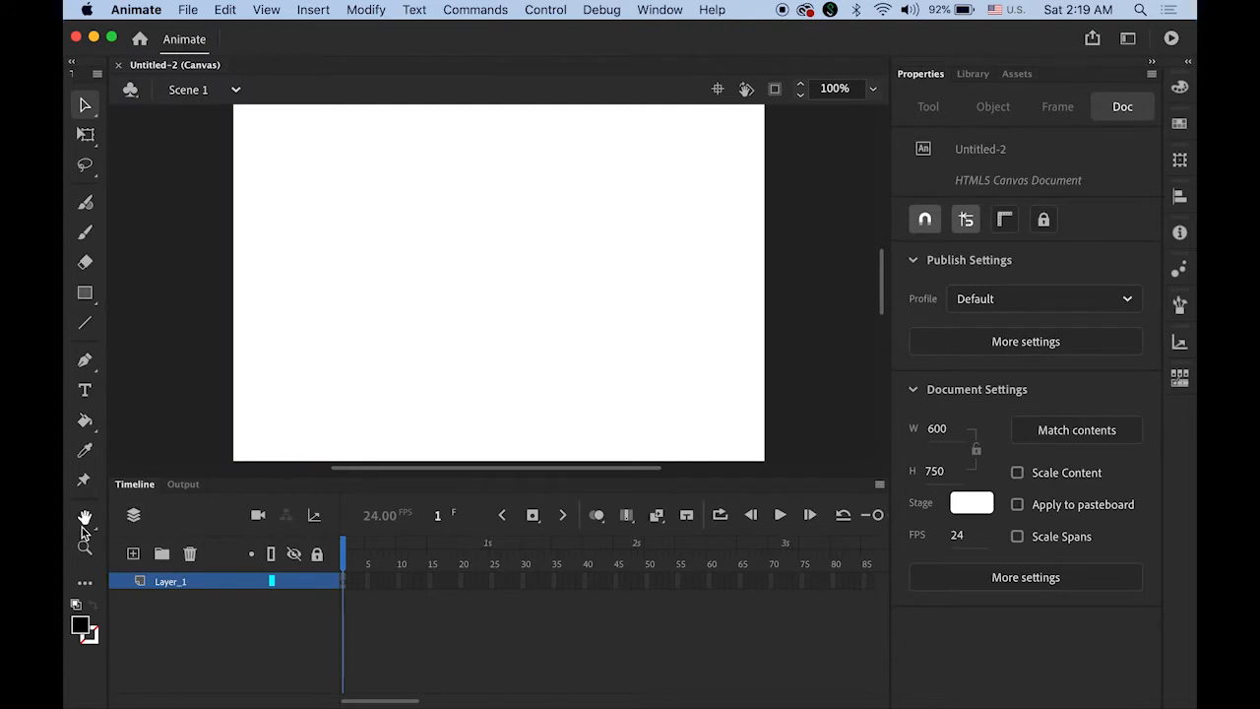
- Import climber.png, mountain1.jpg, mountain2.jpg and mountain3.jpg from the Dolly Zoom folder into the library
double_click(85, 518)
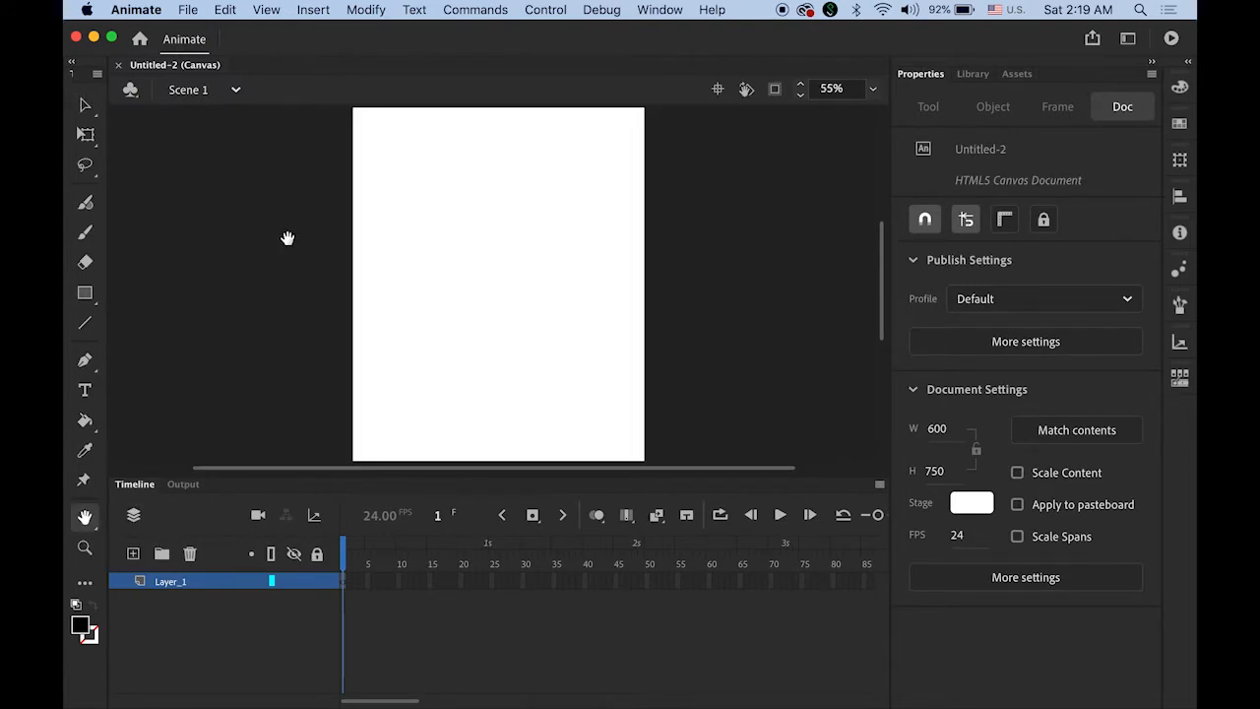
left_click(186, 10)
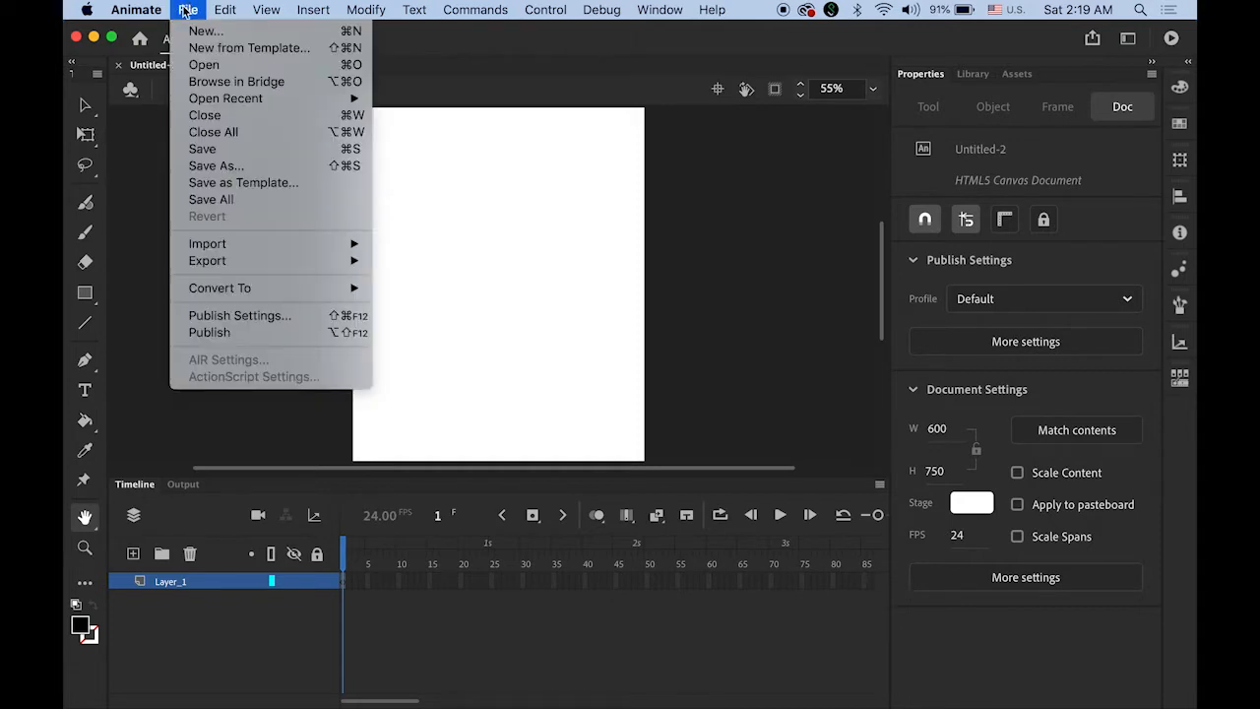
mouse_move(281, 243)
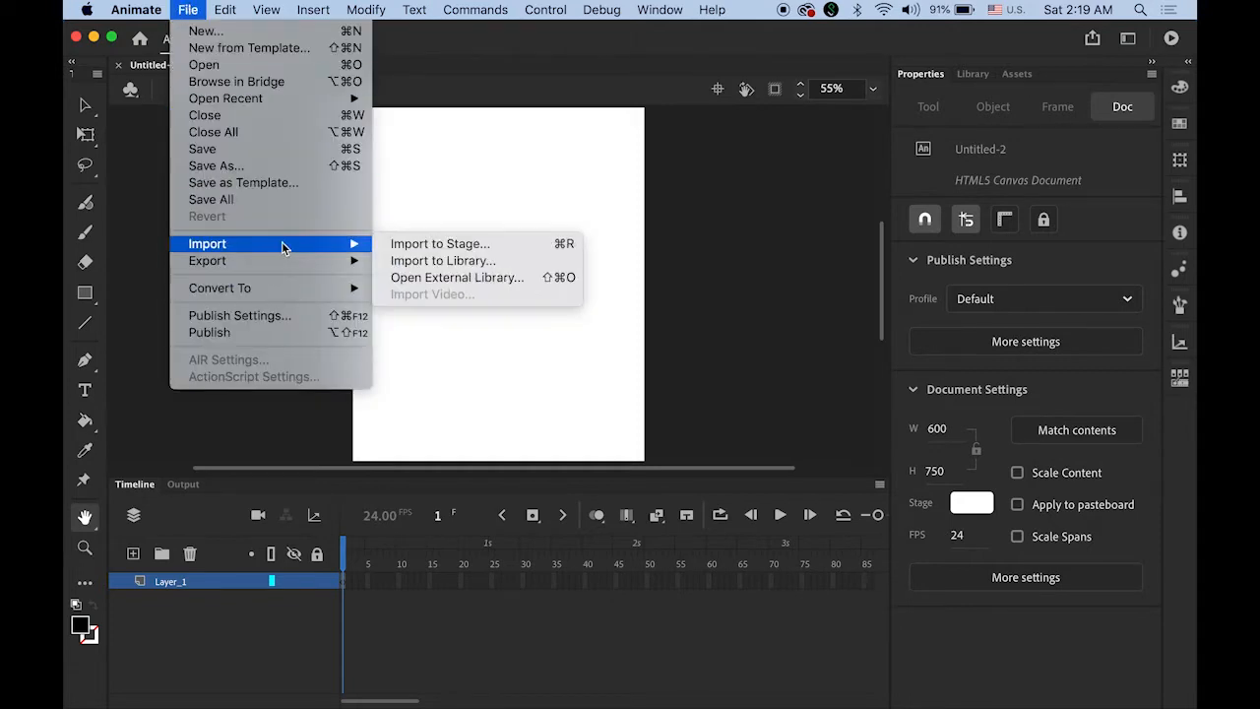
left_click(458, 260)
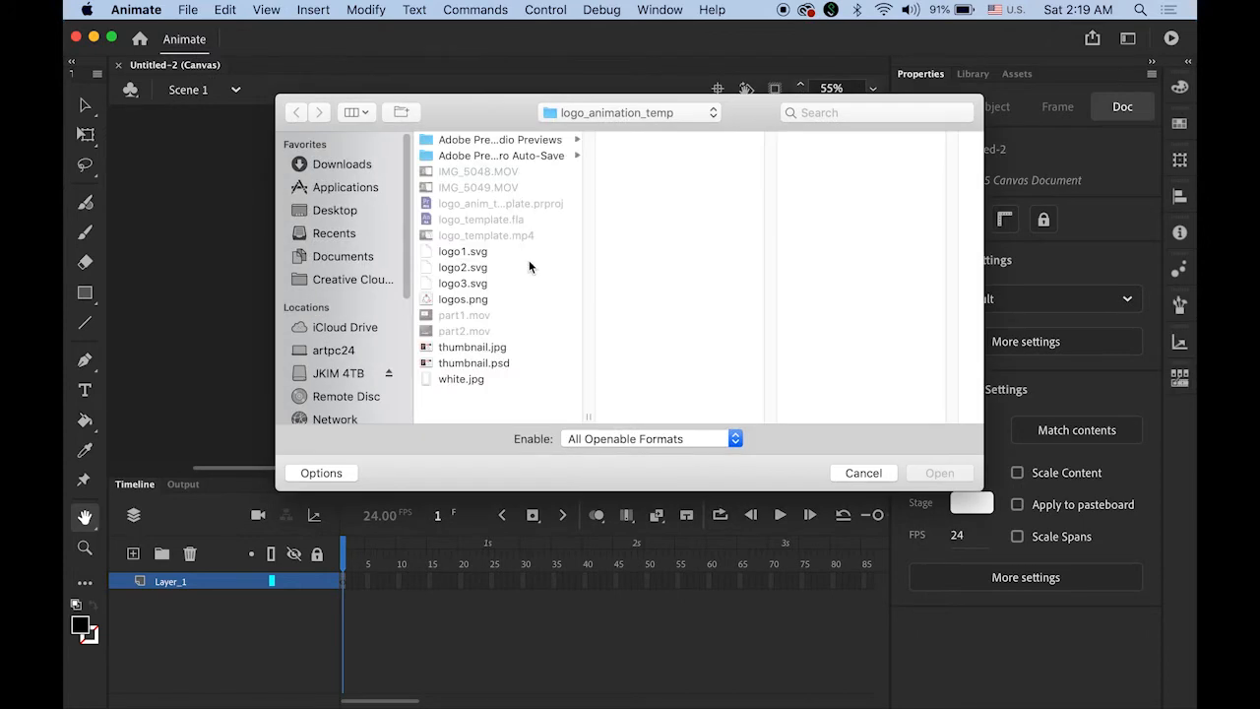
left_click(662, 114)
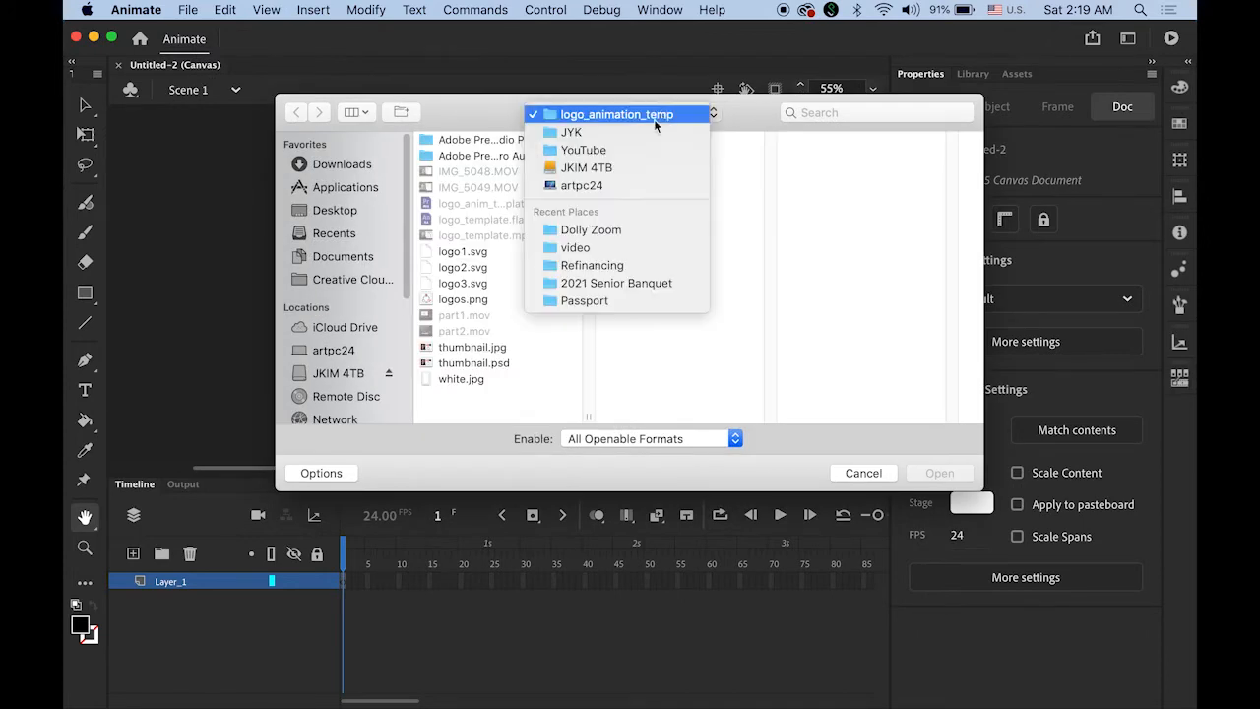
left_click(647, 232)
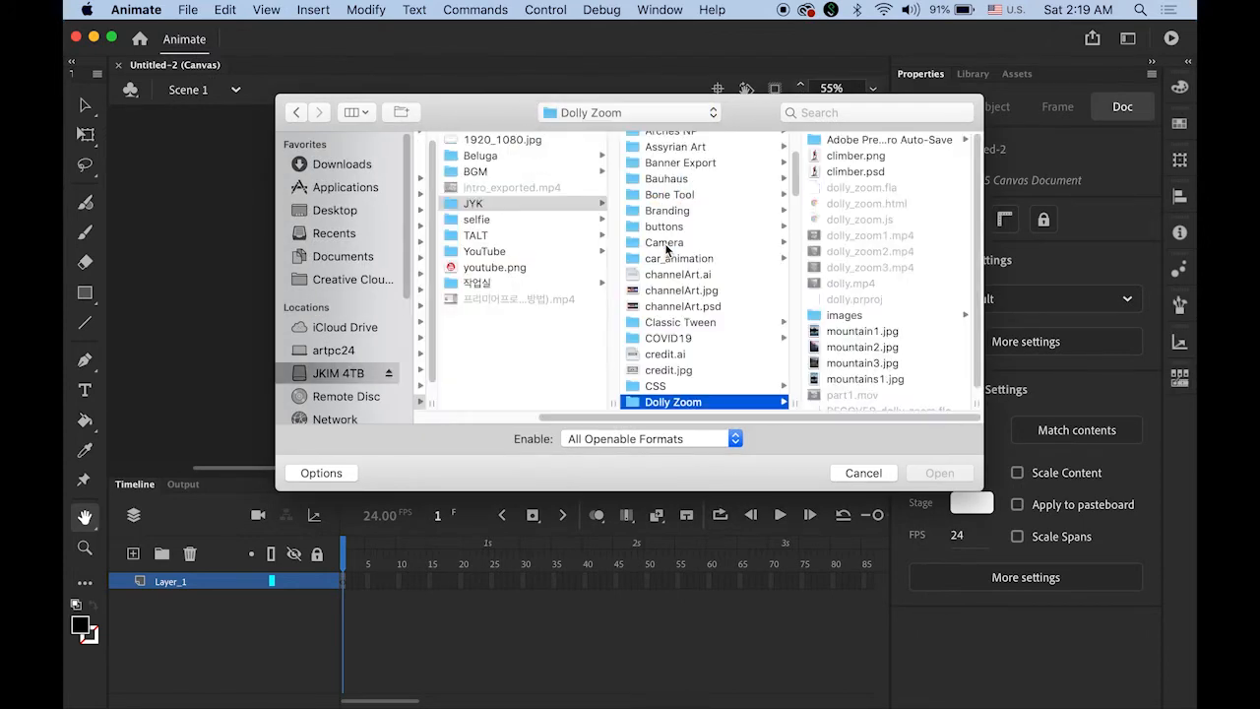
left_click(855, 156)
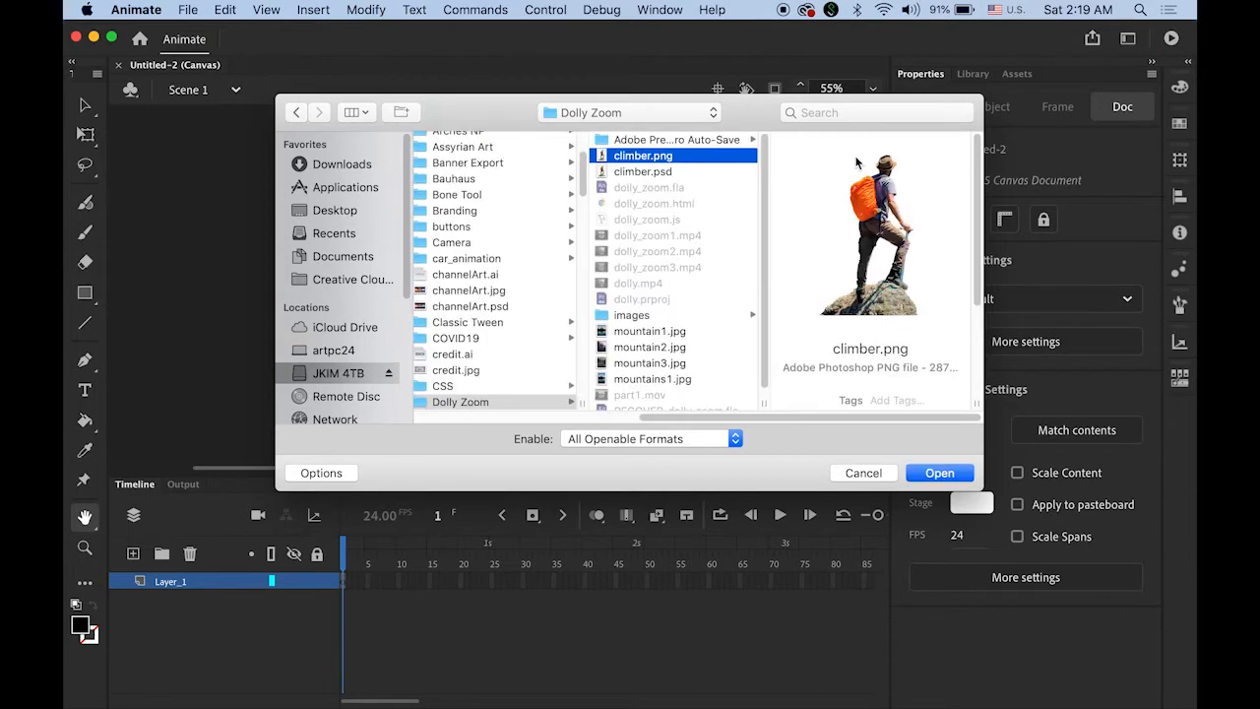
left_click(636, 332, "super")
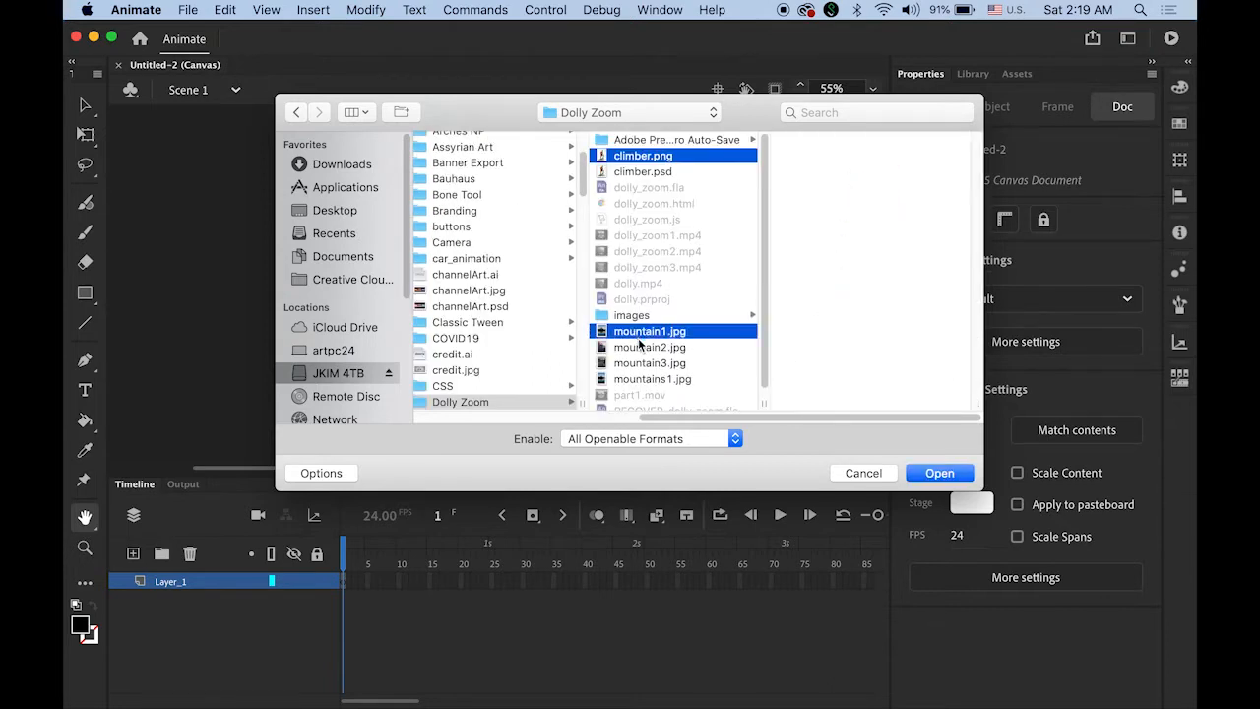
left_click(642, 346, "super")
left_click(640, 363, "super")
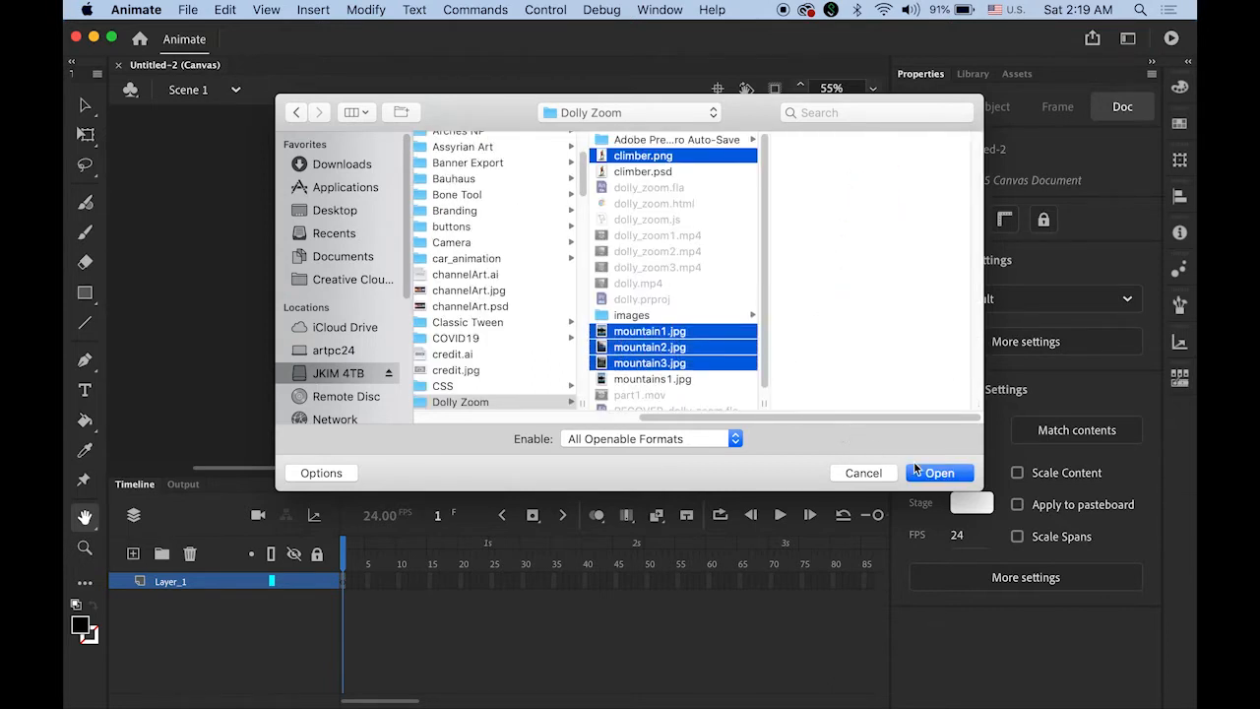
left_click(915, 471)
- Preview the imported climber and mountain images in the library one by one
left_click(974, 75)
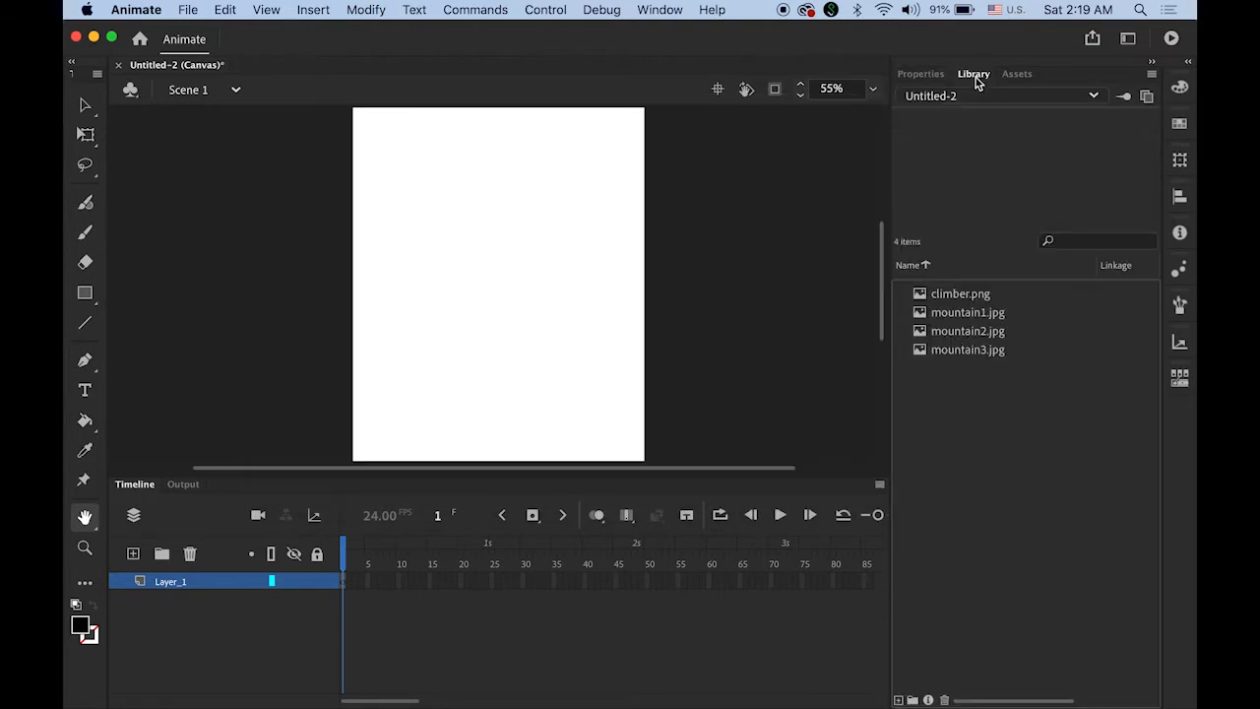
left_click(935, 293)
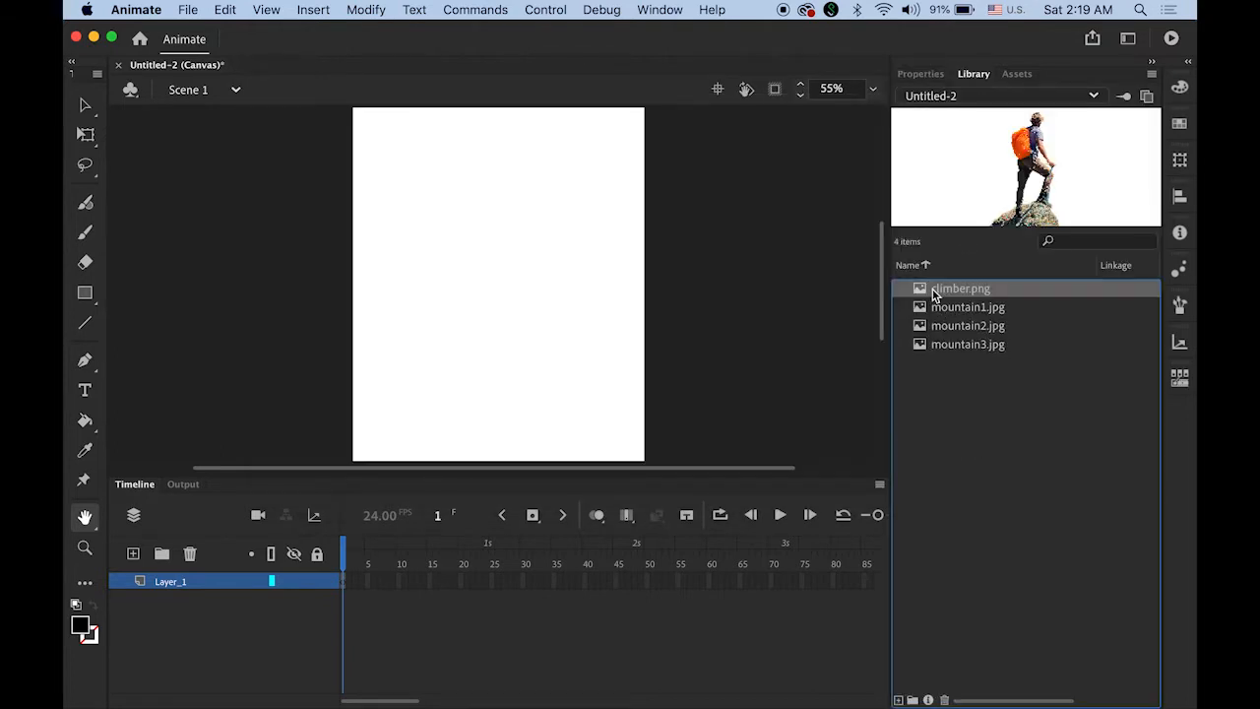
left_click(926, 311)
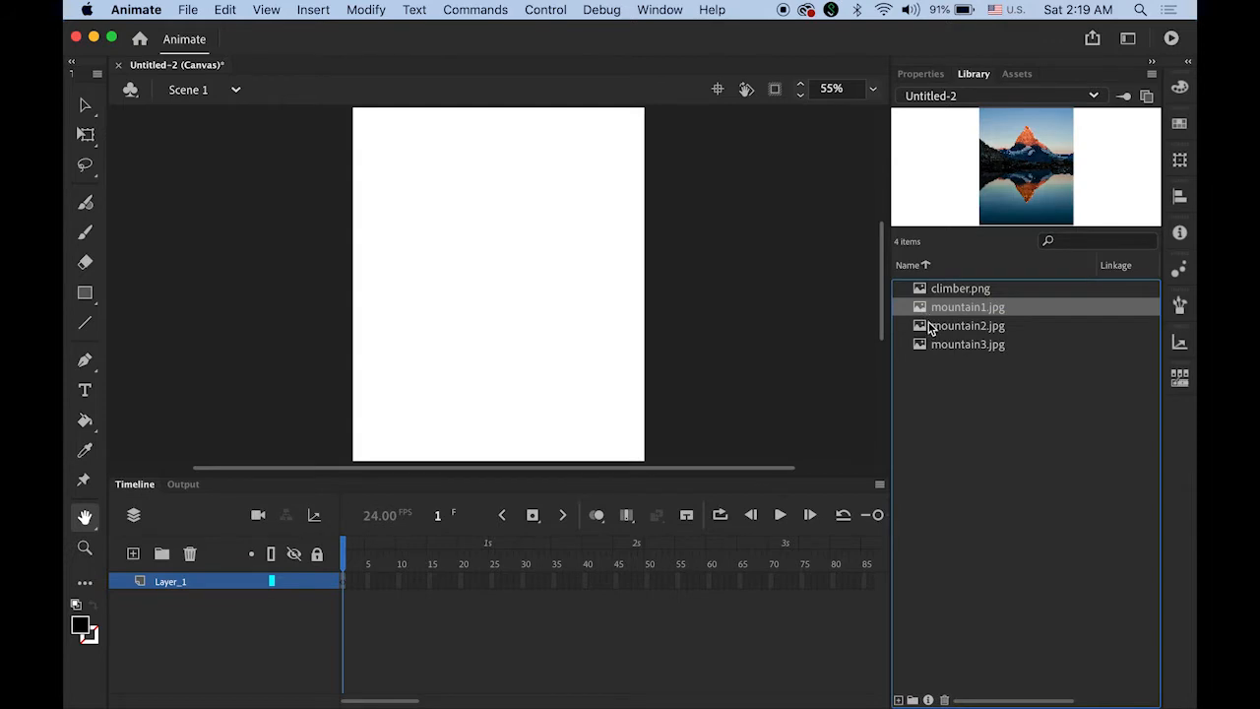
left_click(931, 327)
left_click(934, 347)
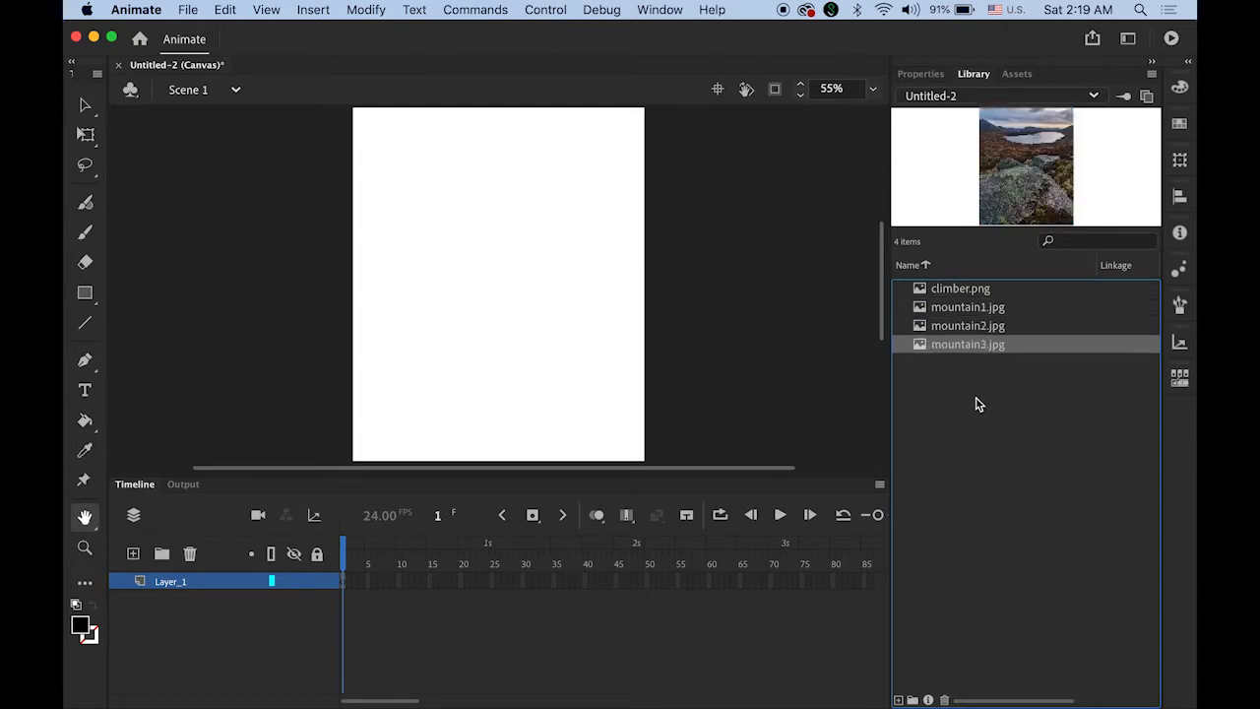
left_click(932, 309)
left_click(931, 328)
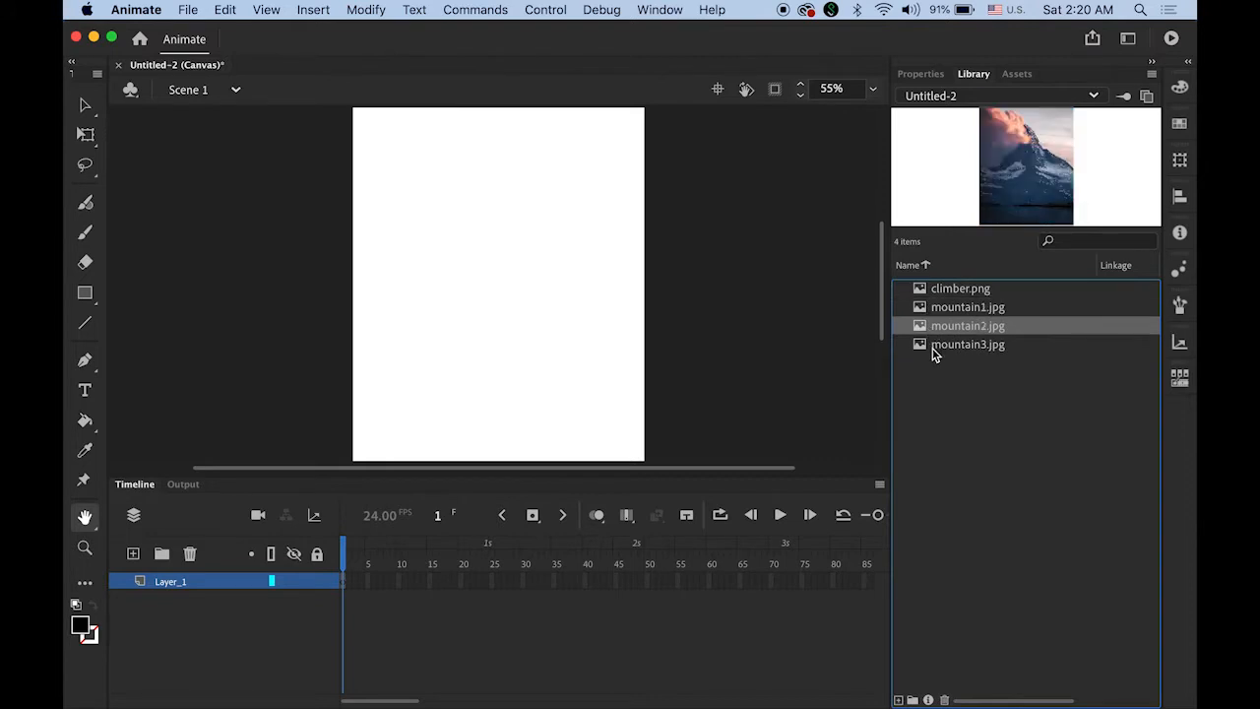
left_click(933, 347)
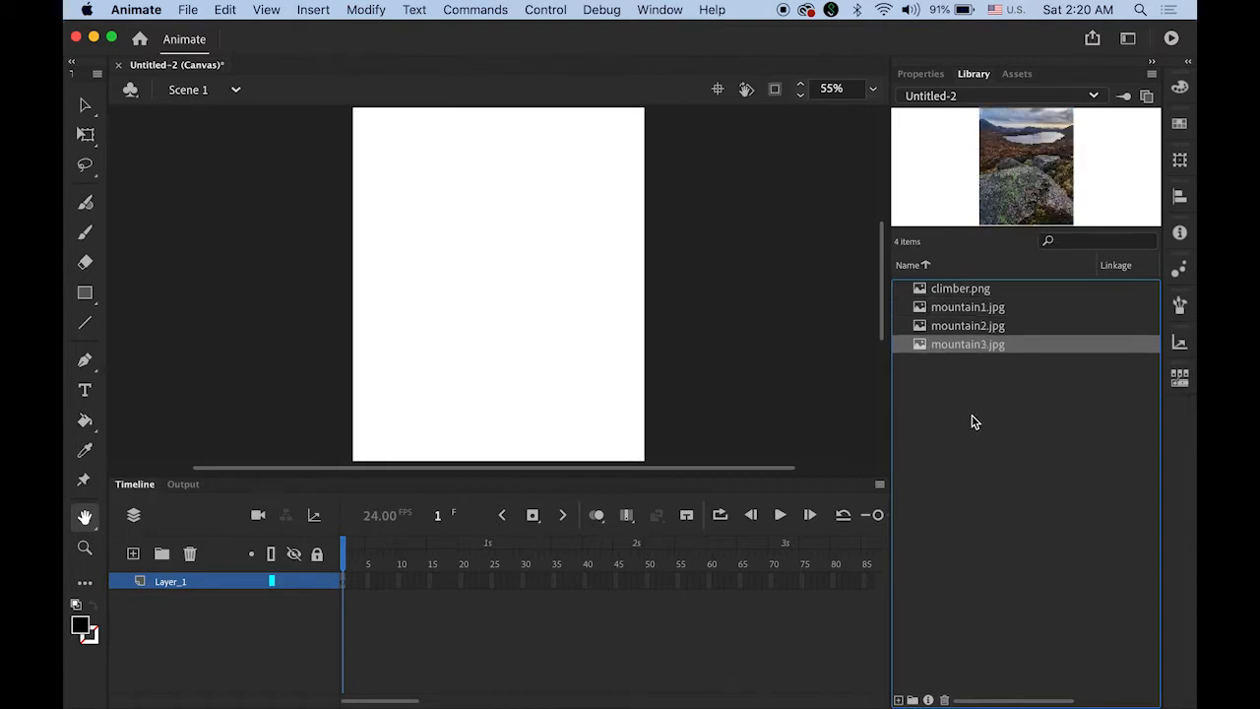
- Create a graphic symbol named Mt1 and place mountain1.jpg inside it
left_click(898, 700)
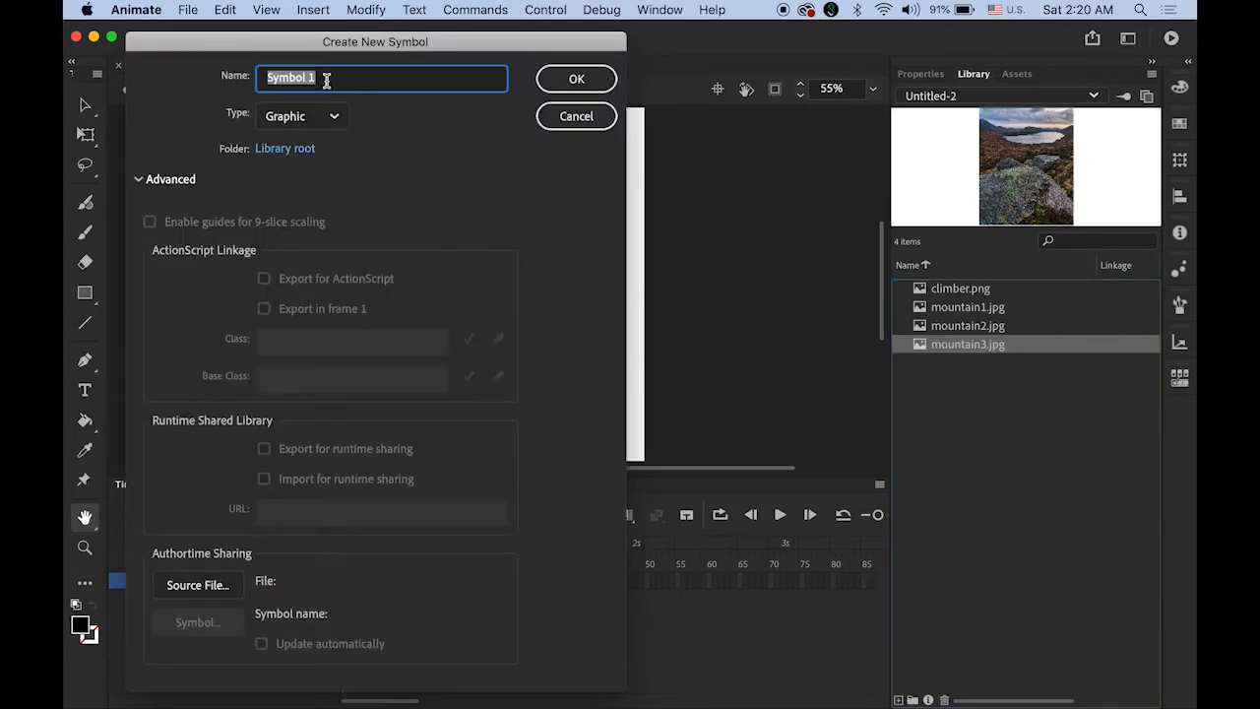
type("Mt1")
left_click(577, 79)
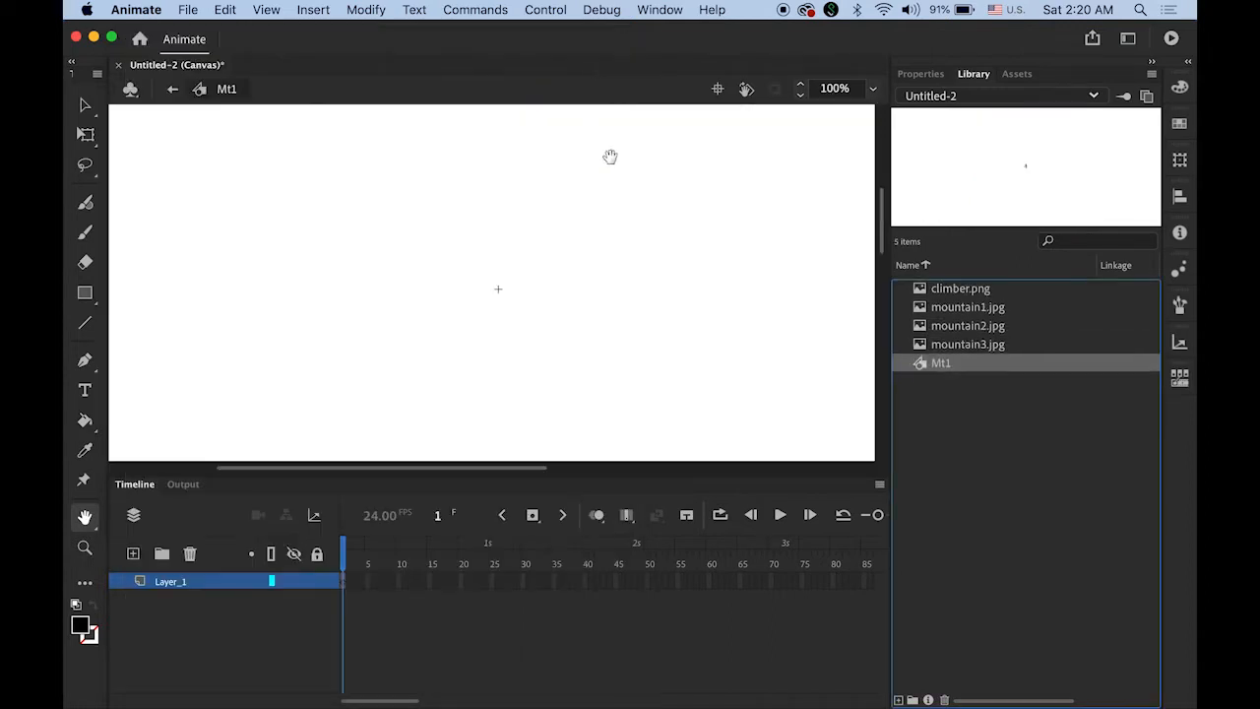
left_click(923, 311)
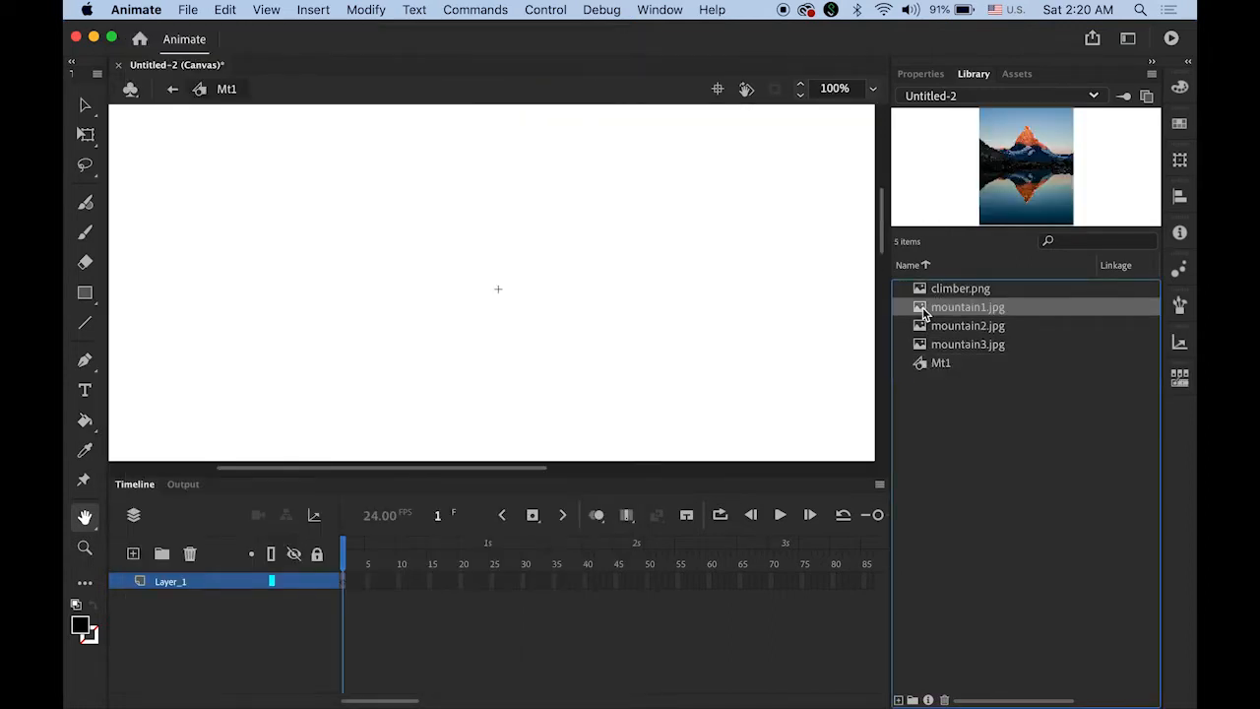
left_click_drag(923, 312, 698, 324)
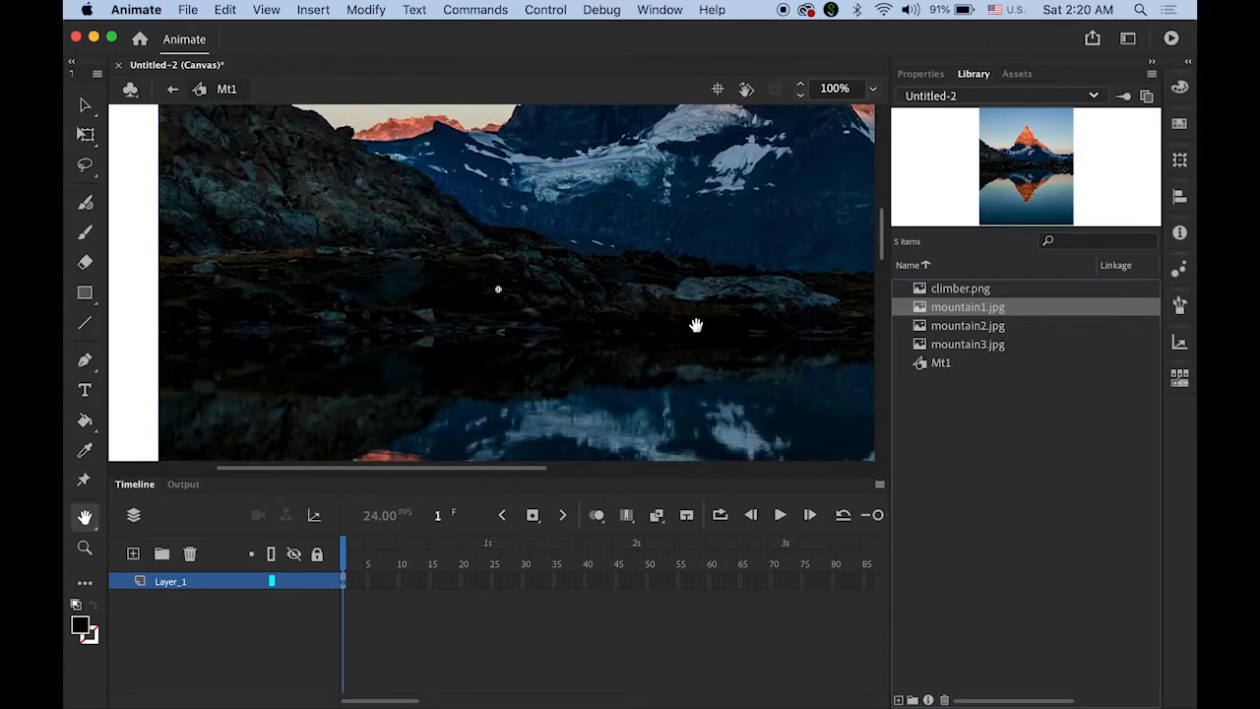
- Set the mountain1 bitmap's position in the Mt1 symbol to X 0 and Y 0
left_click(920, 75)
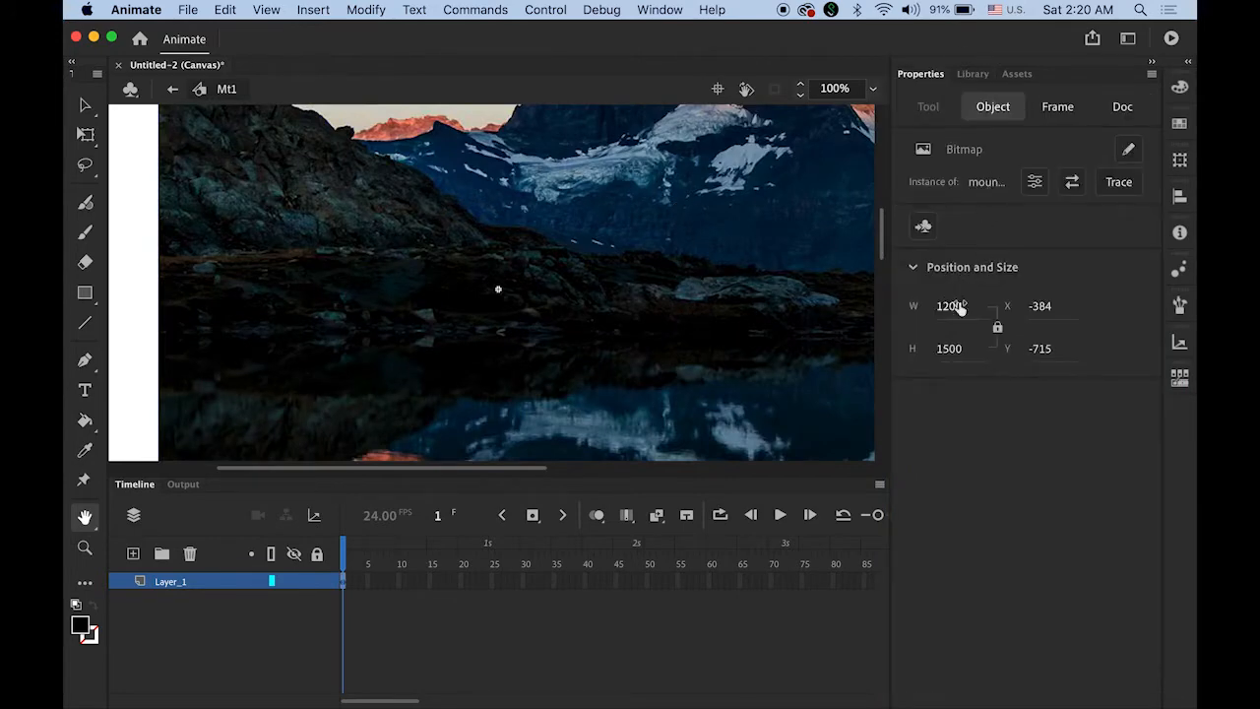
left_click(1042, 307)
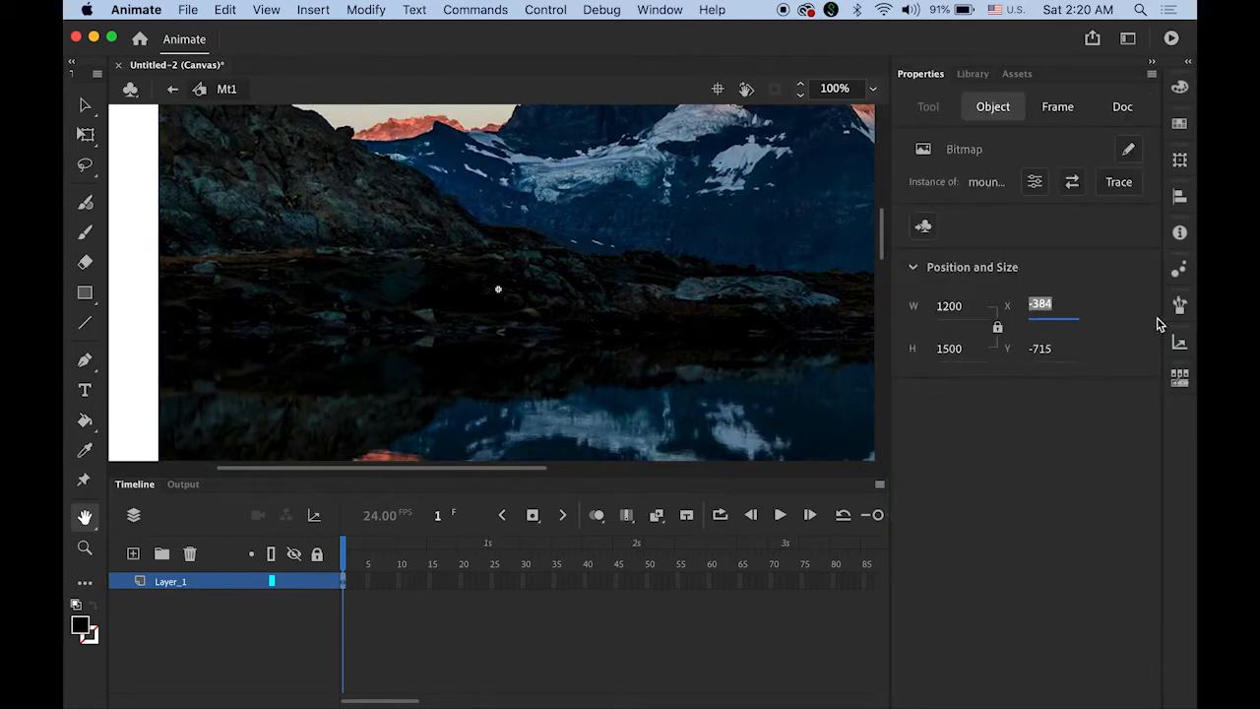
type("0")
key("Tab")
type("0")
key("Return")
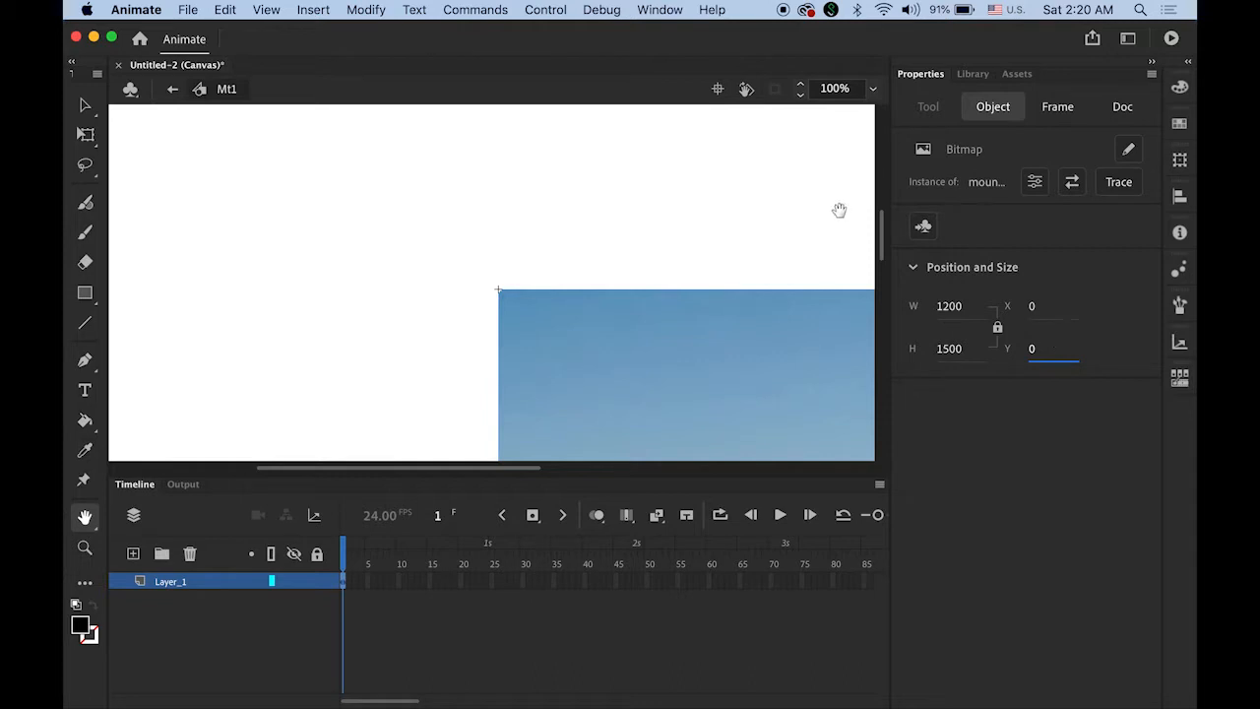
- Create a graphic symbol named Mt2 and place mountain2.jpg inside it
left_click(961, 75)
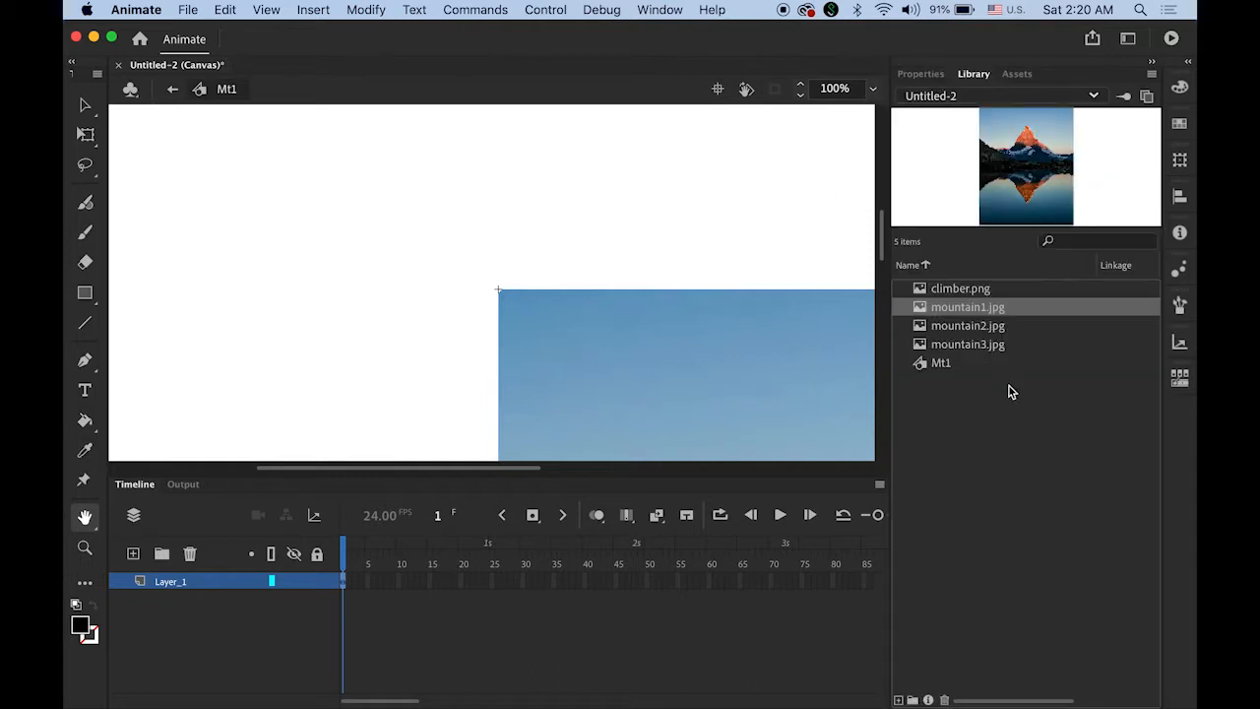
left_click(967, 326)
left_click(898, 699)
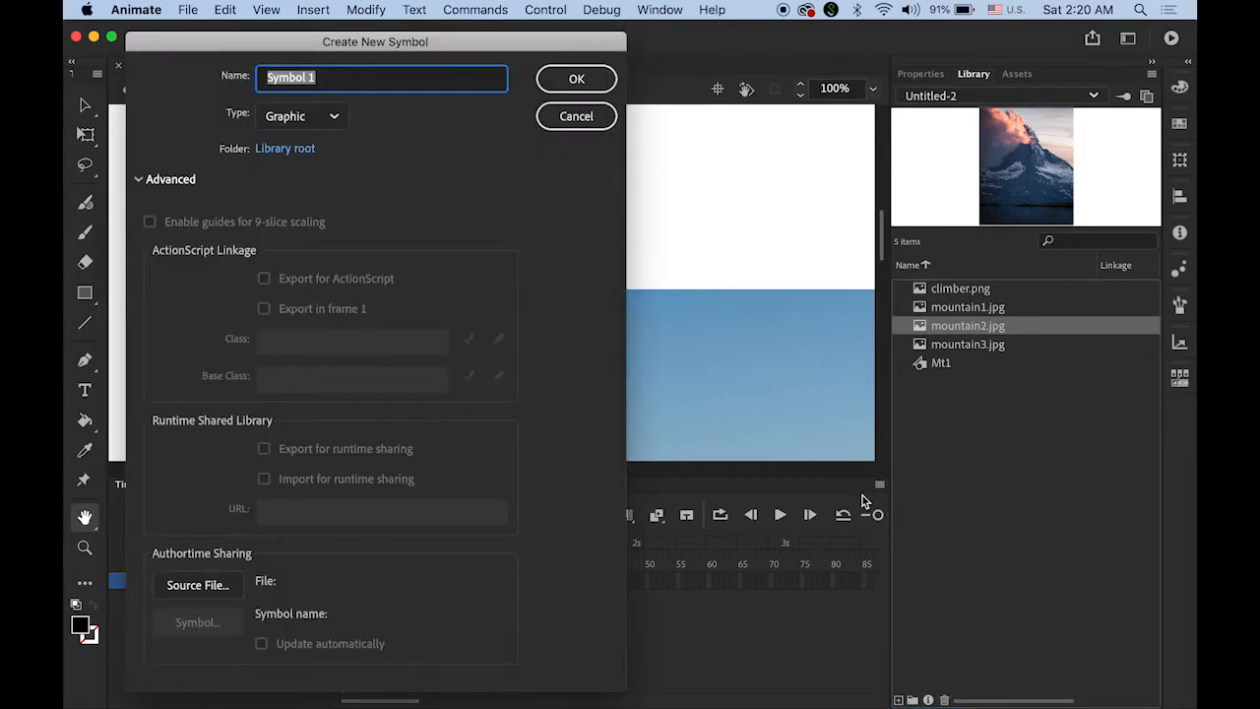
type("Mt2")
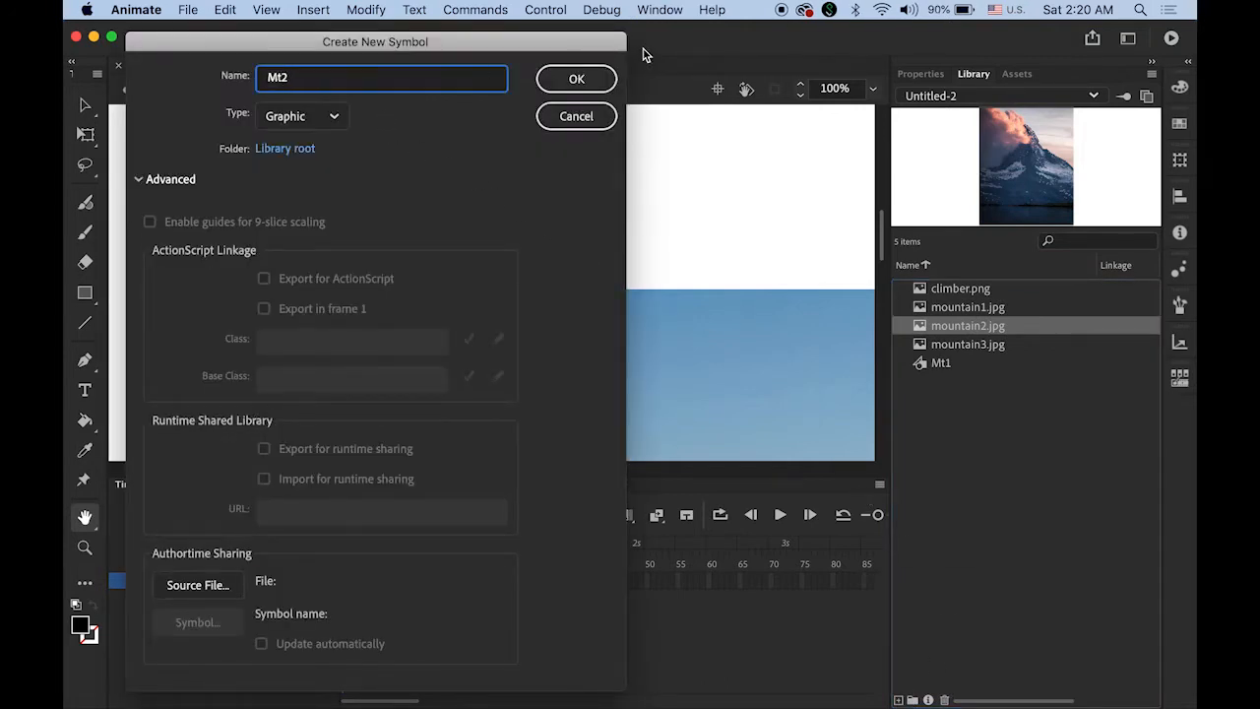
left_click(579, 79)
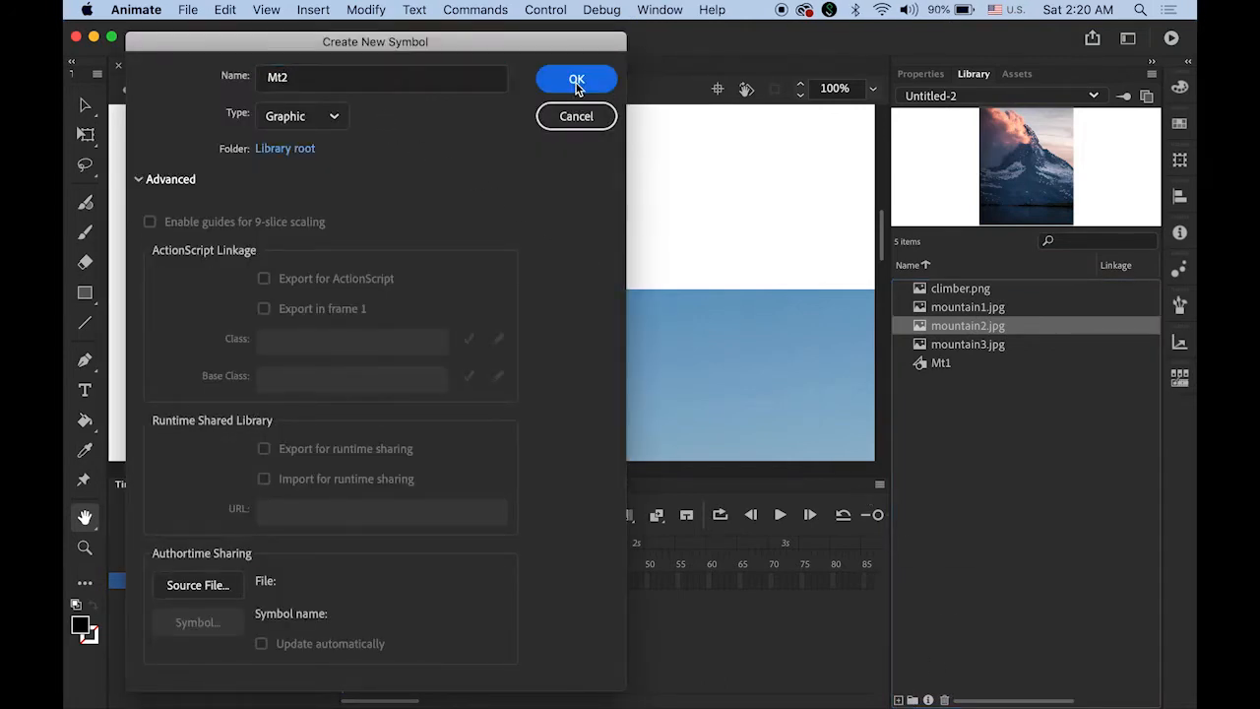
left_click_drag(925, 336, 689, 344)
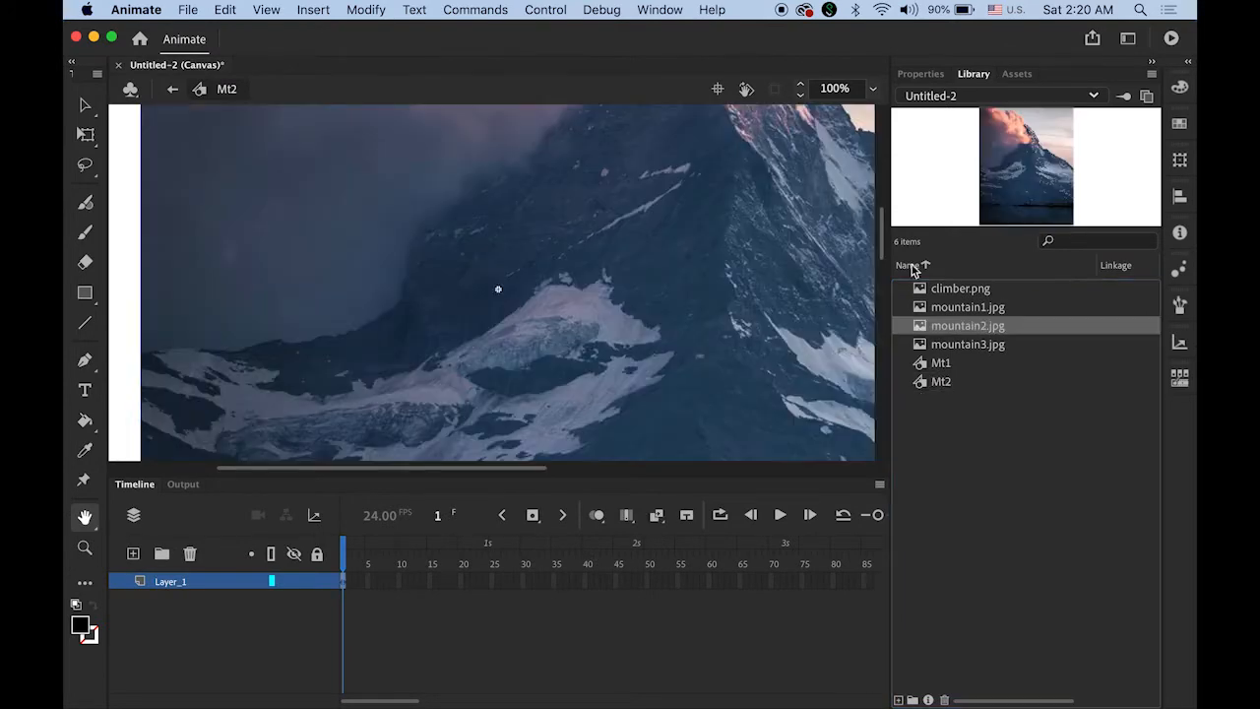
- Set the mountain2 bitmap's position in the Mt2 symbol to X 0 and Y 0
left_click(928, 76)
left_click(1043, 321)
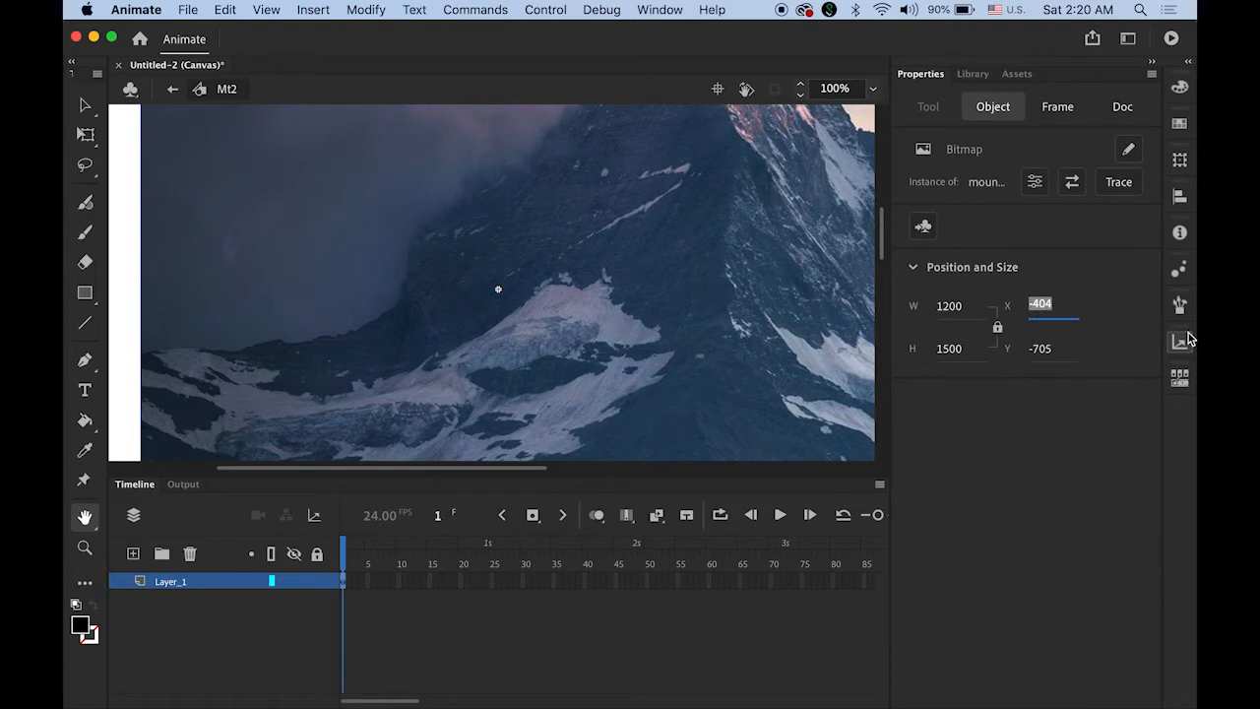
key("Tab")
type("0")
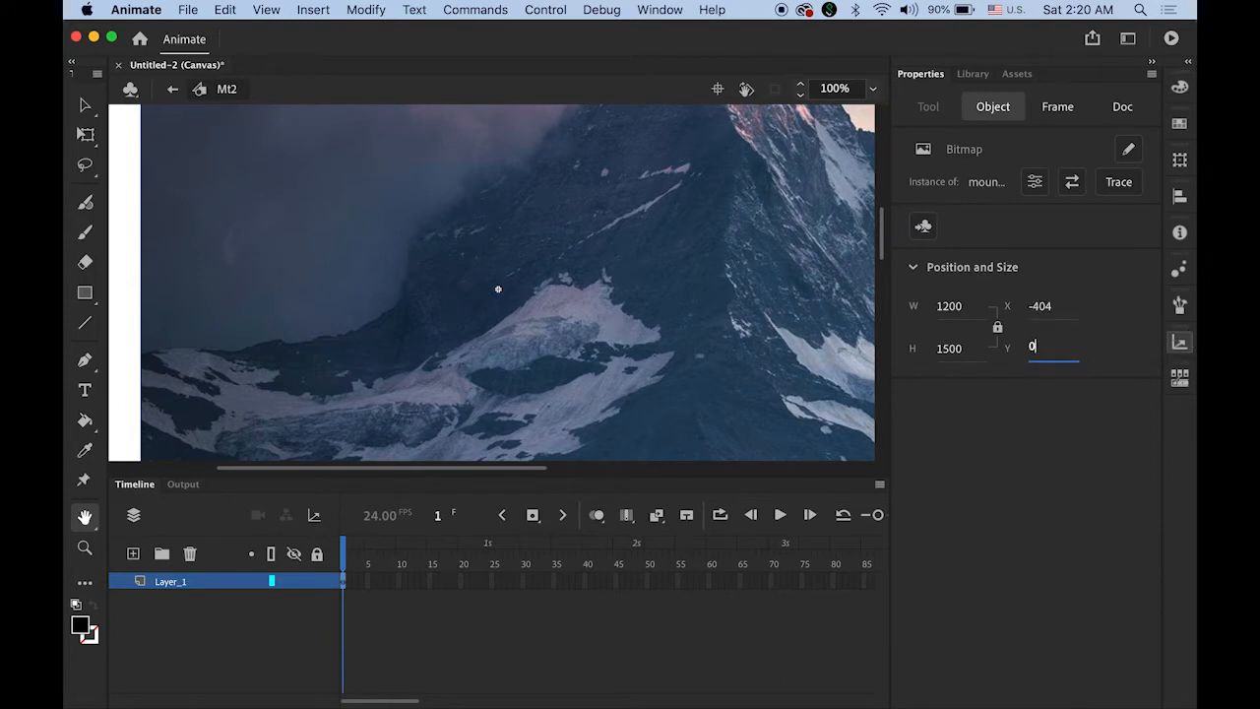
key("Tab")
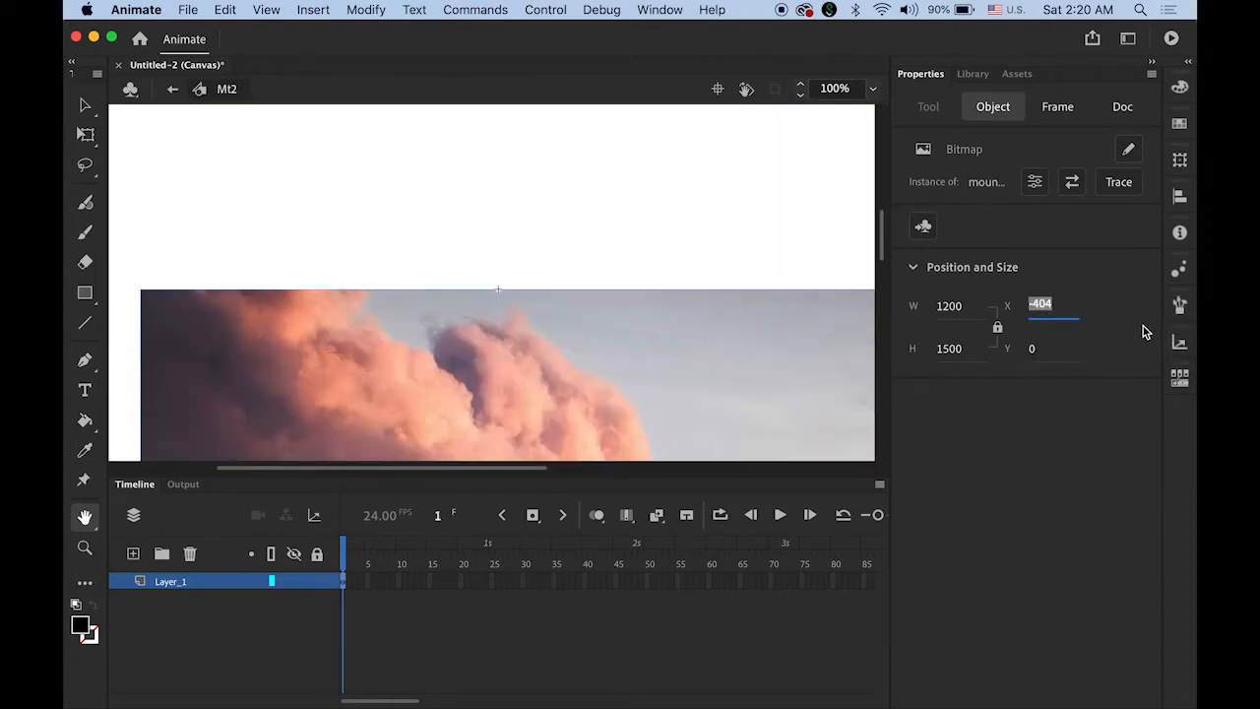
type("0")
key("Return")
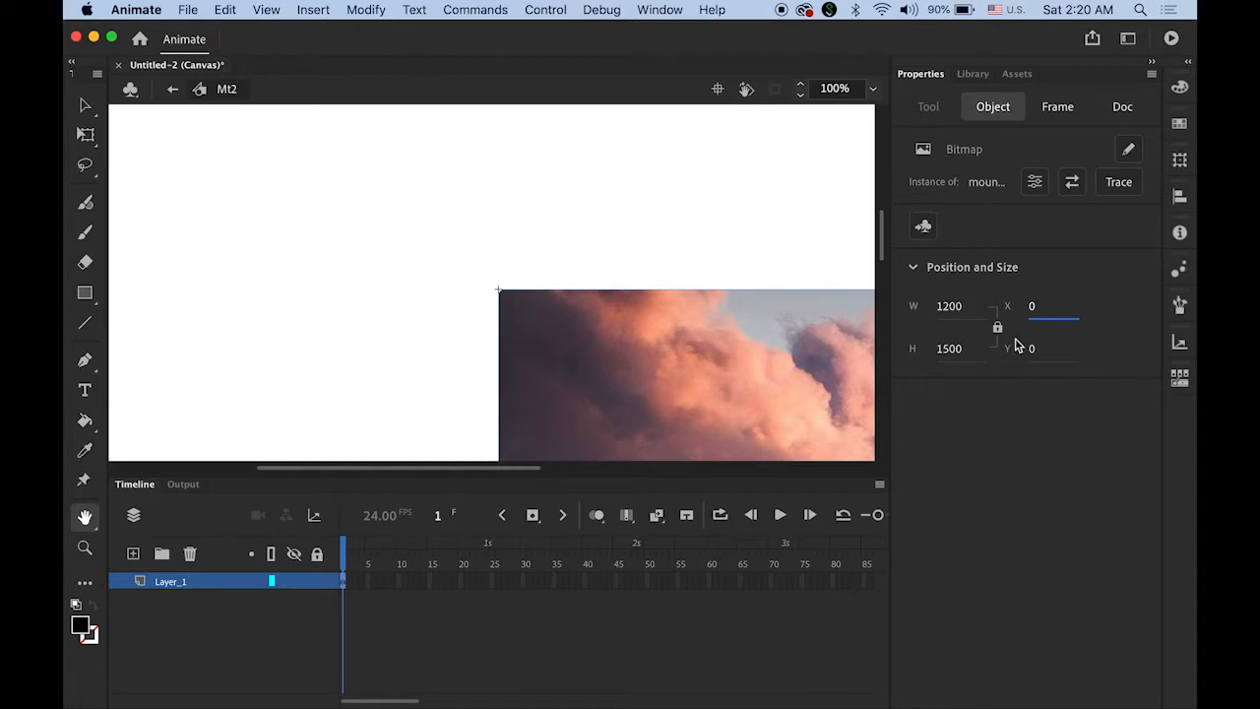
- Create a graphic symbol named Mt3 and place mountain3.jpg inside it
left_click(975, 75)
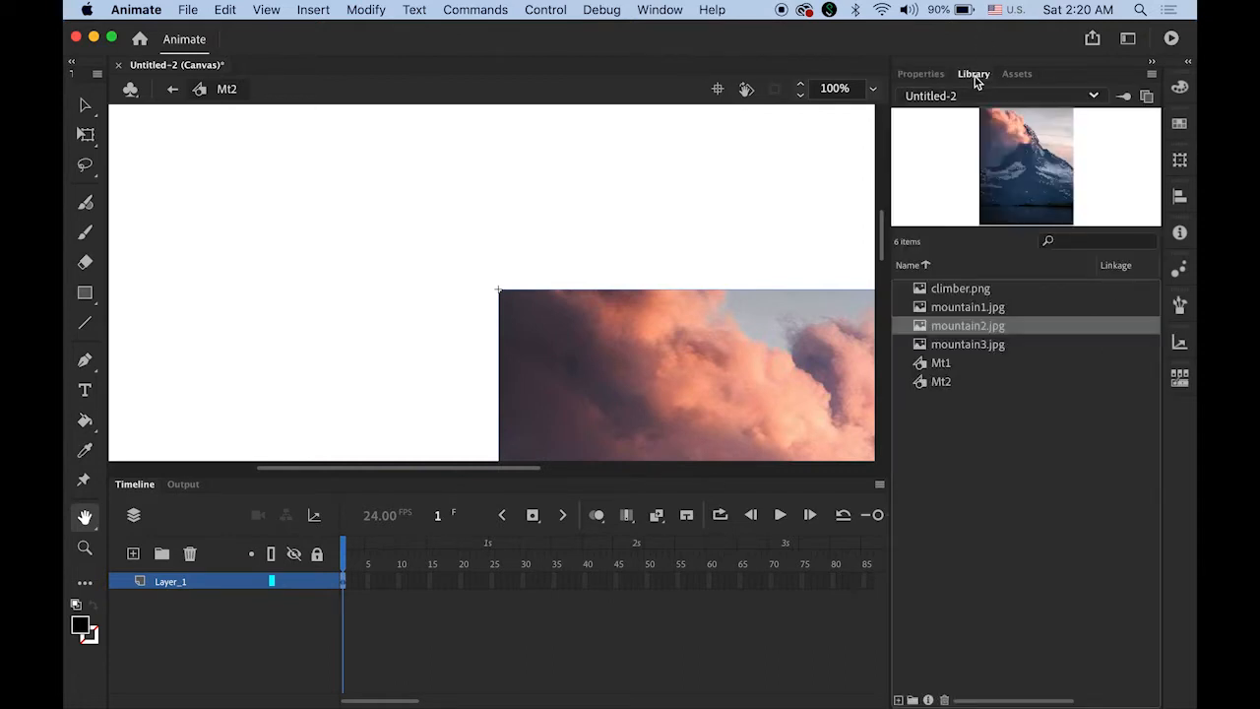
left_click(899, 700)
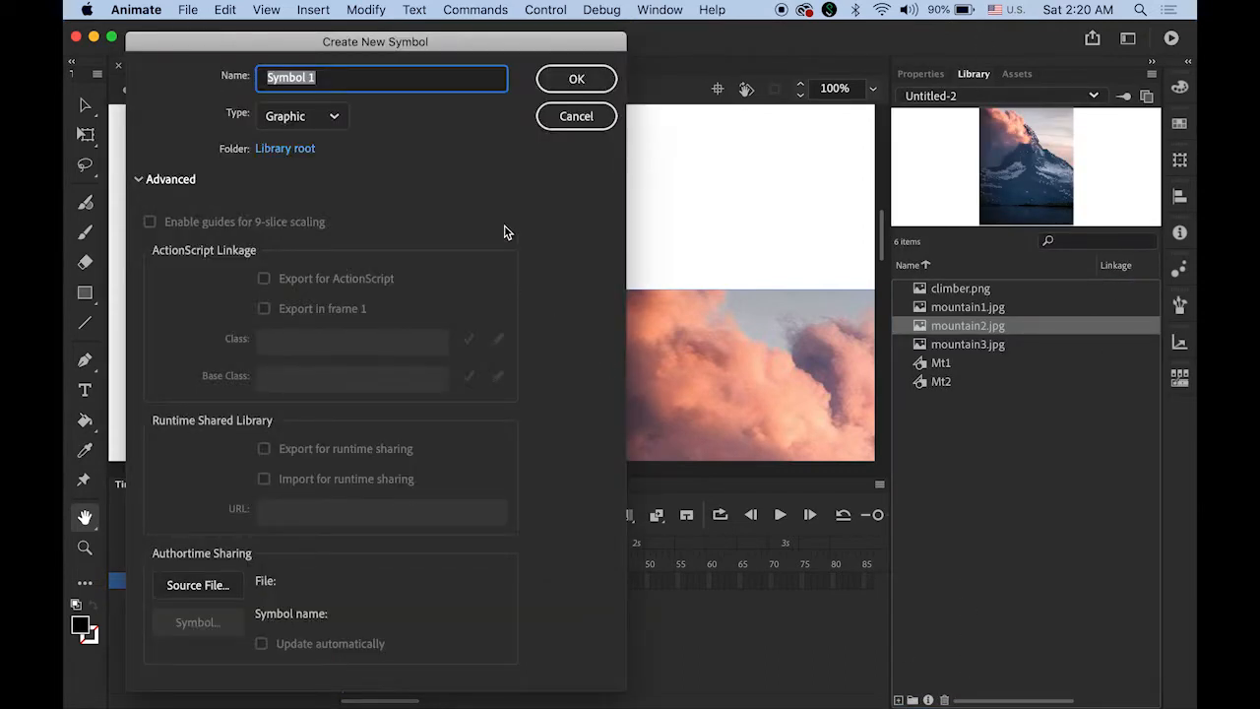
type("Mt3")
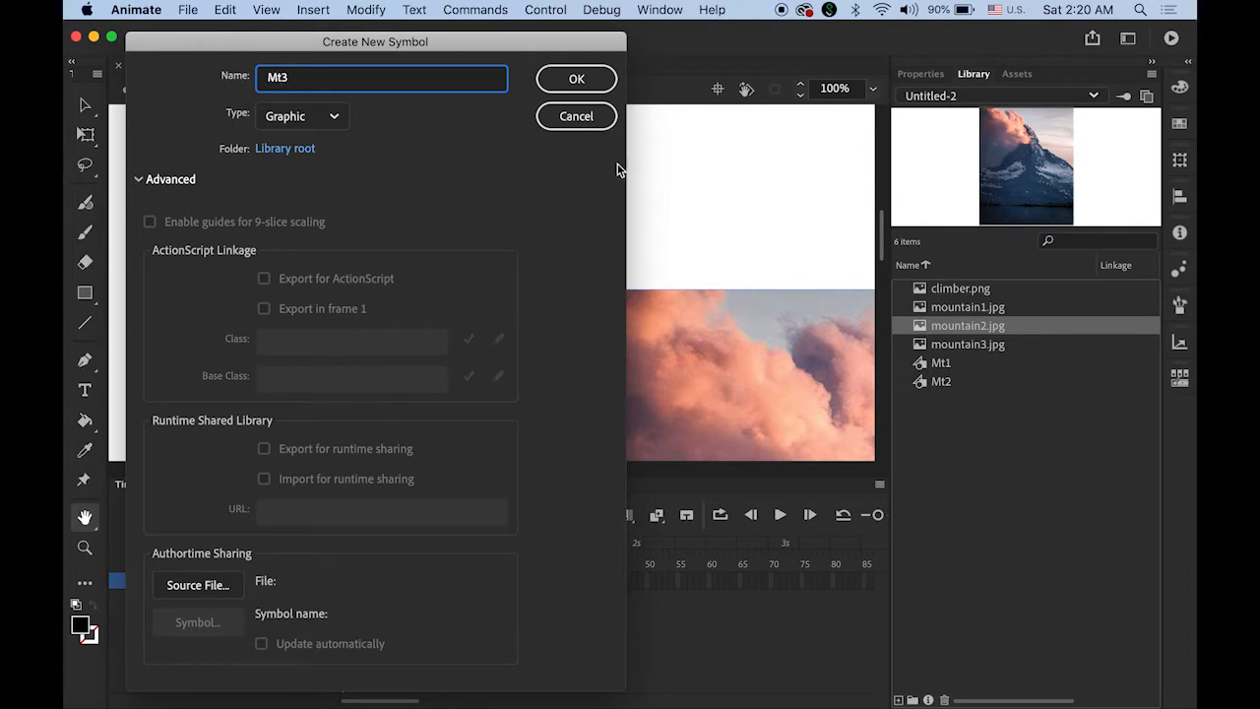
left_click(595, 83)
left_click(920, 346)
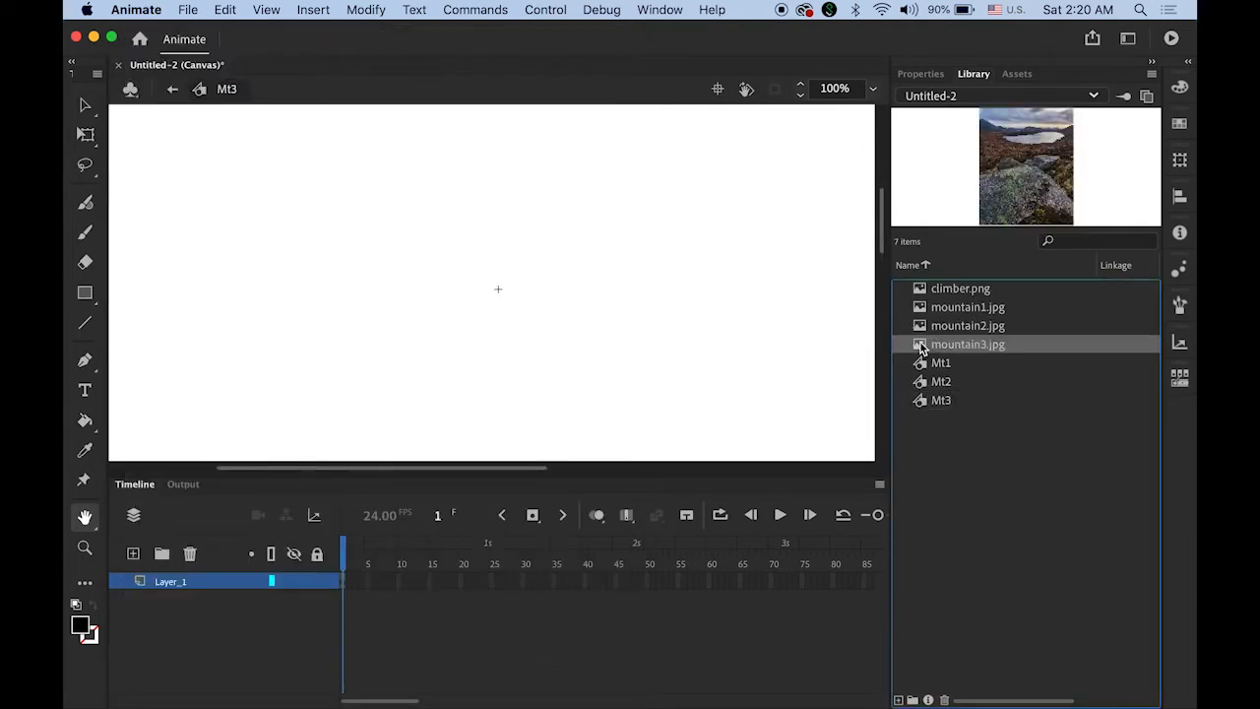
left_click_drag(921, 346, 626, 346)
- Set the mountain3 bitmap's position in the Mt3 symbol to X 0 and Y 0
left_click(916, 76)
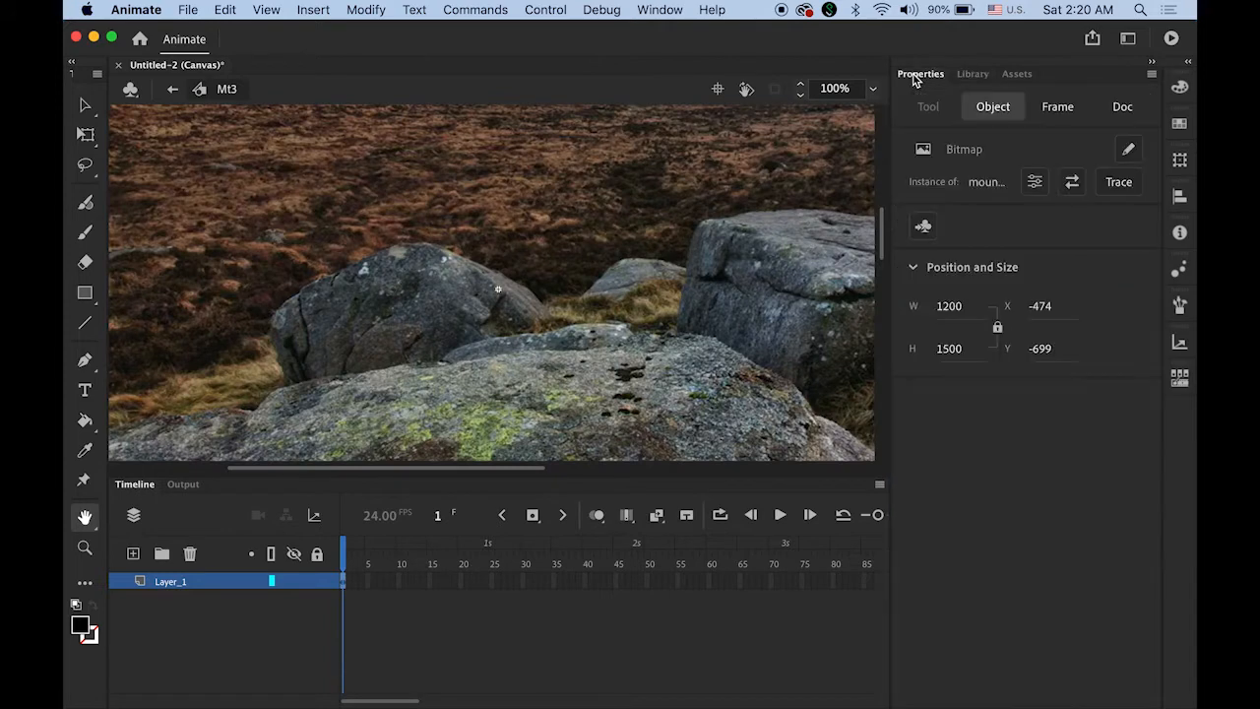
left_click(1038, 308)
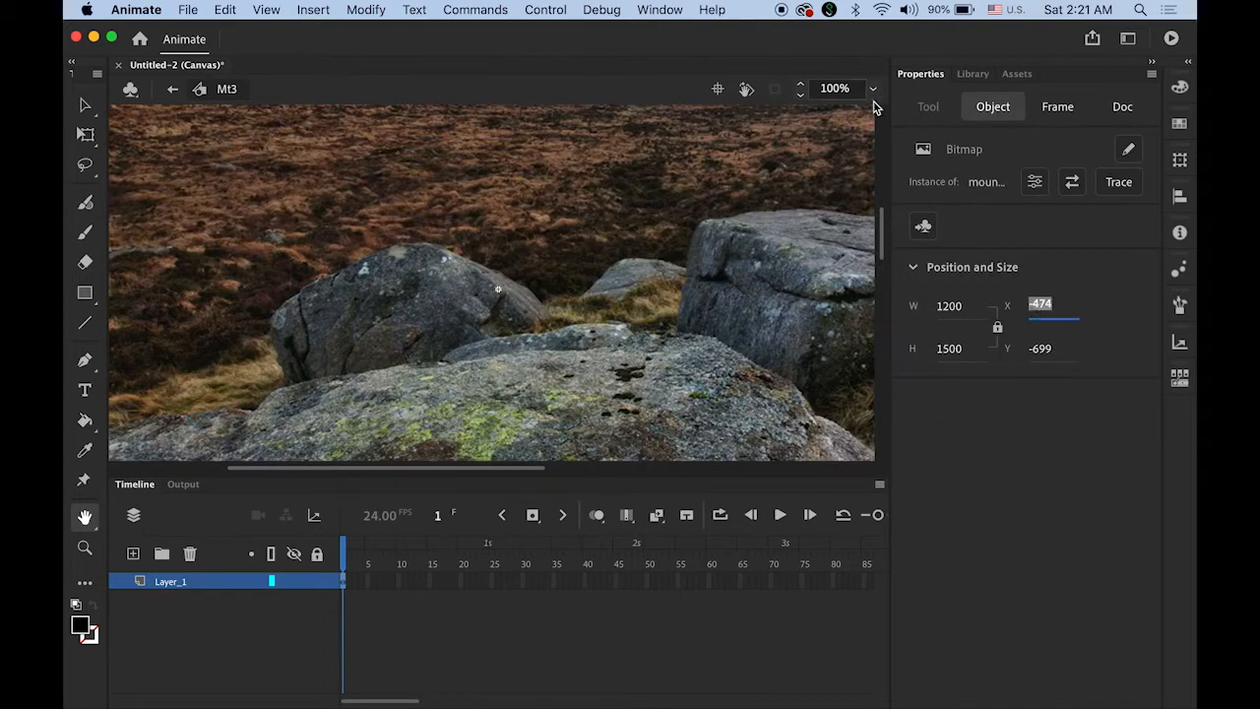
type("0")
key("Tab")
type("0")
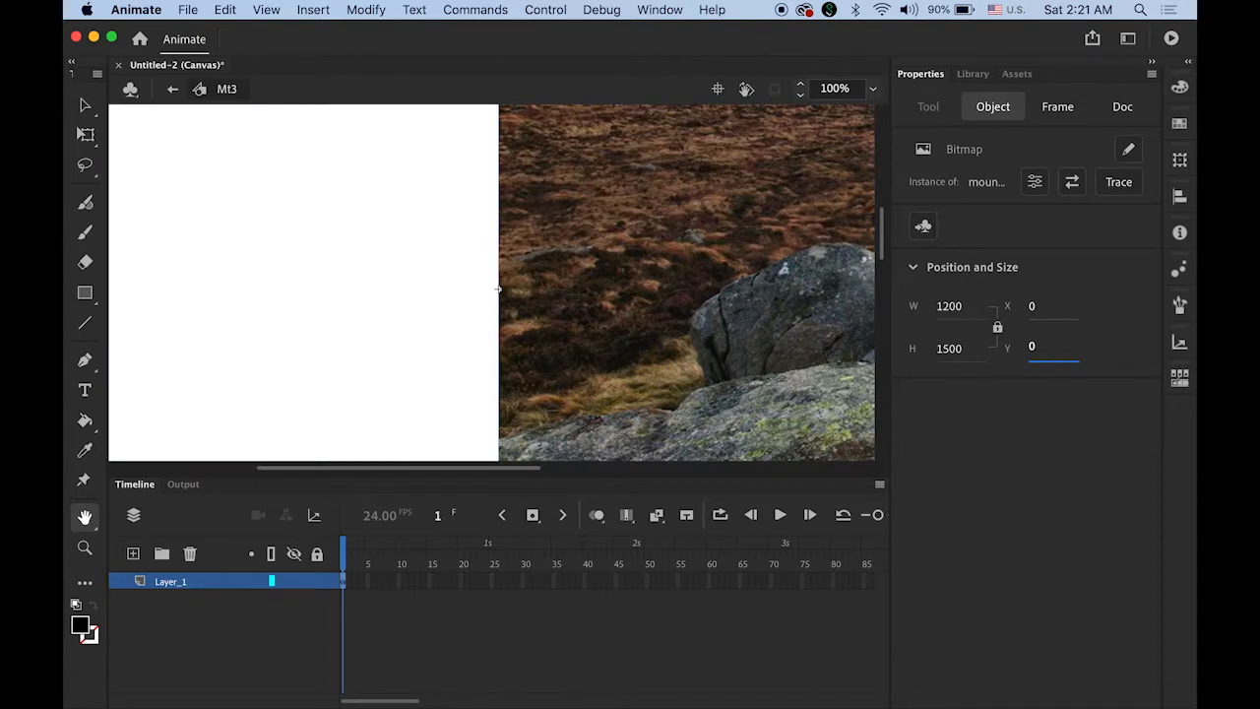
key("Return")
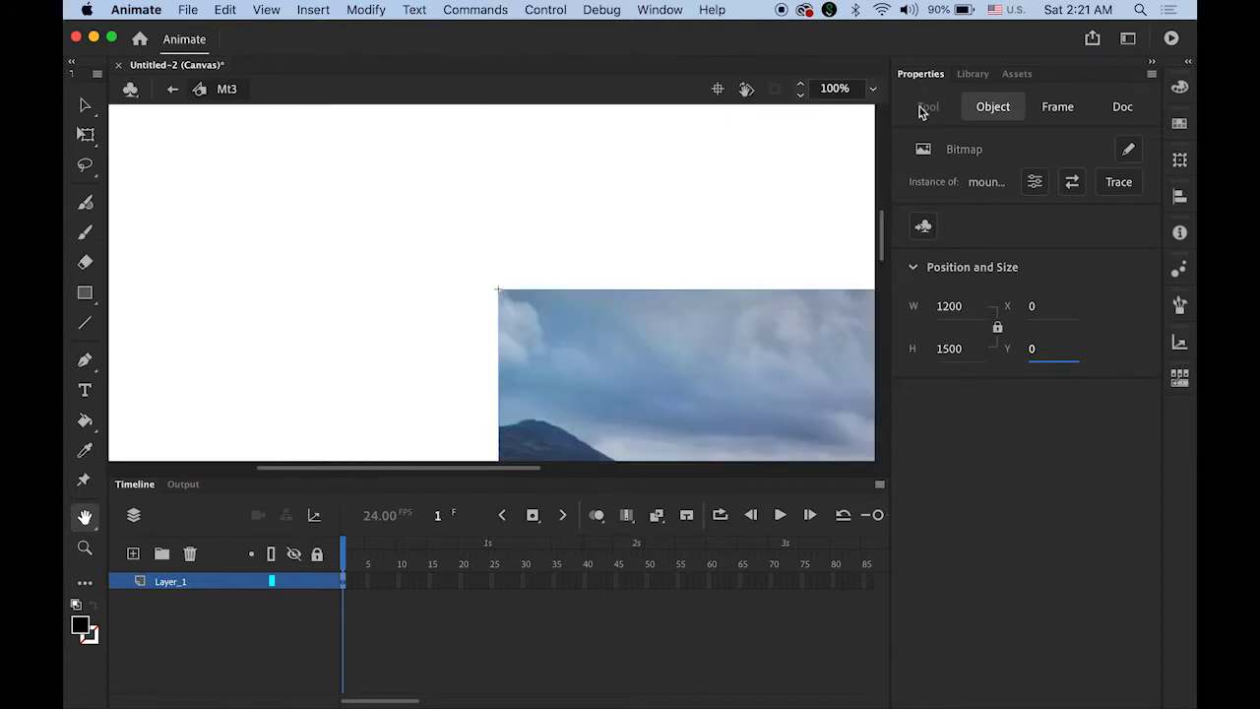
- Preview the Mt1, Mt2 and Mt3 graphic symbols in the library one by one
left_click(994, 86)
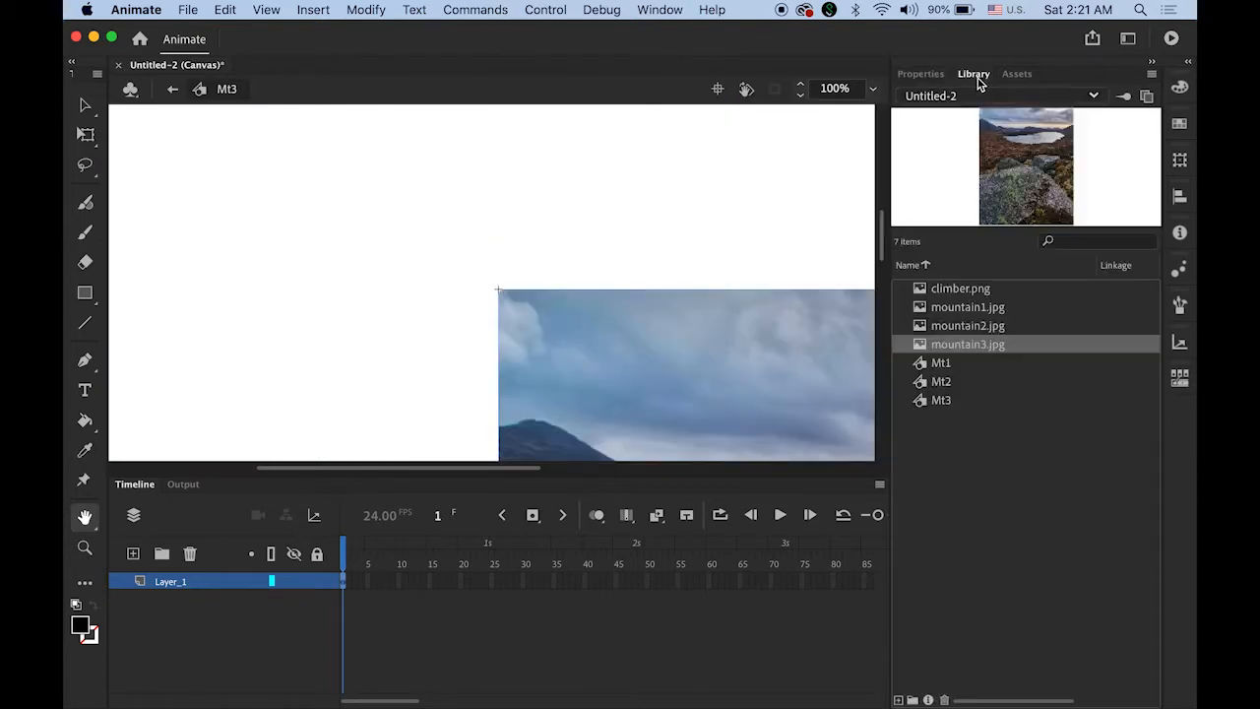
left_click(948, 365)
left_click(943, 384)
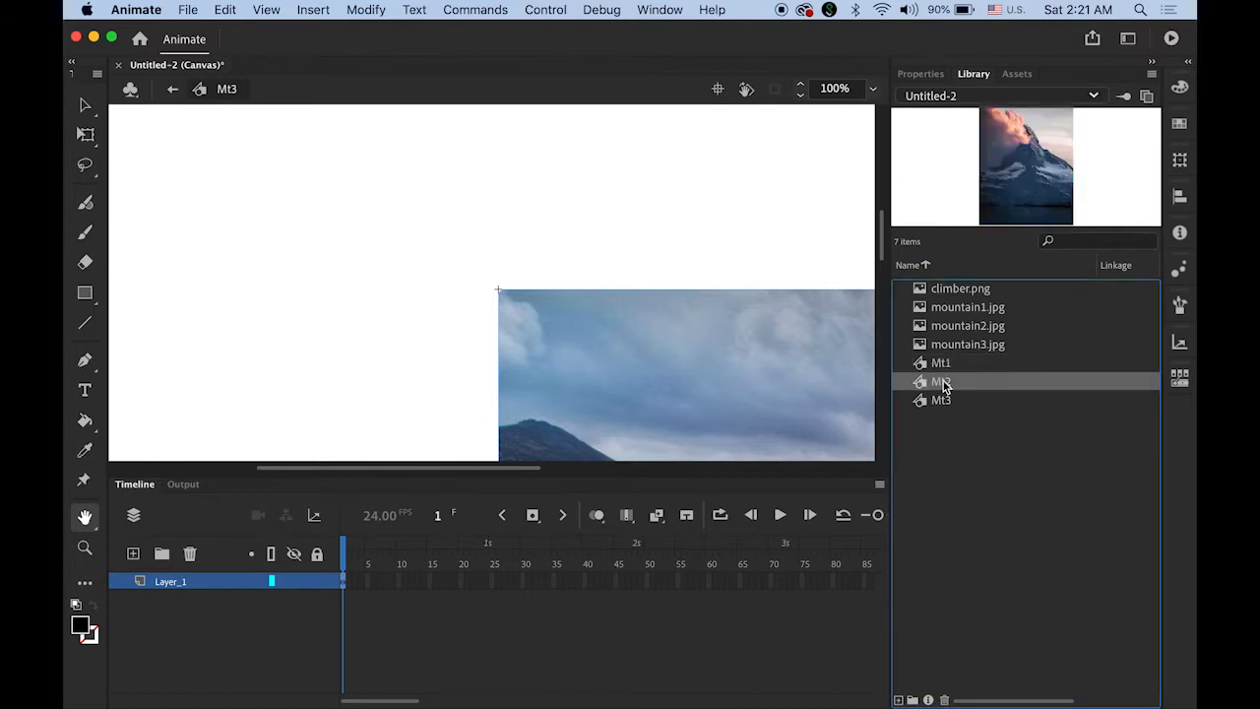
left_click(945, 401)
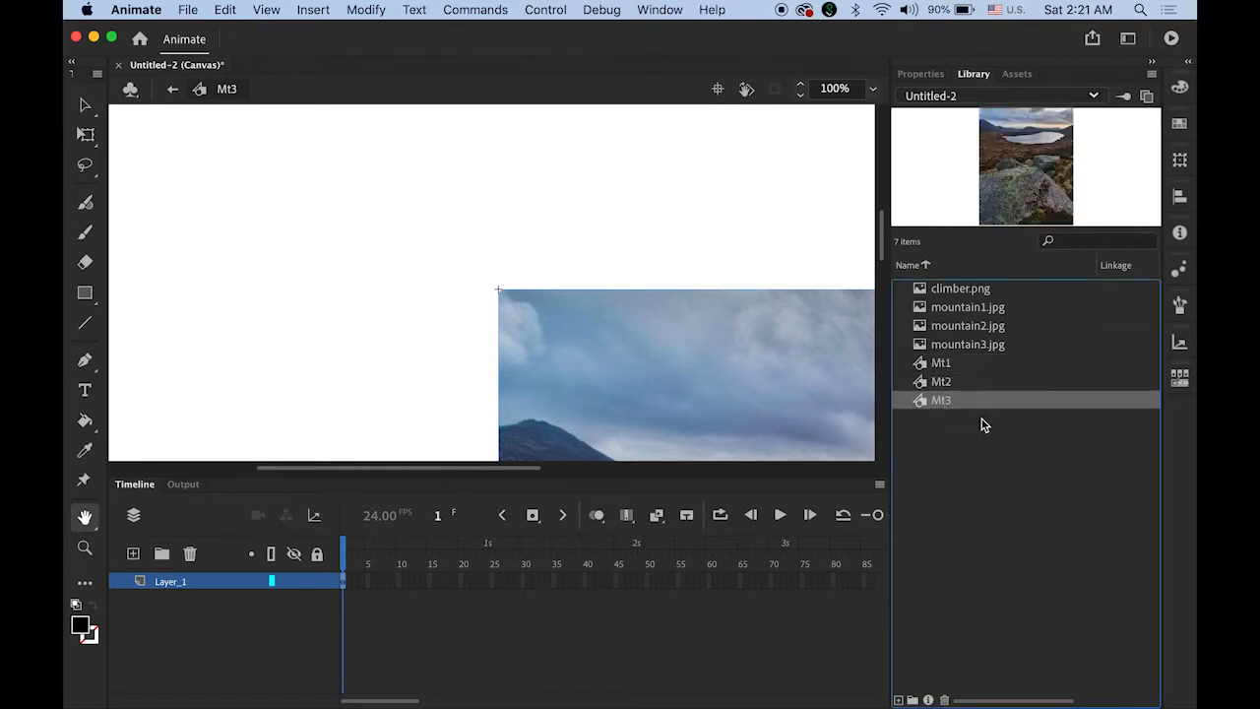
- Return to Scene 1 and place an instance of the Mt1 symbol over the stage
left_click(173, 90)
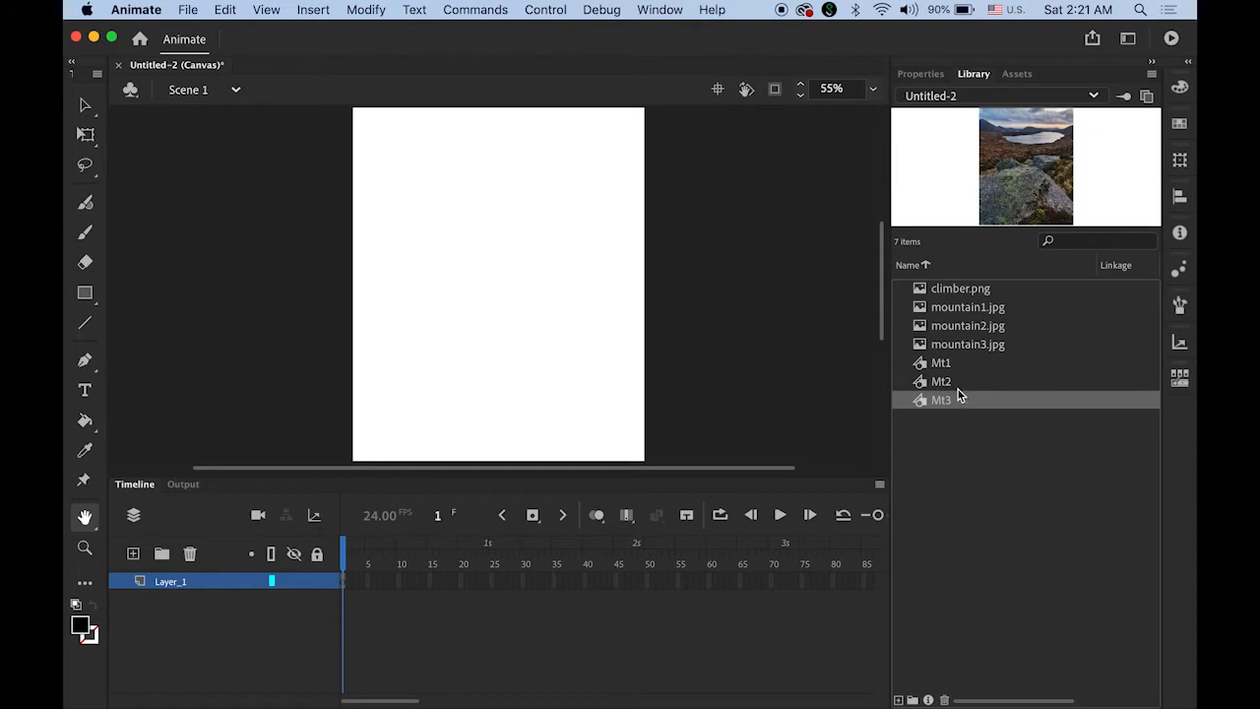
left_click(926, 363)
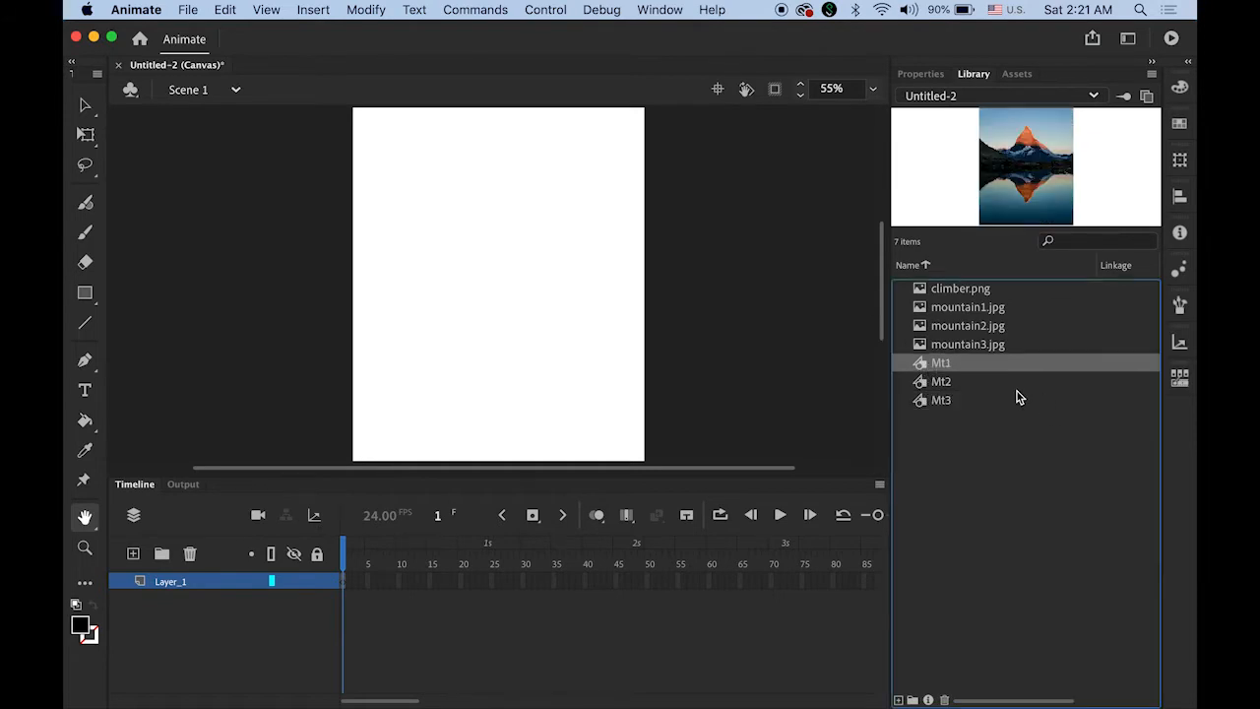
left_click_drag(934, 366, 835, 389)
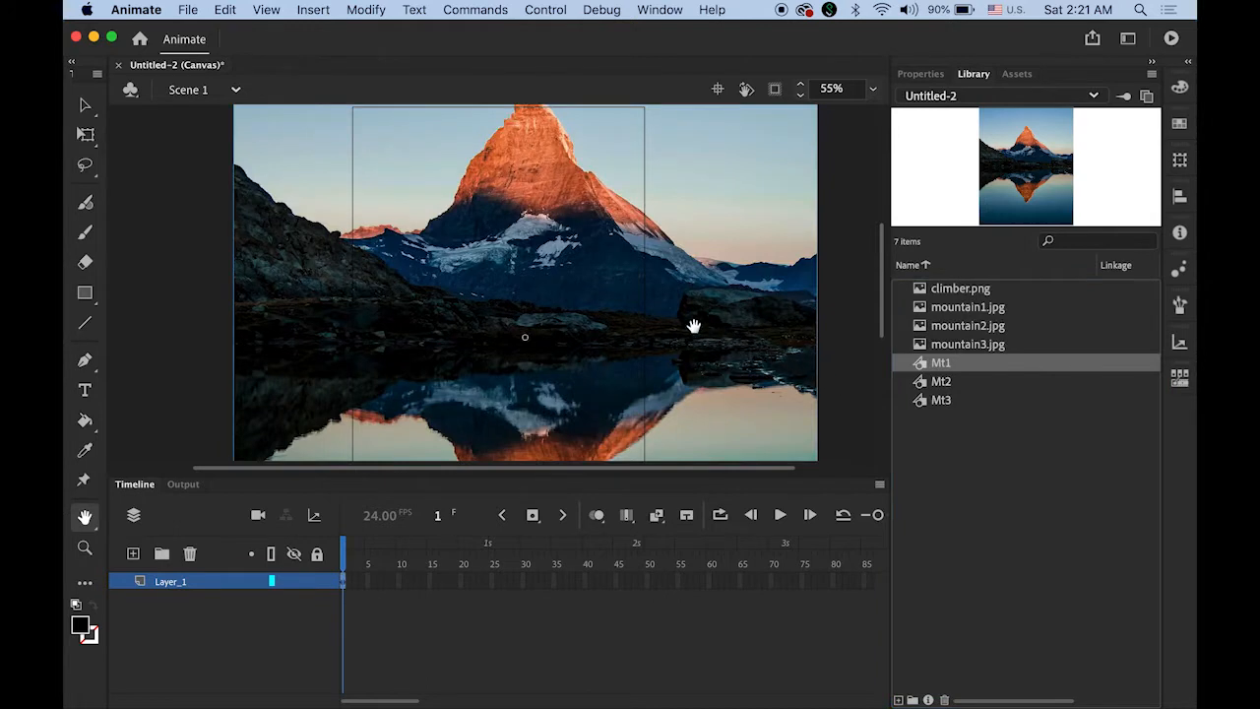
key("super+minus")
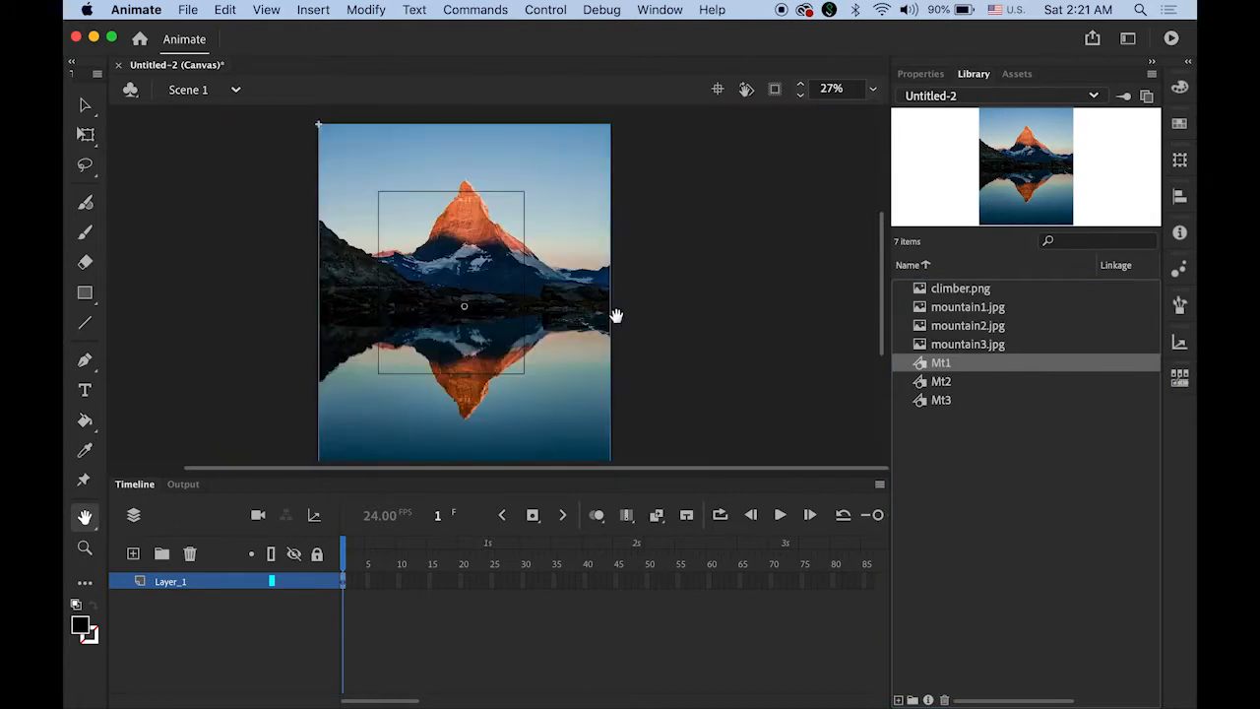
- Align the Mt1 instance to the centre of the stage both horizontally and vertically
left_click(1182, 202)
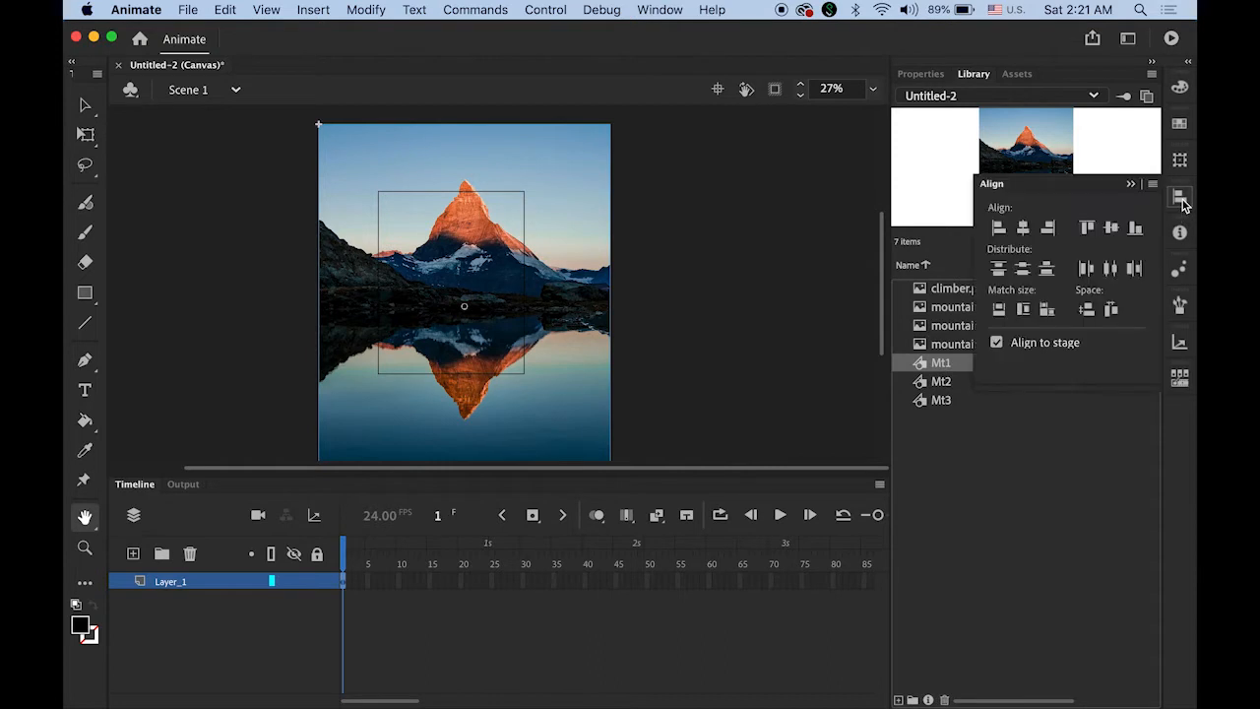
left_click(660, 9)
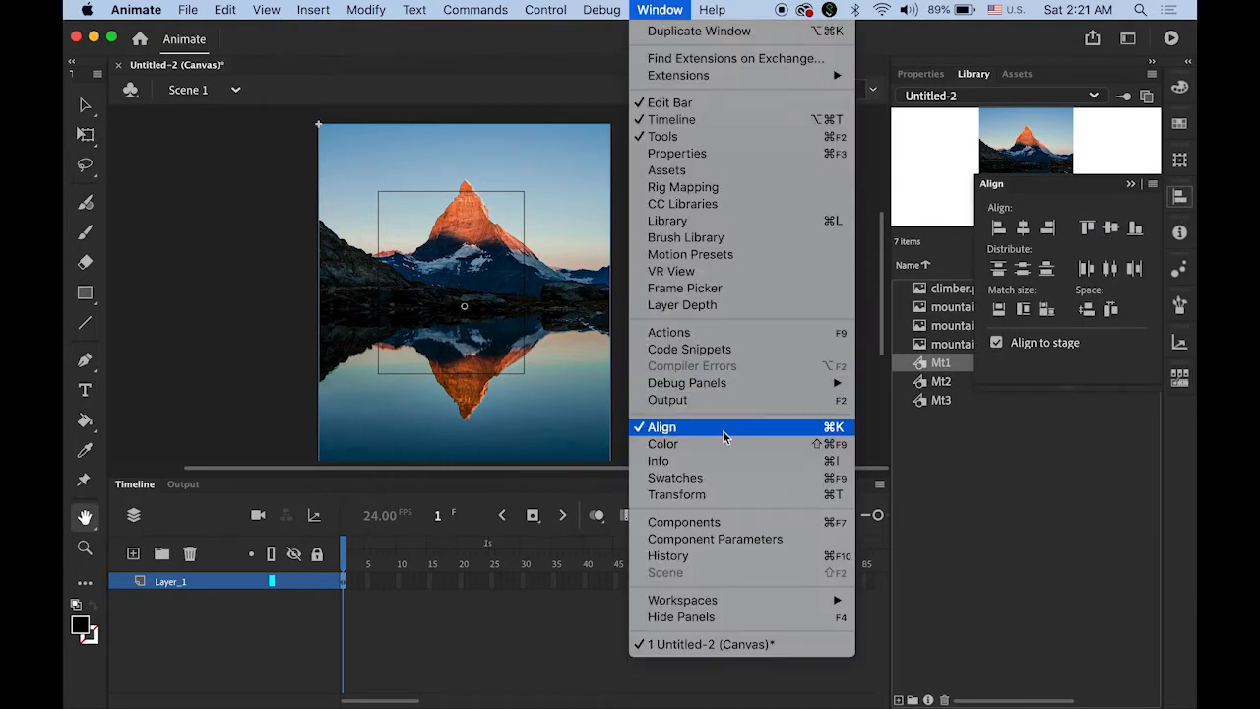
left_click(451, 99)
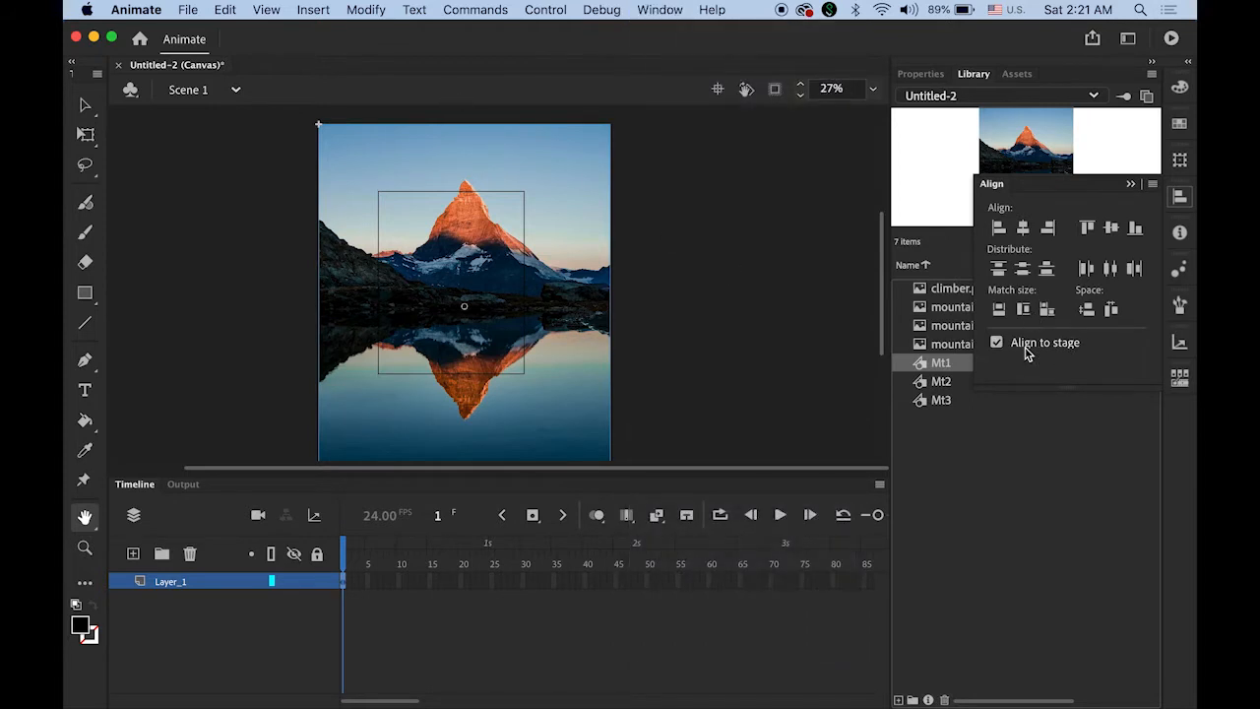
left_click(1024, 228)
left_click(1116, 231)
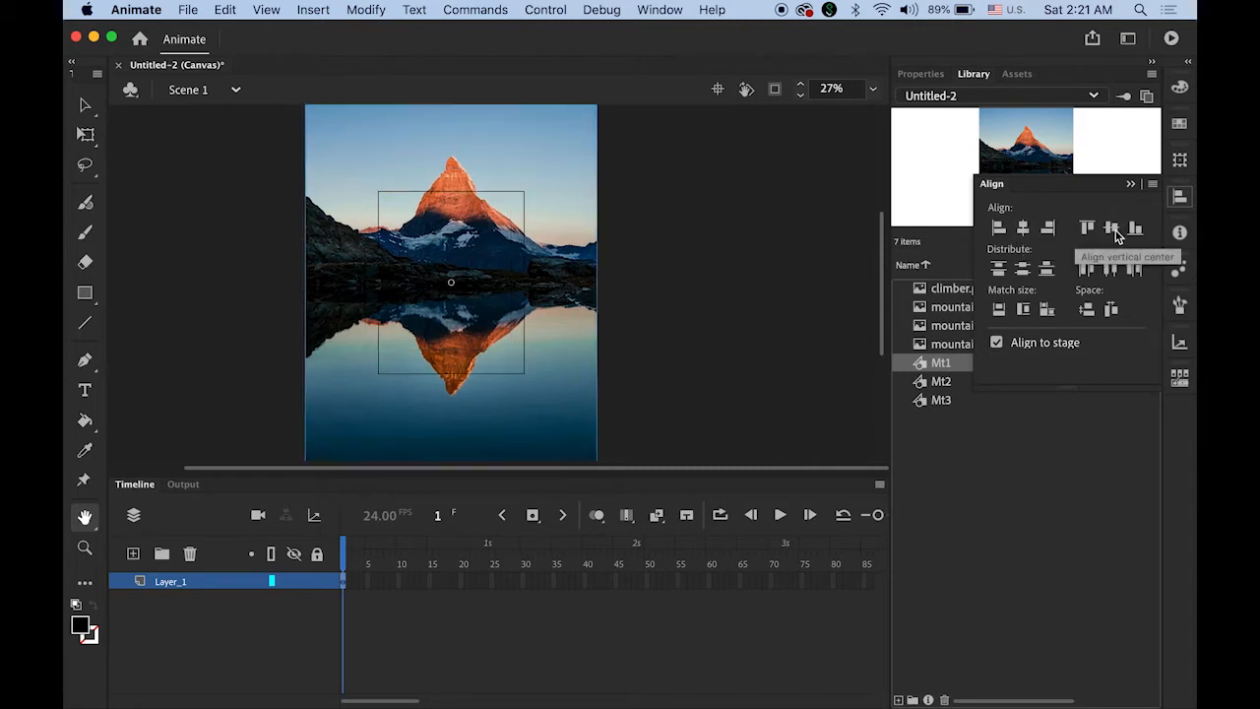
left_click(85, 105)
left_click(284, 274)
- Rename the layer holding the Mt1 mountain as BG
left_click(170, 591)
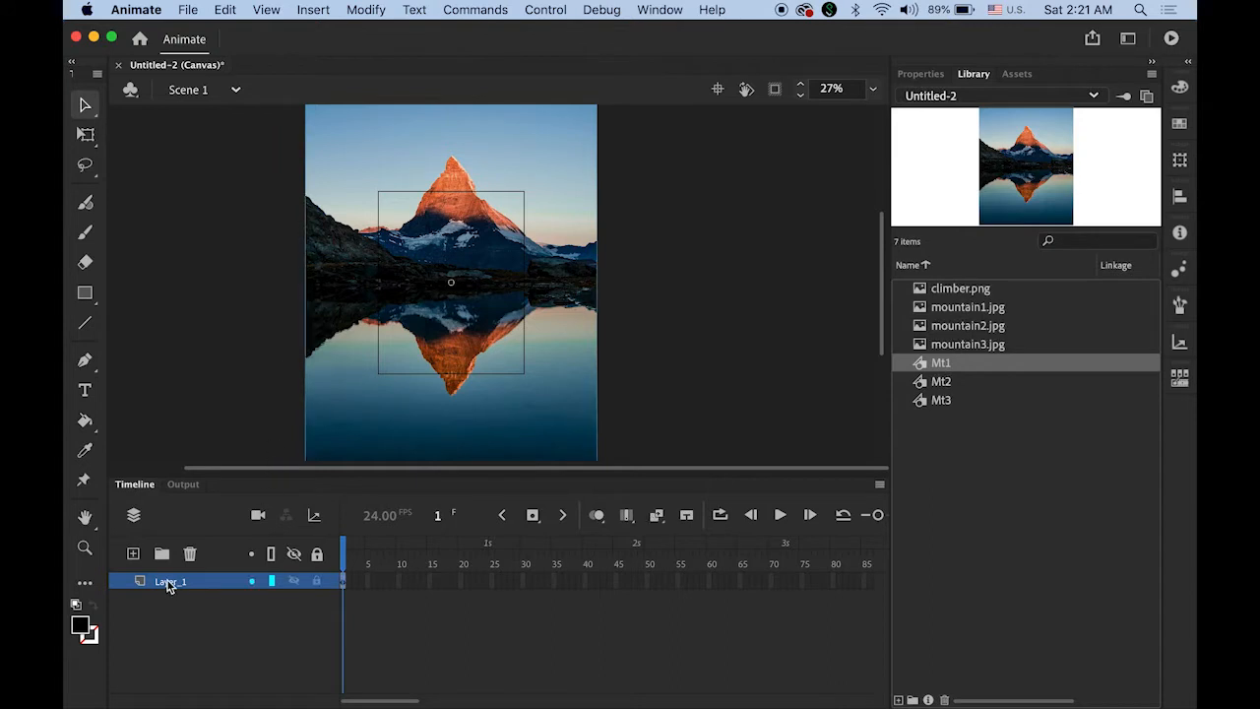
double_click(174, 582)
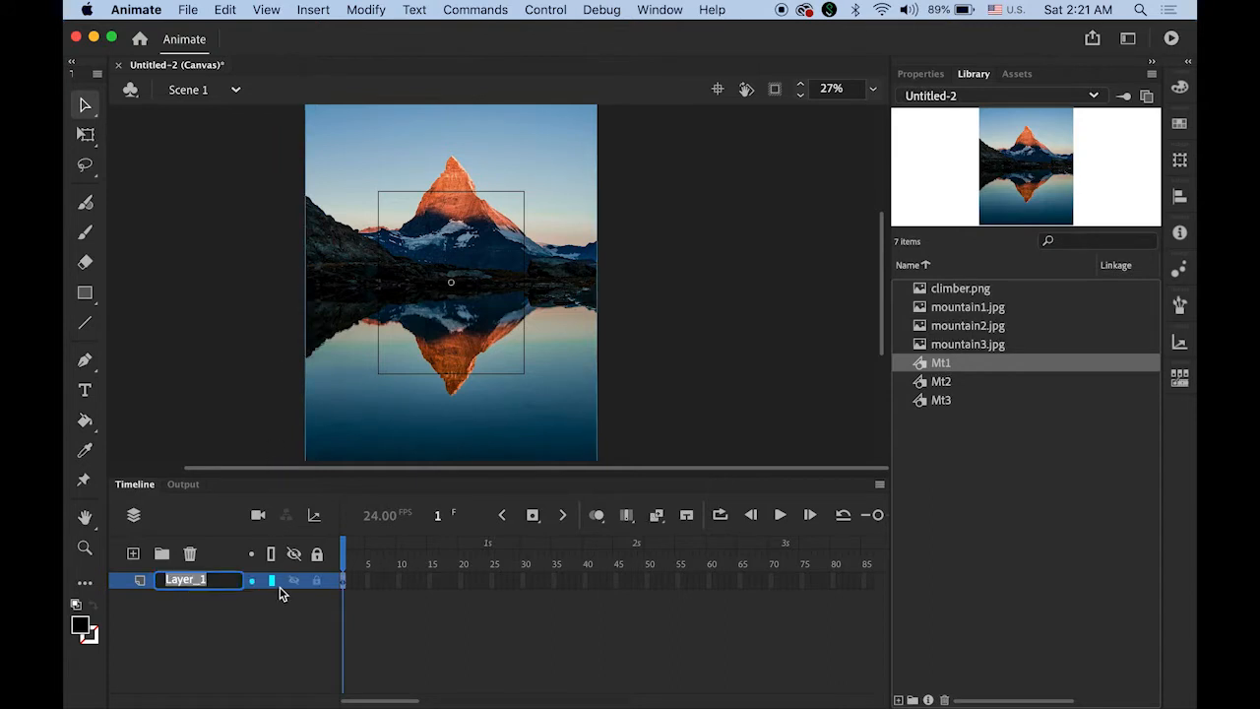
type("BG")
key("Return")
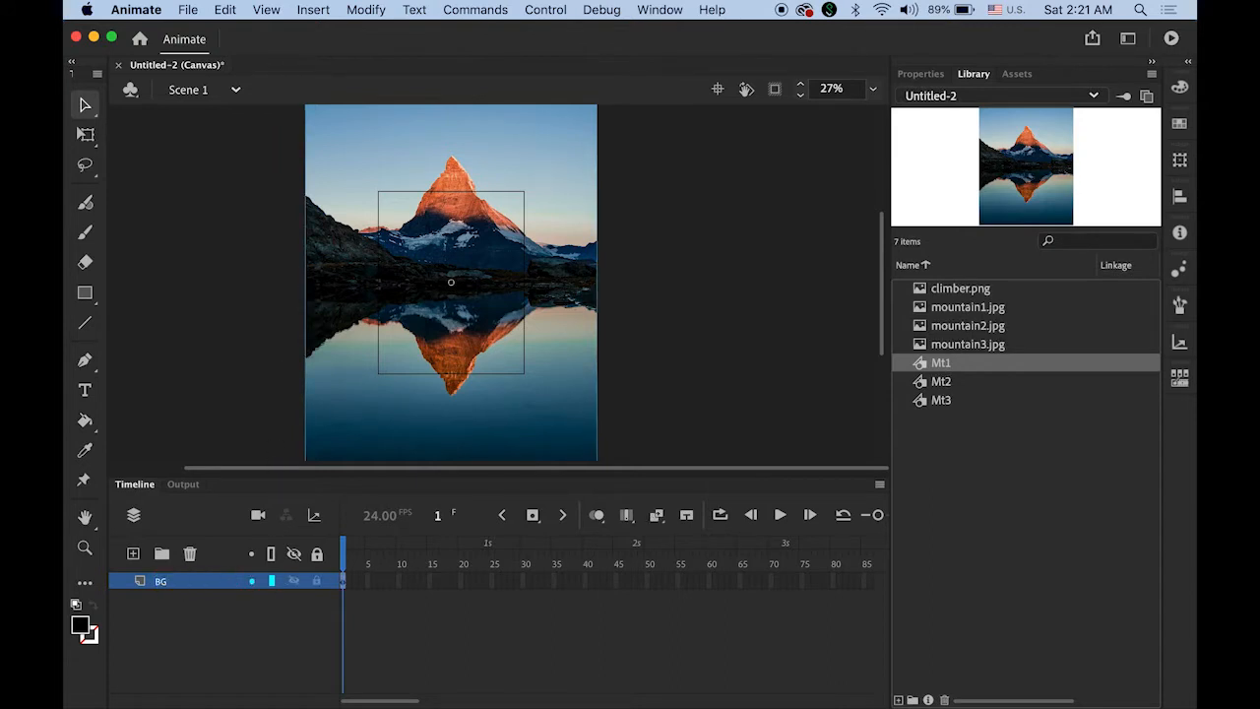
- Add a layer named climber above BG and place climber.png on it over the lower part of the stage
left_click(133, 553)
double_click(169, 580)
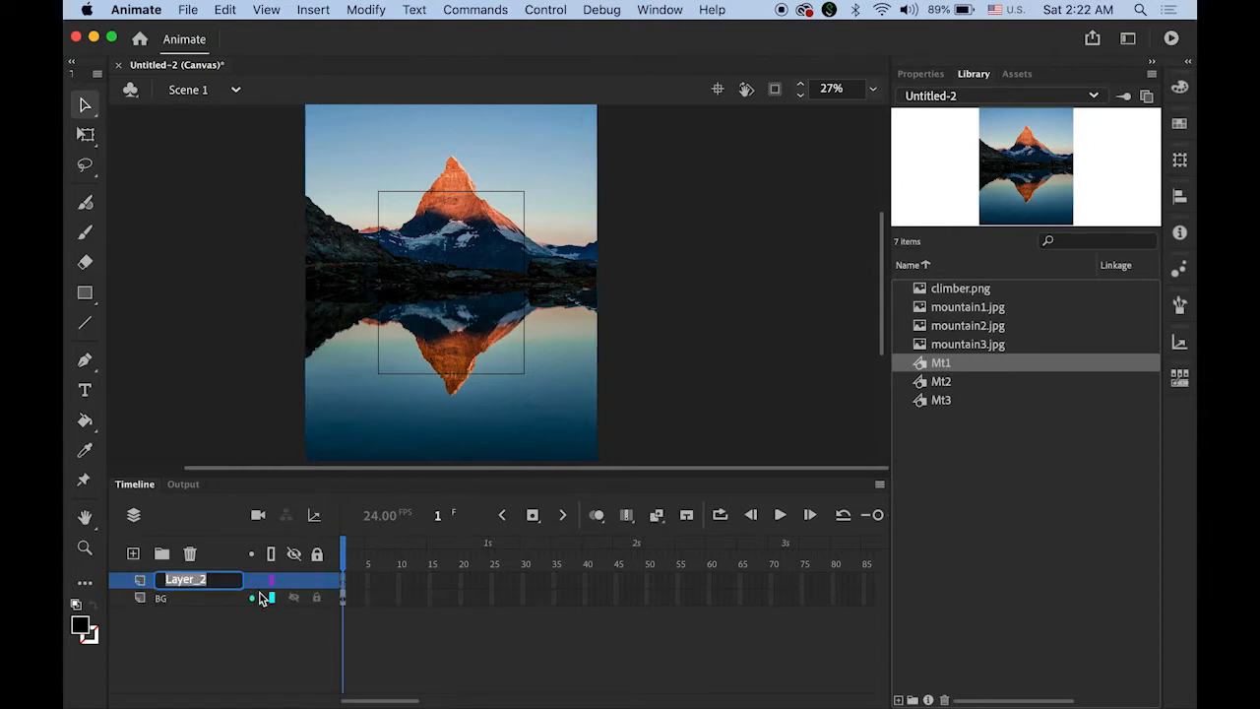
type("climber")
key("Return")
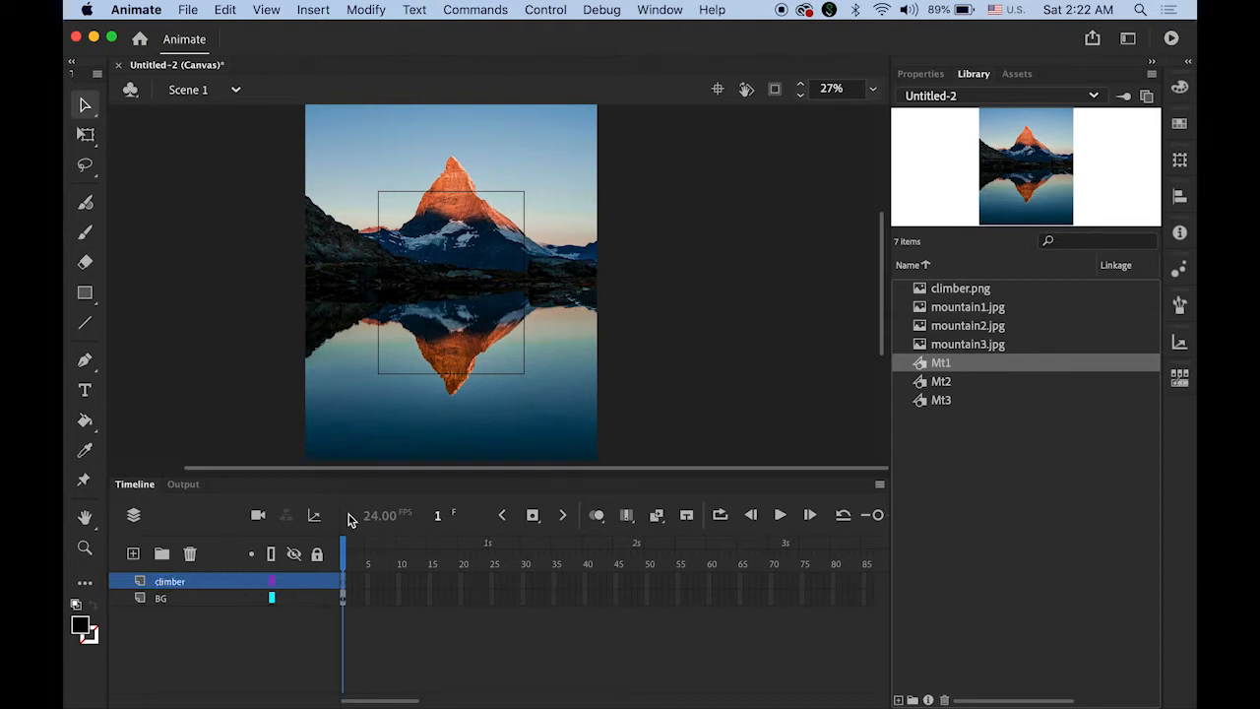
left_click(941, 292)
left_click_drag(938, 300, 448, 300)
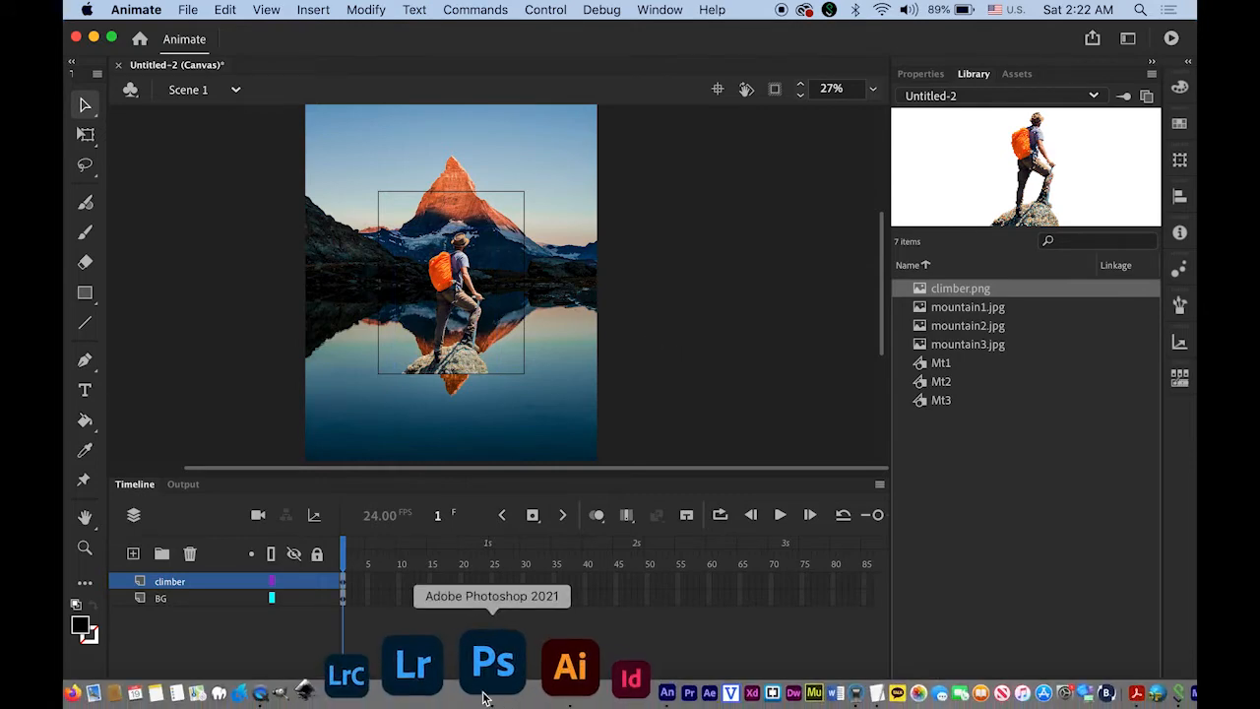
- Switch to Photoshop and compare the climber cutout with the Background layer shown and hidden
left_click(489, 668)
left_click(506, 82)
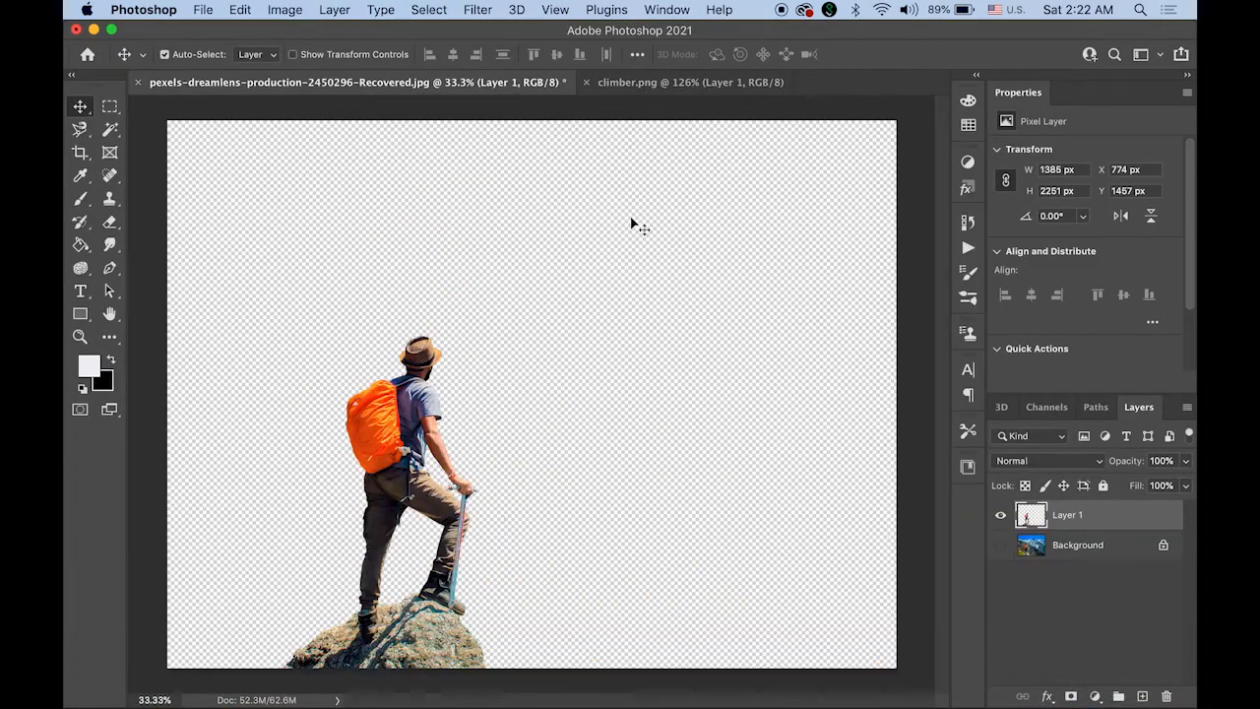
left_click(1000, 545)
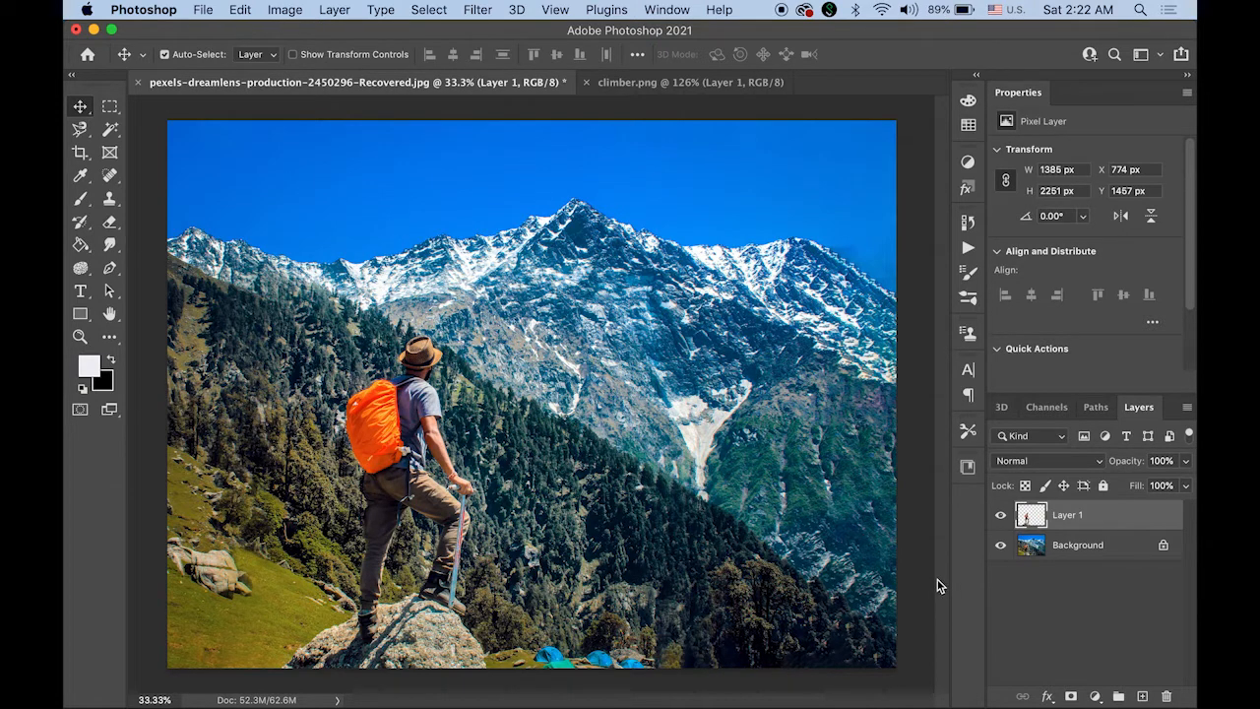
left_click(1003, 548)
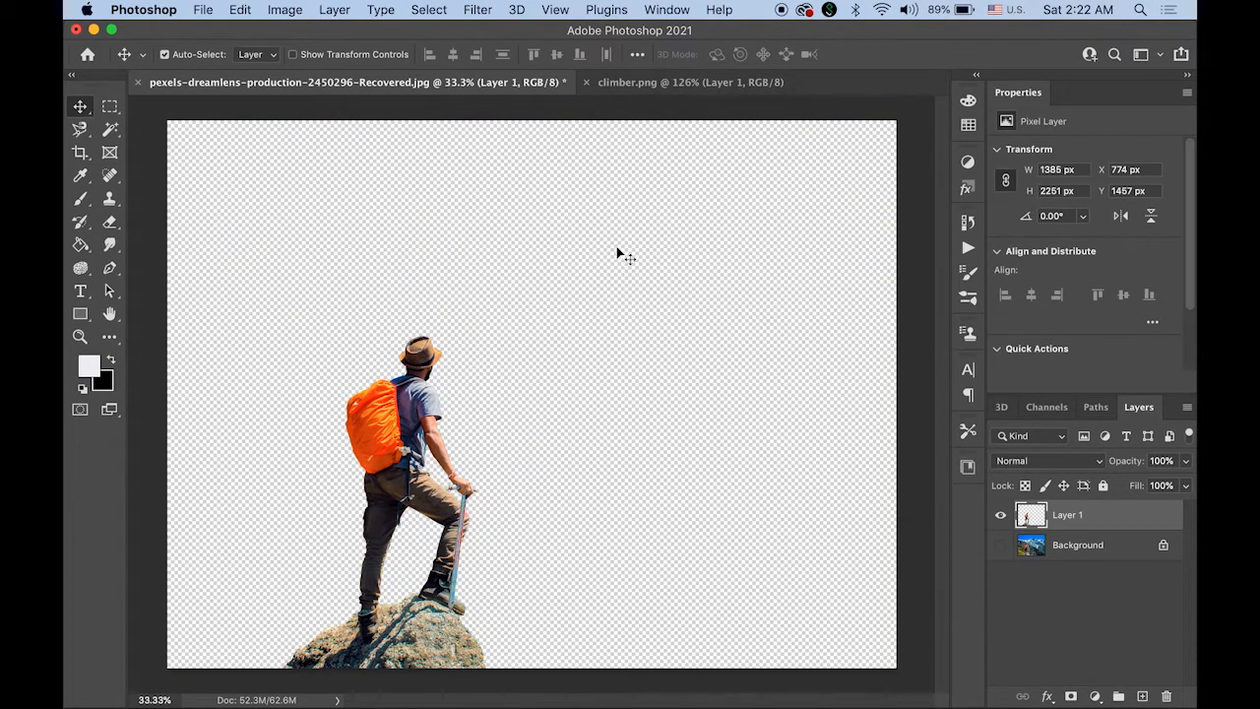
- View the transparent climber.png document in Photoshop and switch back to Animate
left_click(704, 87)
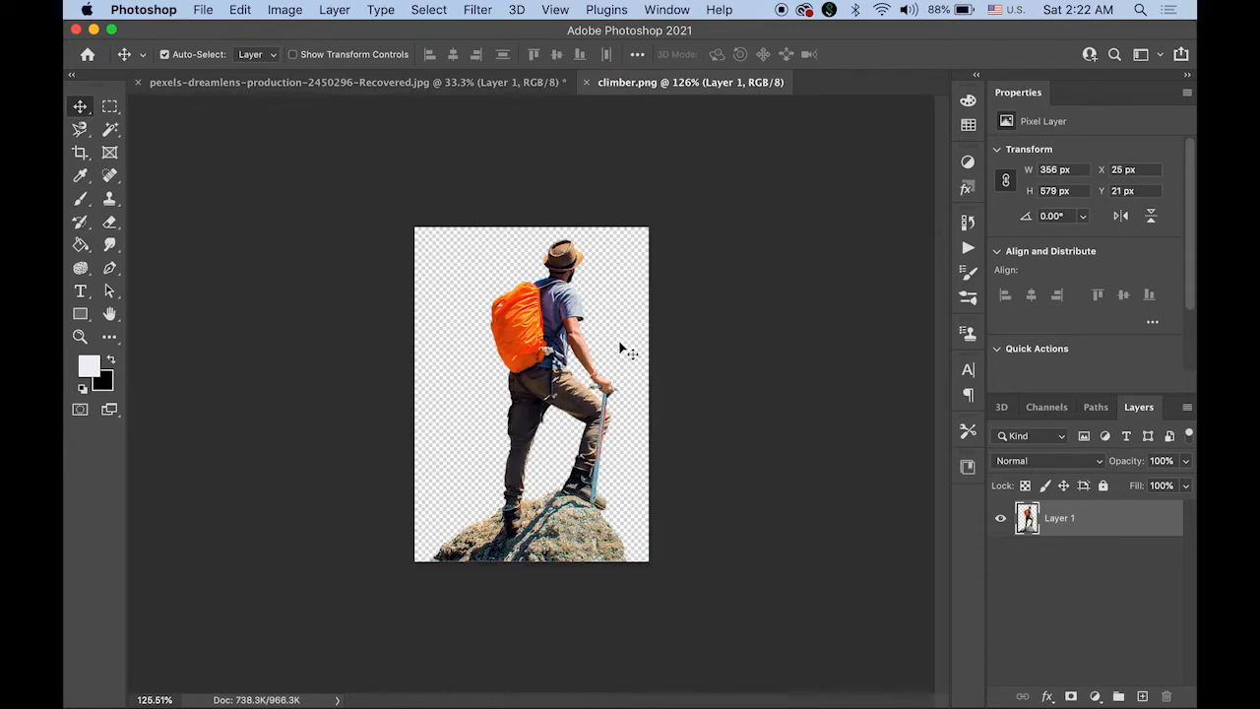
mouse_move(275, 702)
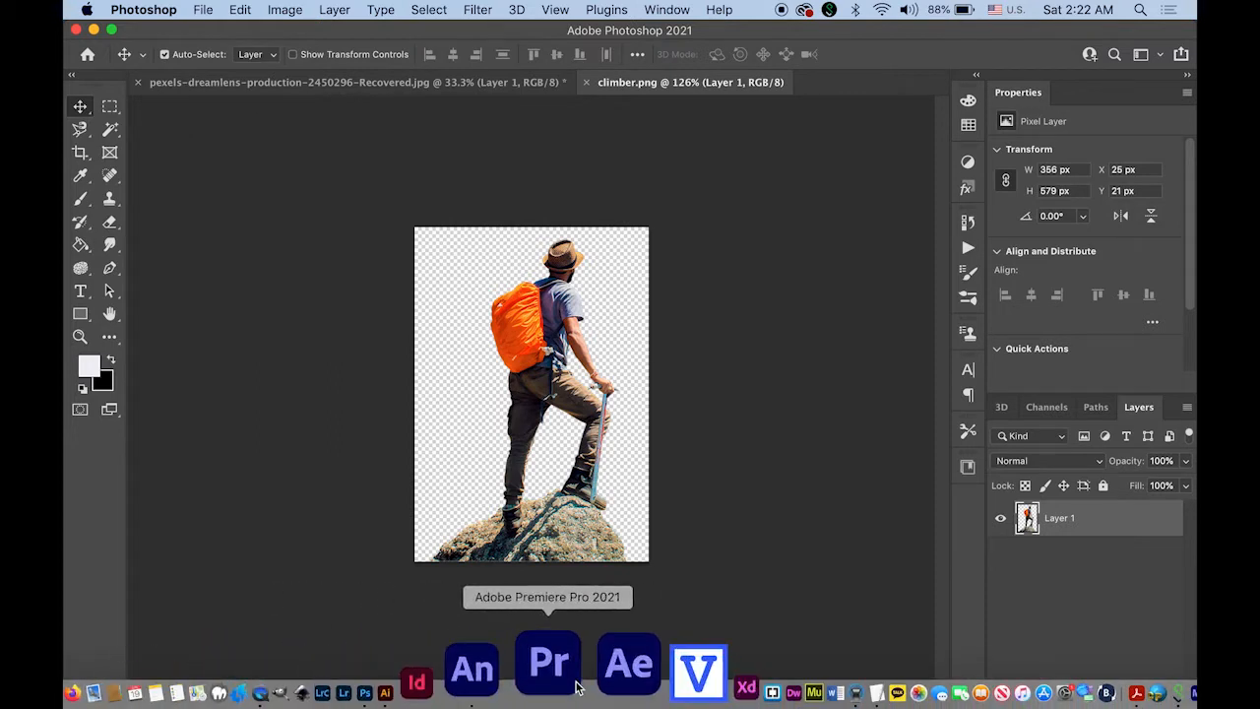
left_click(555, 672)
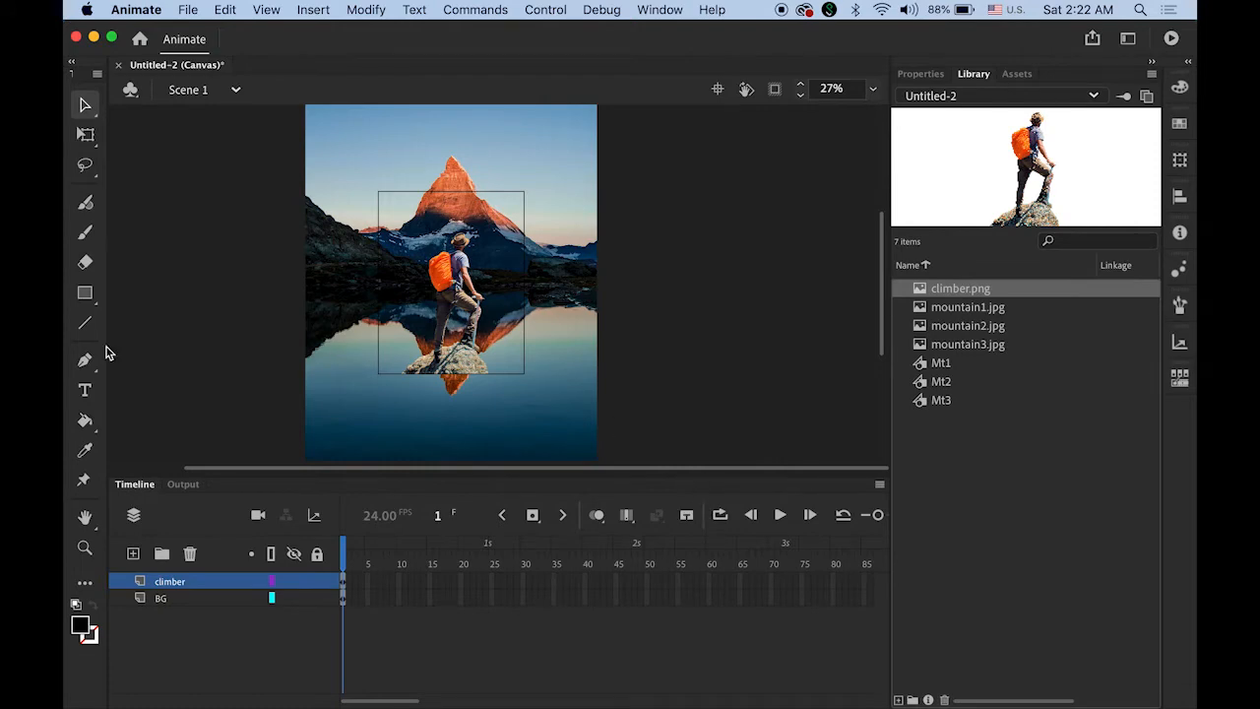
- Scale the climber image down slightly and center it so its rock base rests on the bottom edge of the stage
double_click(85, 547)
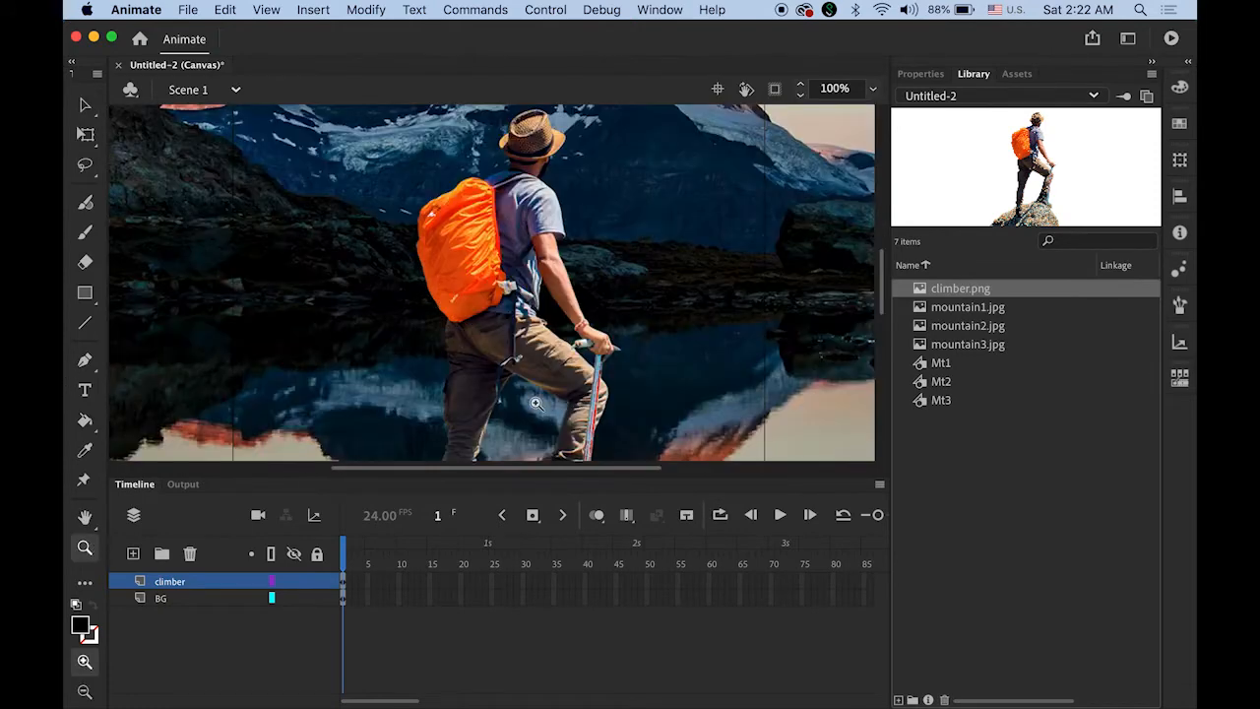
double_click(86, 518)
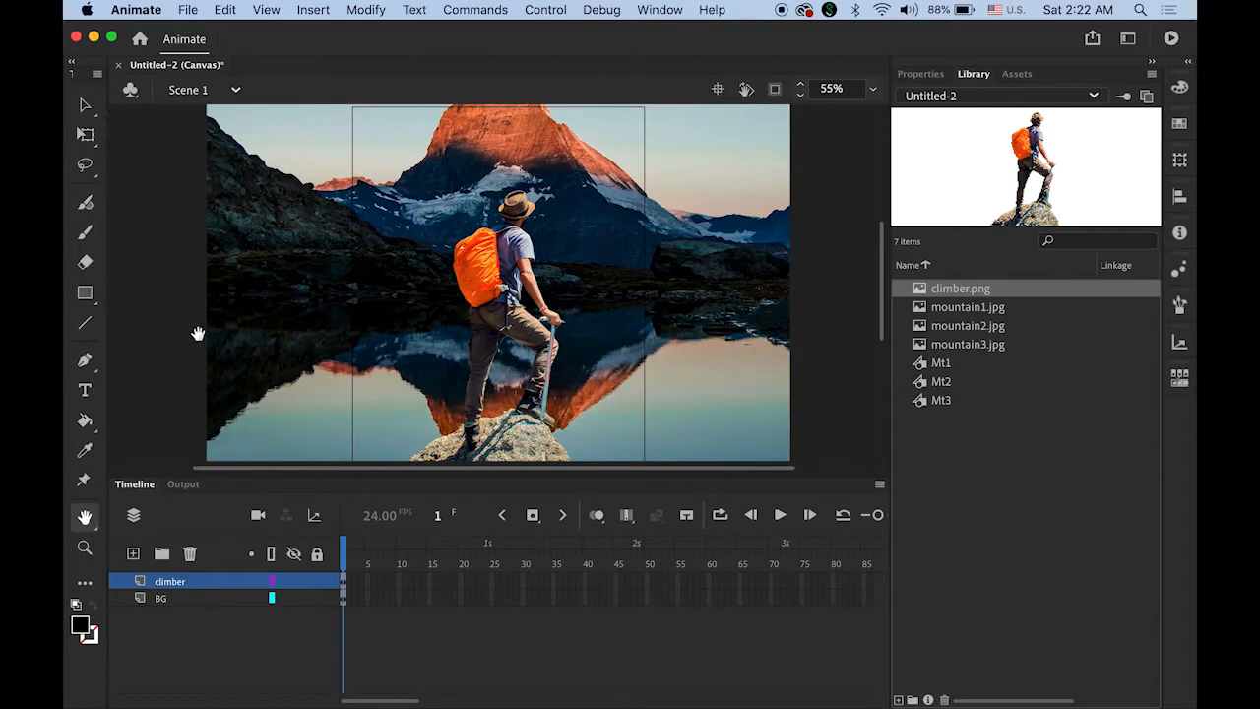
left_click(85, 105)
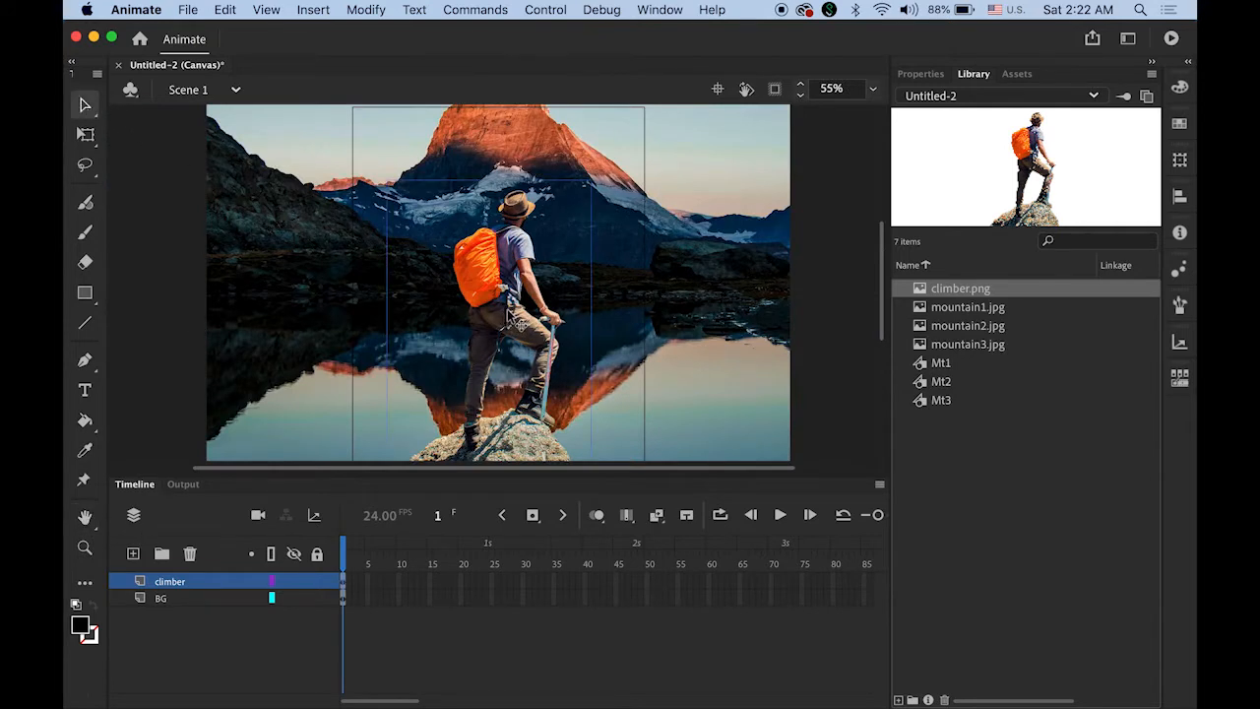
left_click(507, 315)
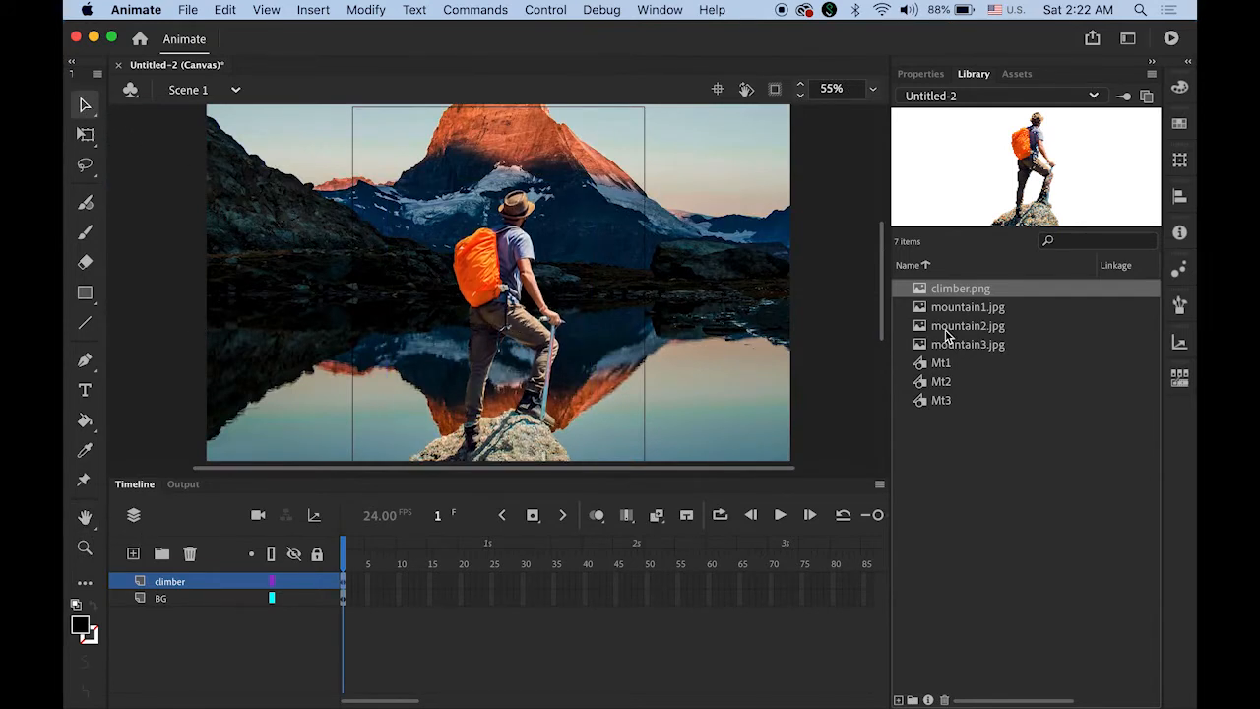
scroll(880, 336, "down", 3)
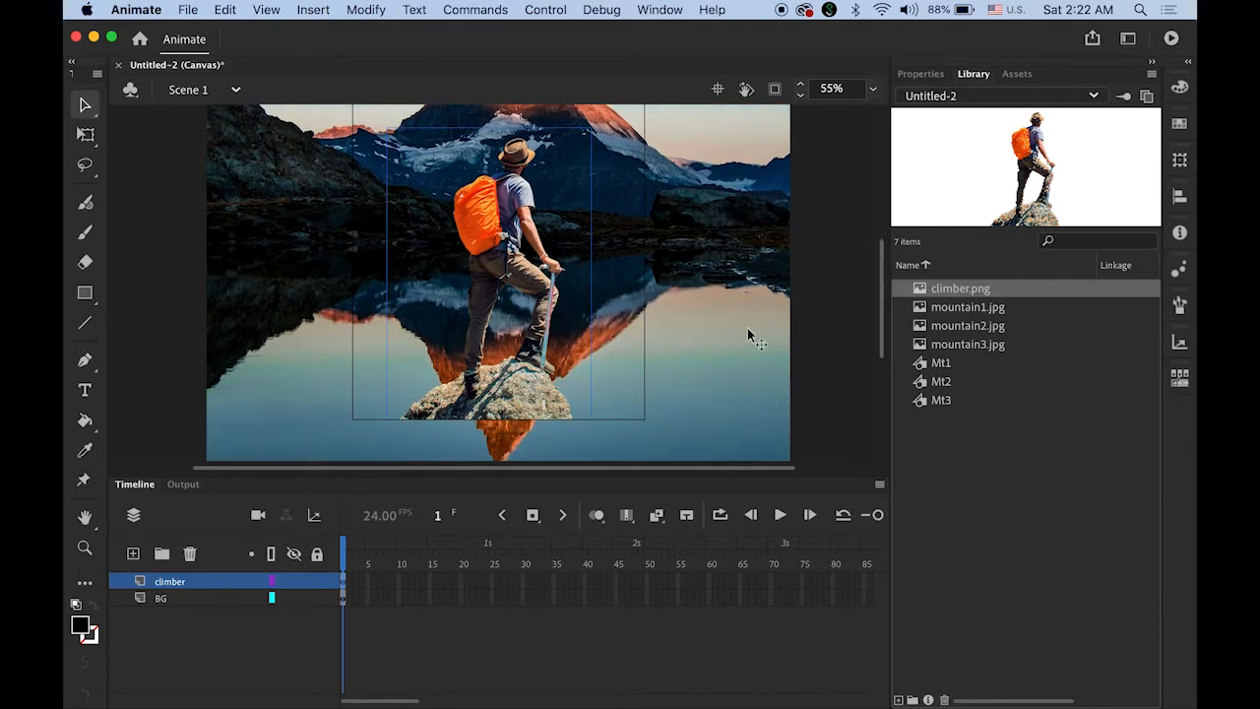
left_click(824, 332)
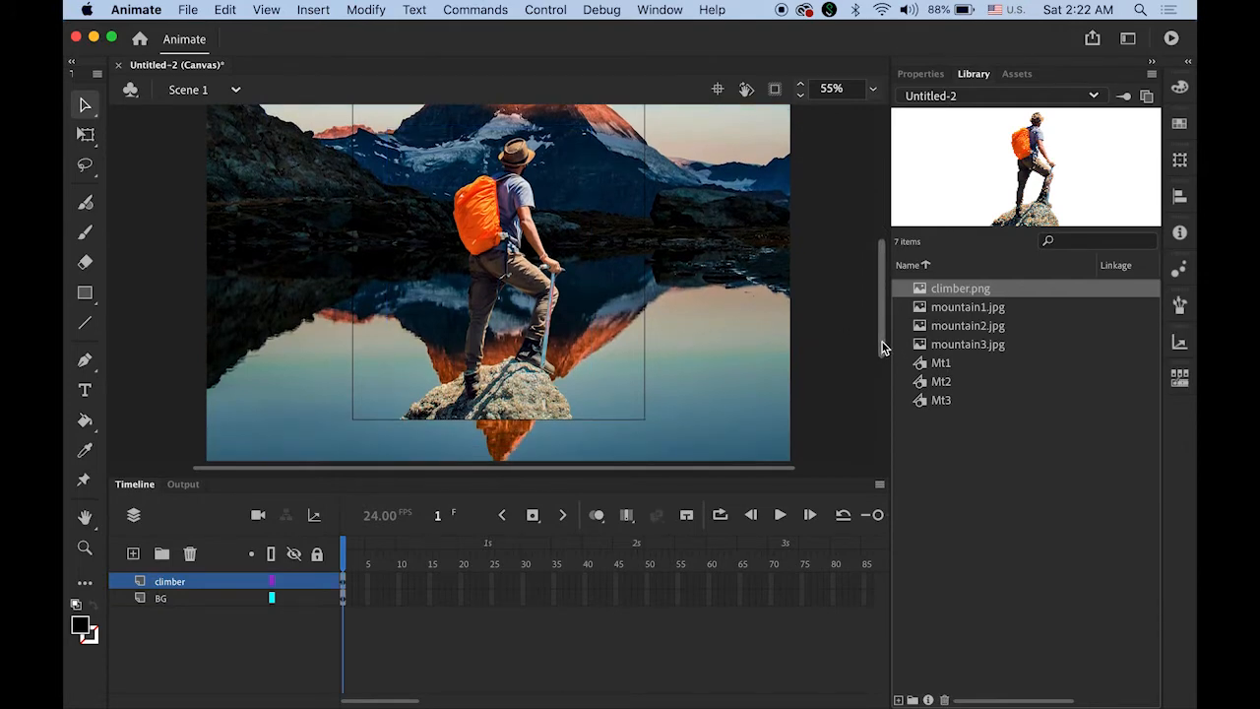
scroll(882, 342, "up", 3)
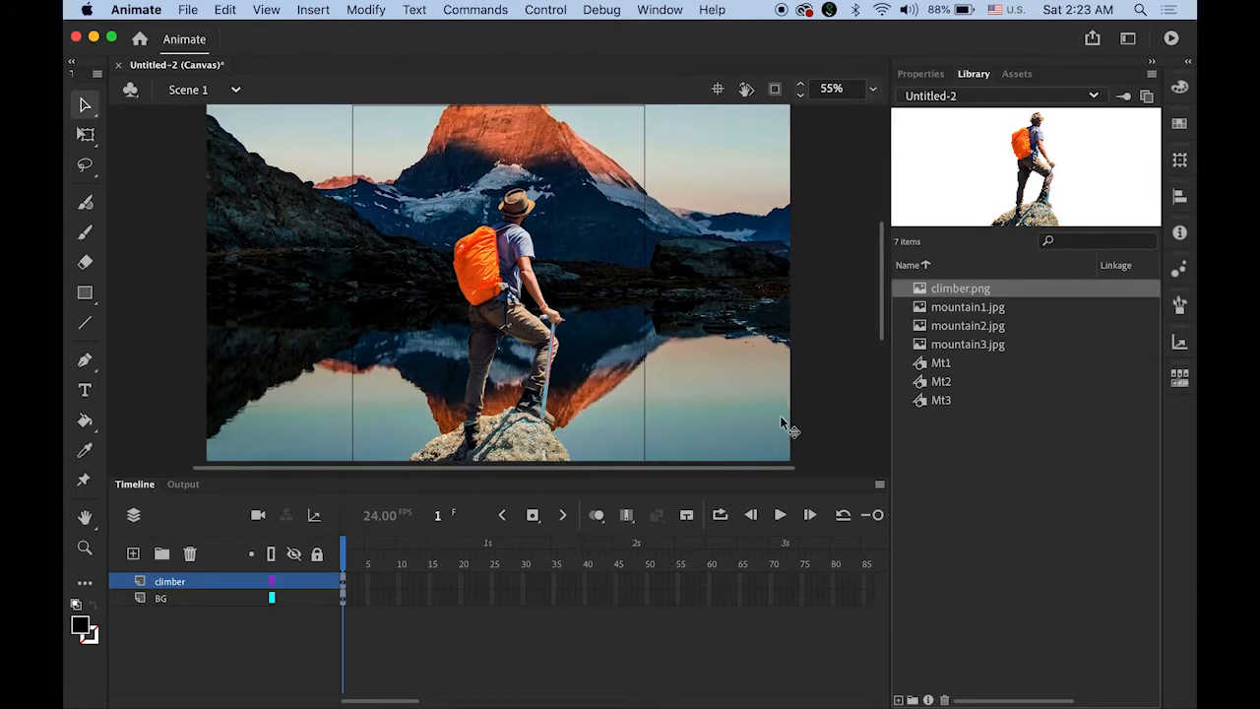
left_click_drag(809, 487, 809, 508)
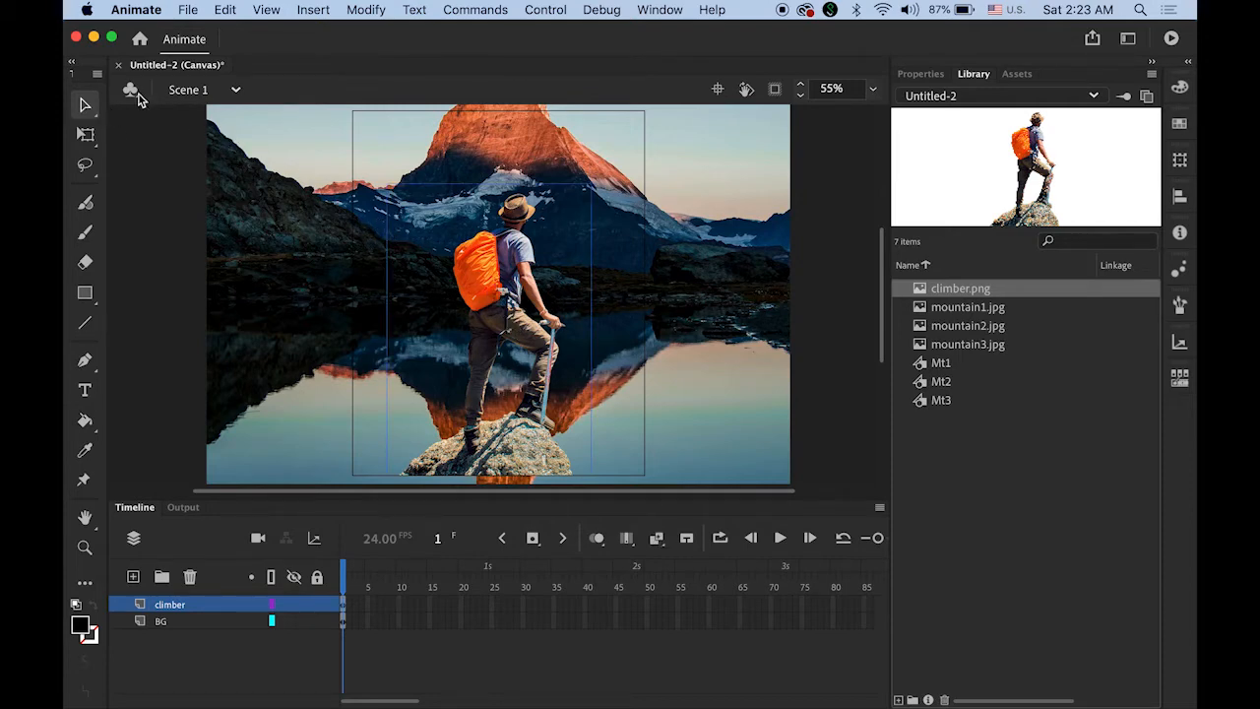
left_click(85, 135)
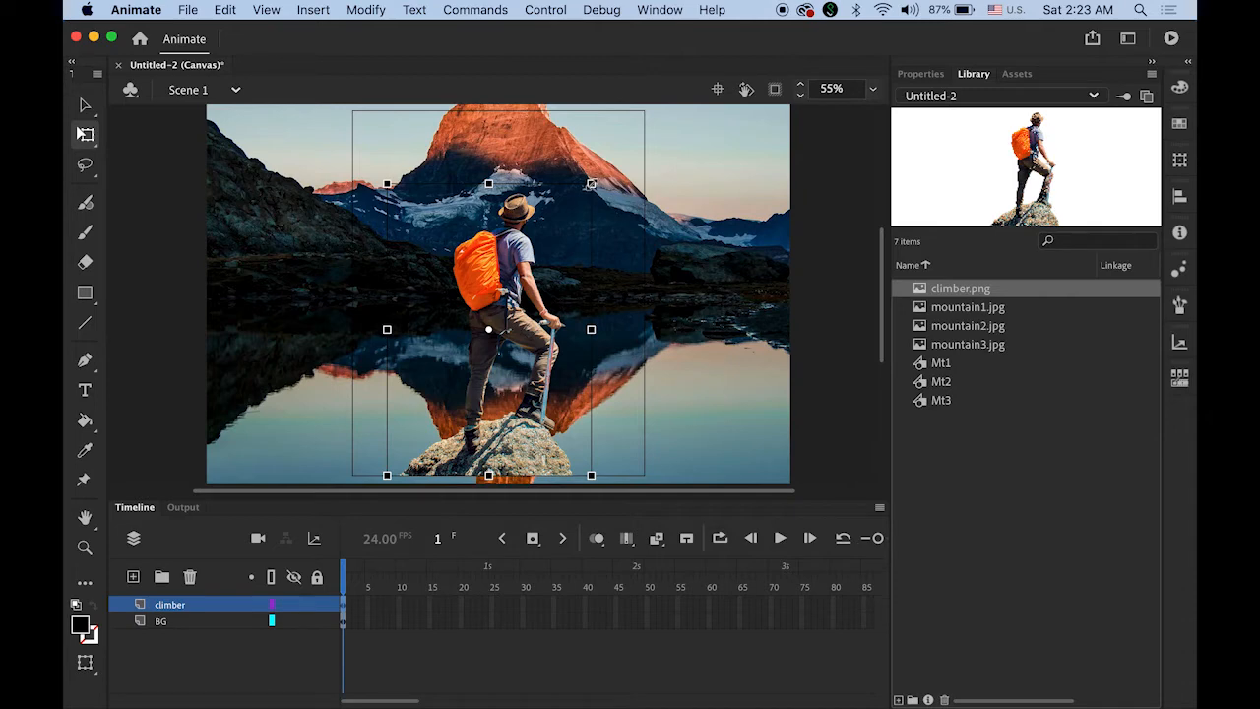
left_click_drag(592, 184, 578, 205)
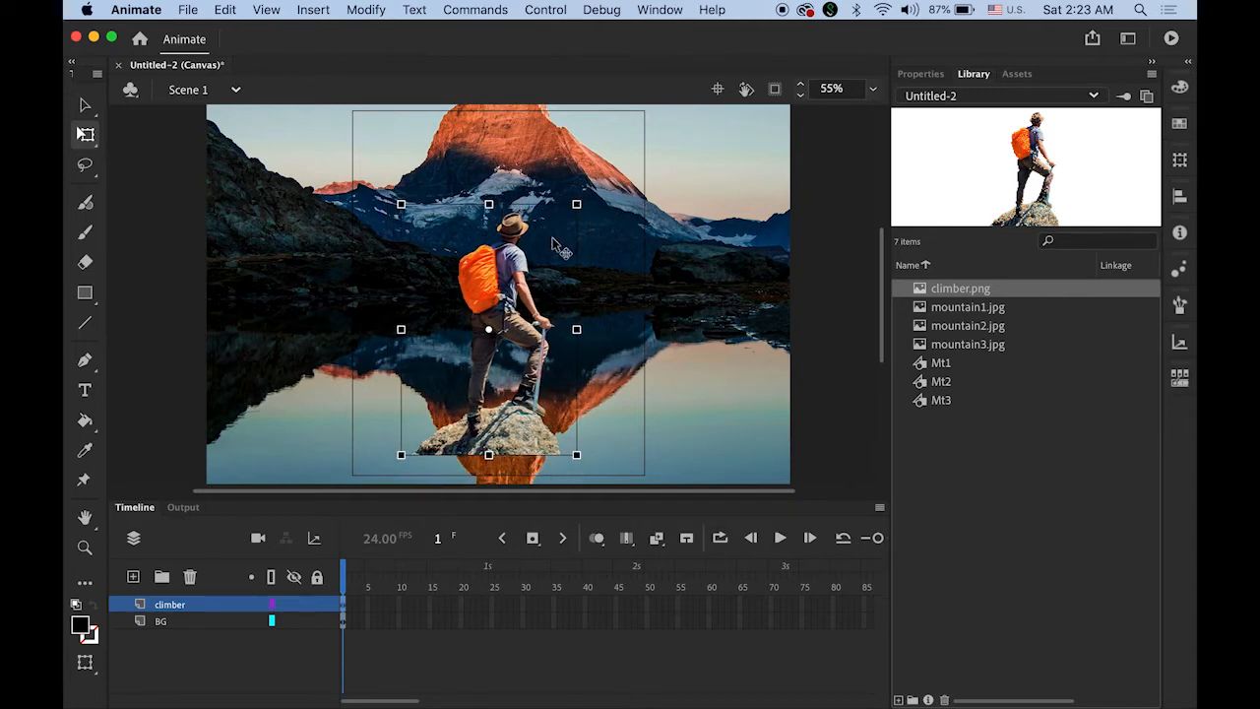
mouse_move(495, 307)
left_mouse_down()
mouse_move(495, 328)
mouse_move(504, 308)
left_mouse_up()
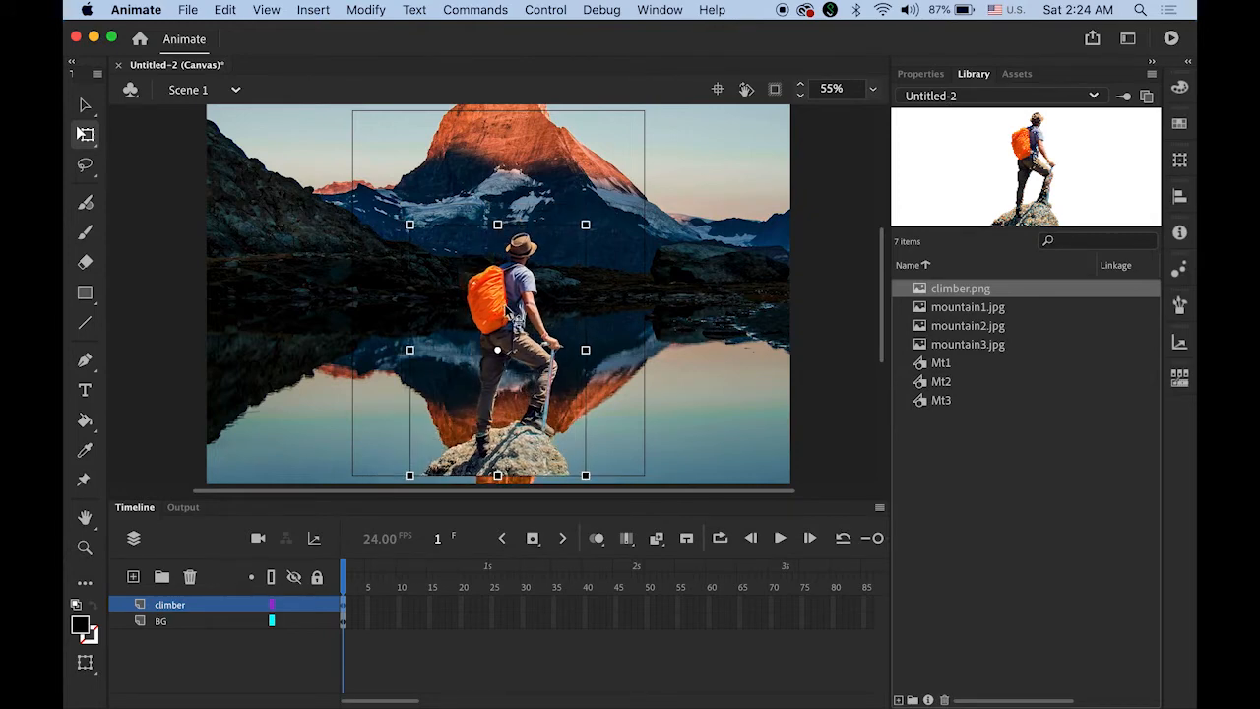
left_click(84, 104)
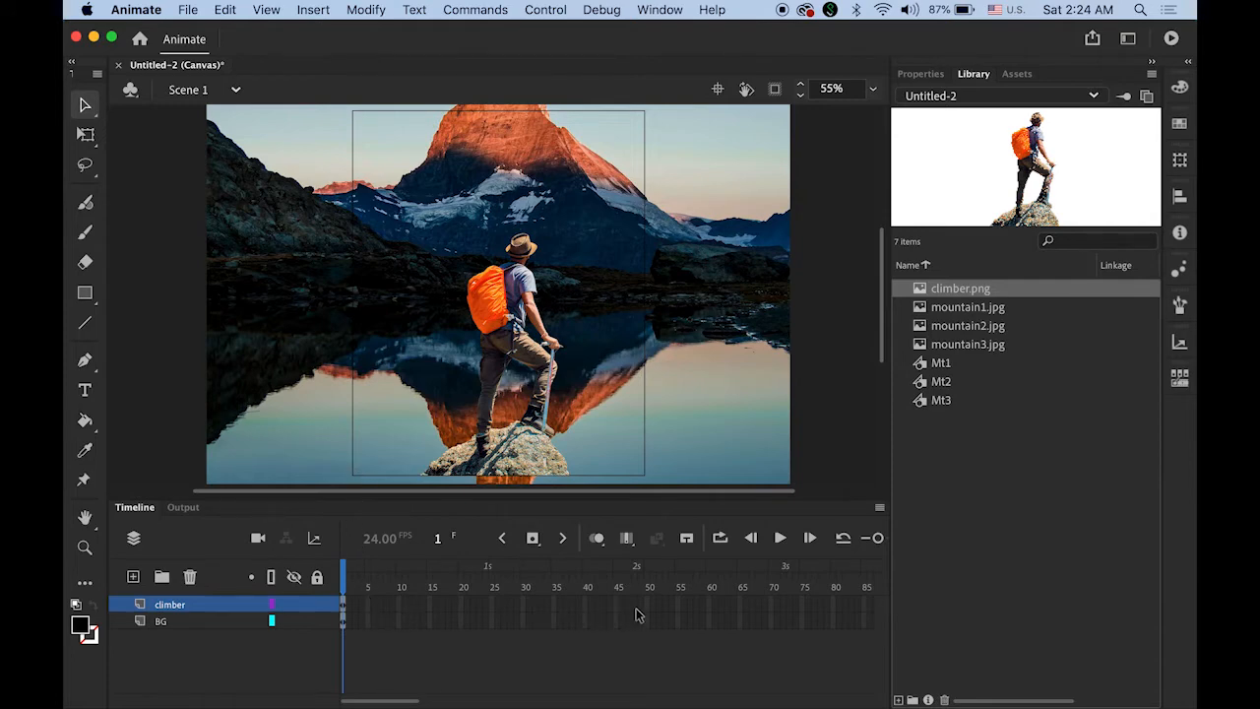
- Insert keyframes at frame 48 on the climber and BG layers and create classic tweens on both
left_click_drag(637, 609, 636, 630)
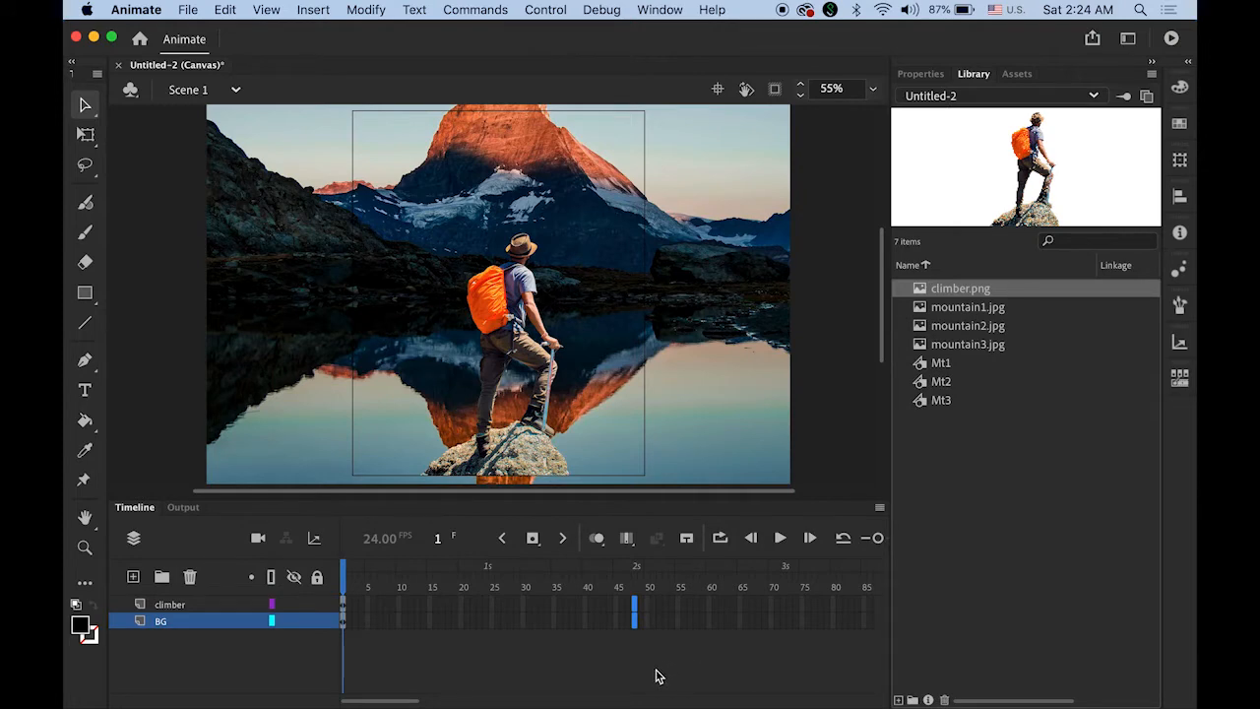
left_click(532, 540)
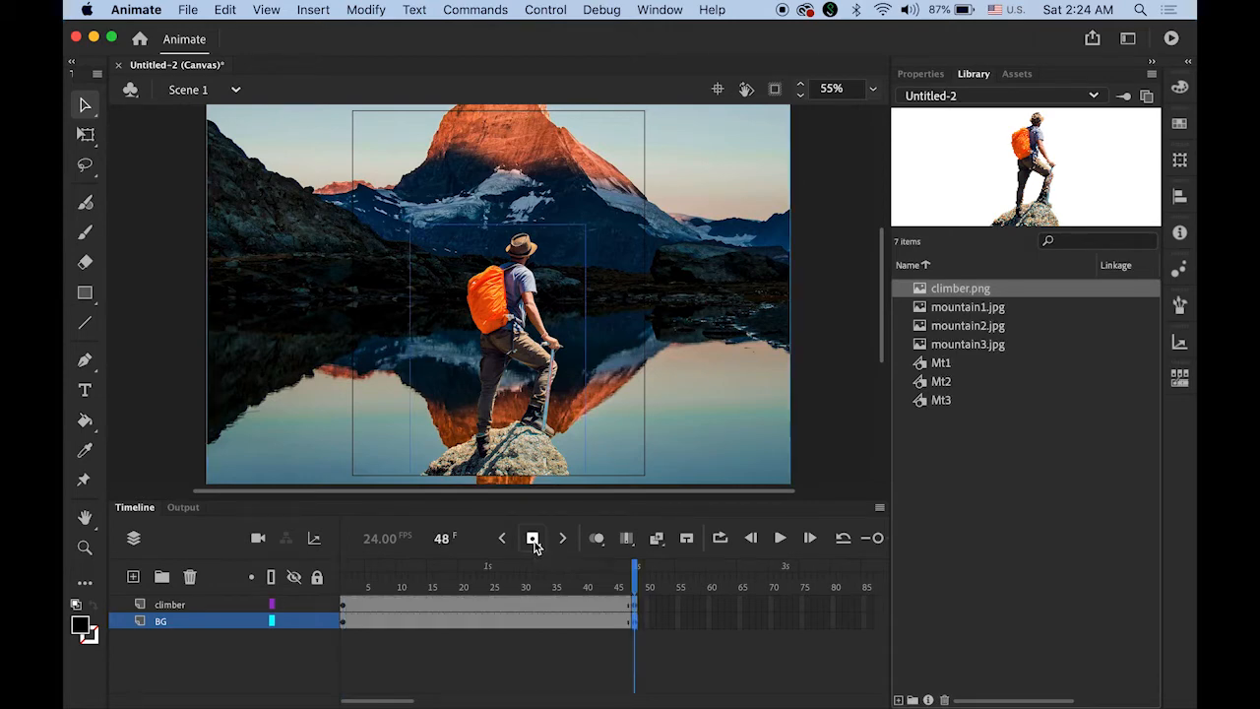
left_click(181, 606, "shift")
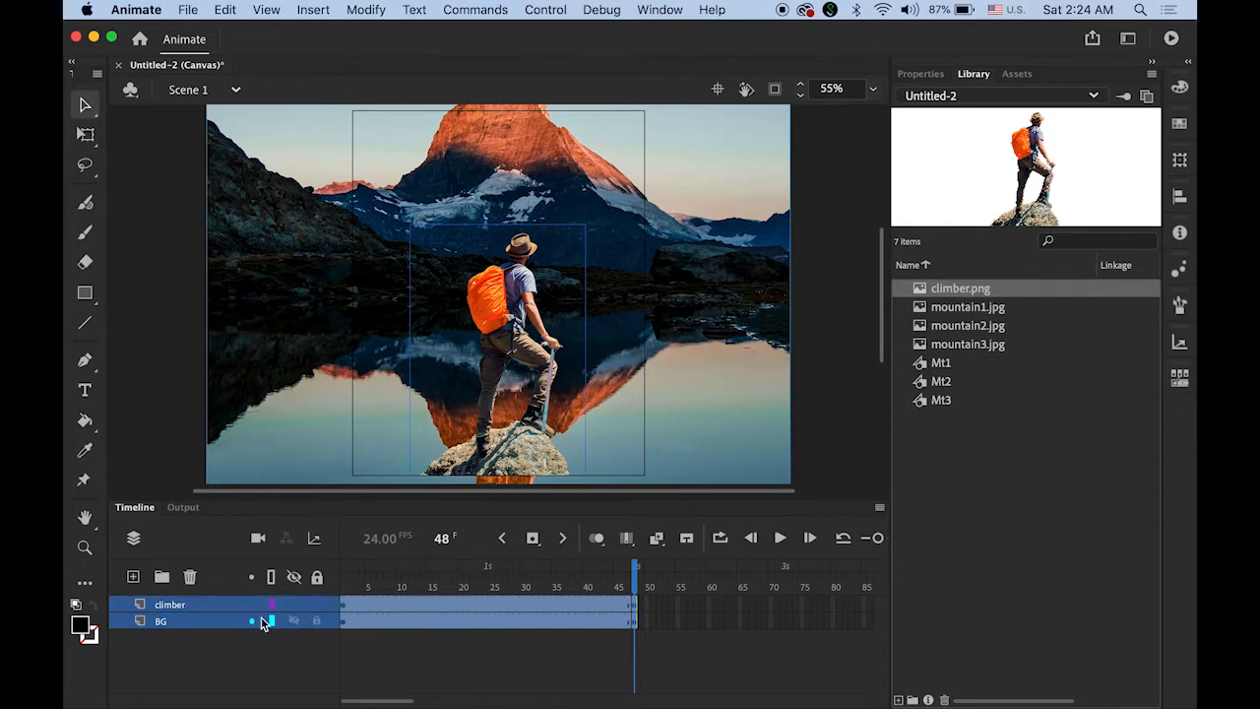
right_click(484, 624)
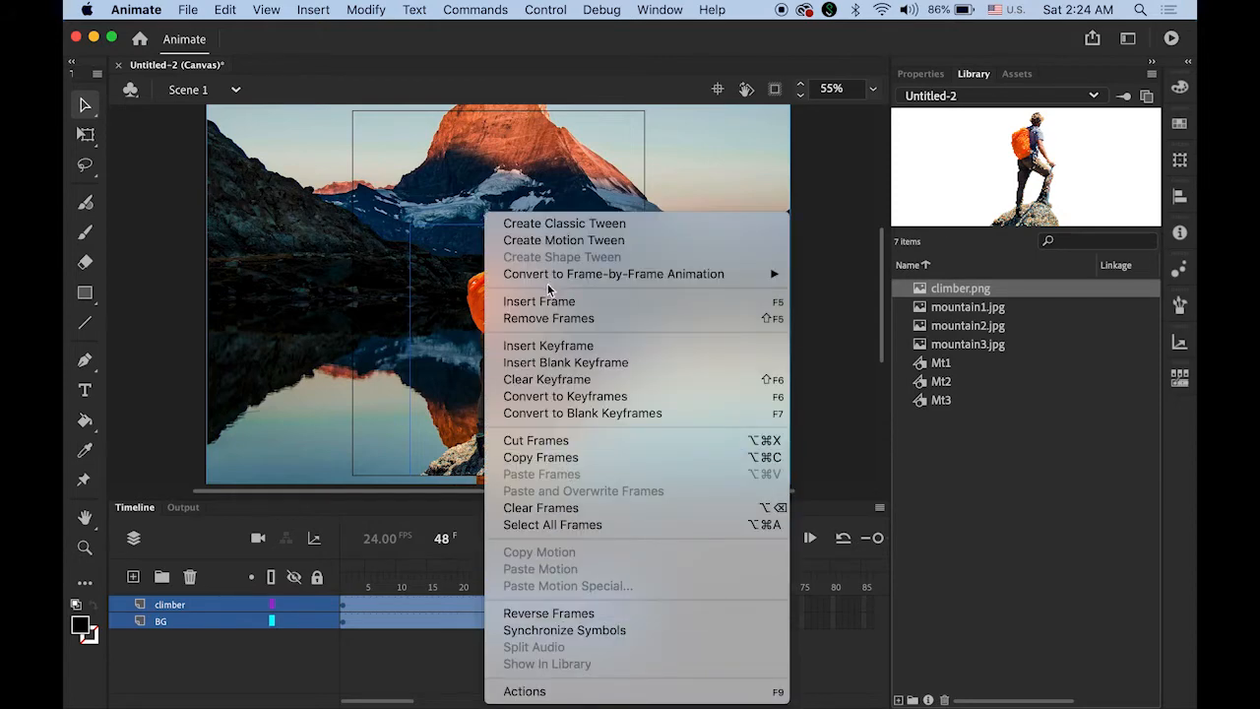
left_click(556, 226)
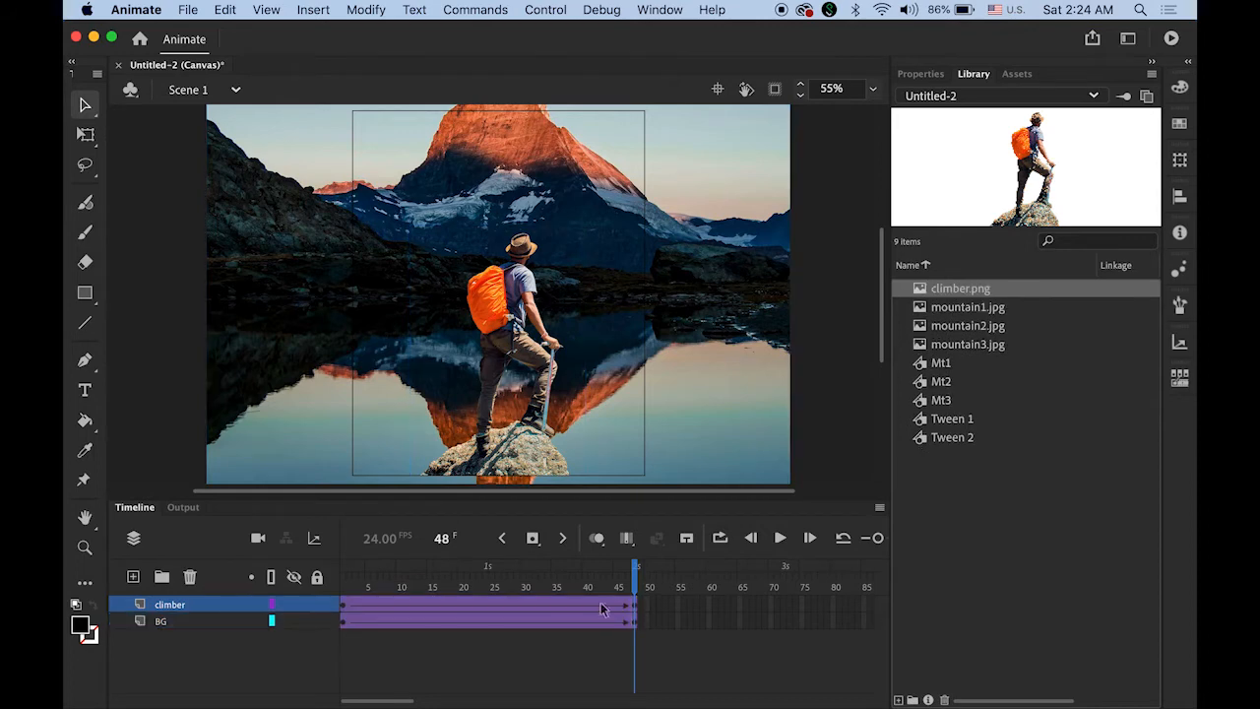
- Scale the BG mountain at frame 48 down around its center until it matches the stage bounds
mouse_move(635, 588)
left_mouse_down()
mouse_move(346, 588)
mouse_move(635, 603)
left_mouse_up()
left_click(175, 624)
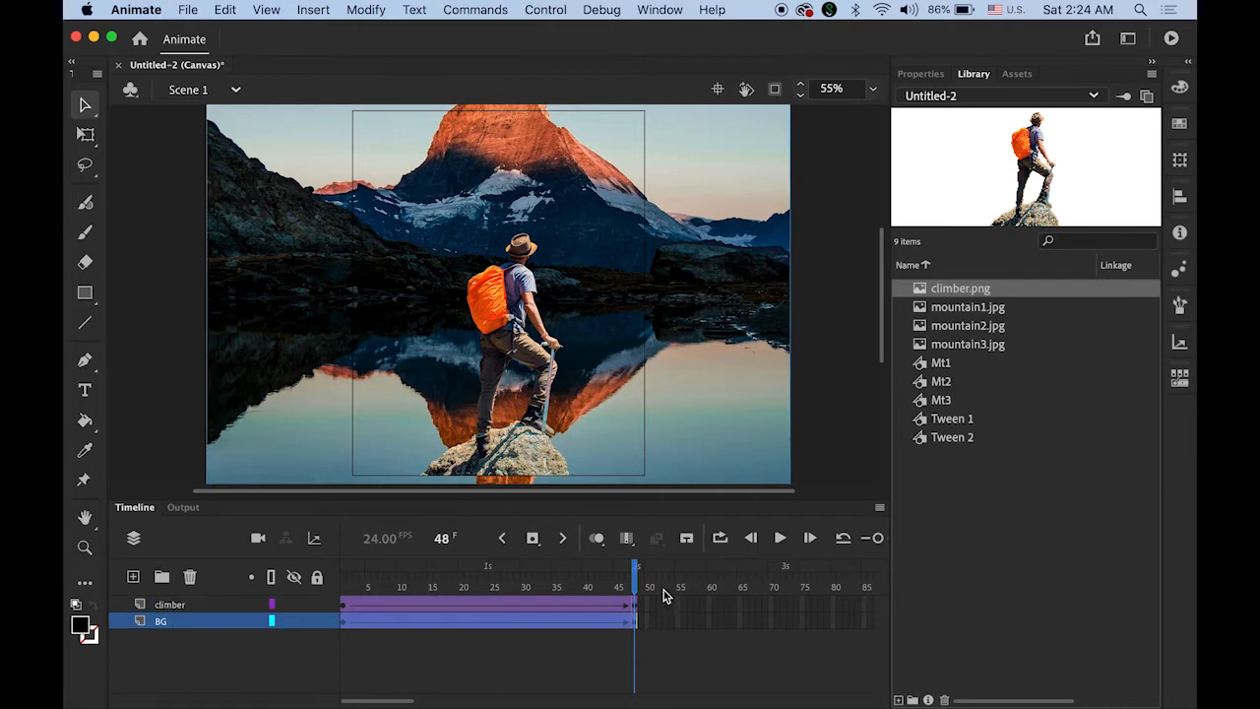
mouse_move(635, 588)
left_mouse_down()
mouse_move(539, 588)
mouse_move(636, 589)
left_mouse_up()
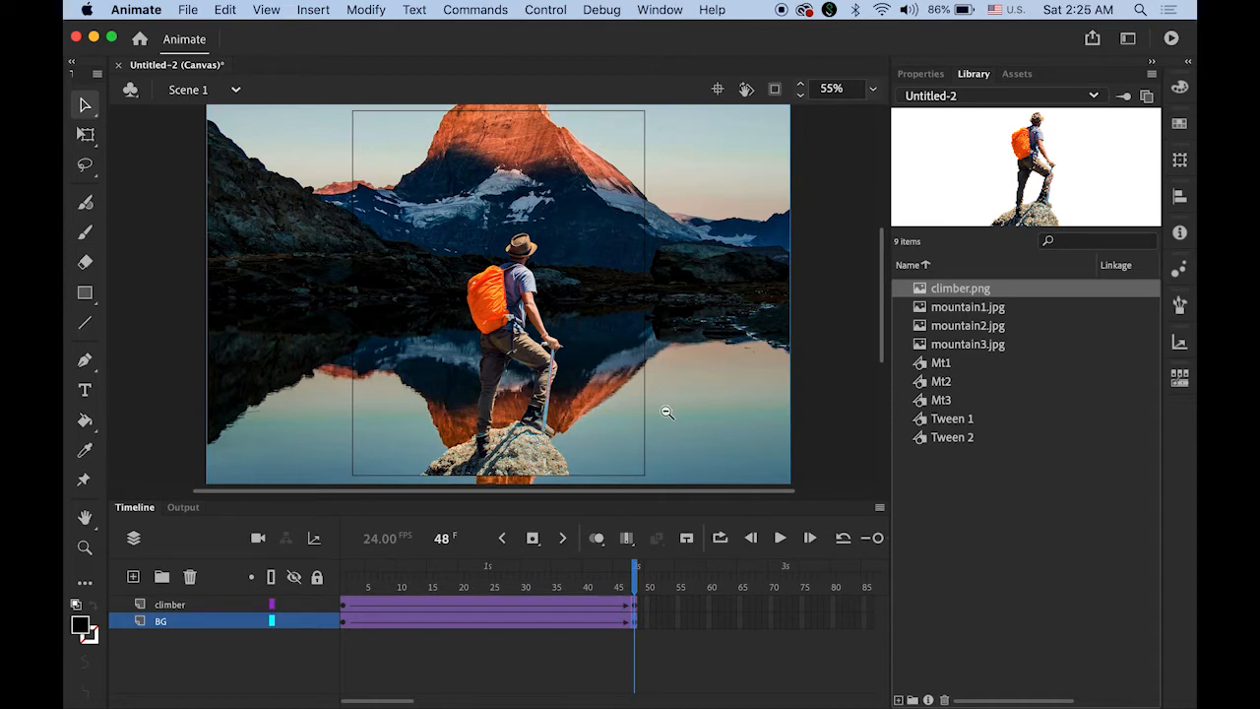
key("super+minus")
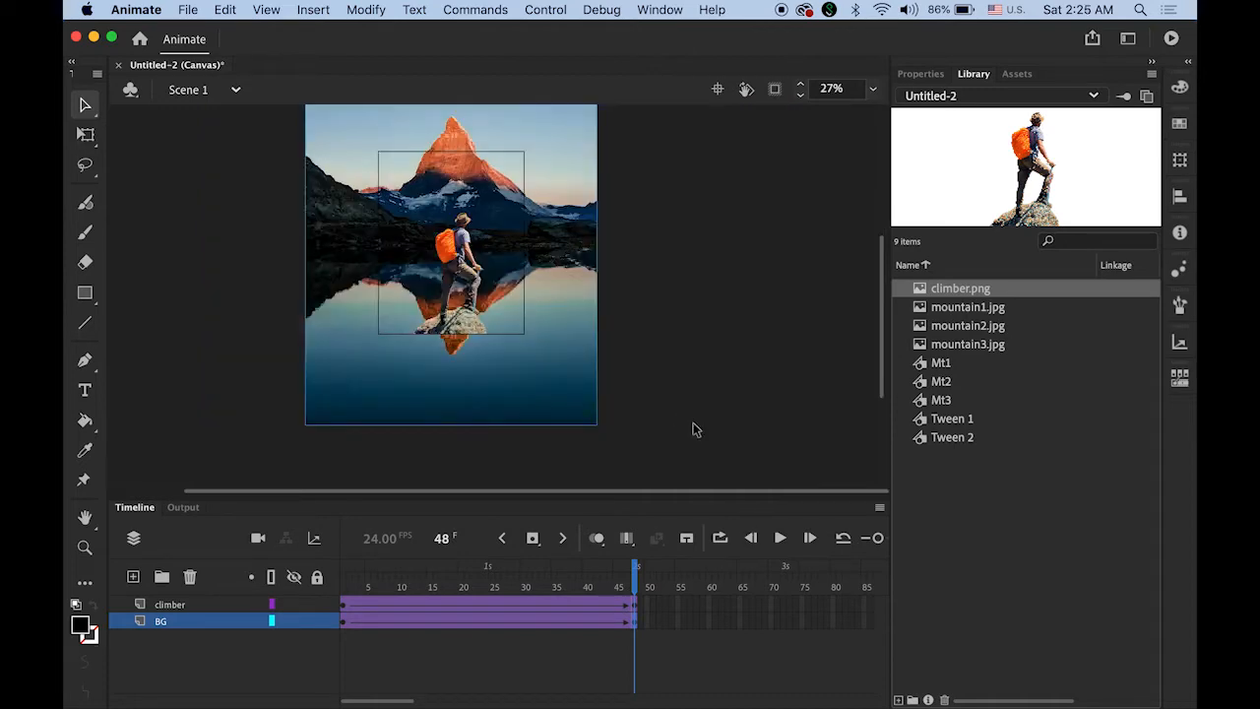
left_click(85, 137)
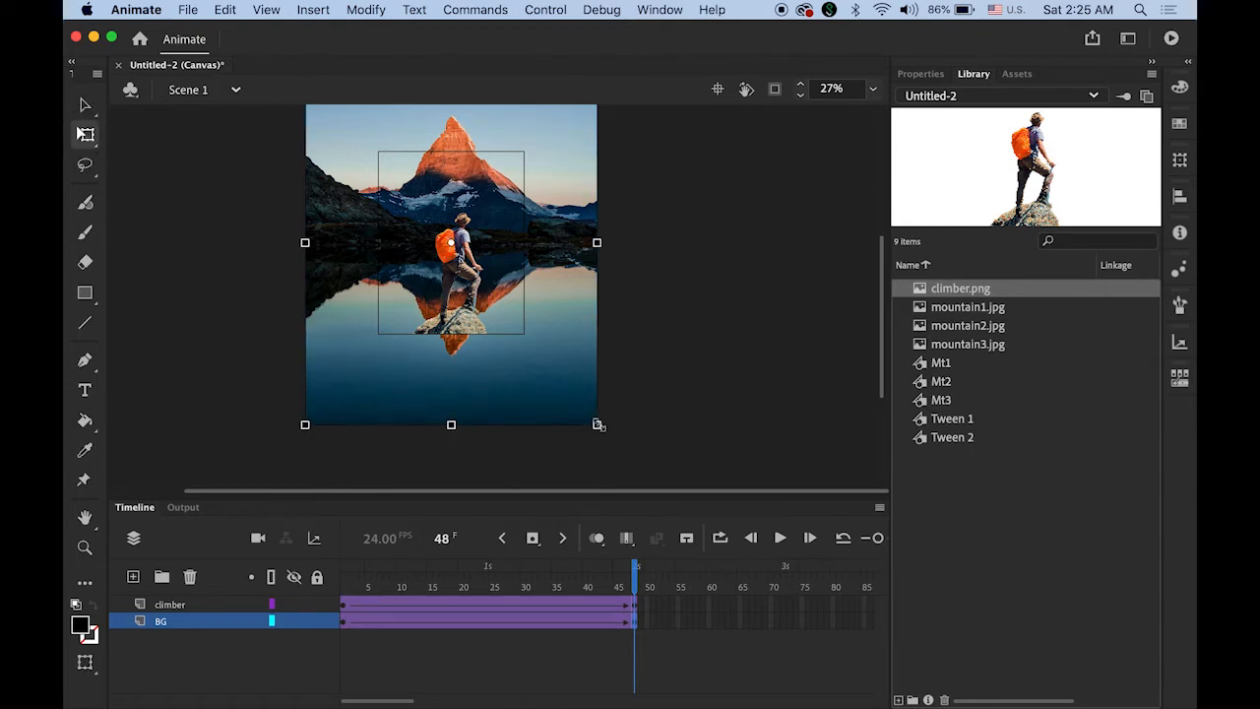
left_click_drag(597, 424, 529, 359)
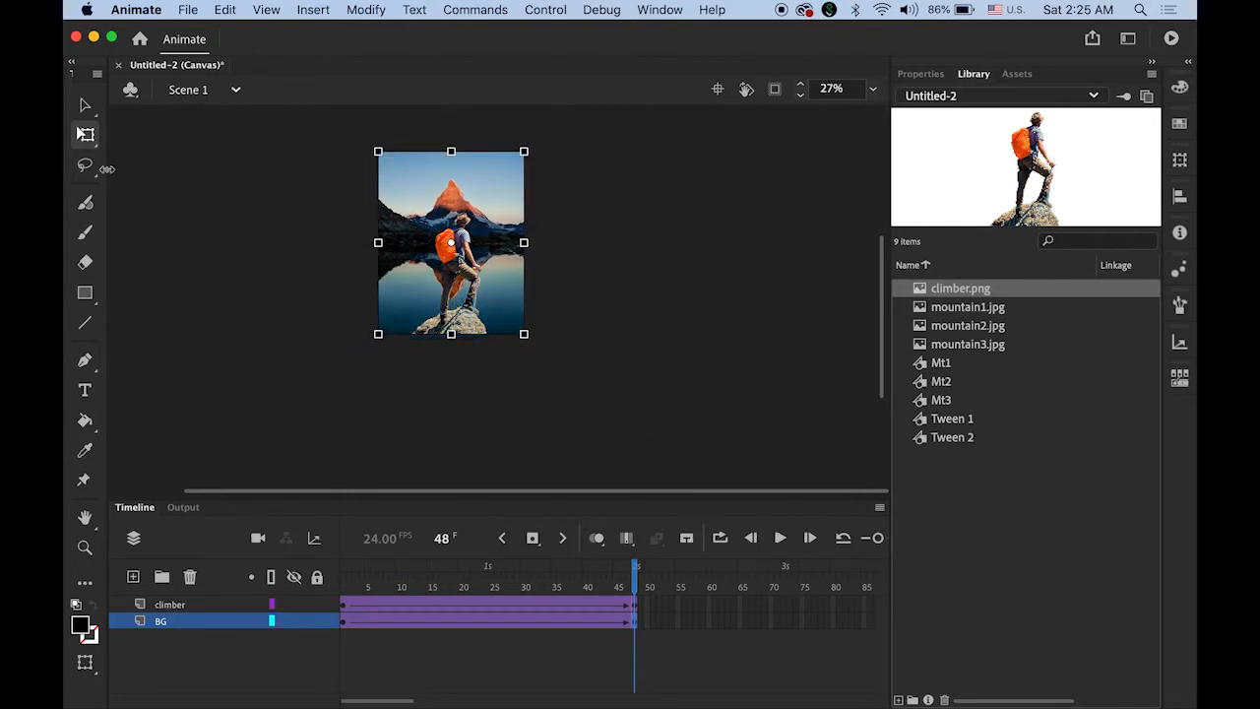
left_click(85, 104)
left_click(233, 221)
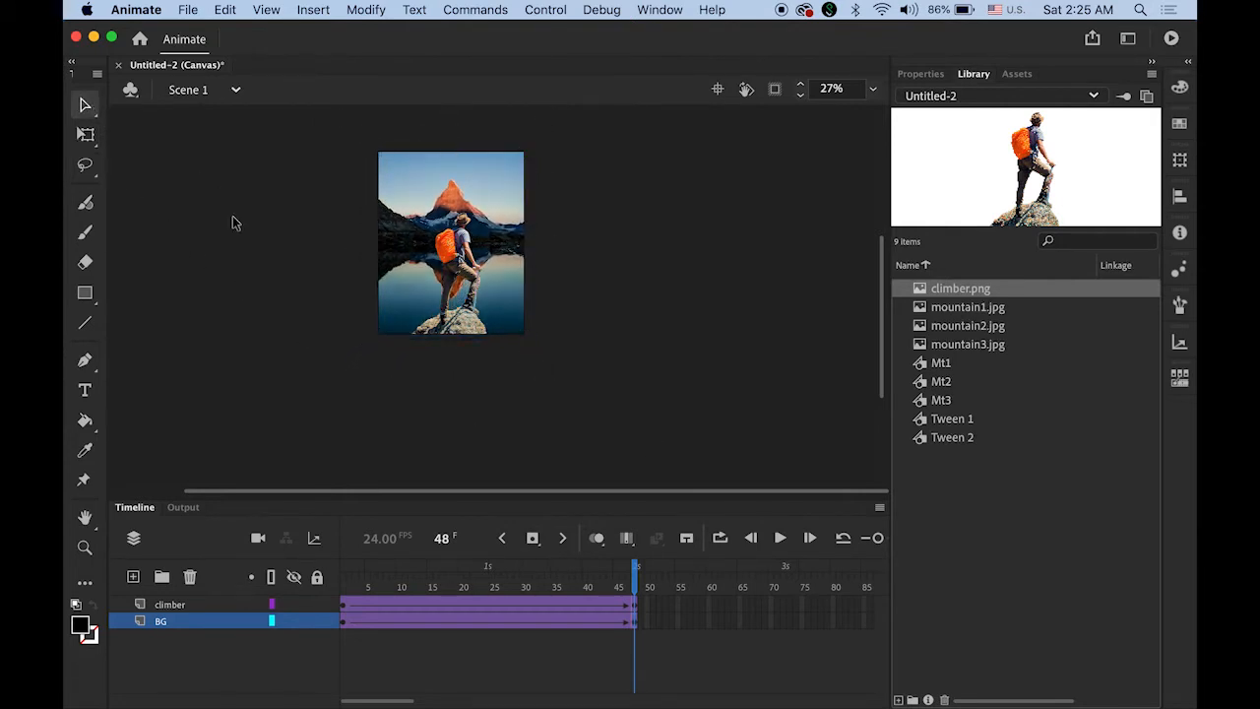
- Fit the stage in view and play the animation from frame 1 to check the mountain's scaling
double_click(84, 520)
left_click_drag(633, 579, 340, 581)
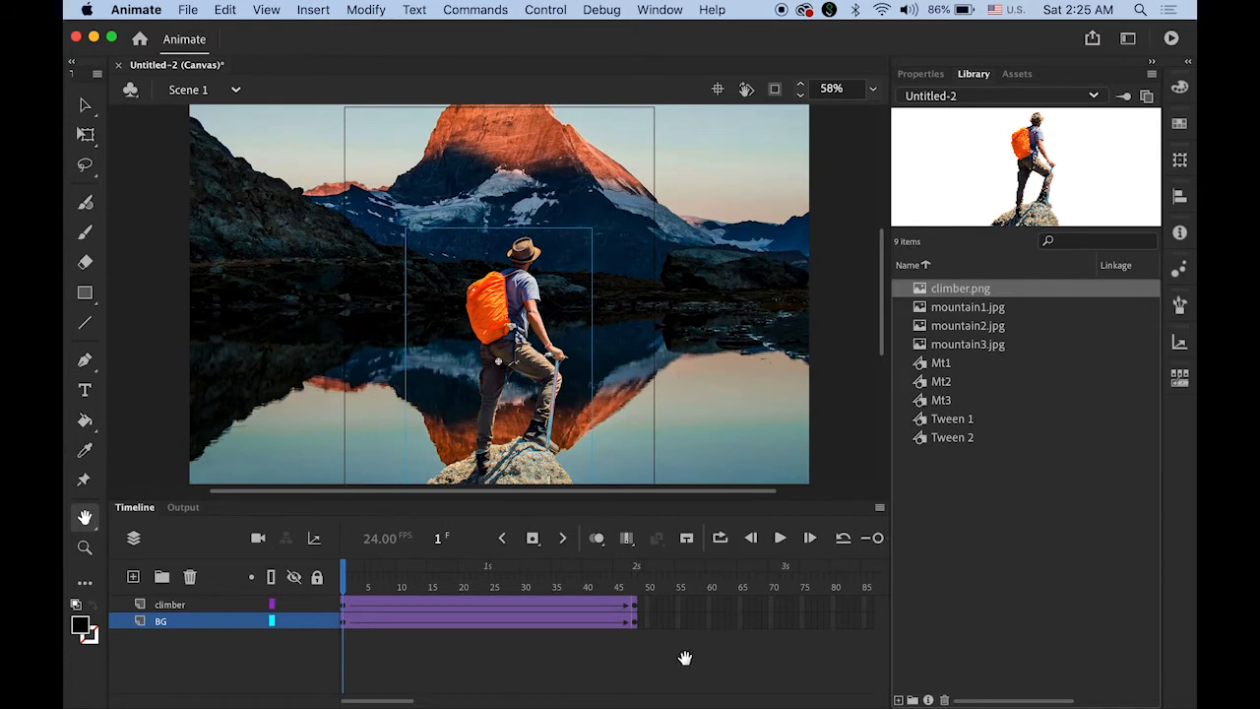
left_click(84, 105)
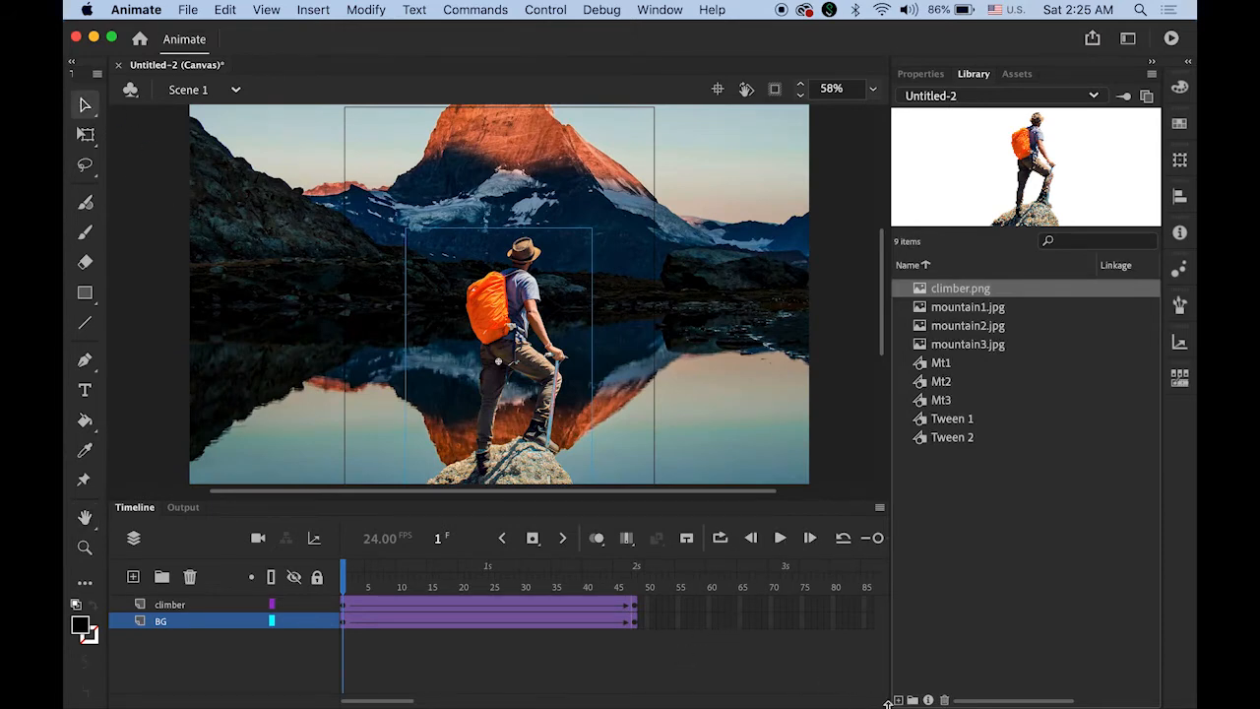
left_click(778, 538)
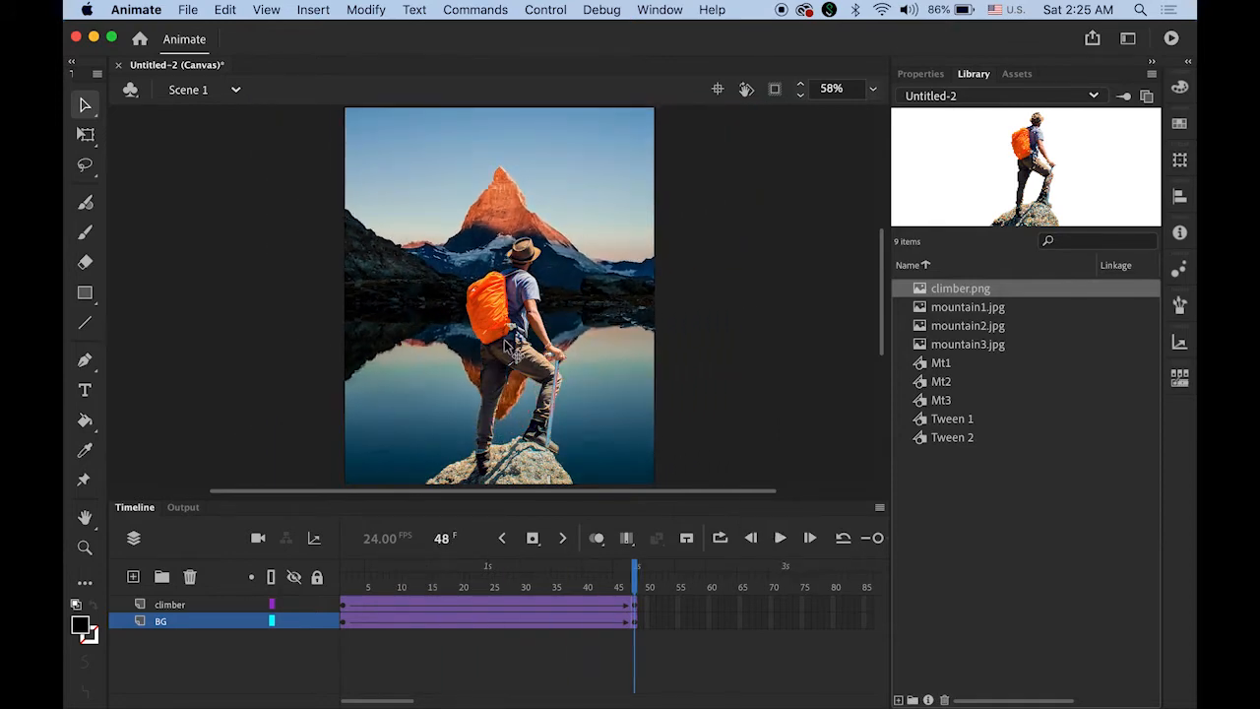
- Scale the climber down a little at frame 1 and move it down to rest on the stage's bottom edge
left_click(511, 349)
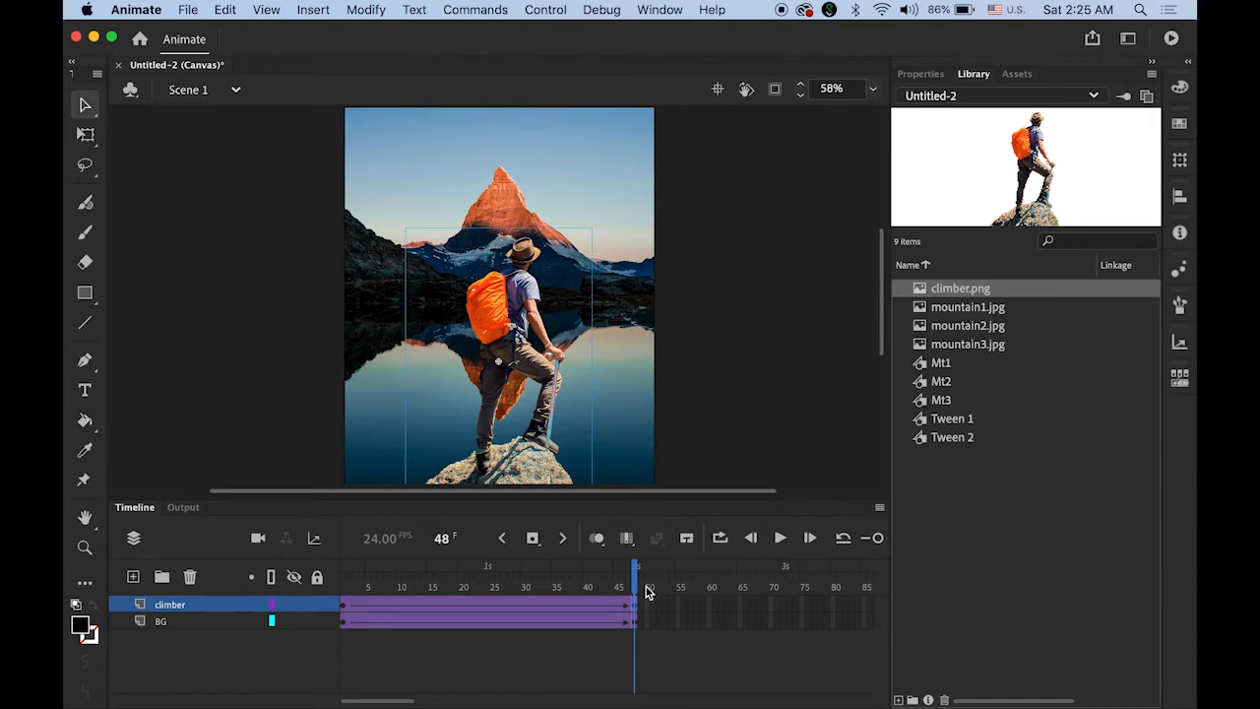
left_click_drag(641, 584, 314, 593)
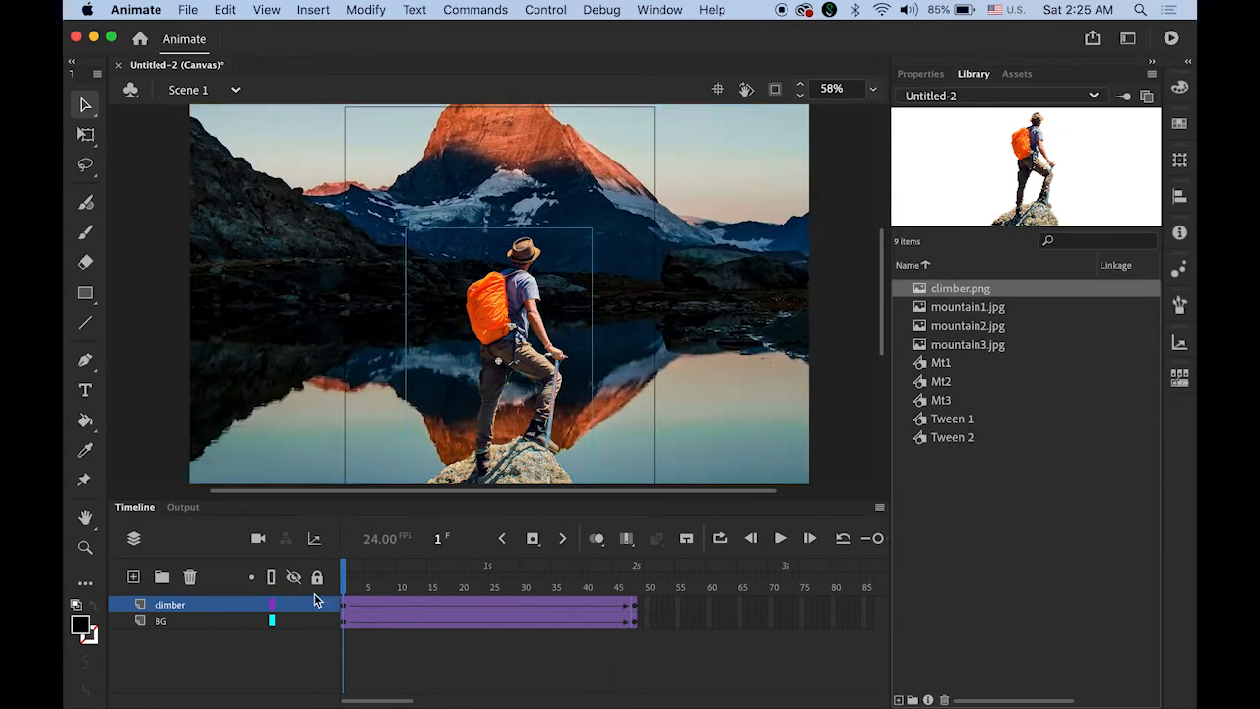
left_click(83, 136)
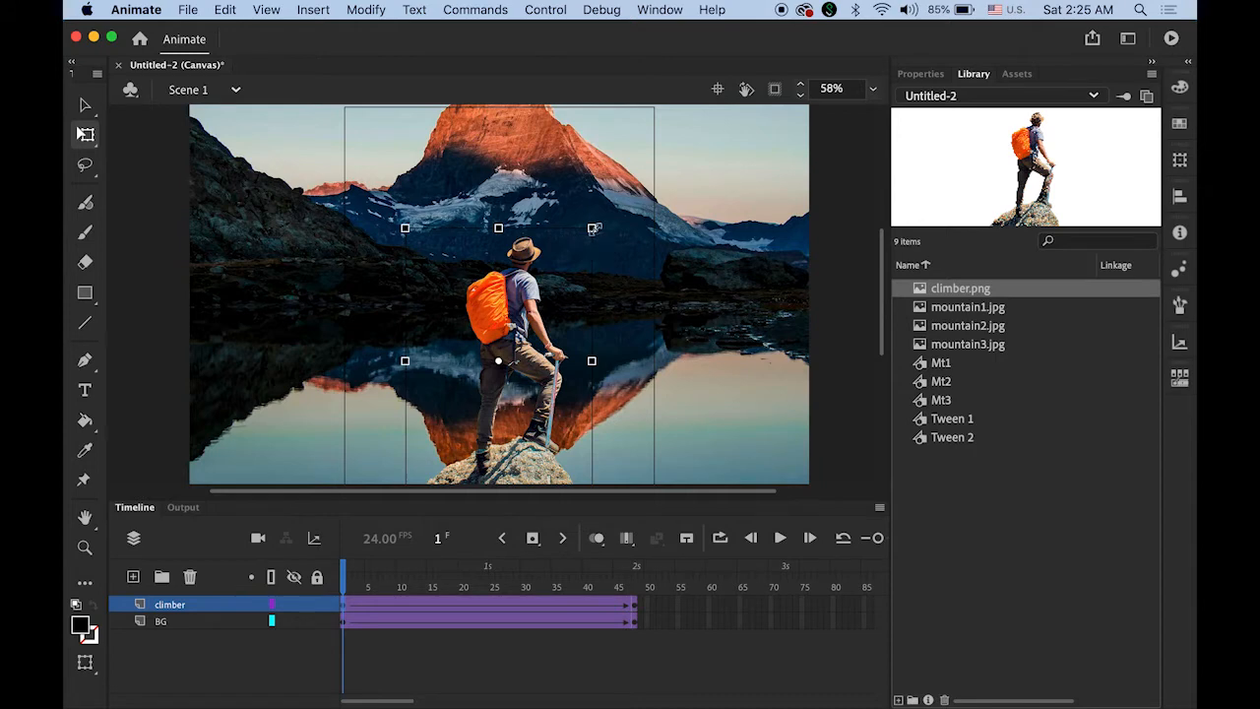
left_click_drag(594, 228, 578, 242)
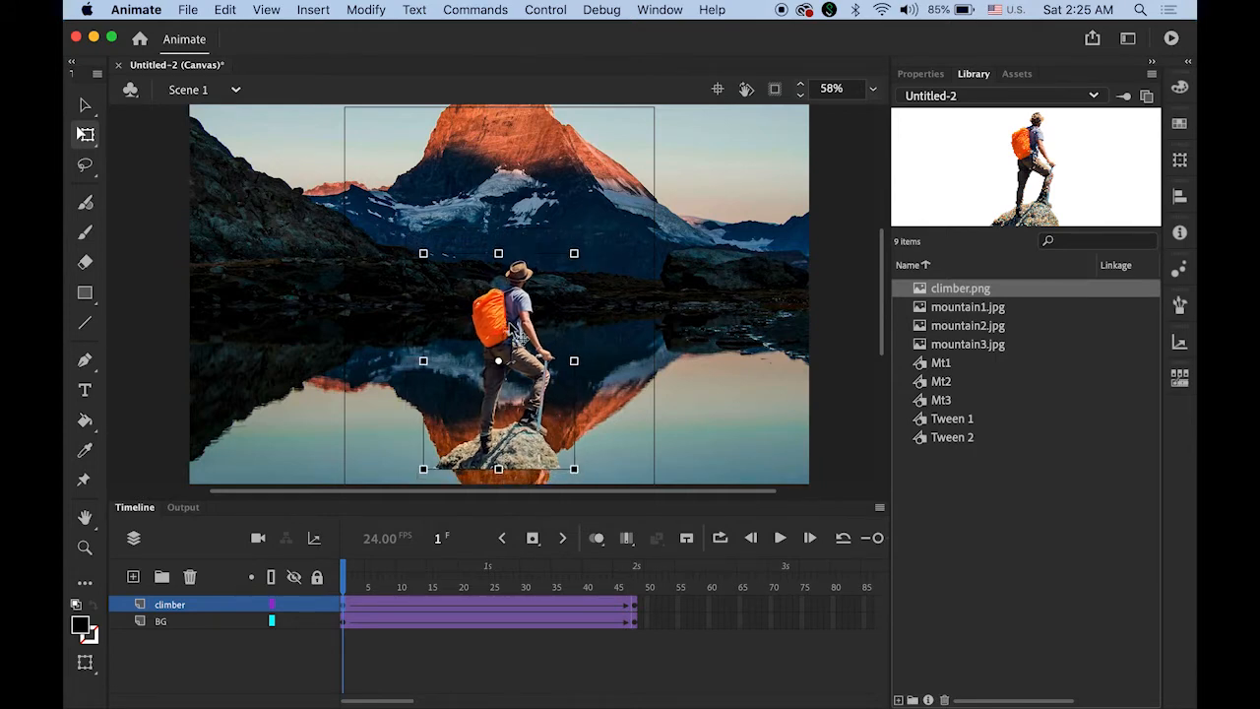
left_click_drag(512, 331, 513, 345)
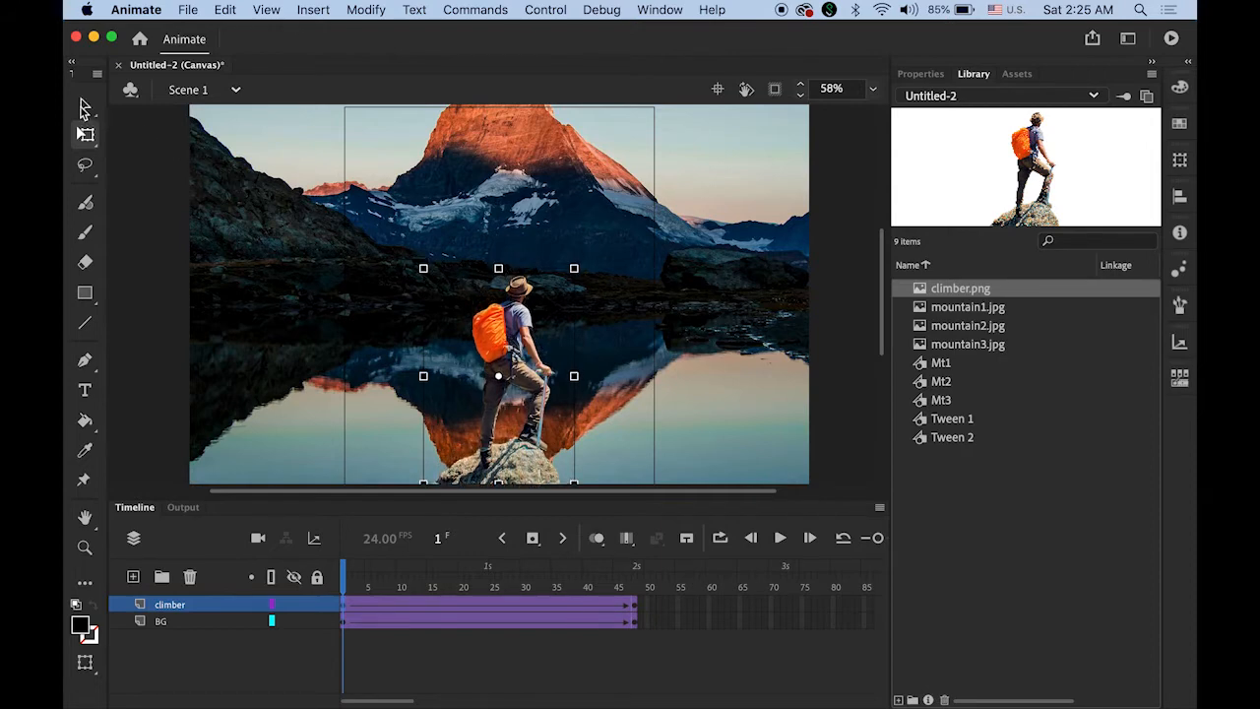
left_click(86, 105)
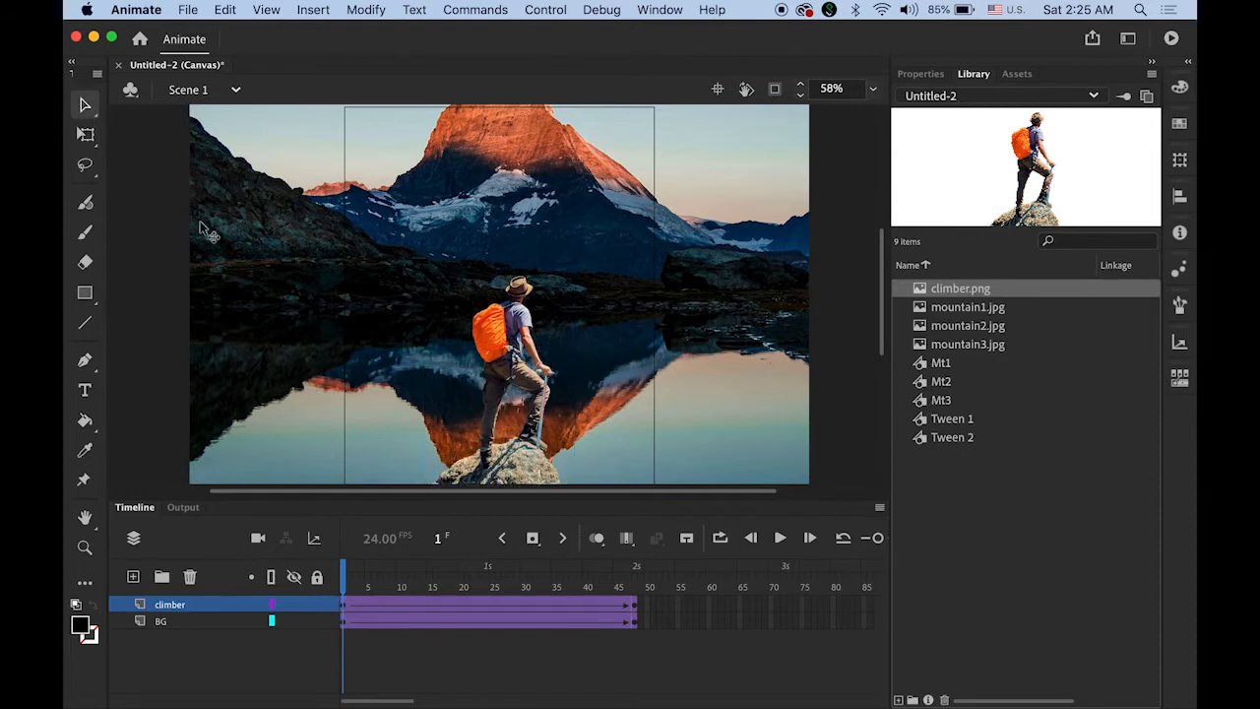
- Play the animation with the climber's scaling, return to frame 1 and select the BG layer's first keyframe
left_click(782, 538)
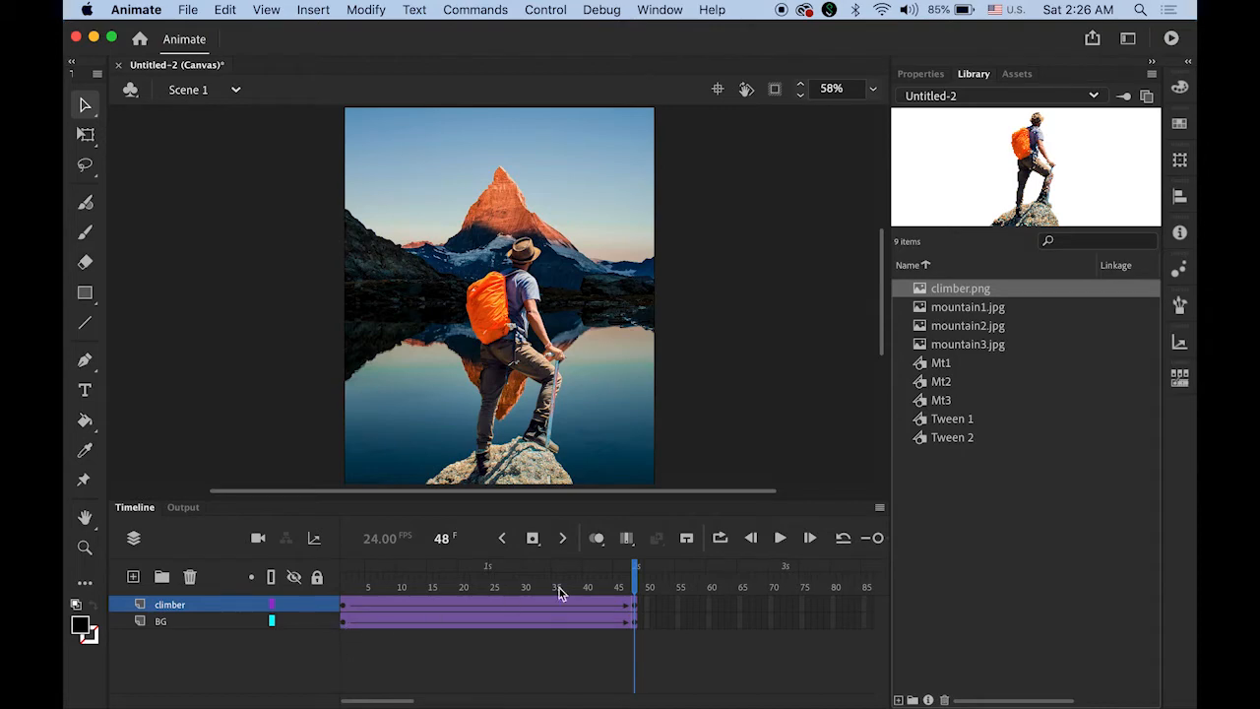
left_click_drag(635, 588, 332, 599)
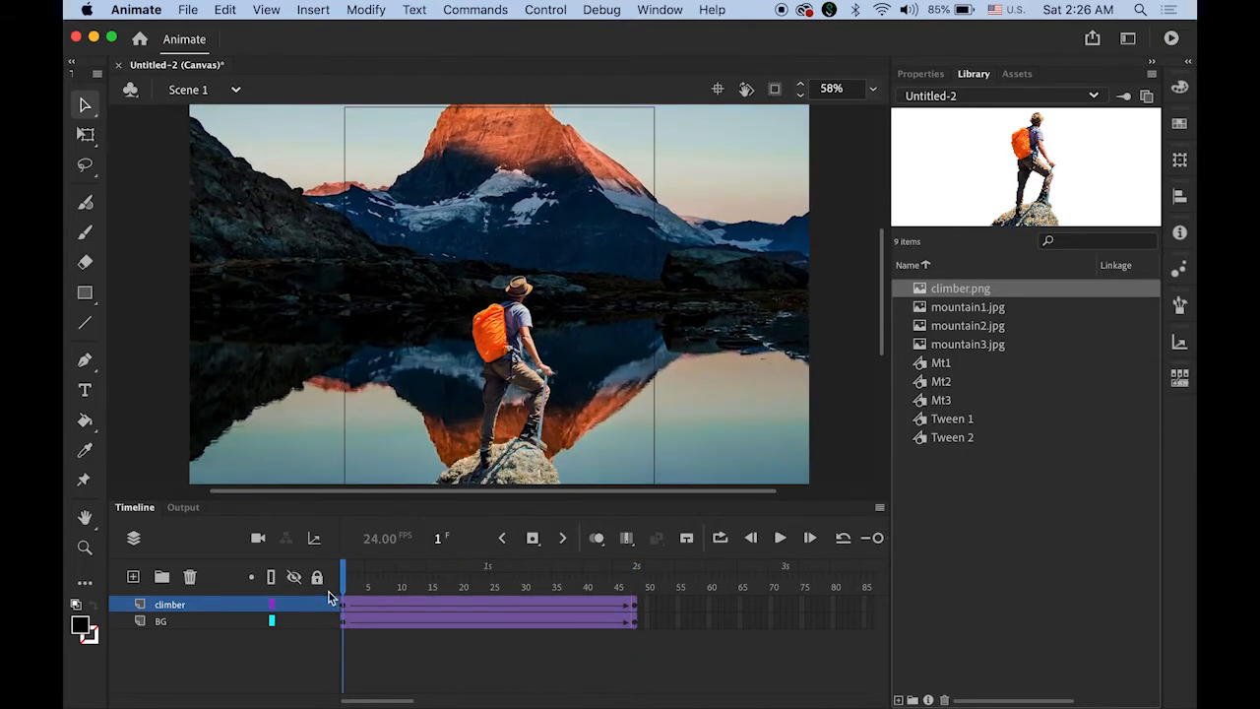
left_click(344, 624)
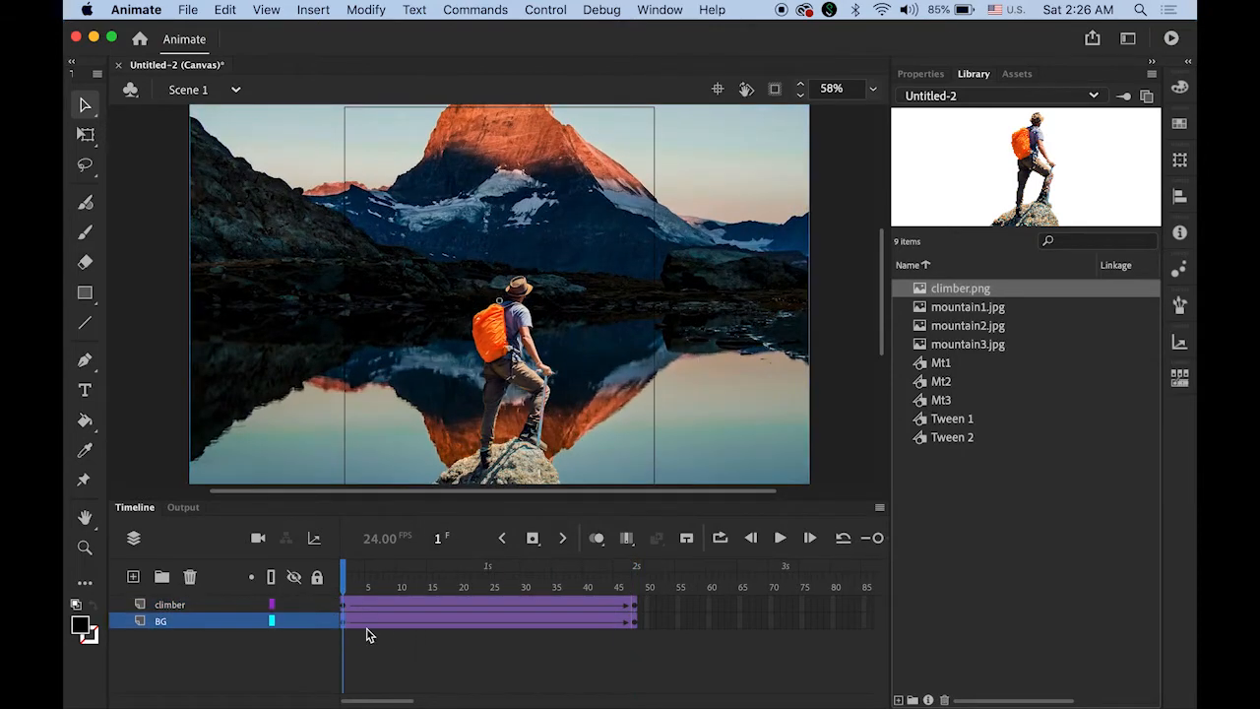
- Set the easing of both the climber and BG classic tweens to -100, Classic Ease-In
left_click(345, 612)
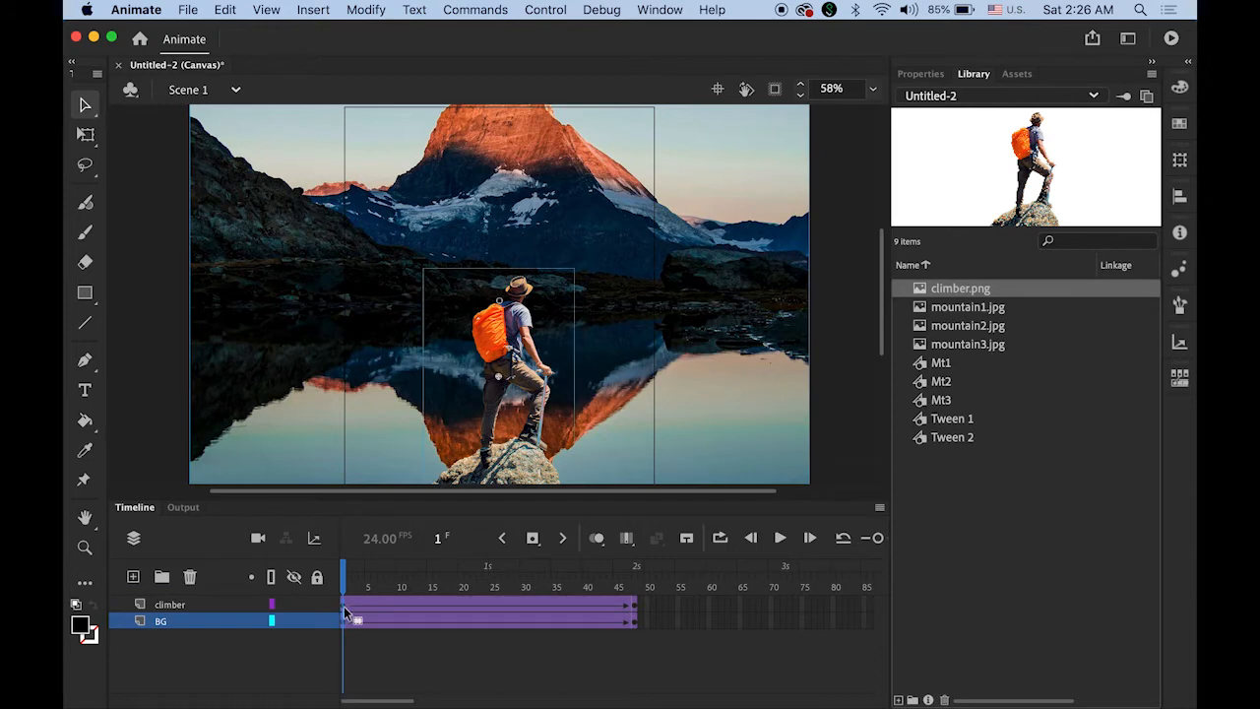
left_click(919, 75)
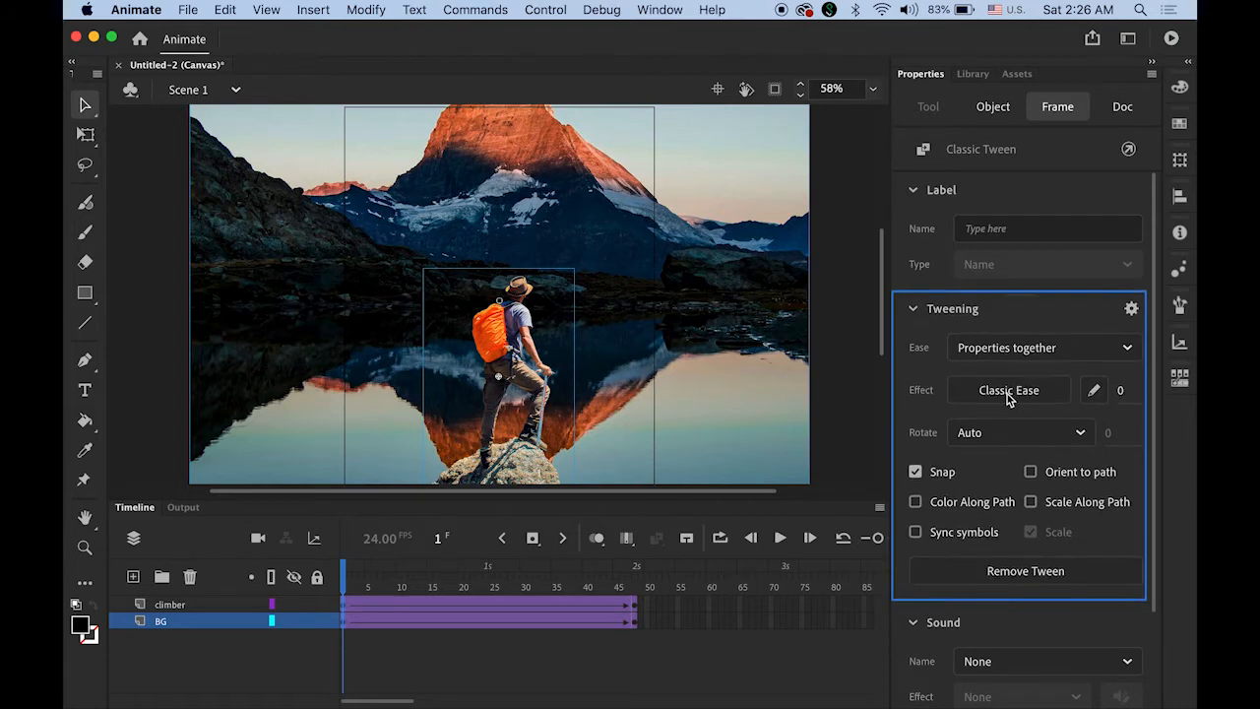
left_click_drag(1123, 397, 915, 394)
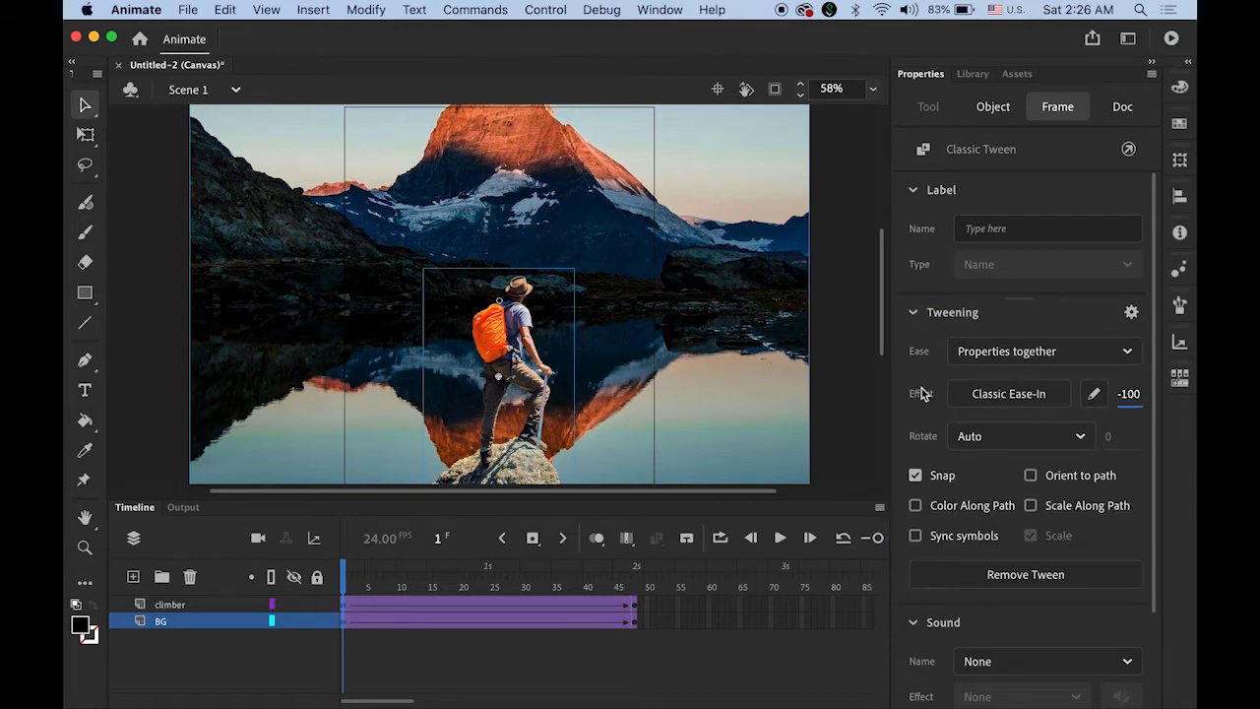
left_click(843, 460)
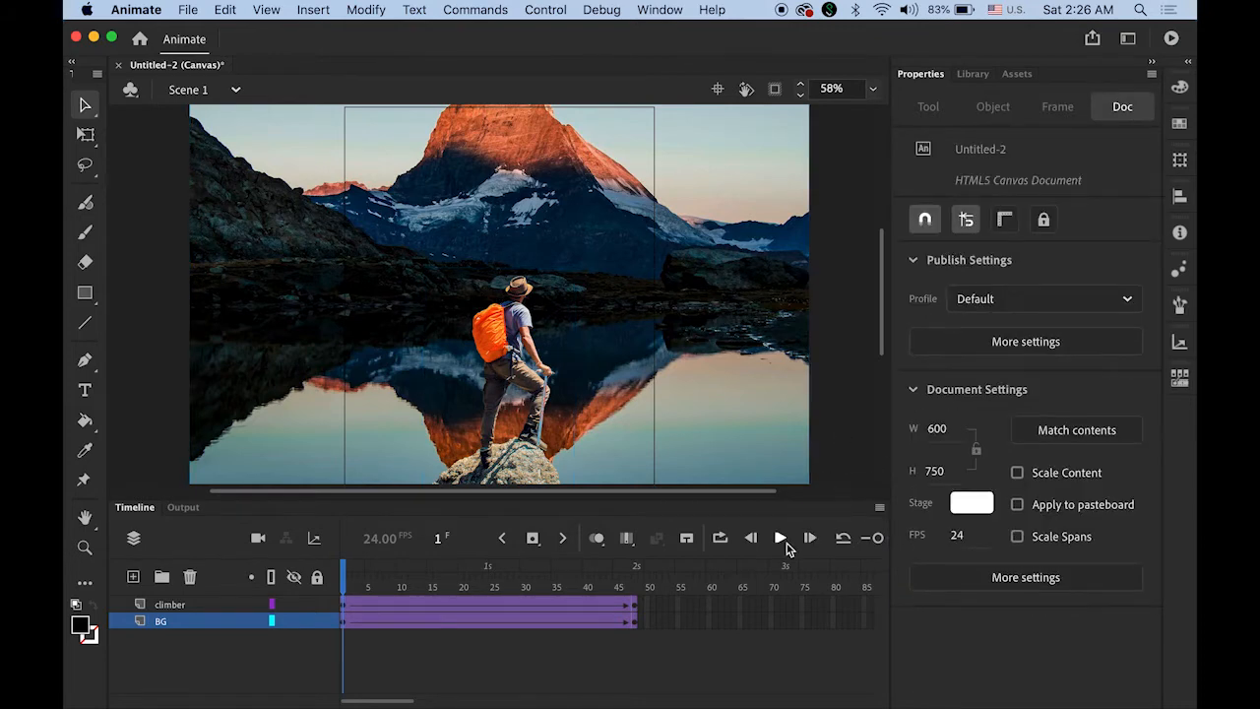
- Play the animation to check how the eased dolly zoom moves
left_click(780, 538)
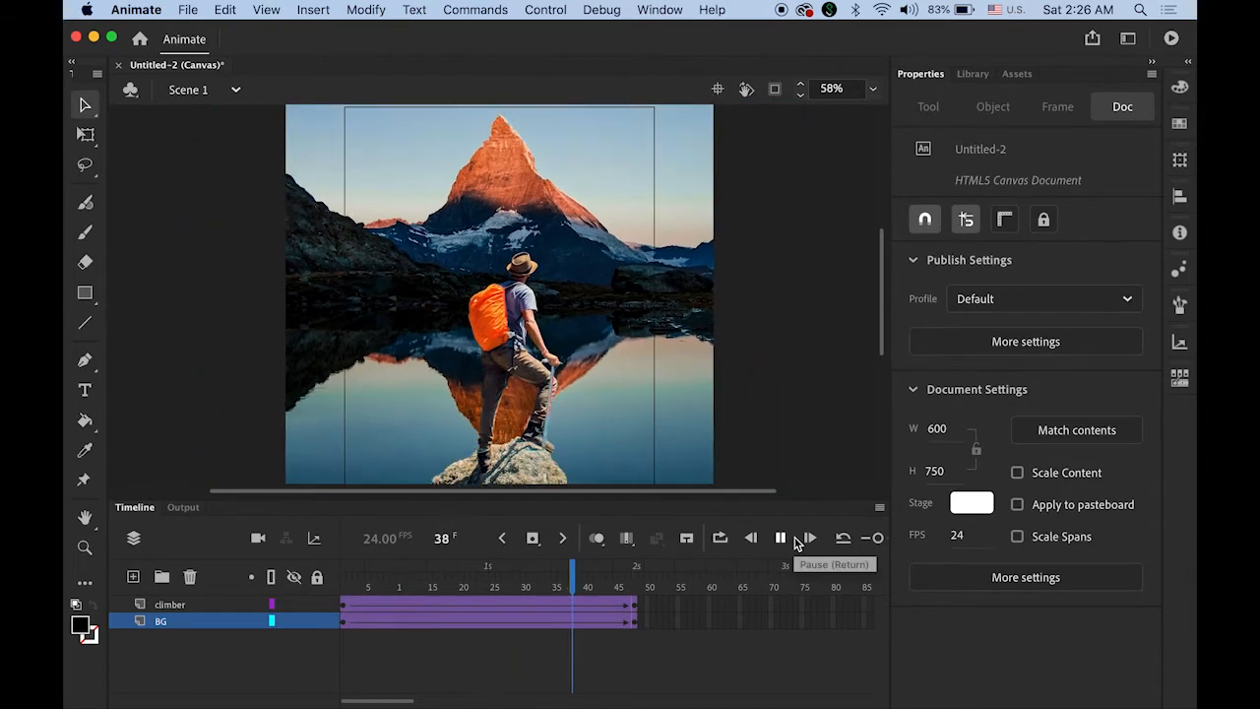
left_click(781, 538)
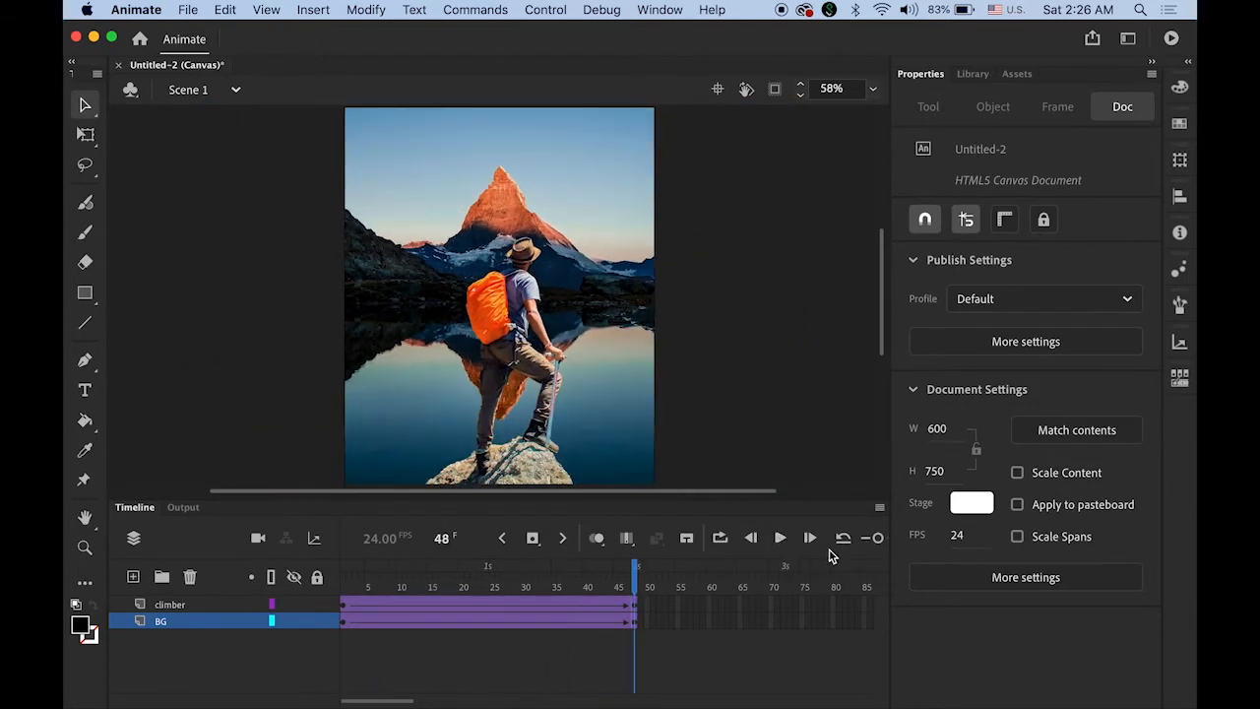
left_click(779, 538)
- Add a new layer above the climber layer and insert a keyframe on it at frame 48
left_click(171, 606)
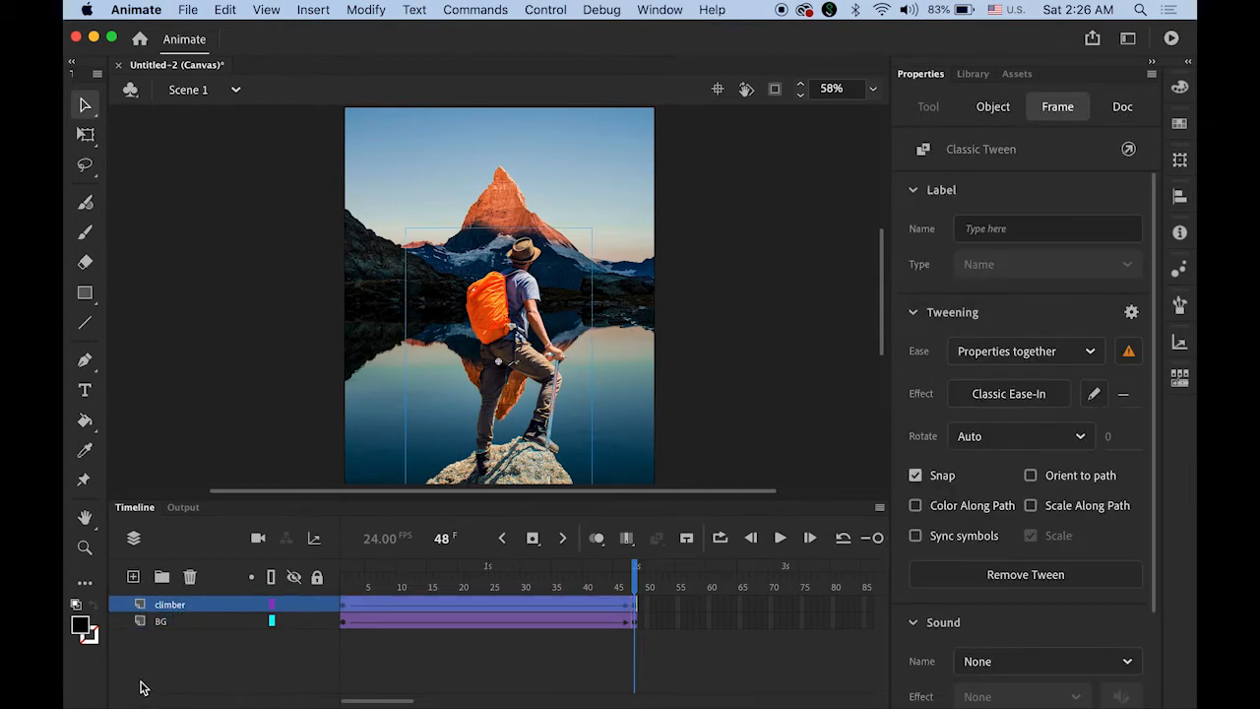
left_click(133, 579)
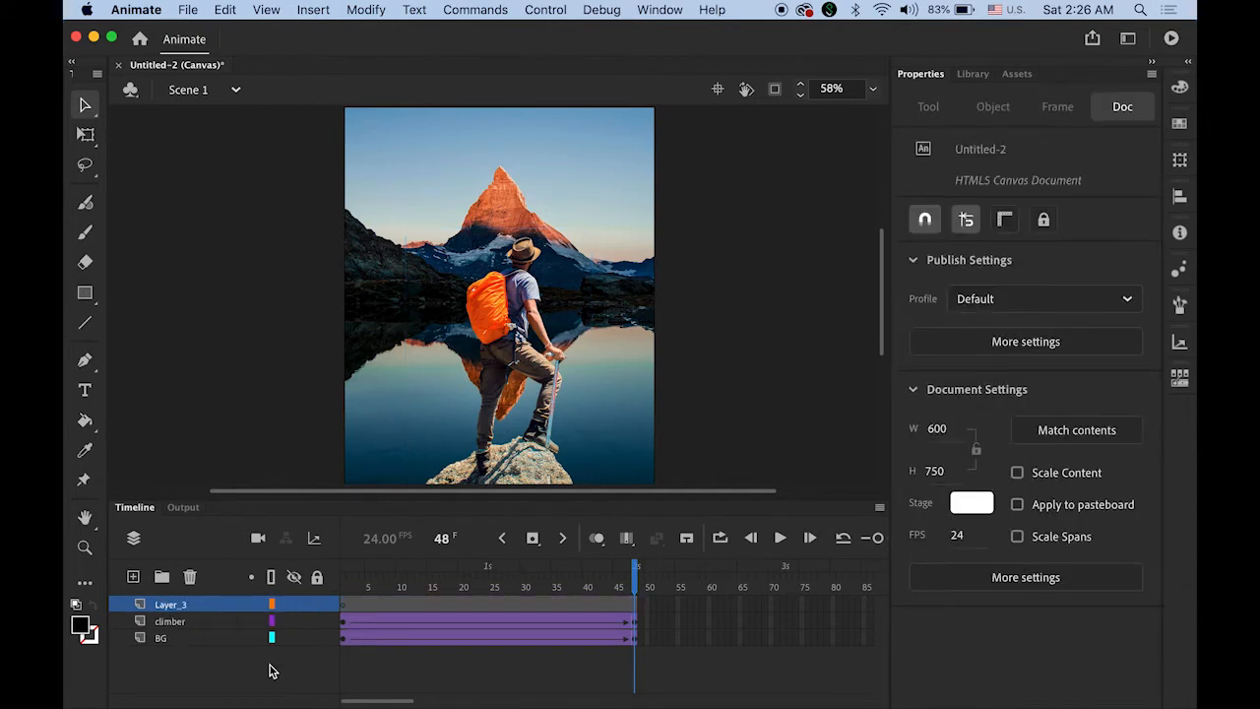
left_click(634, 608)
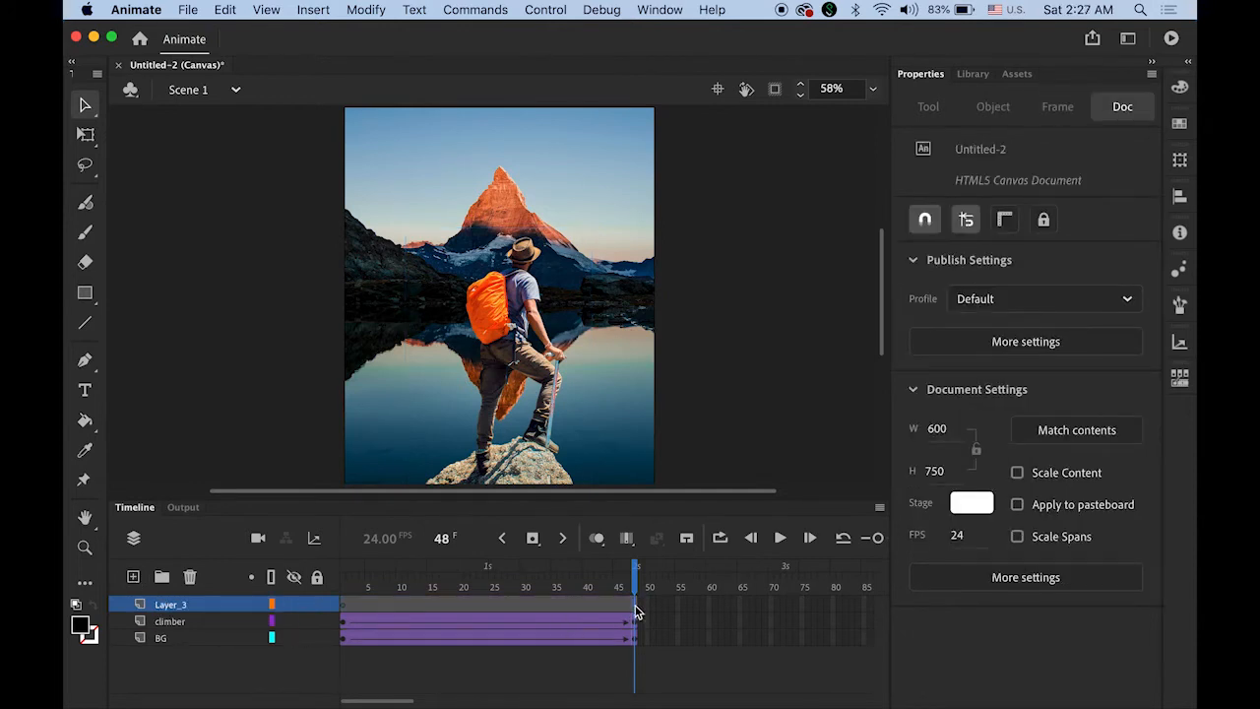
left_click(532, 540)
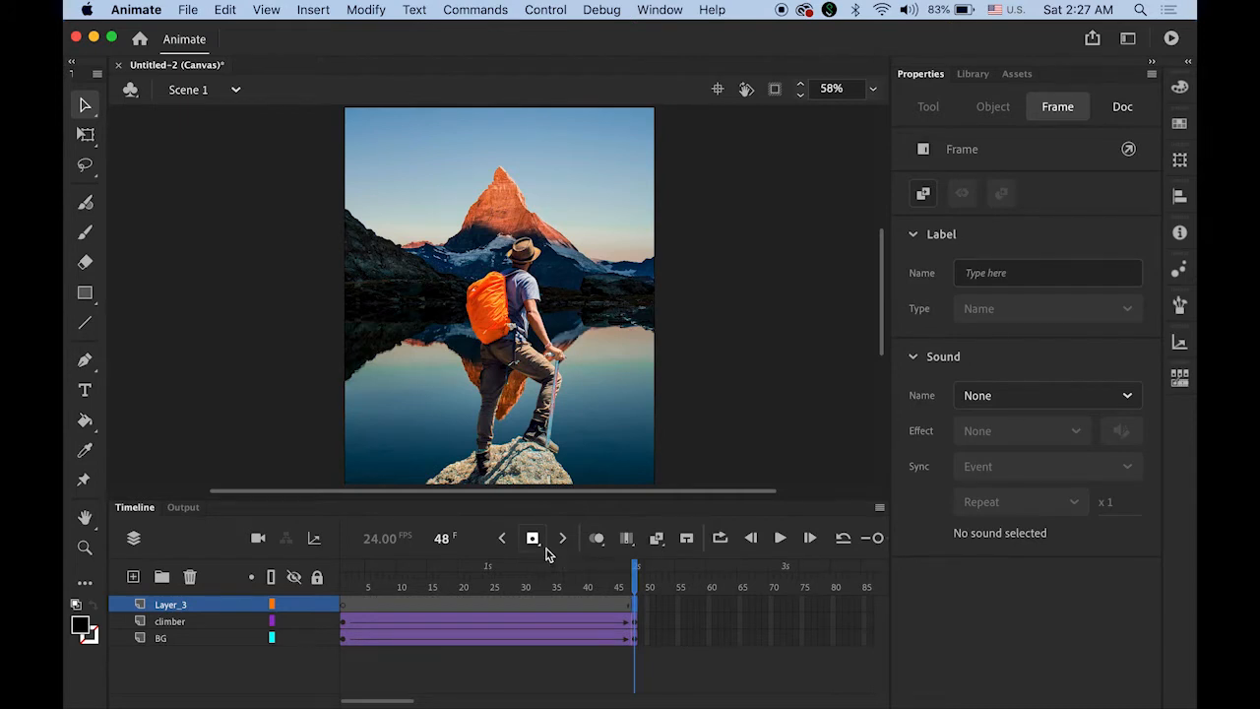
- Add the static text "TOP OF THE WORLD" in the sky above the mountain
left_click(85, 390)
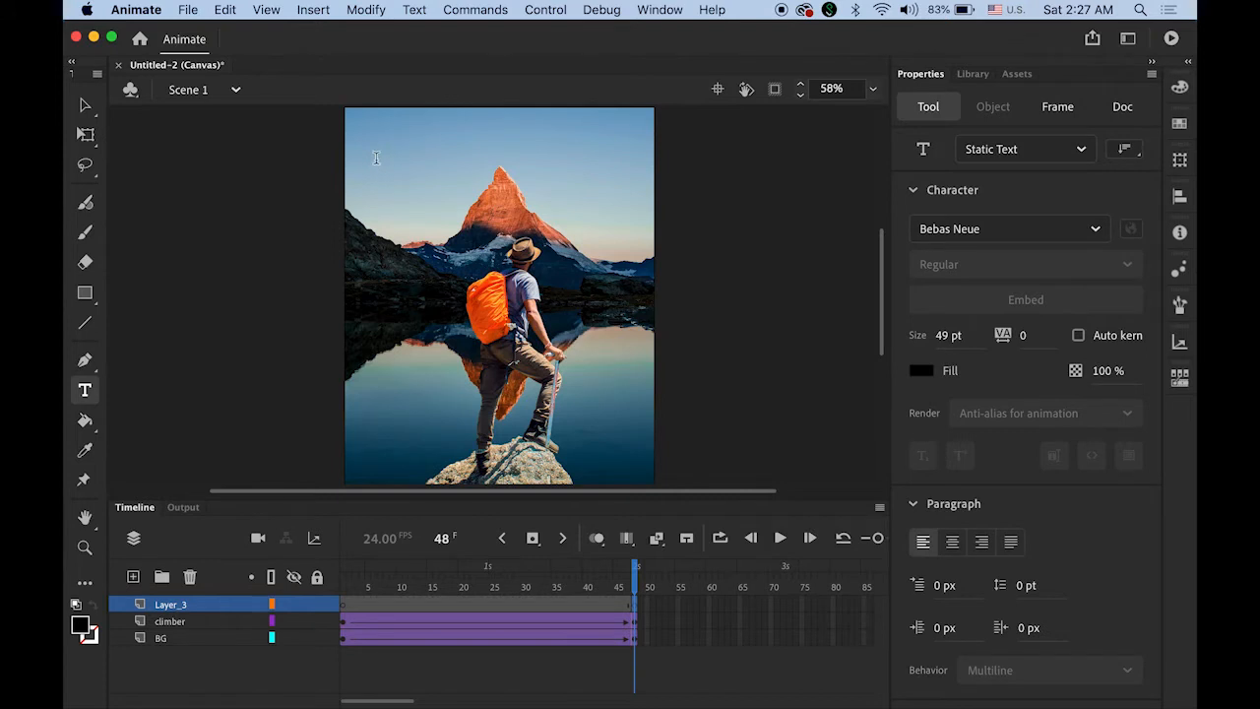
left_click(376, 152)
type("TOP")
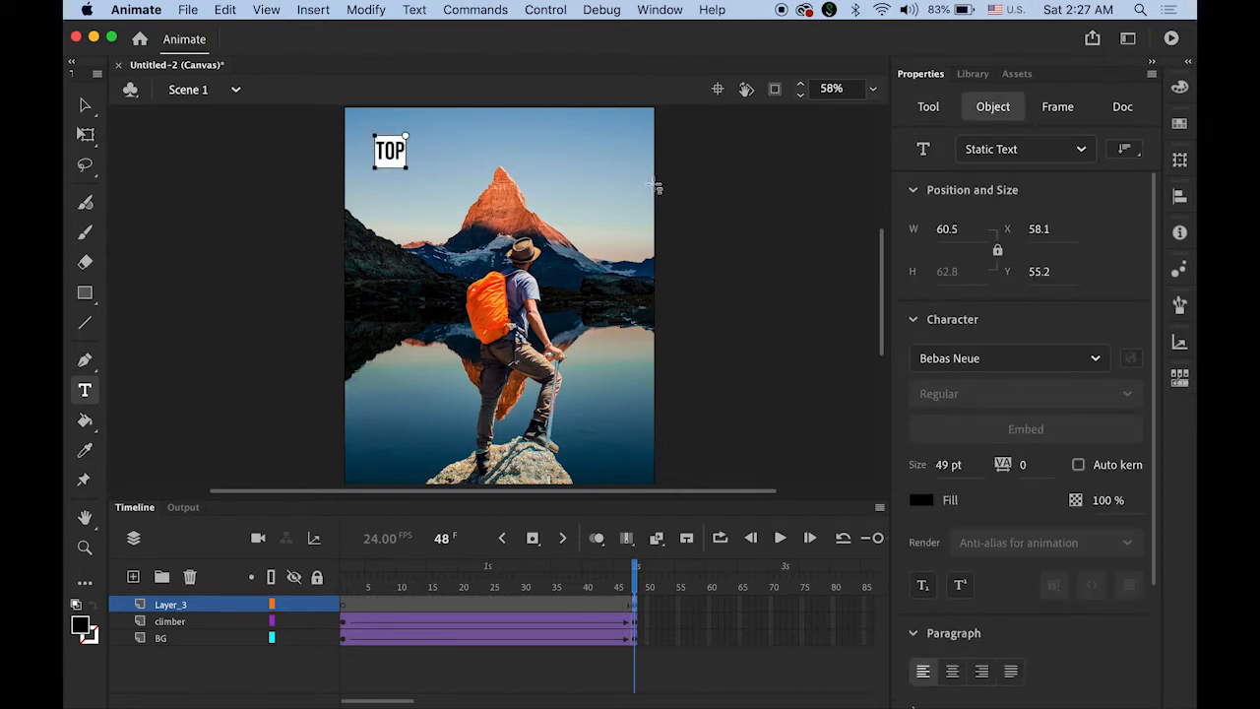
type(" OF THE")
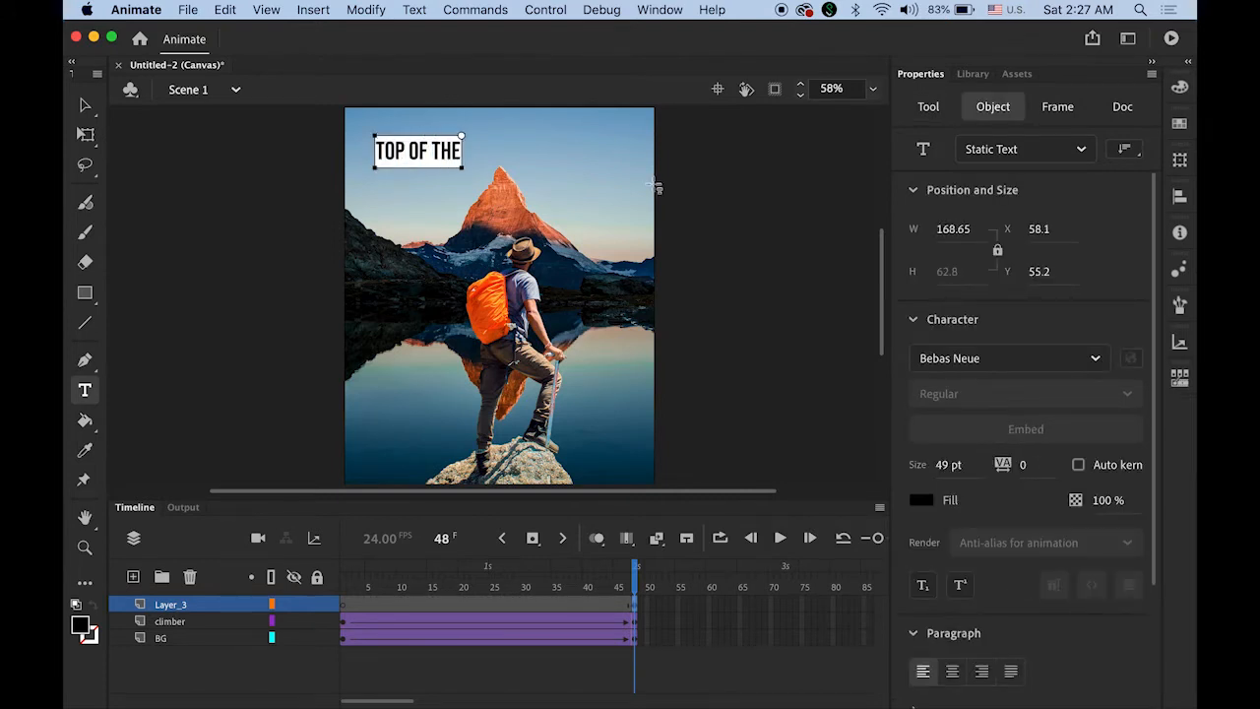
type(" WORLD")
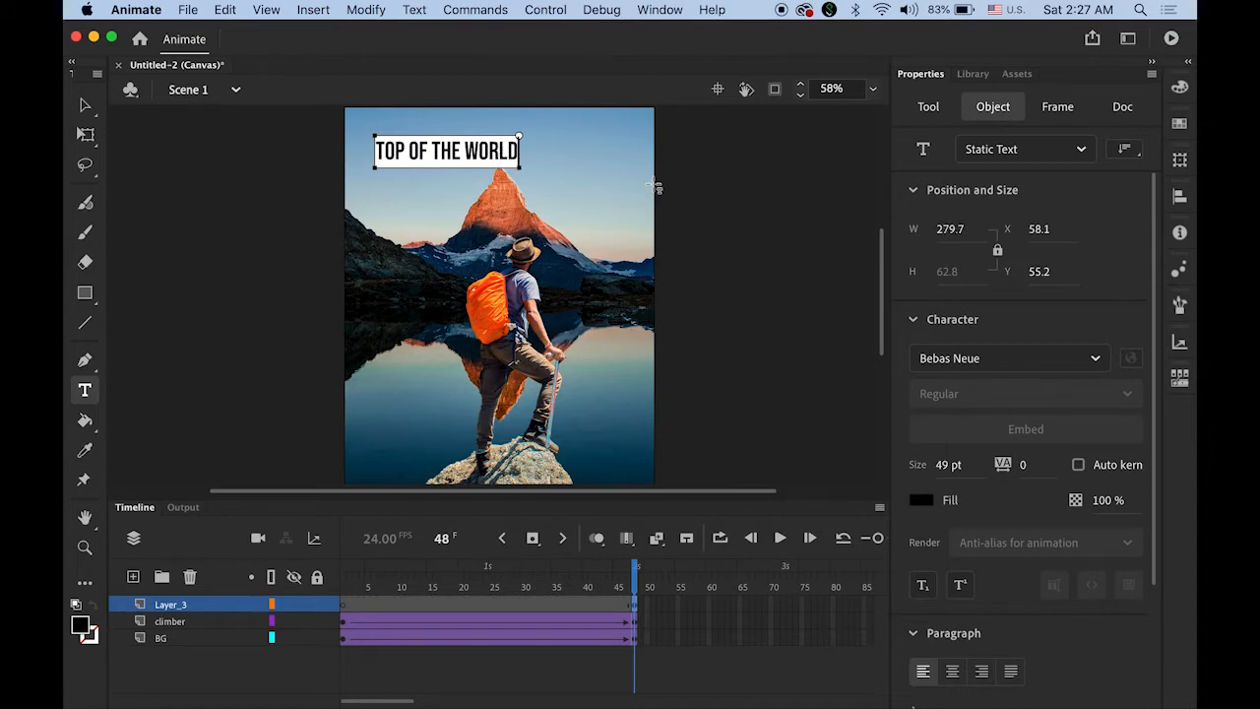
- Enlarge the title text to 64 pt and center it horizontally on the stage
left_click(86, 106)
left_click_drag(457, 161, 509, 157)
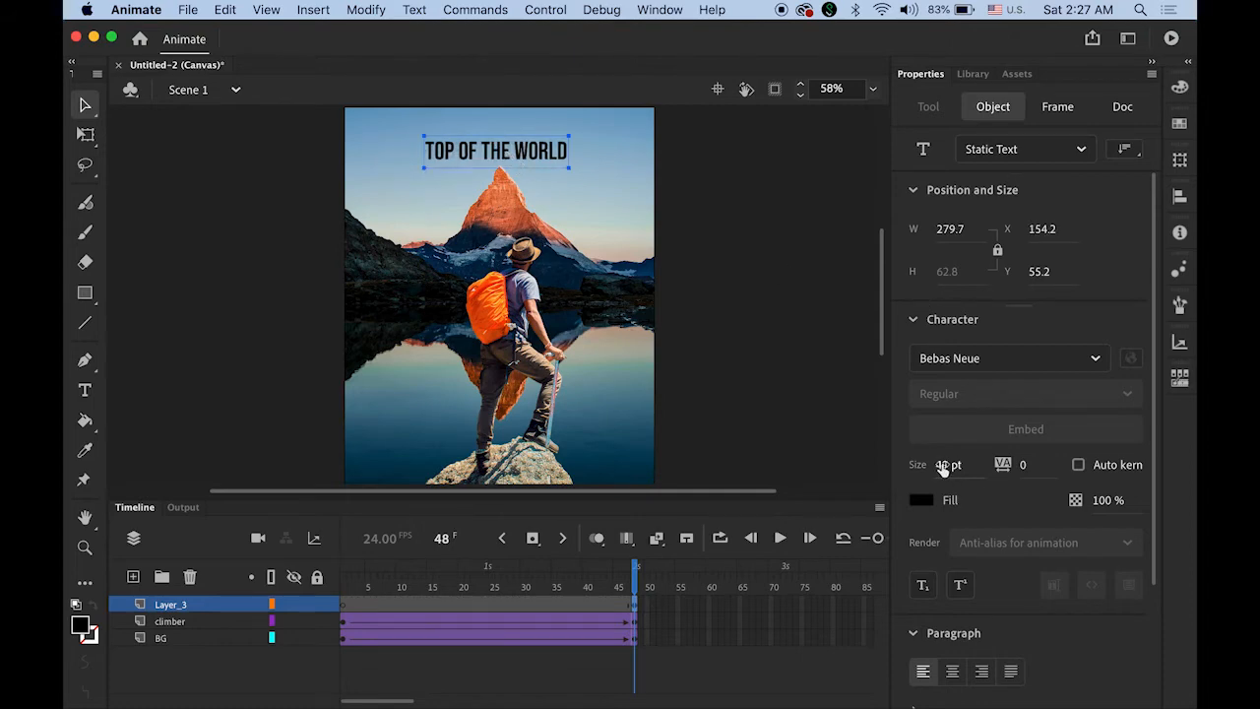
left_click_drag(948, 466, 963, 464)
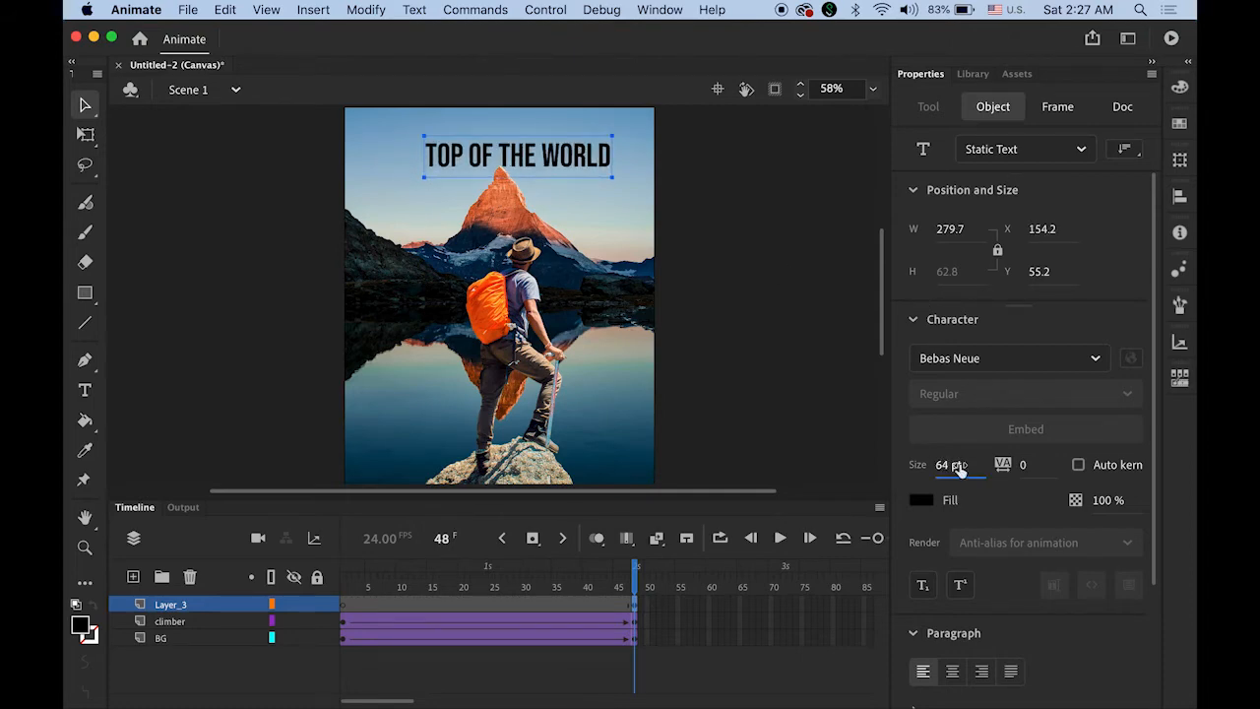
left_click_drag(578, 164, 563, 165)
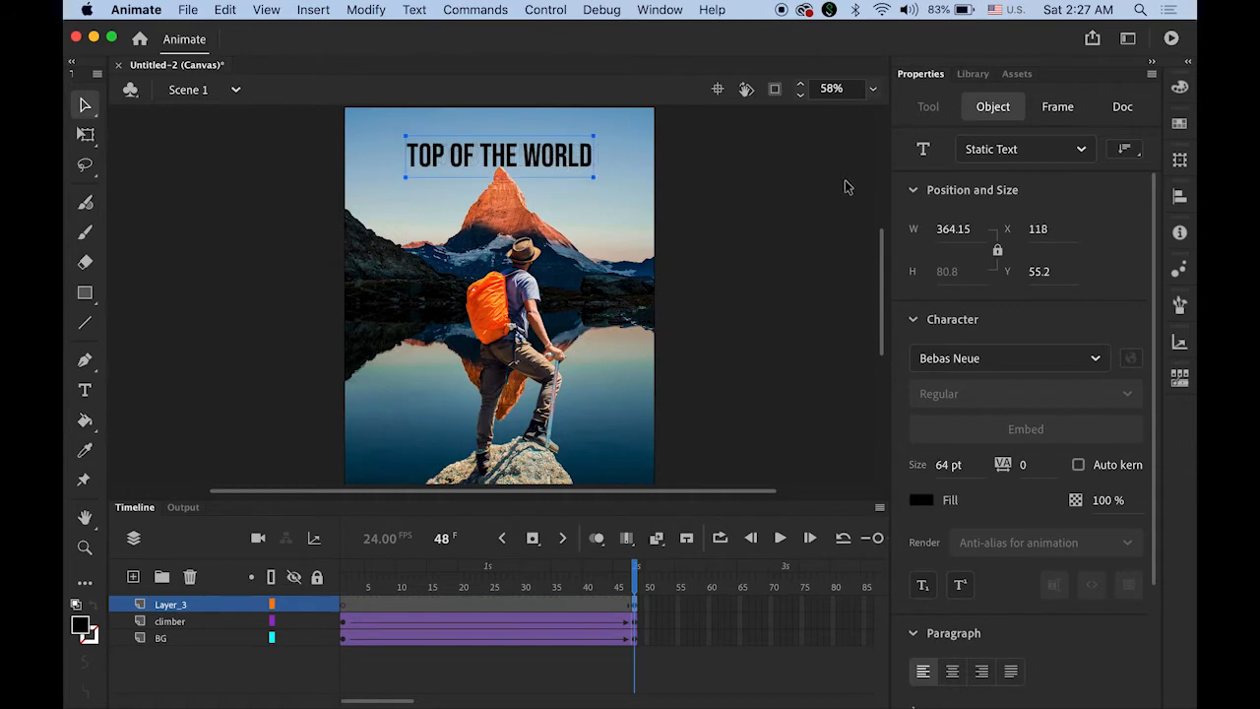
left_click(1180, 197)
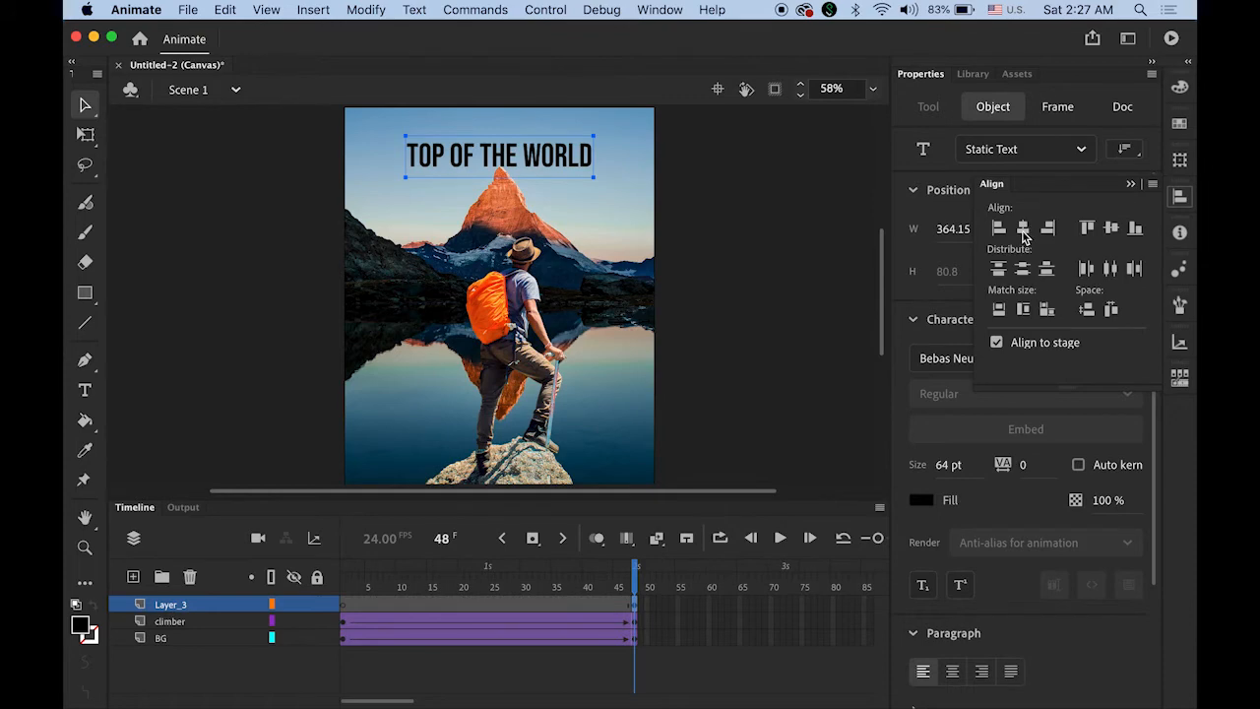
left_click(742, 227)
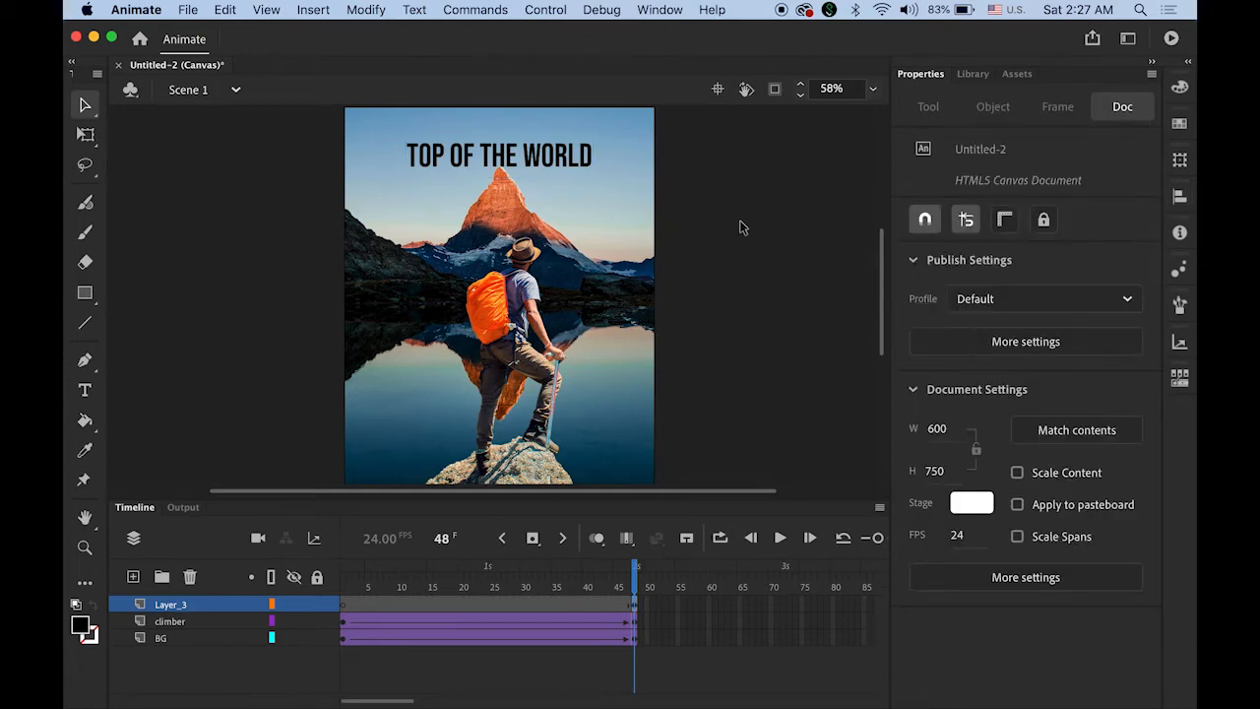
- Nudge the title up above the mountain peak to a Y position of about 40
left_click(577, 167)
key("Up")
key("Up")
key("Up")
key("Up")
key("Up")
key("Up")
key("Up")
key("Up")
key("Up")
key("Up")
key("Up")
key("Up")
key("Up")
key("Up")
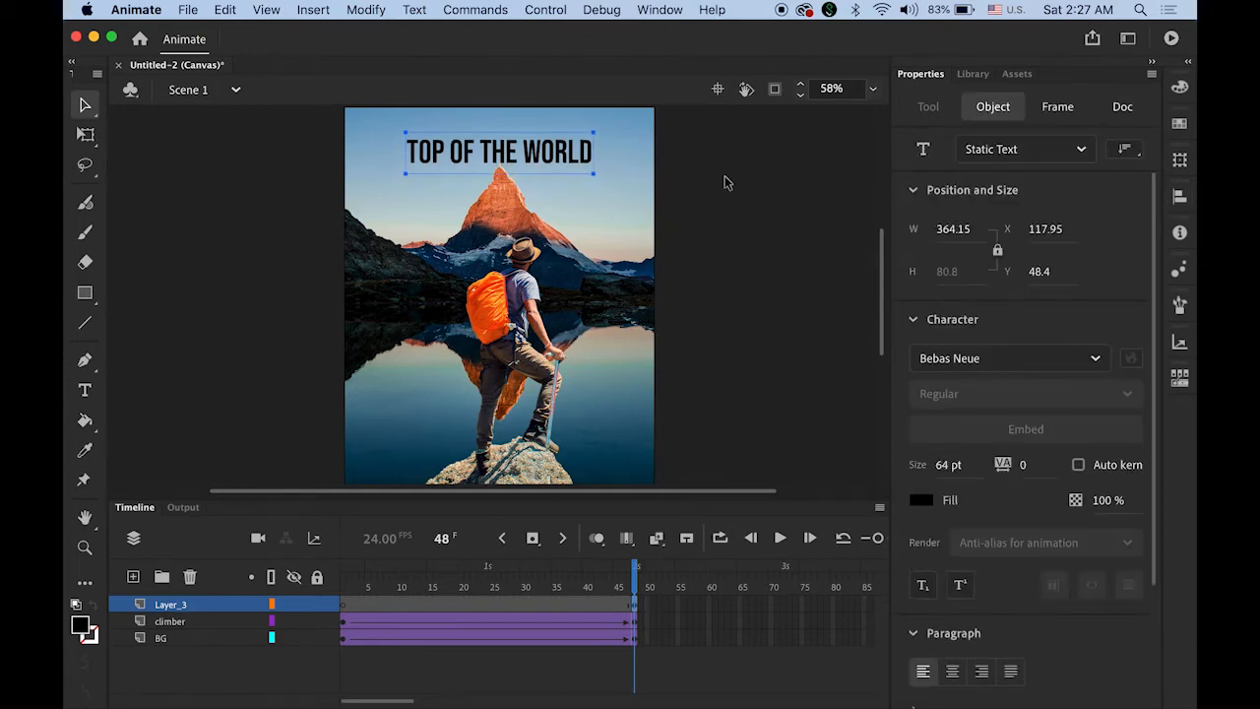
key("Up")
key("Up")
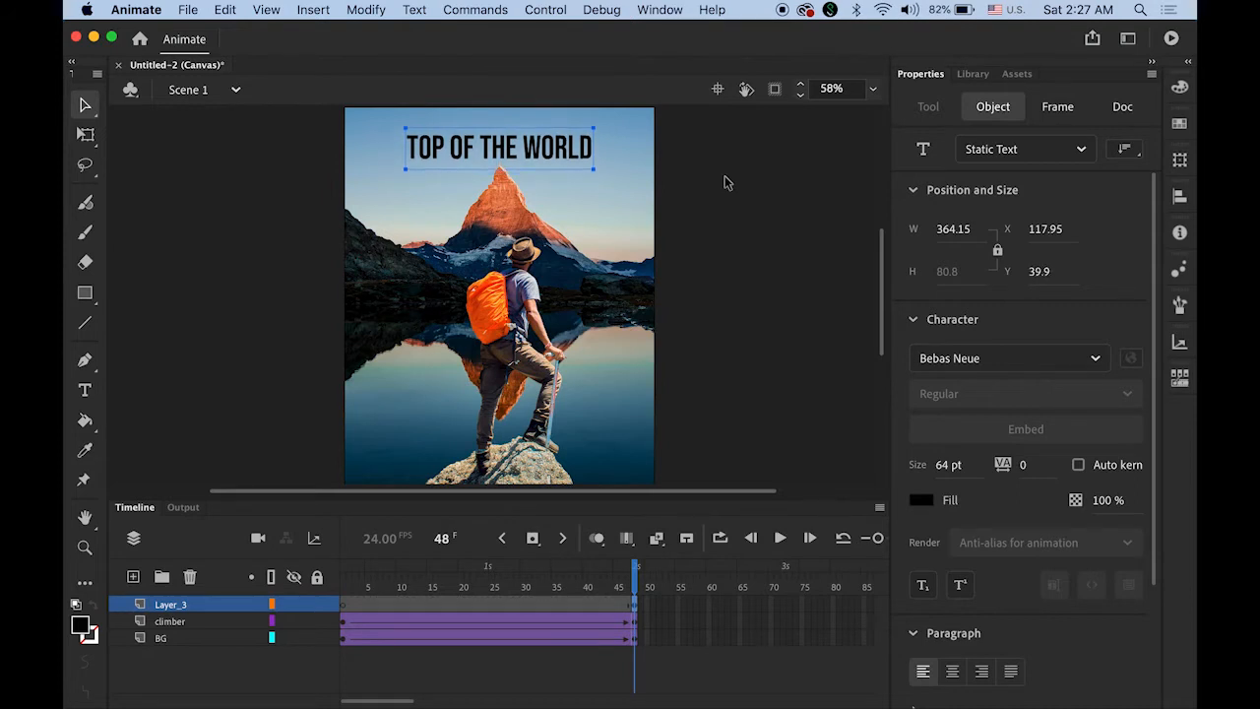
left_click(724, 189)
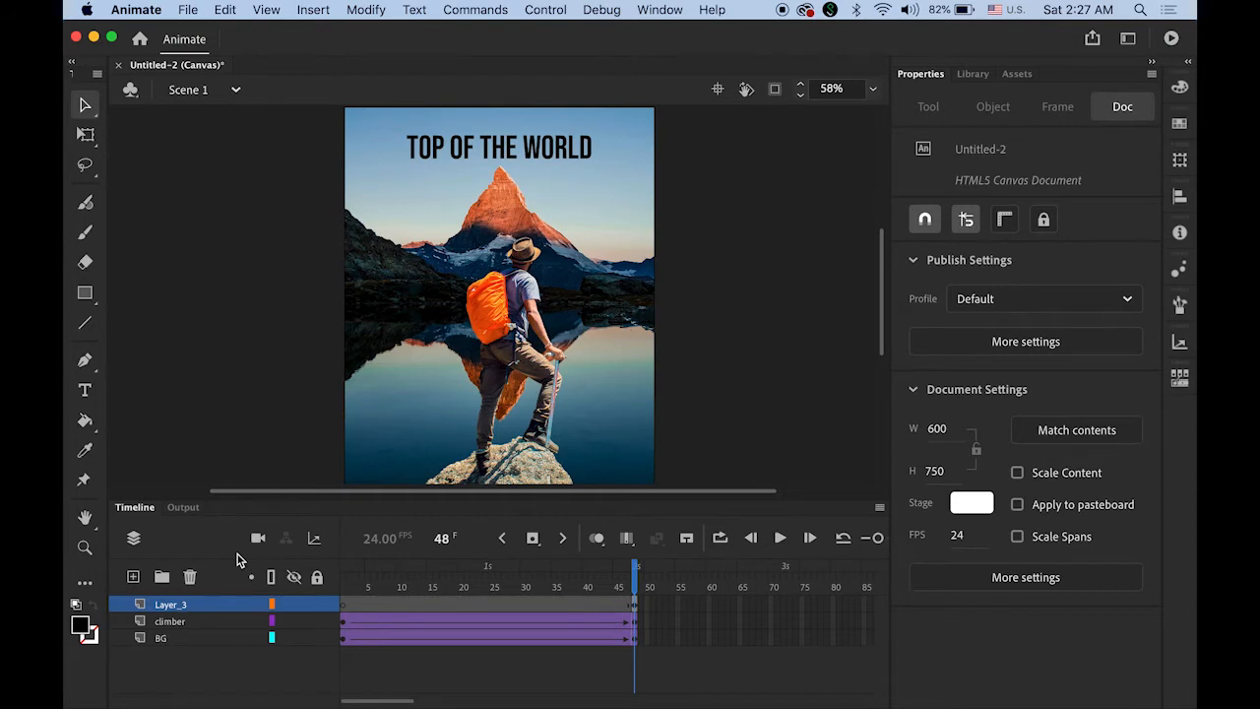
- Break the title apart into single letters and distribute them to separate layers
left_click(428, 151)
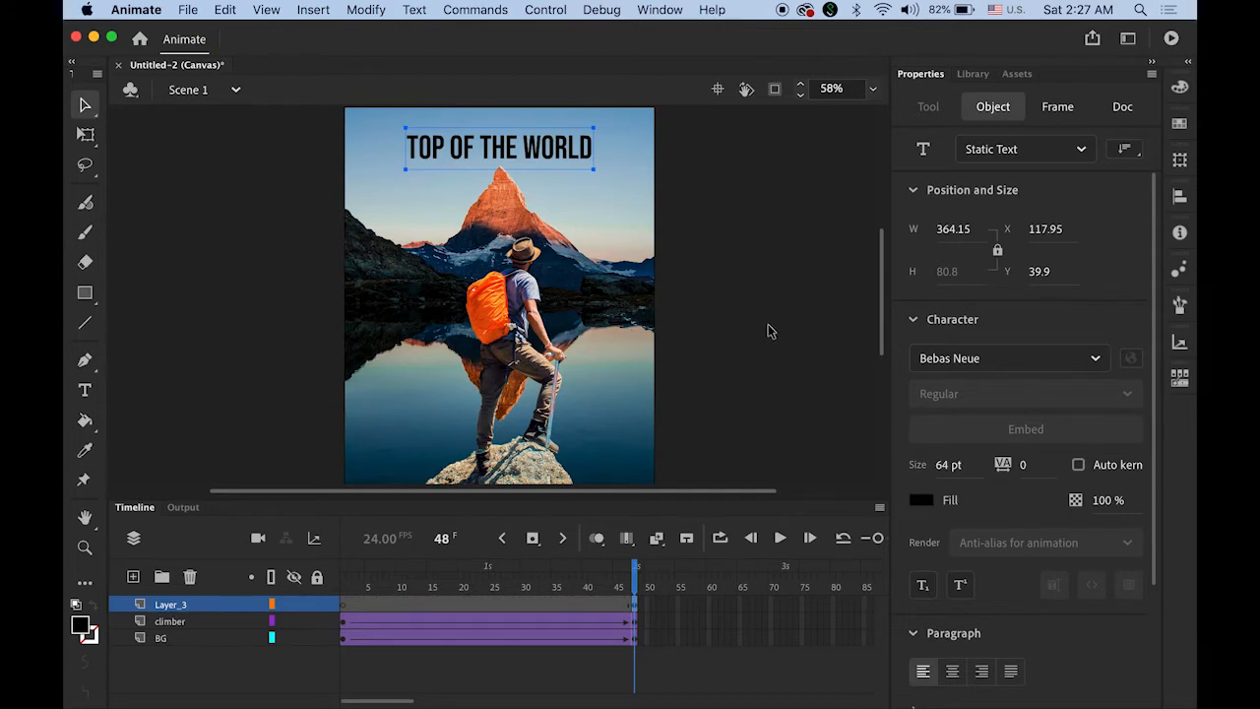
left_click(355, 12)
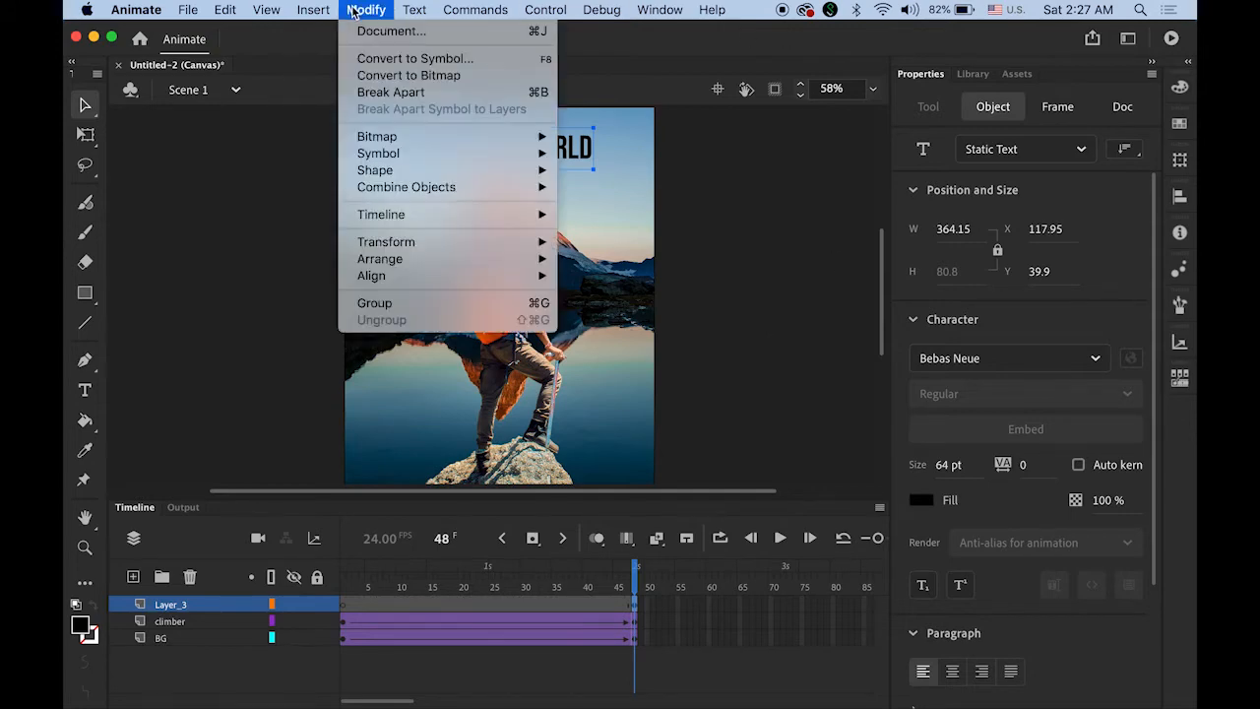
left_click(408, 94)
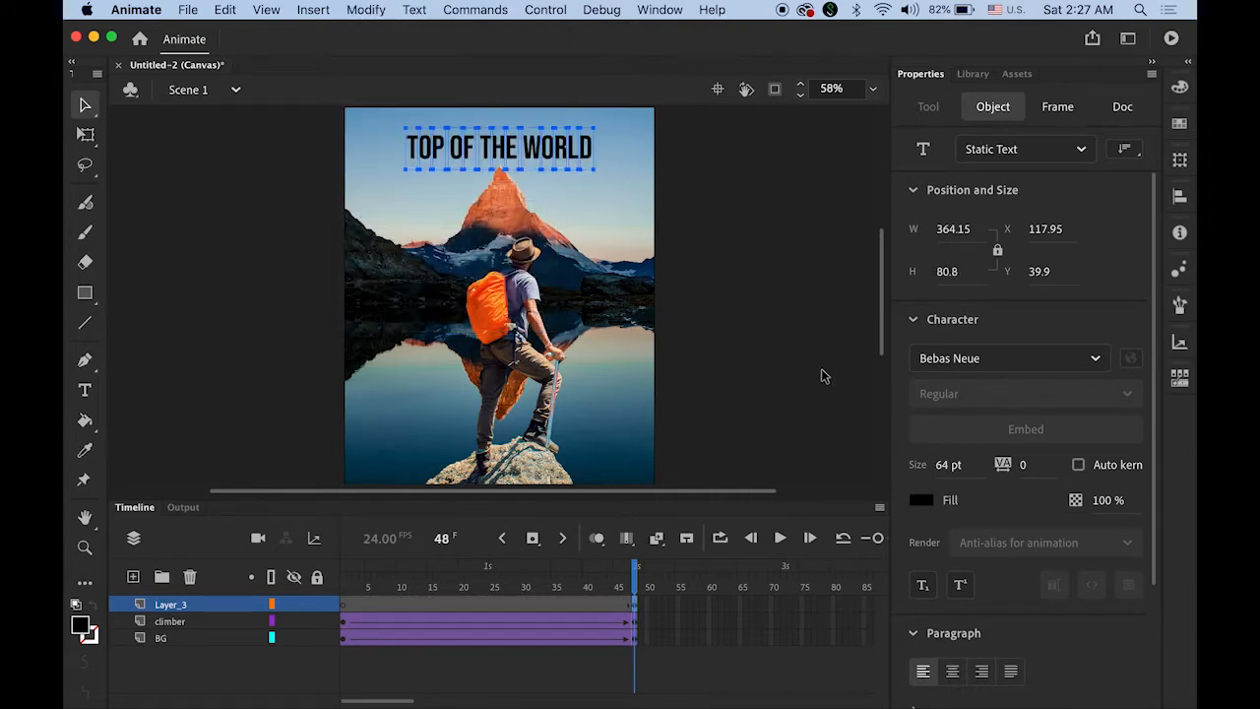
left_click(368, 10)
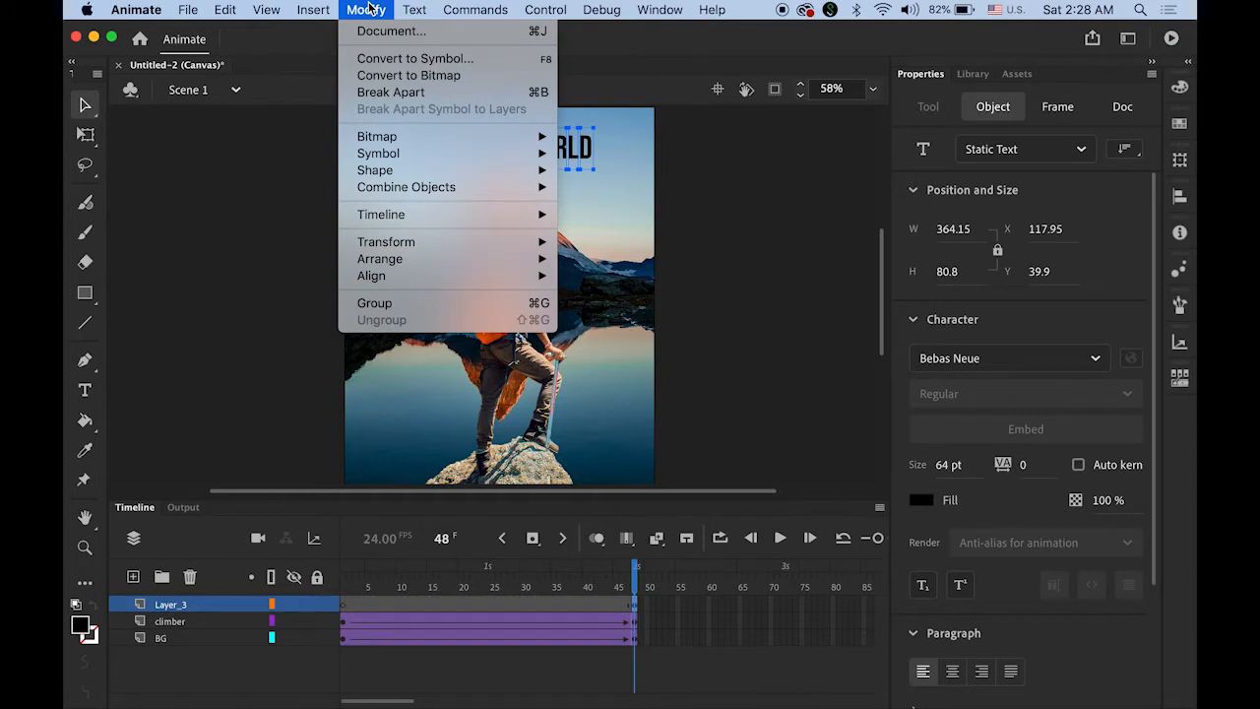
mouse_move(430, 214)
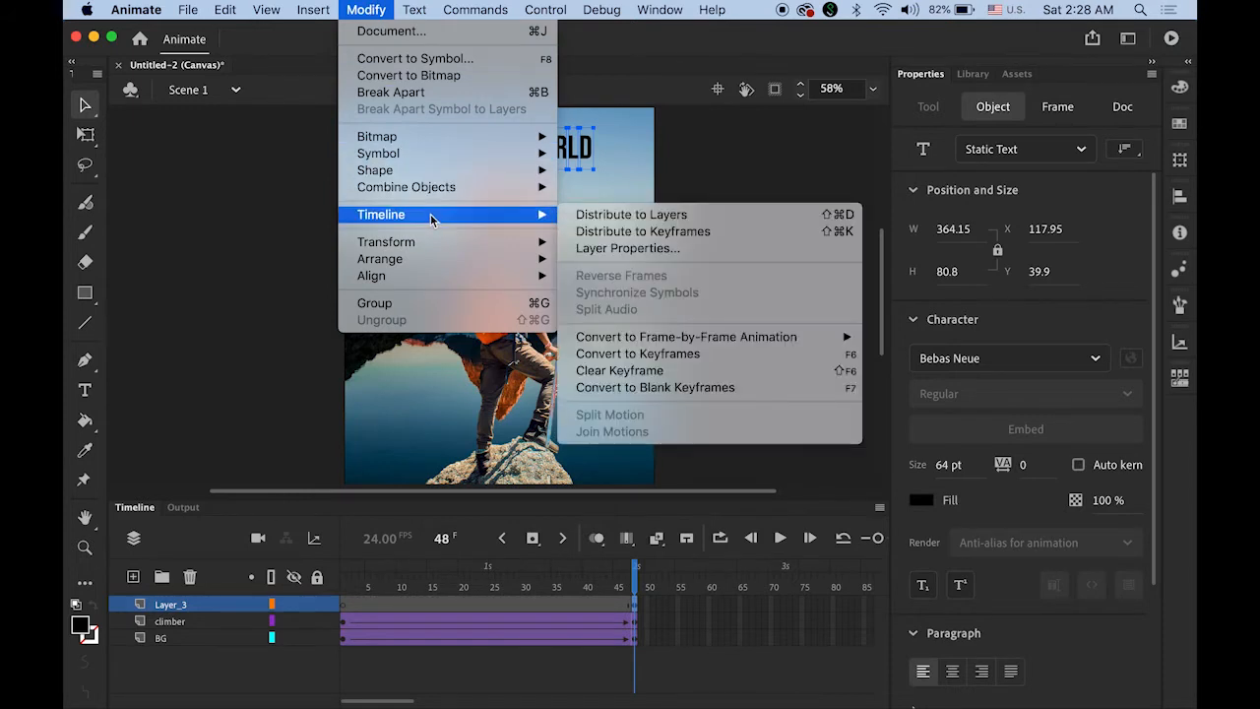
left_click(635, 214)
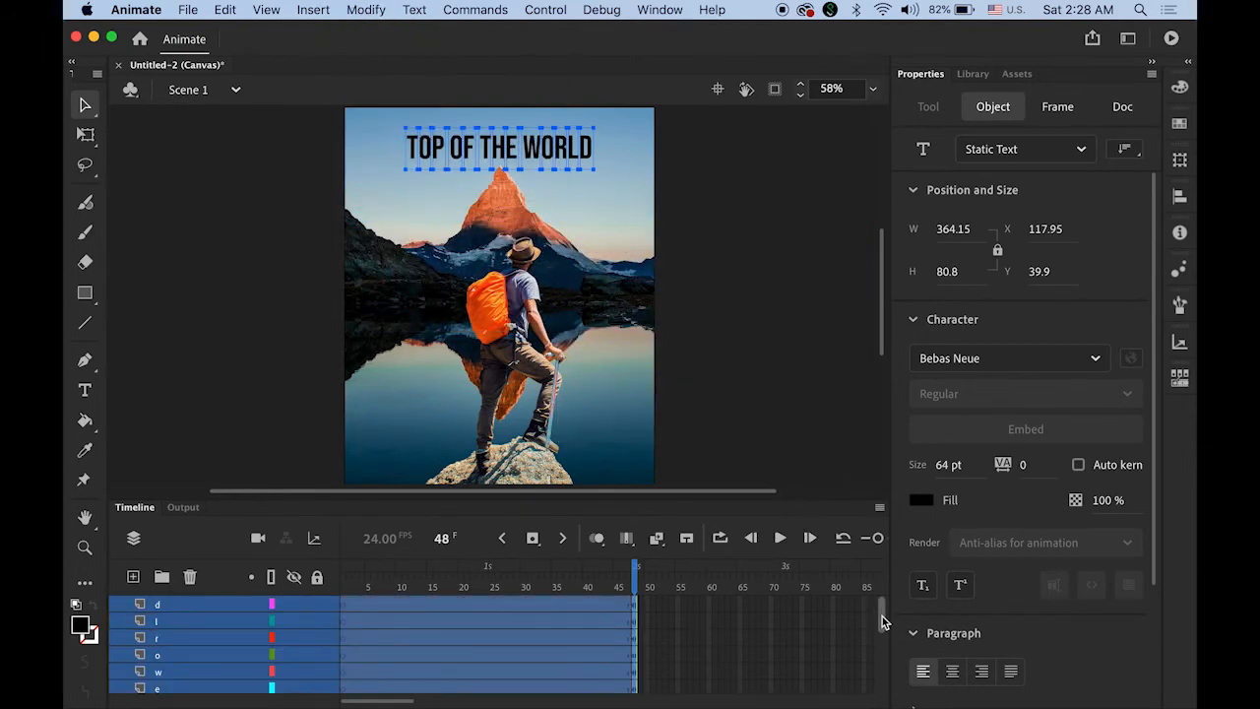
left_click_drag(882, 616, 881, 672)
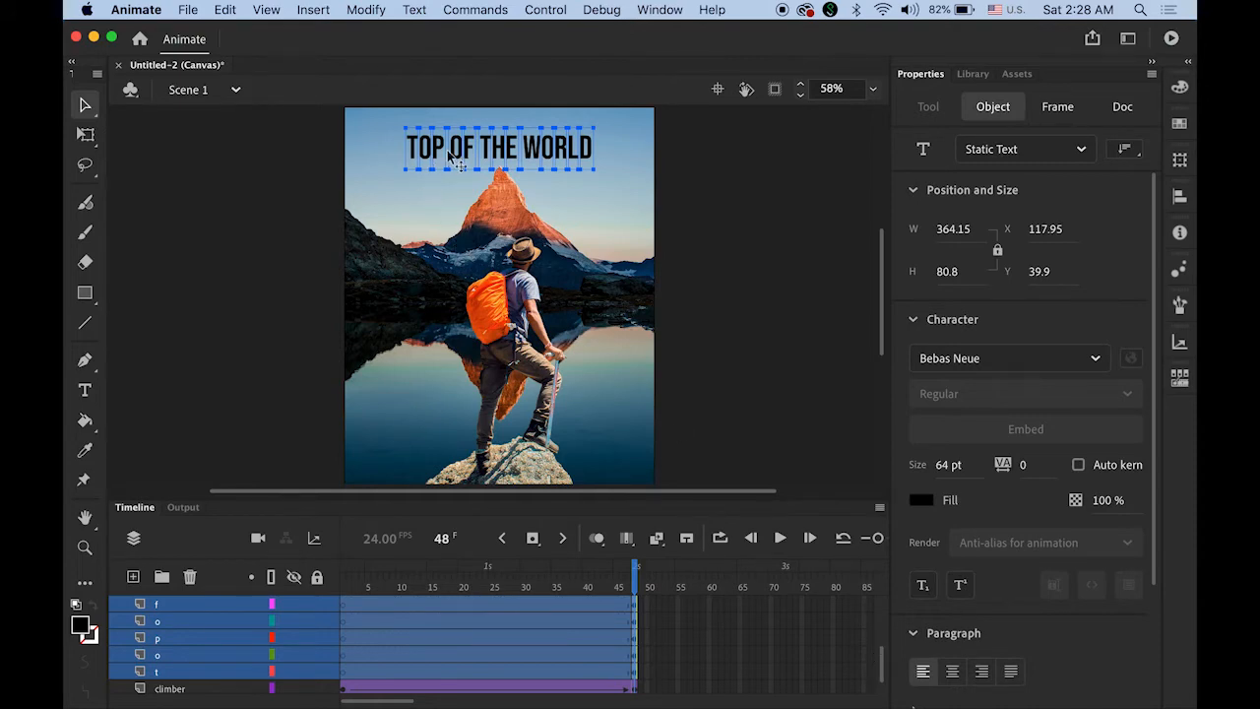
- Break the separate title letters apart into editable shapes
left_click(366, 11)
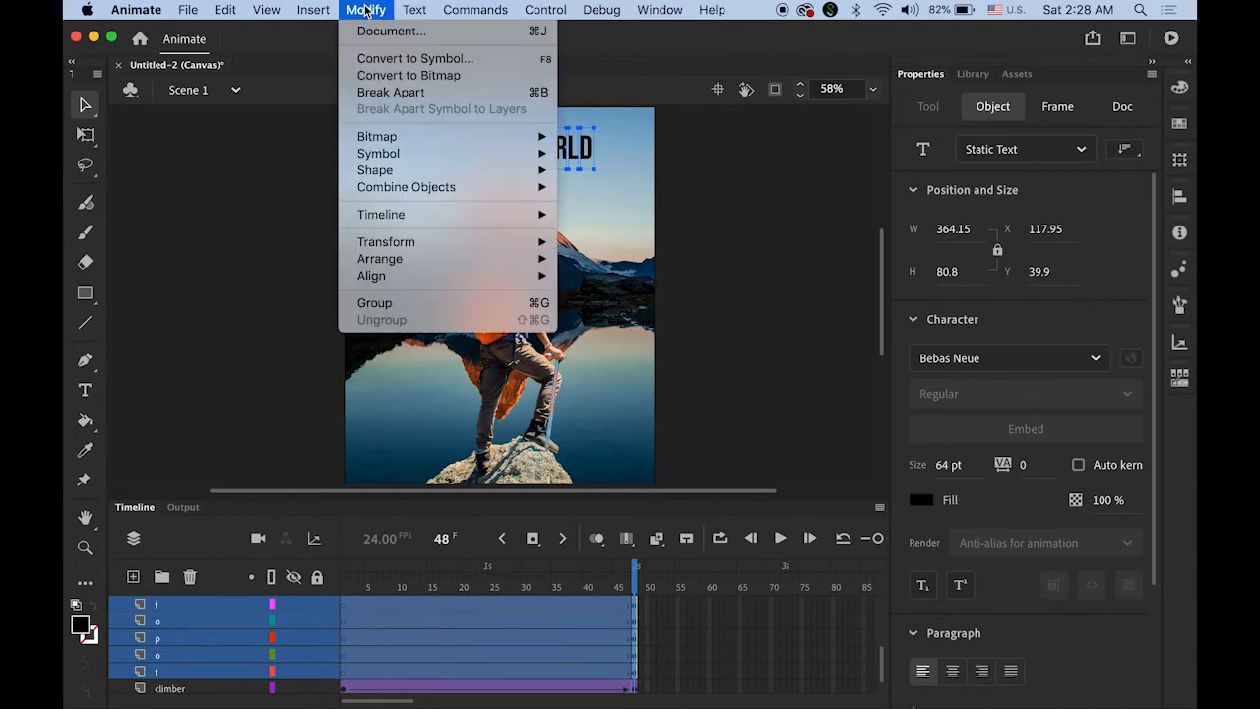
left_click(389, 95)
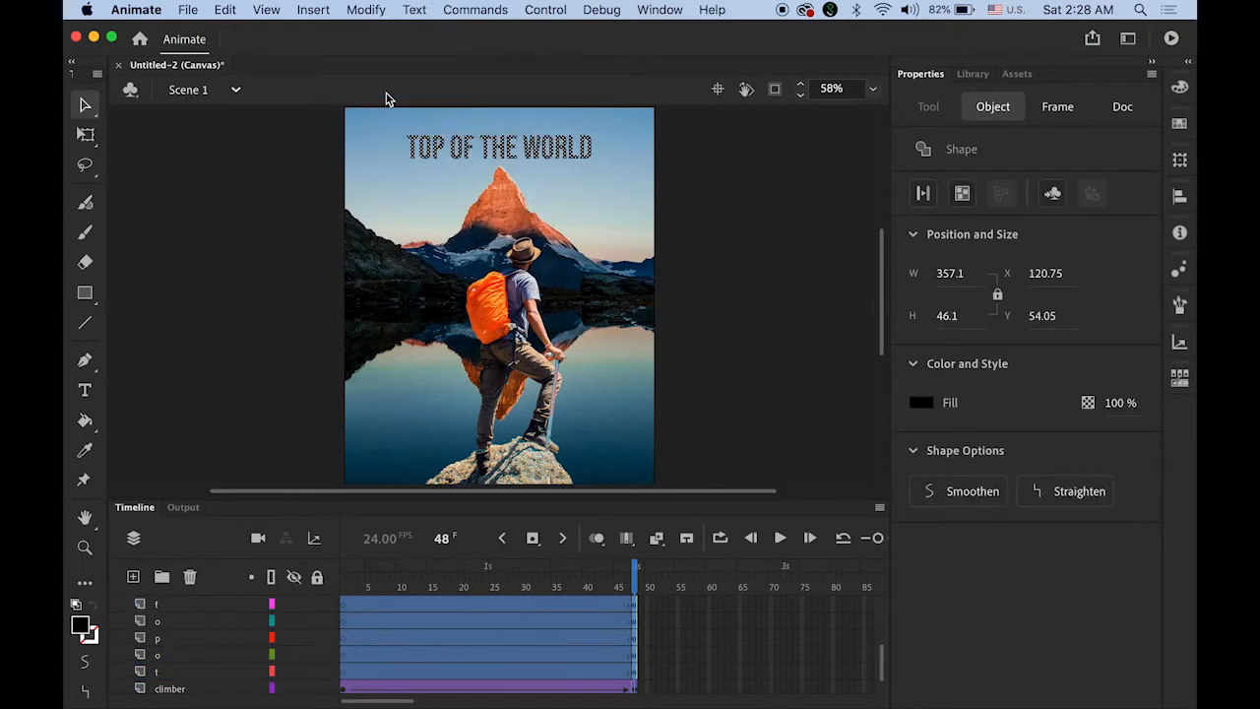
left_click(221, 229)
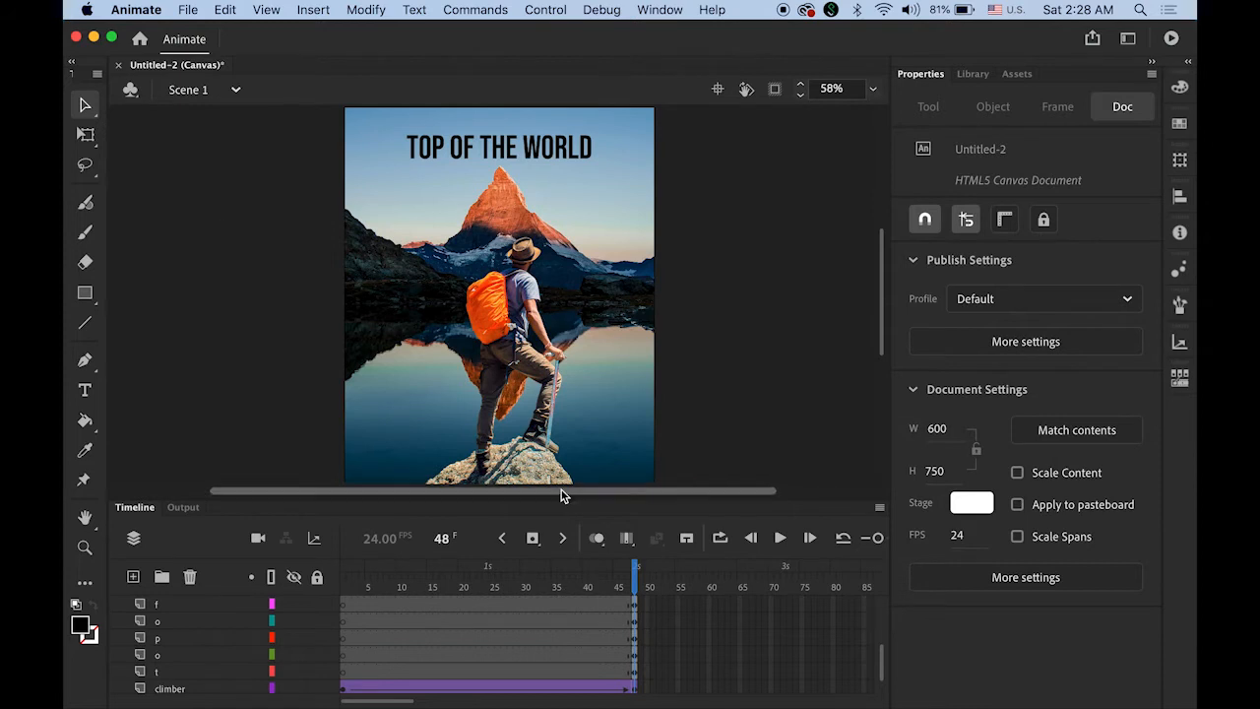
- Insert keyframes at frame 55 on all of the title's letter layers
left_click(634, 674)
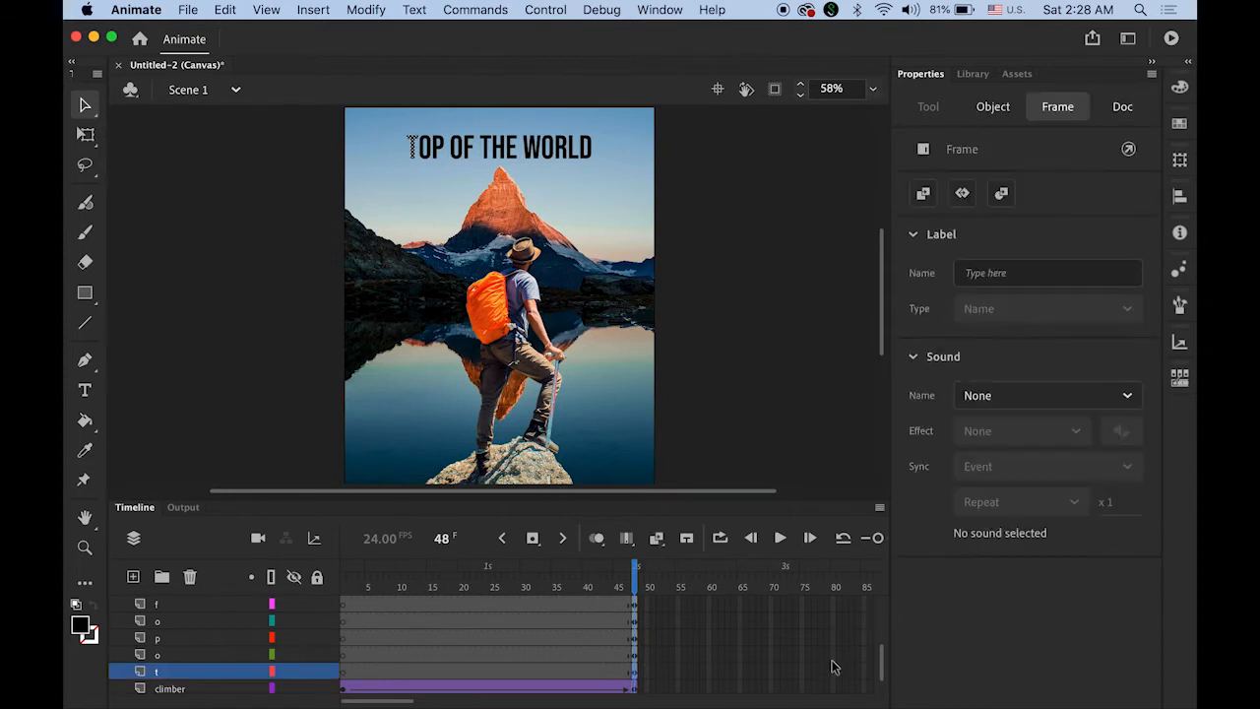
left_click_drag(887, 665, 894, 584)
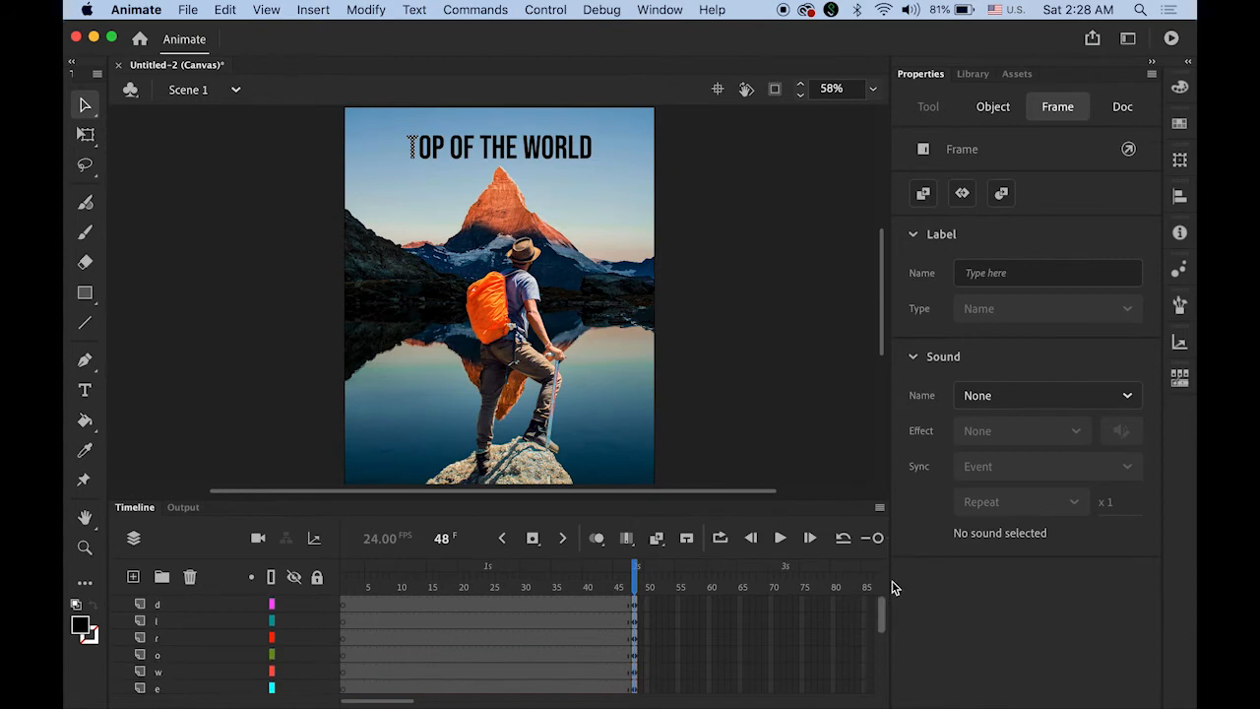
left_click(636, 610, "shift")
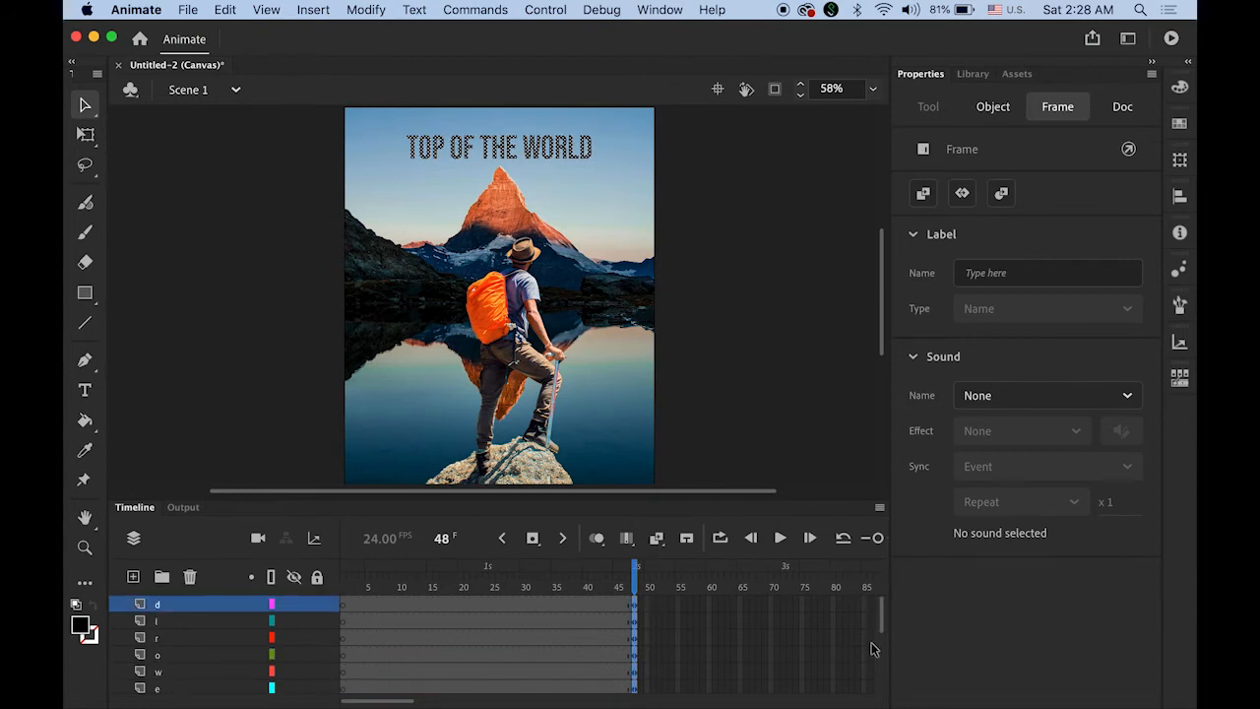
left_click(677, 610)
left_click_drag(882, 616, 883, 677)
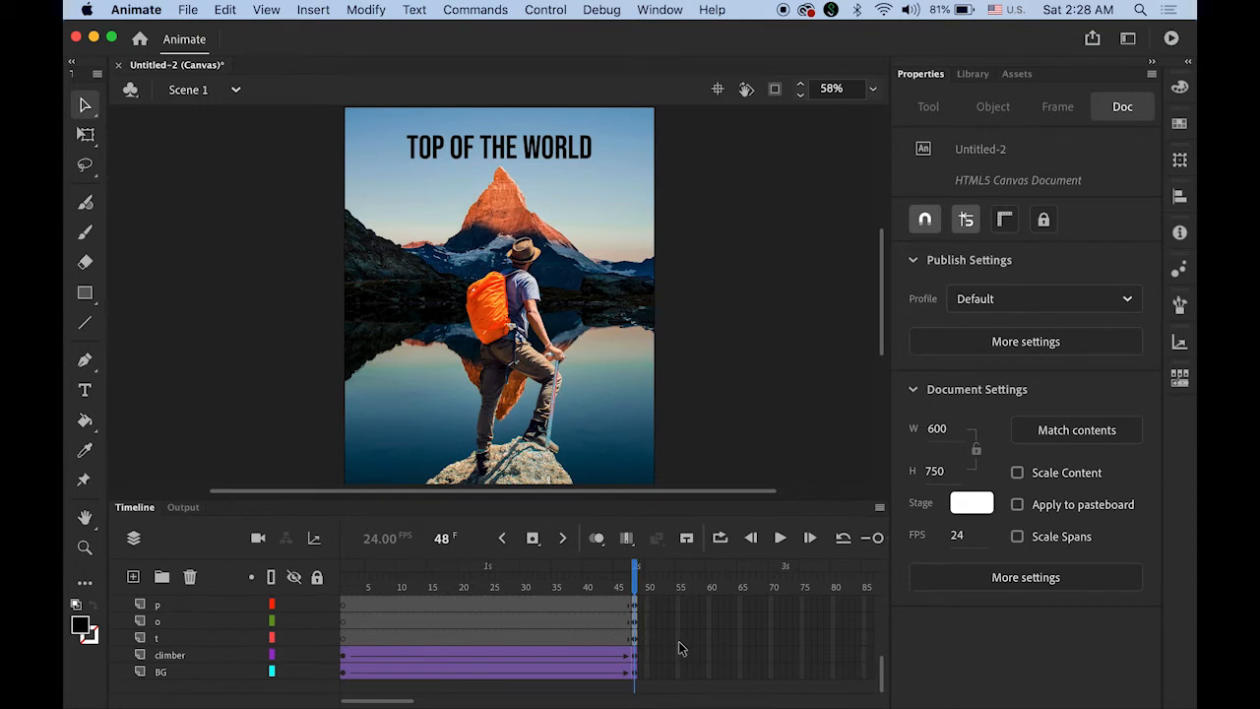
left_click_drag(678, 641, 678, 598)
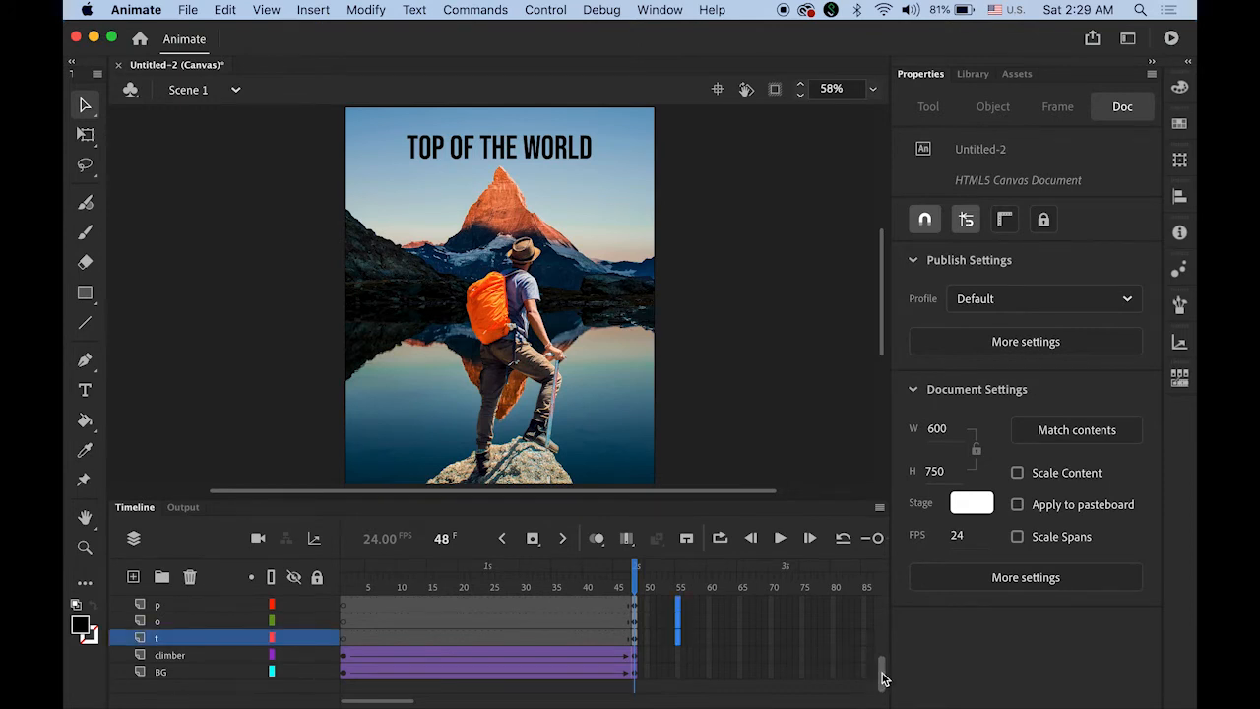
left_click(533, 539)
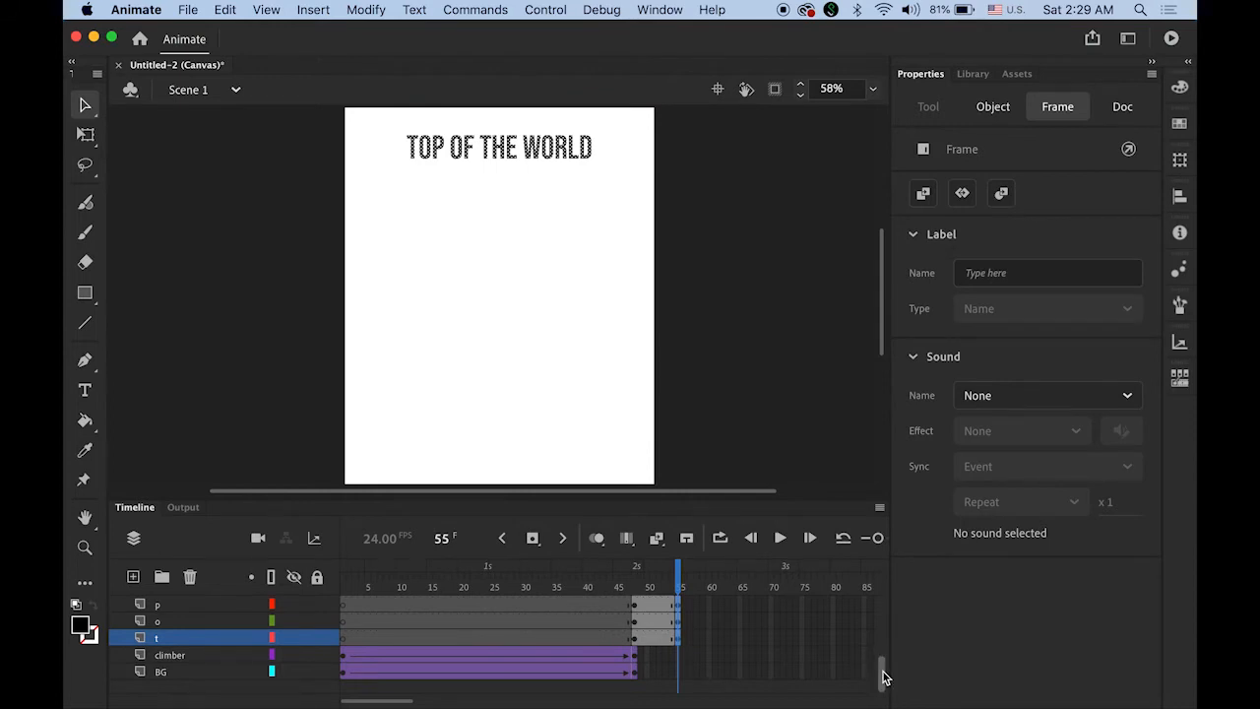
- Create classic tweens on all title letter layers between their keyframes at frames 48 and 55
left_click(160, 640)
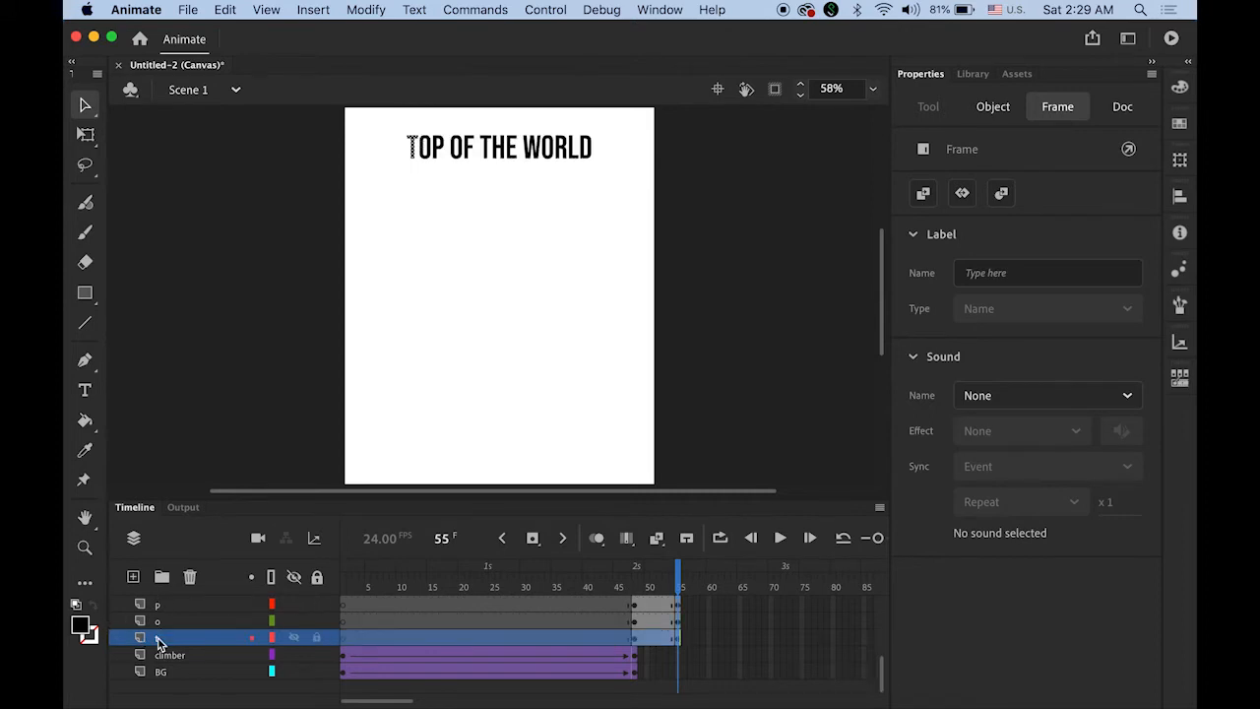
left_click_drag(887, 669, 887, 591)
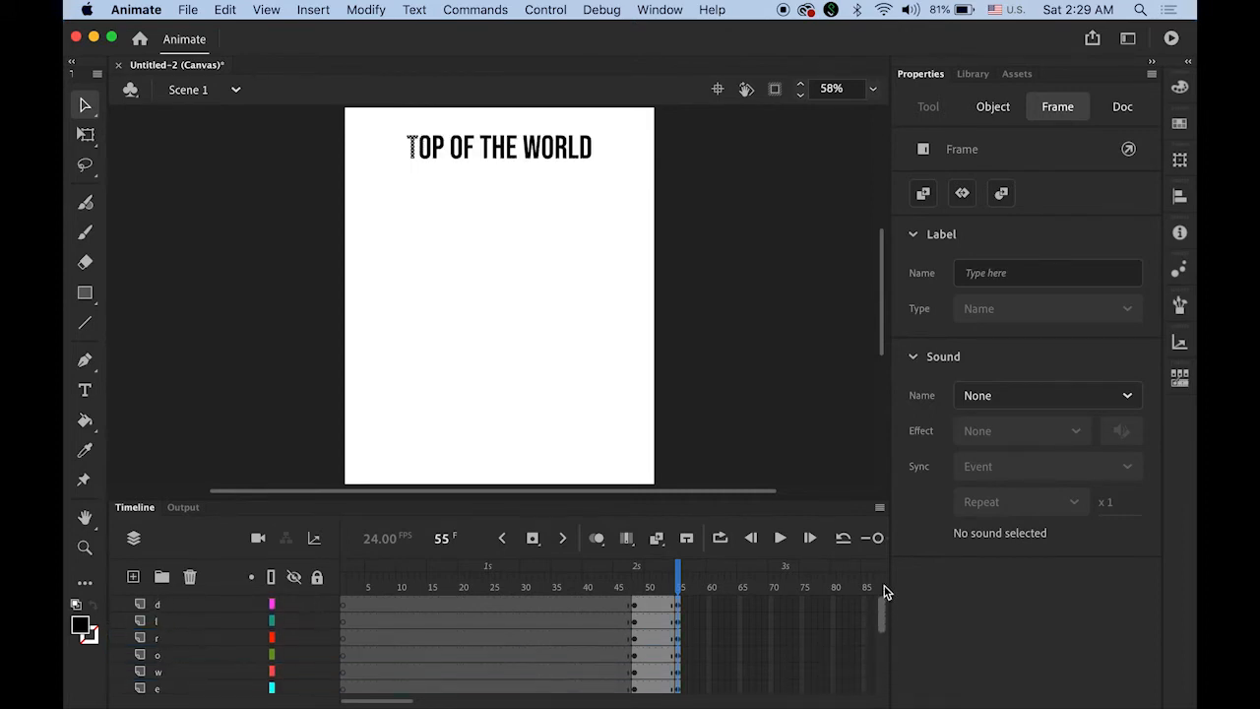
left_click(165, 606, "shift")
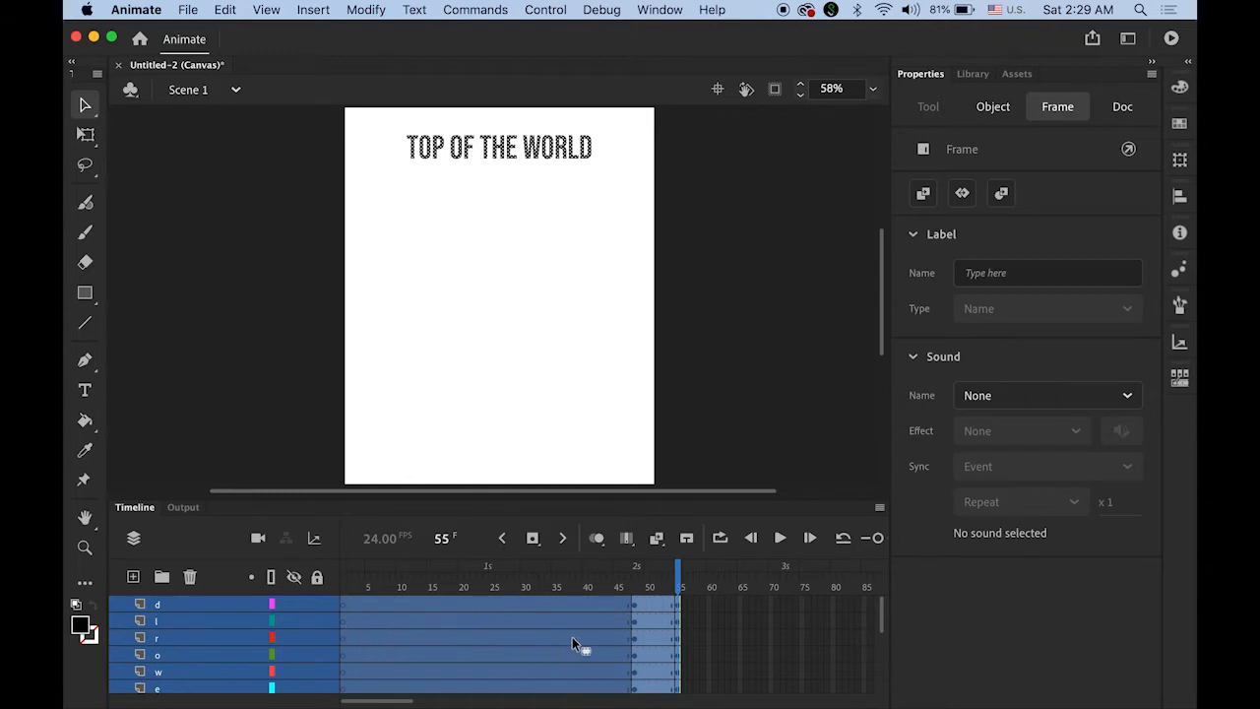
right_click(656, 627)
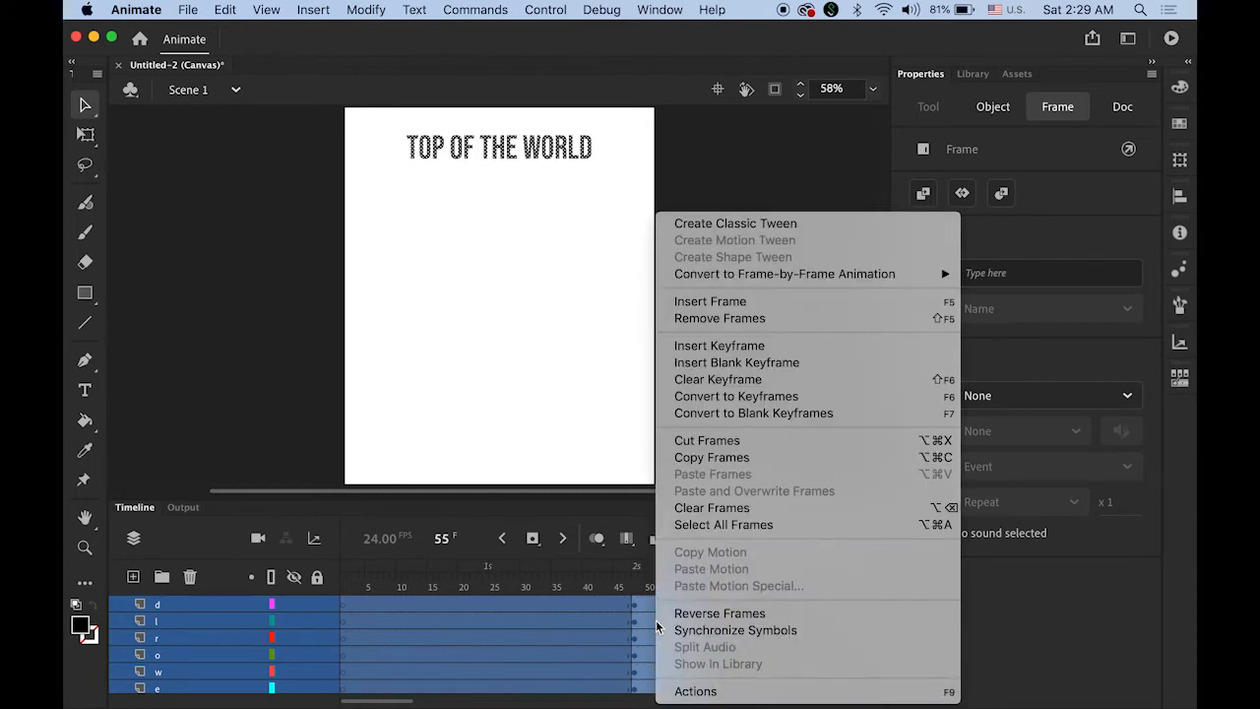
left_click(697, 226)
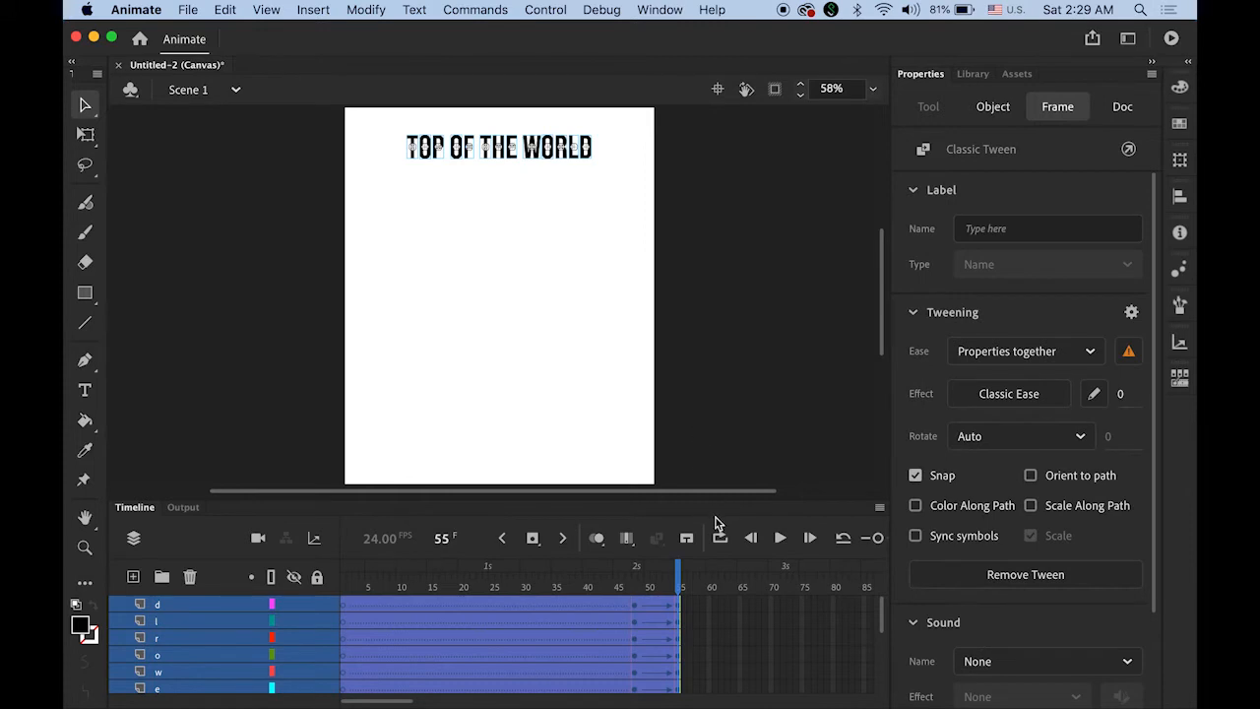
left_click(735, 411)
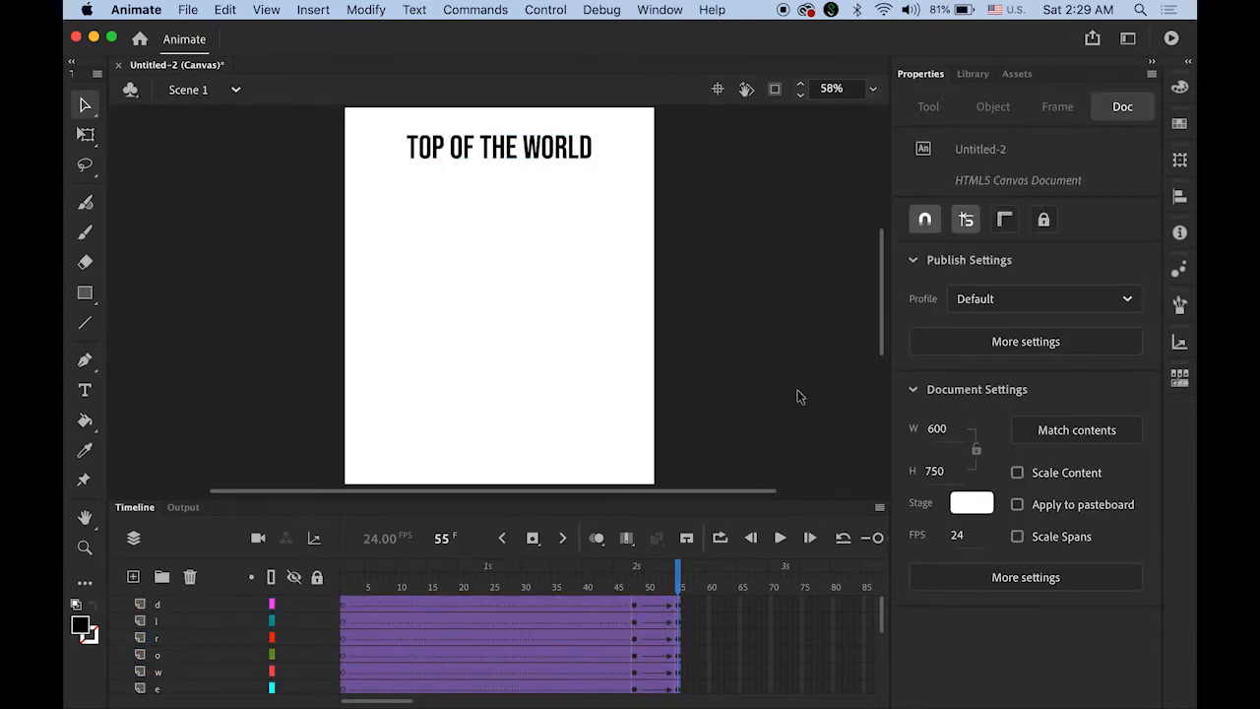
- Scale the letter T of "TOP" to 400% in both directions at its frame 48 keyframe
scroll(882, 344, "down", 3)
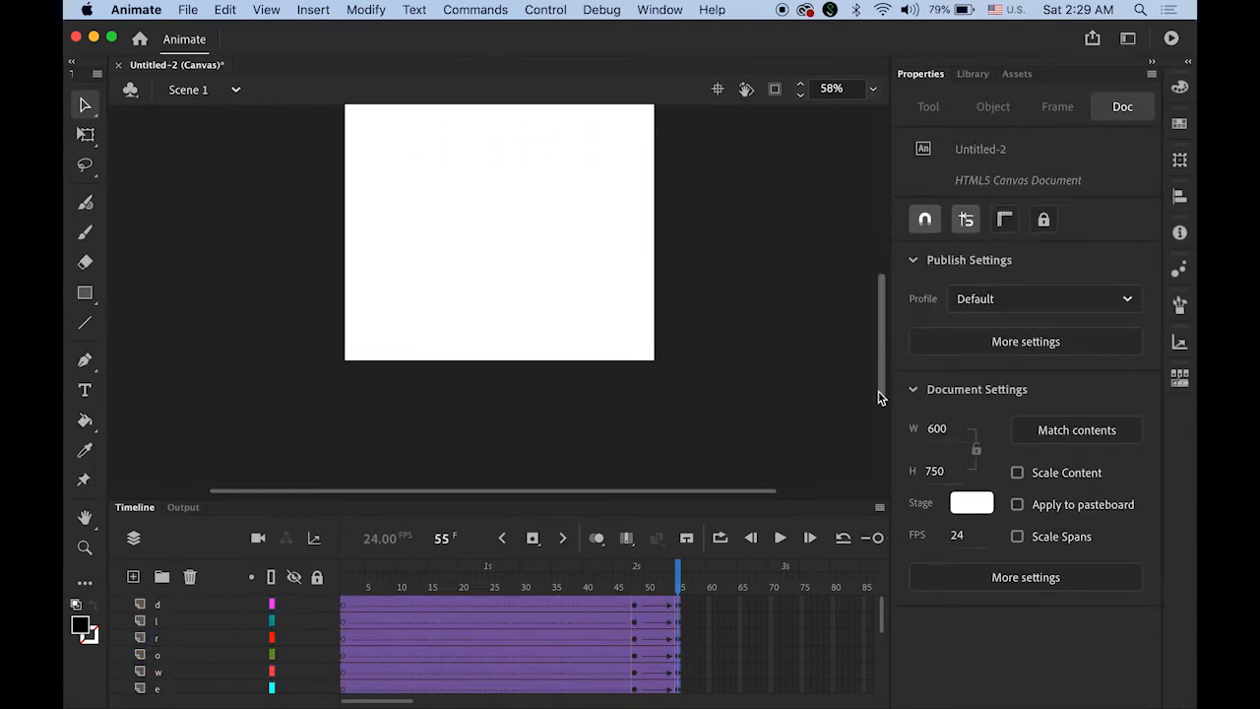
scroll(879, 343, "up", 3)
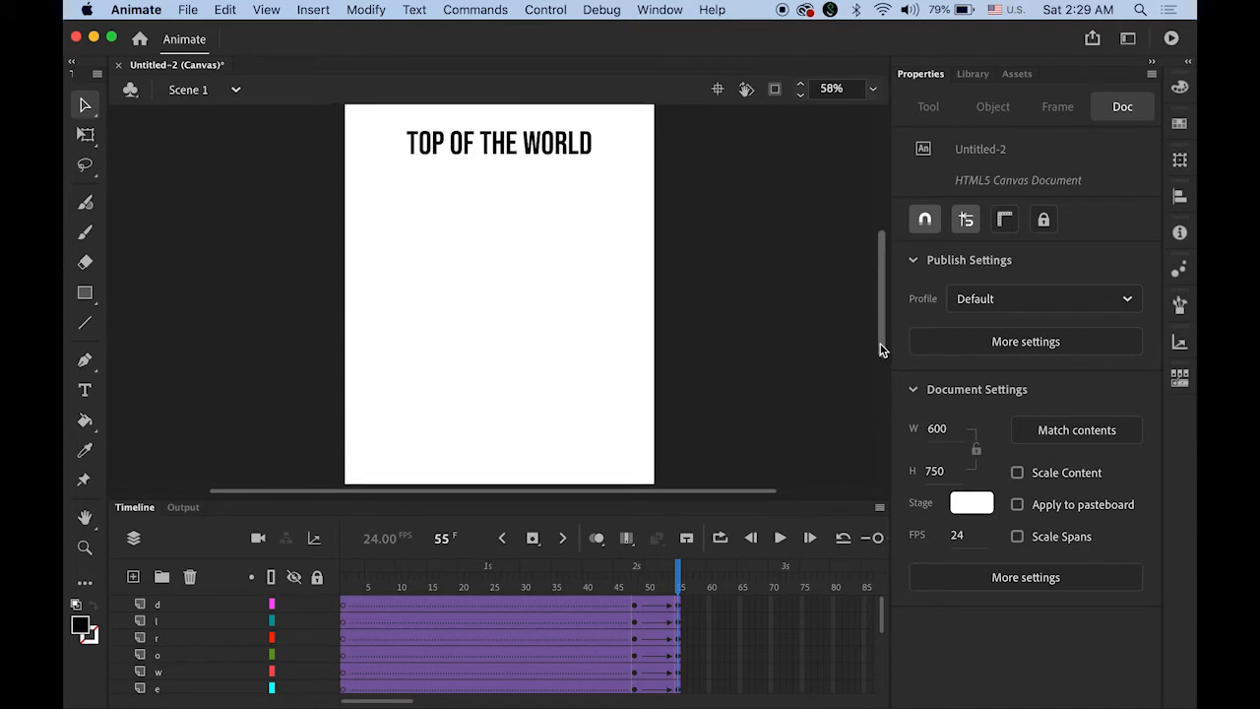
left_click_drag(880, 624, 880, 678)
left_click(634, 675)
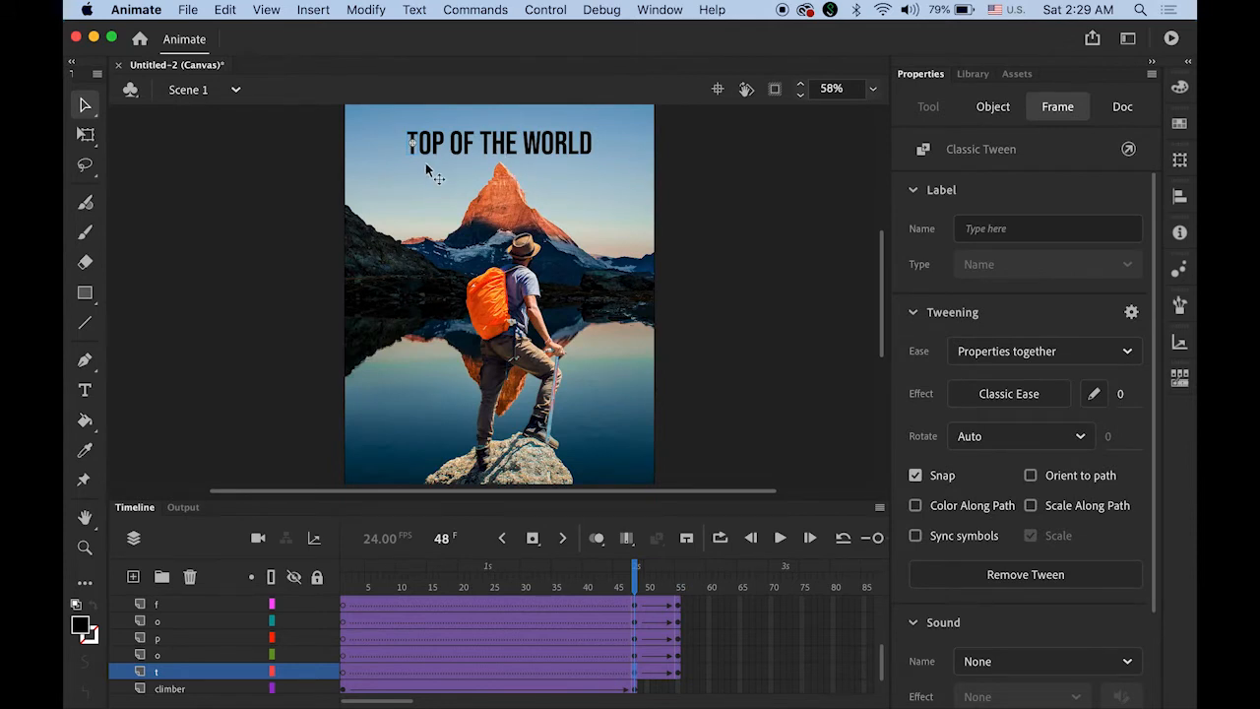
left_click(414, 146)
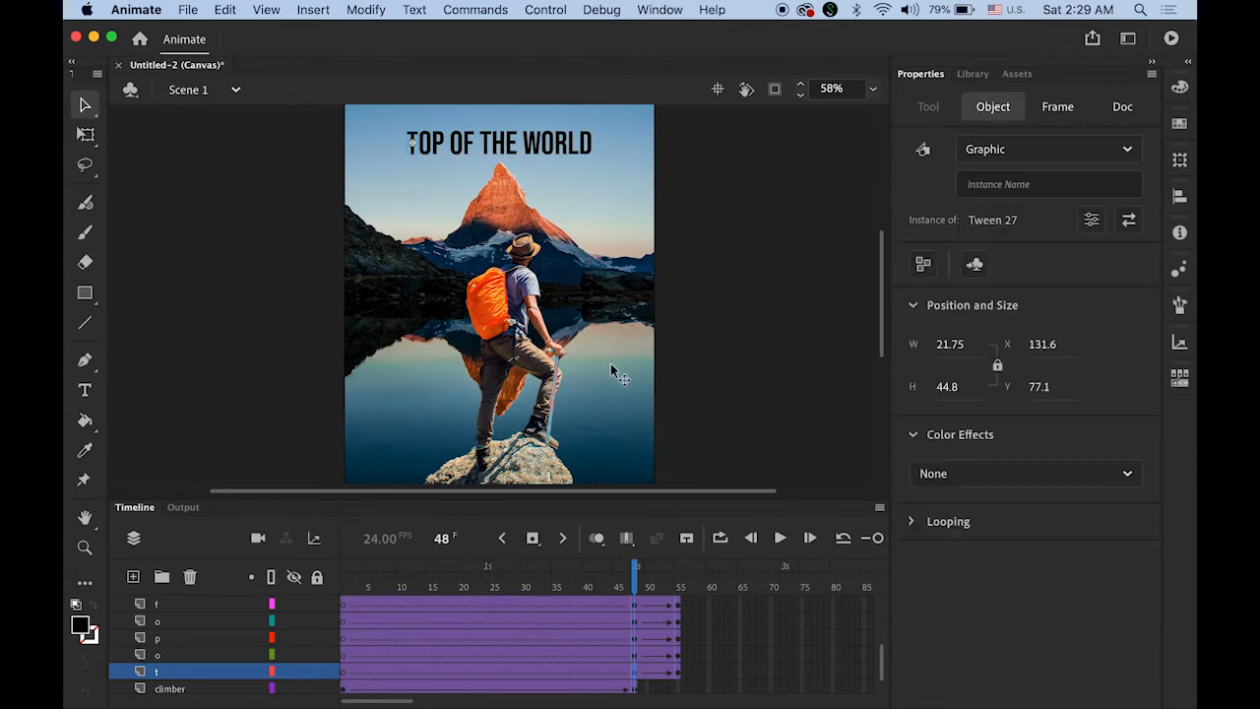
left_click(1179, 163)
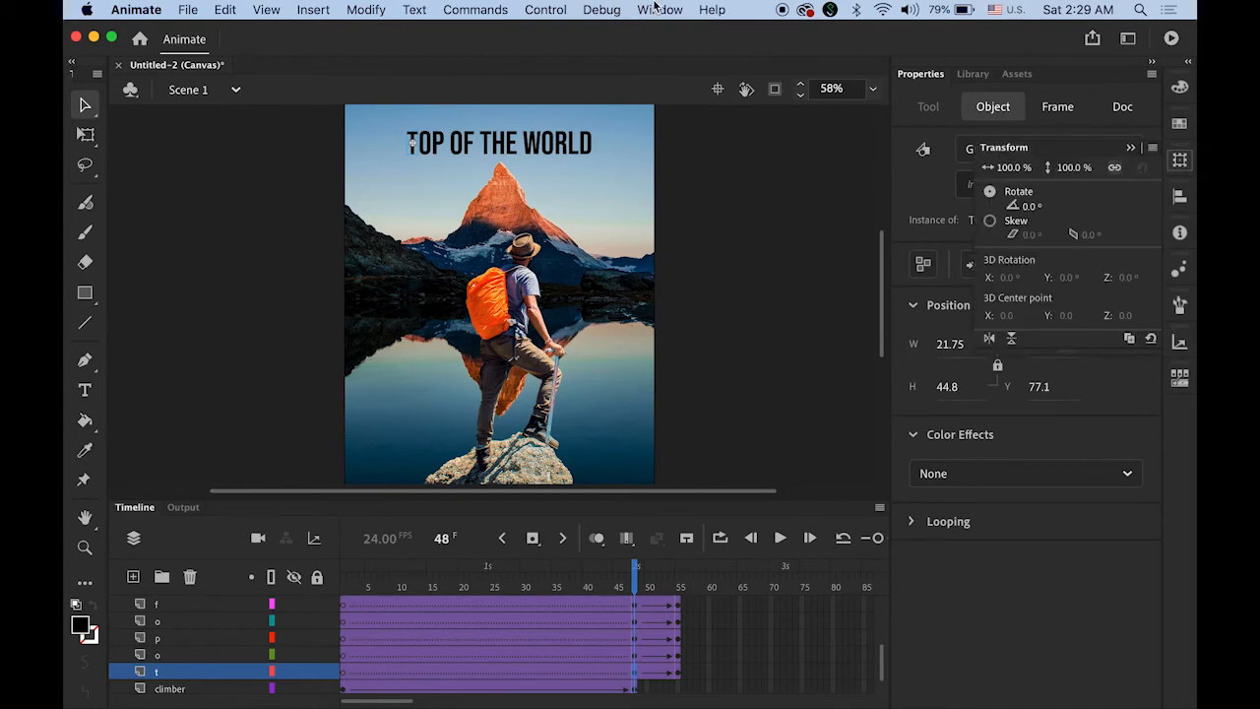
left_click(658, 10)
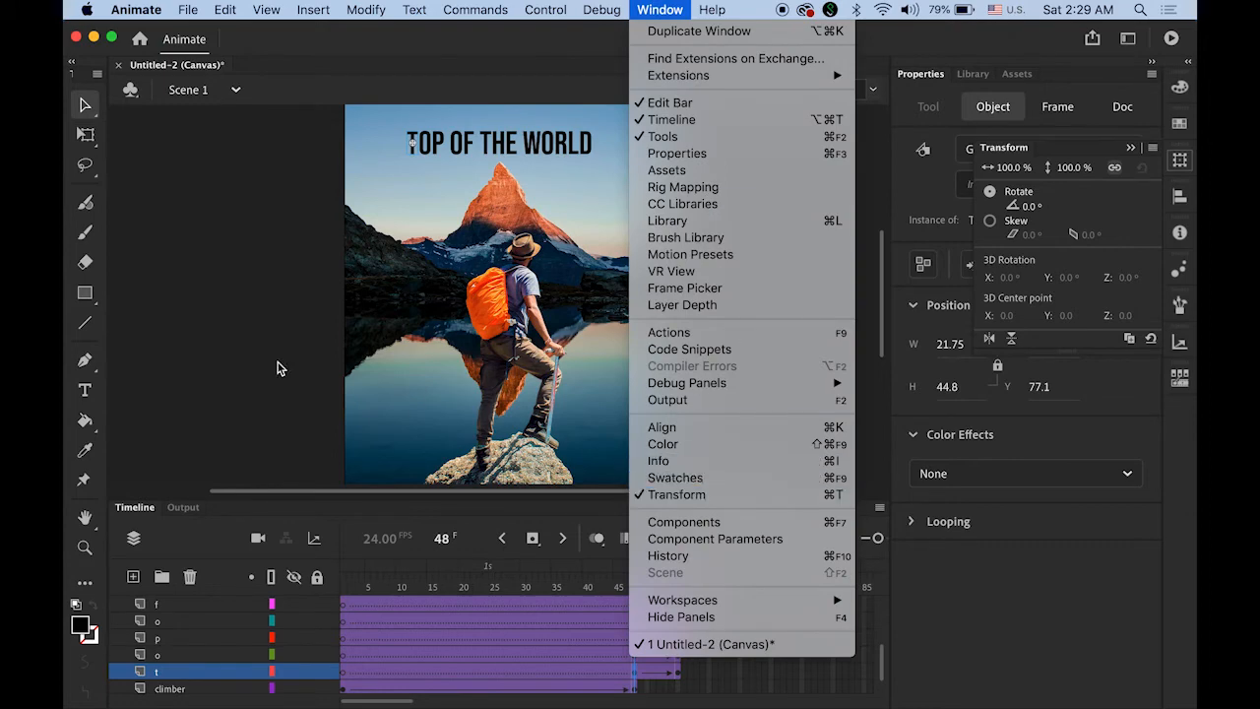
left_click(220, 337)
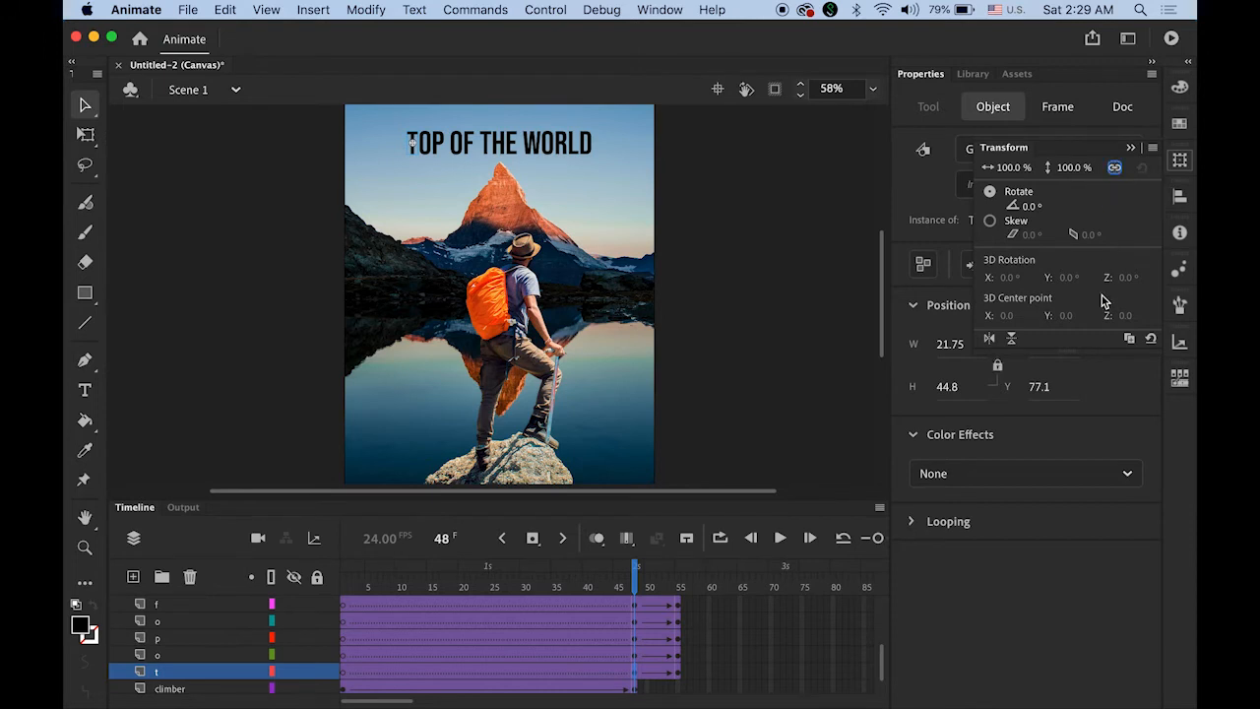
left_click(1011, 168)
type("400")
key("Return")
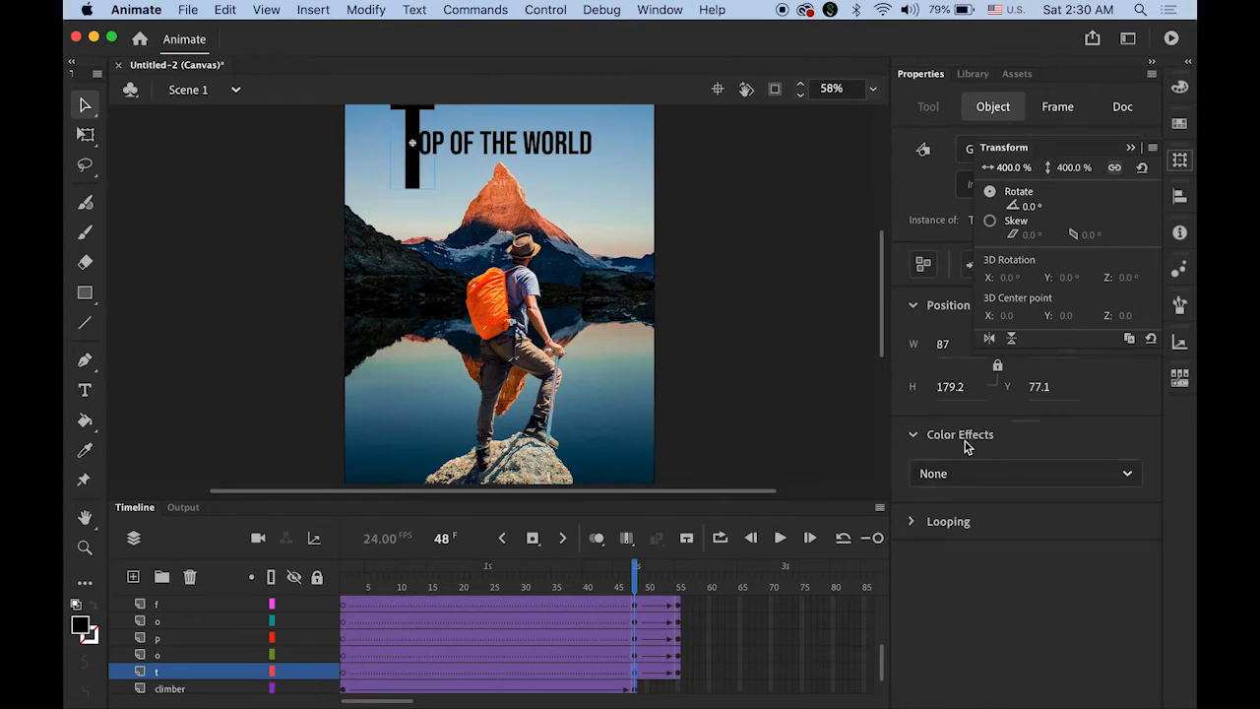
- Apply an Alpha color effect of 0% to the enlarged T of "TOP" at frame 48
left_click(1124, 478)
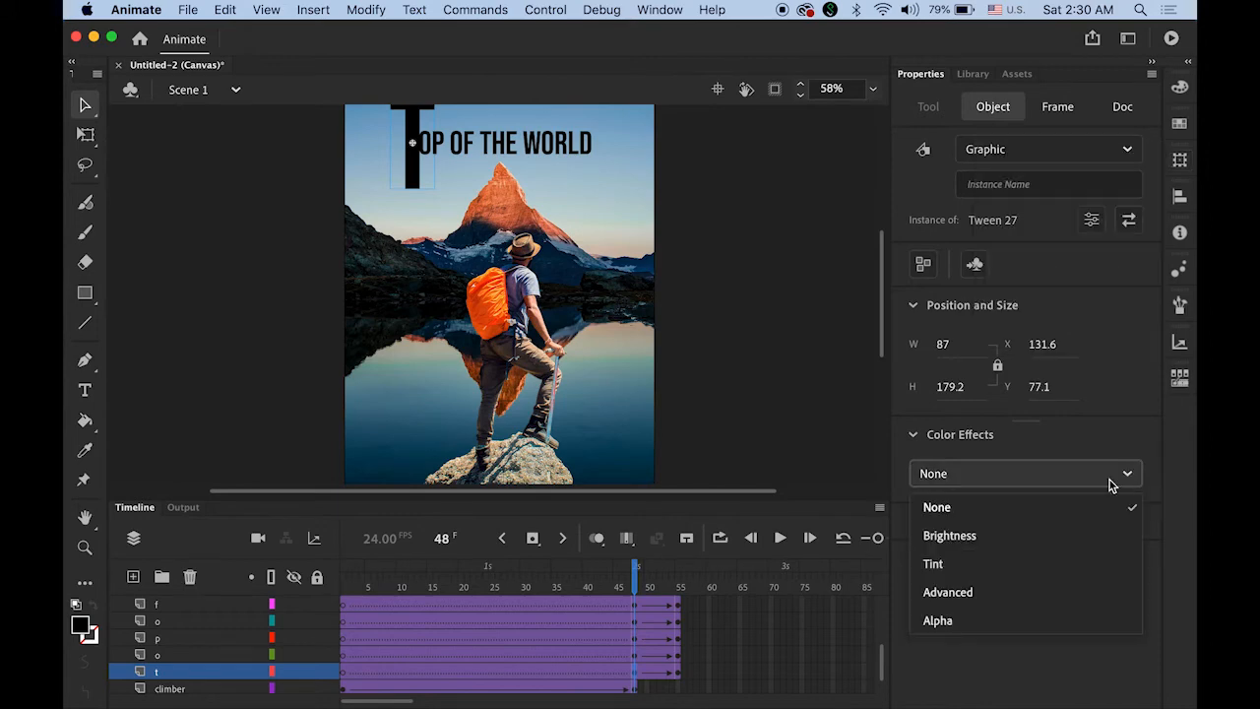
left_click(1073, 623)
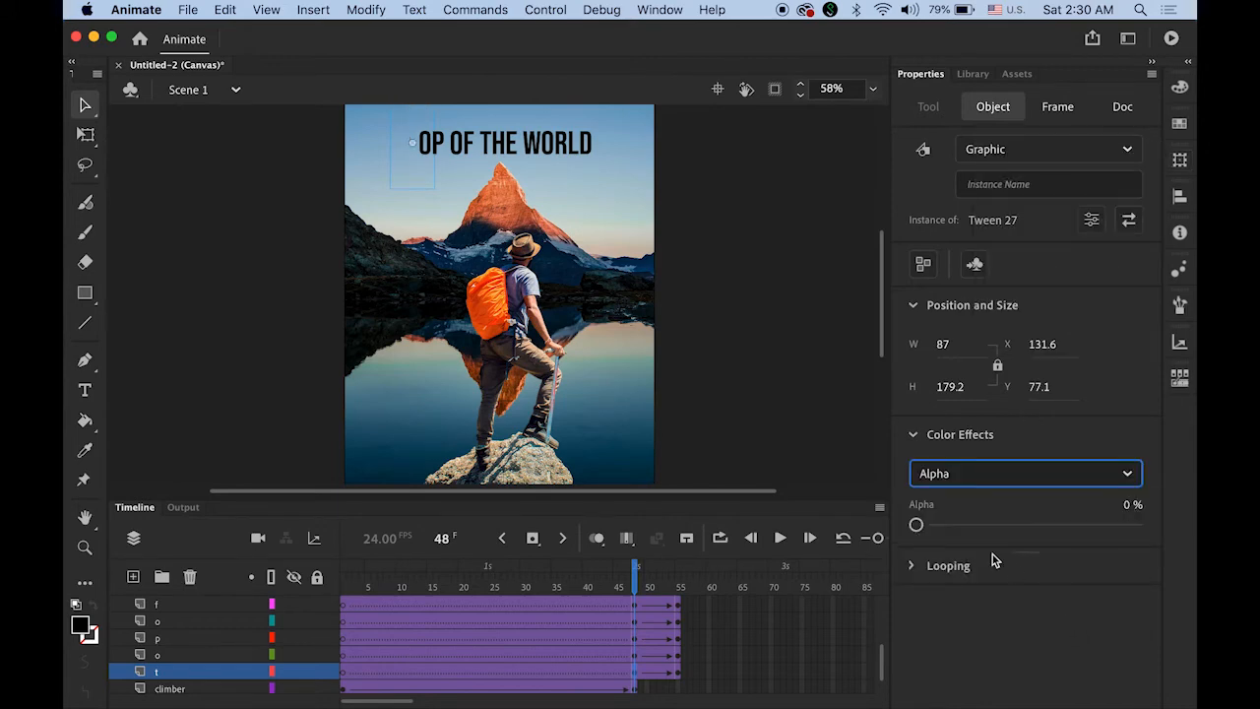
mouse_move(916, 525)
left_mouse_down()
mouse_move(990, 523)
mouse_move(917, 525)
left_mouse_up()
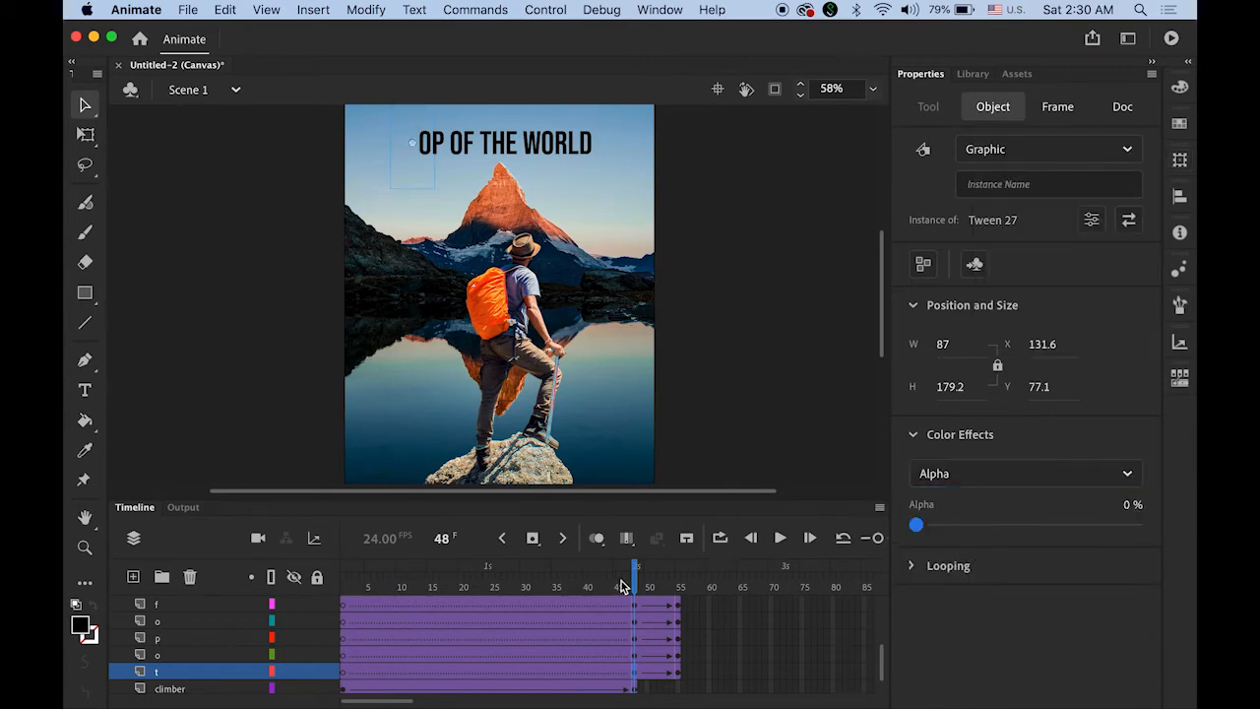
mouse_move(640, 587)
left_mouse_down()
mouse_move(686, 589)
mouse_move(638, 591)
left_mouse_up()
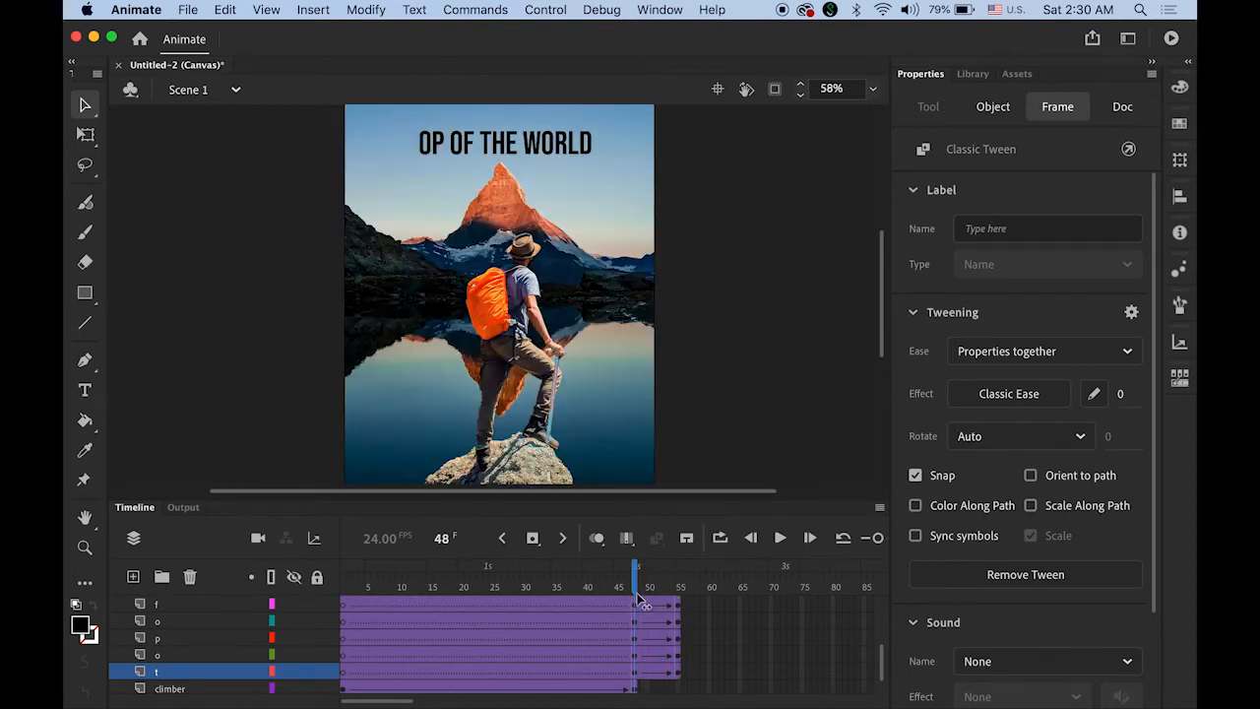
- Scale the letter O of "TOP" to 400% at frame 48, set its alpha to 0%, and preview the fade-in
left_click(635, 656)
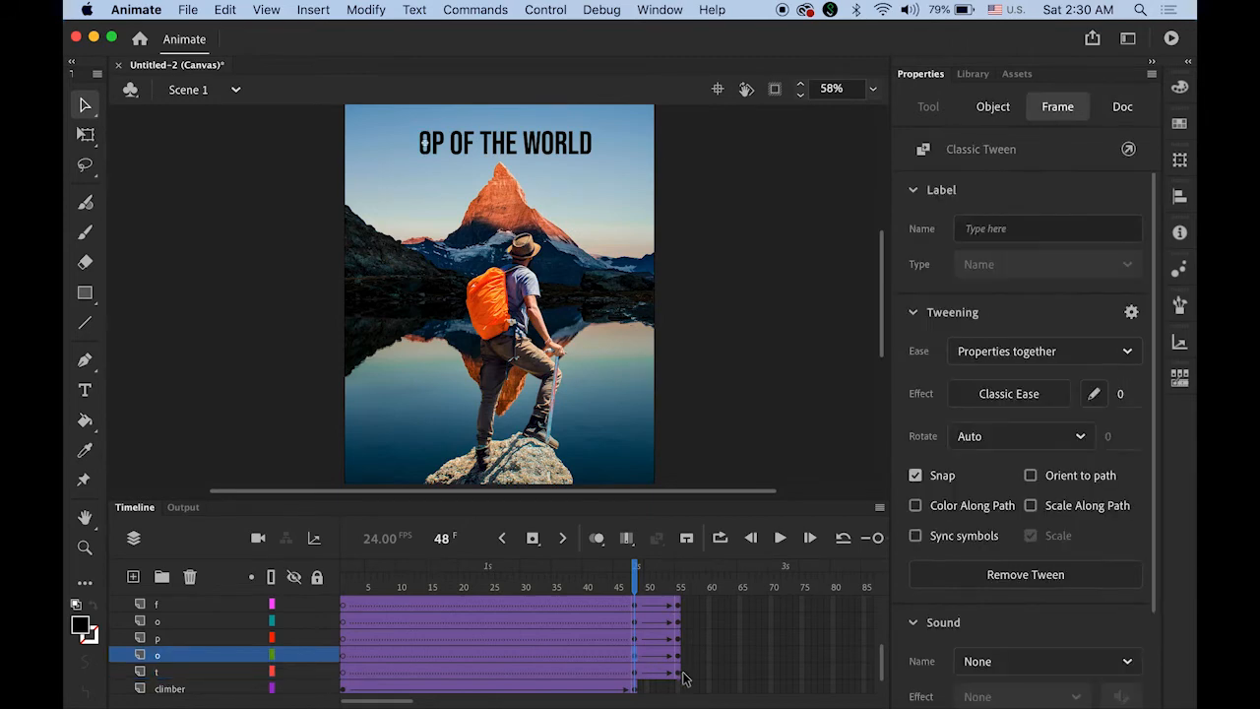
left_click(426, 149)
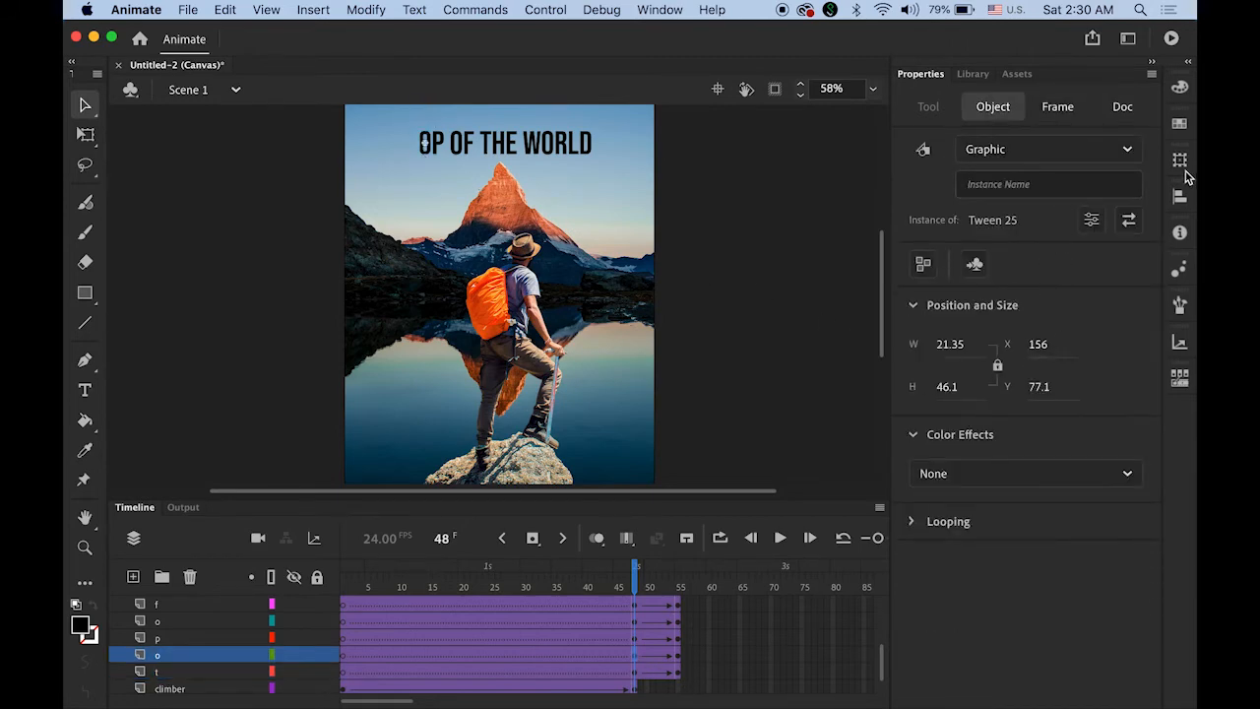
left_click(1179, 160)
left_click(1004, 167)
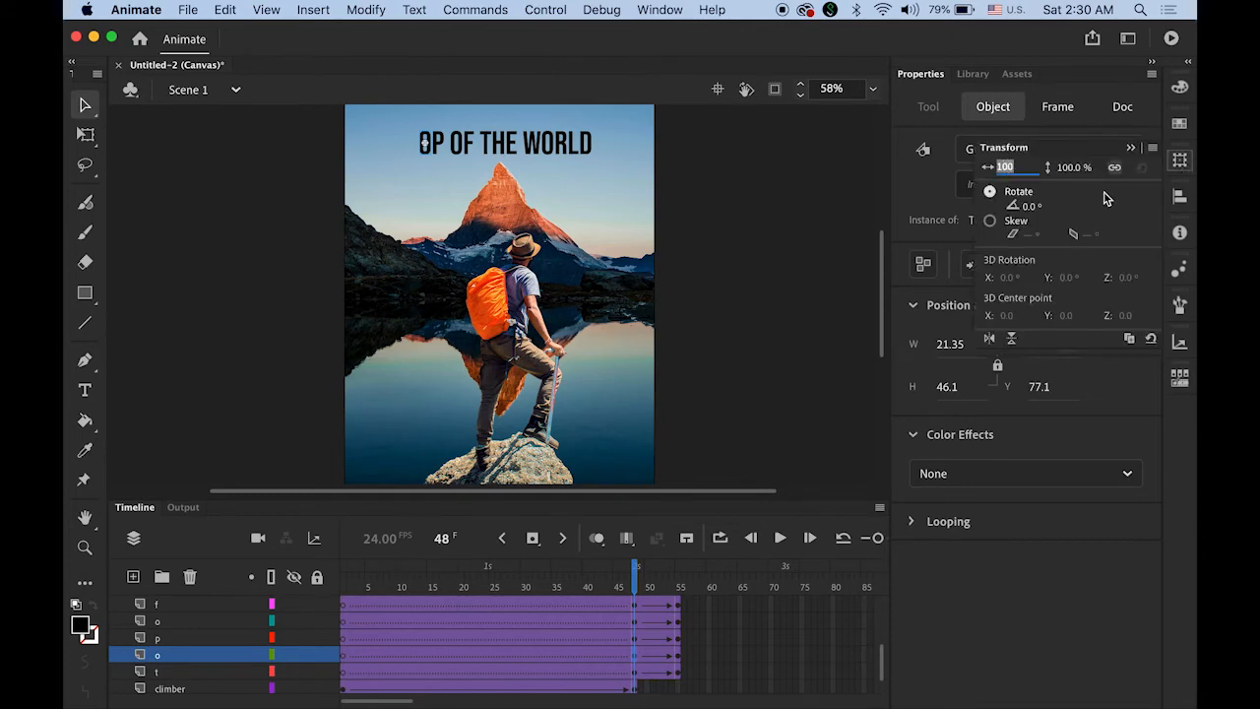
type("400")
key("Return")
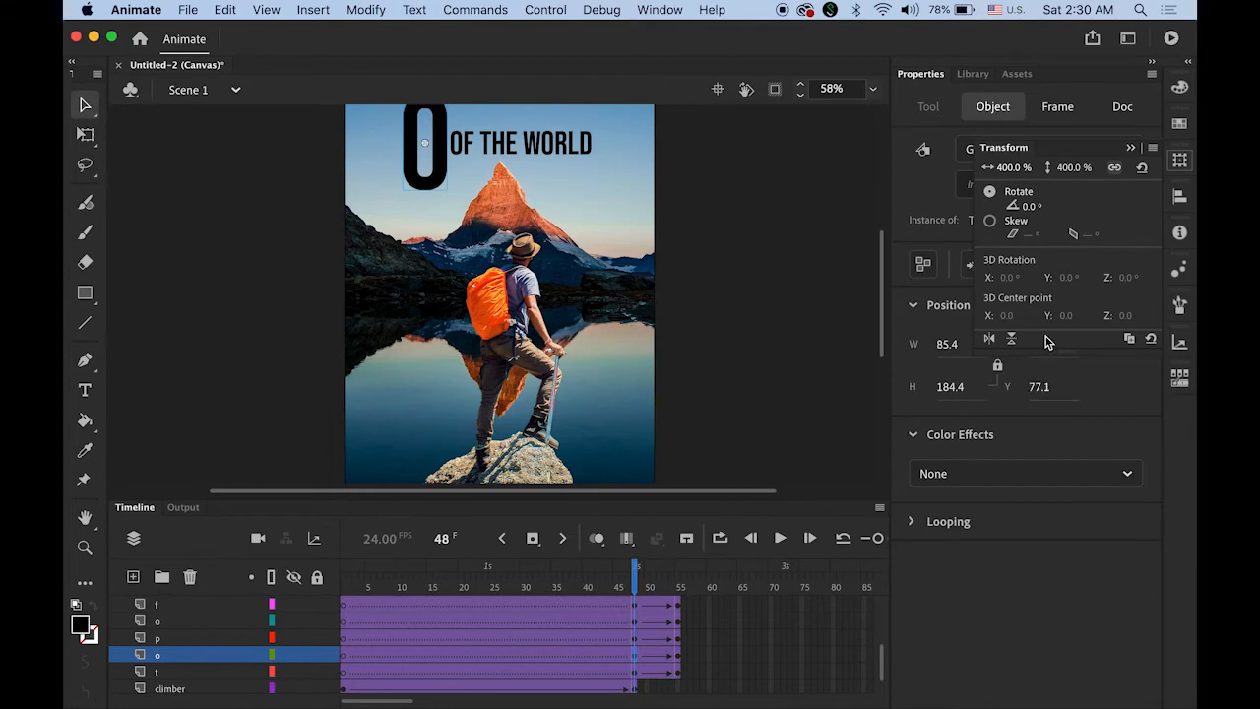
left_click(1019, 478)
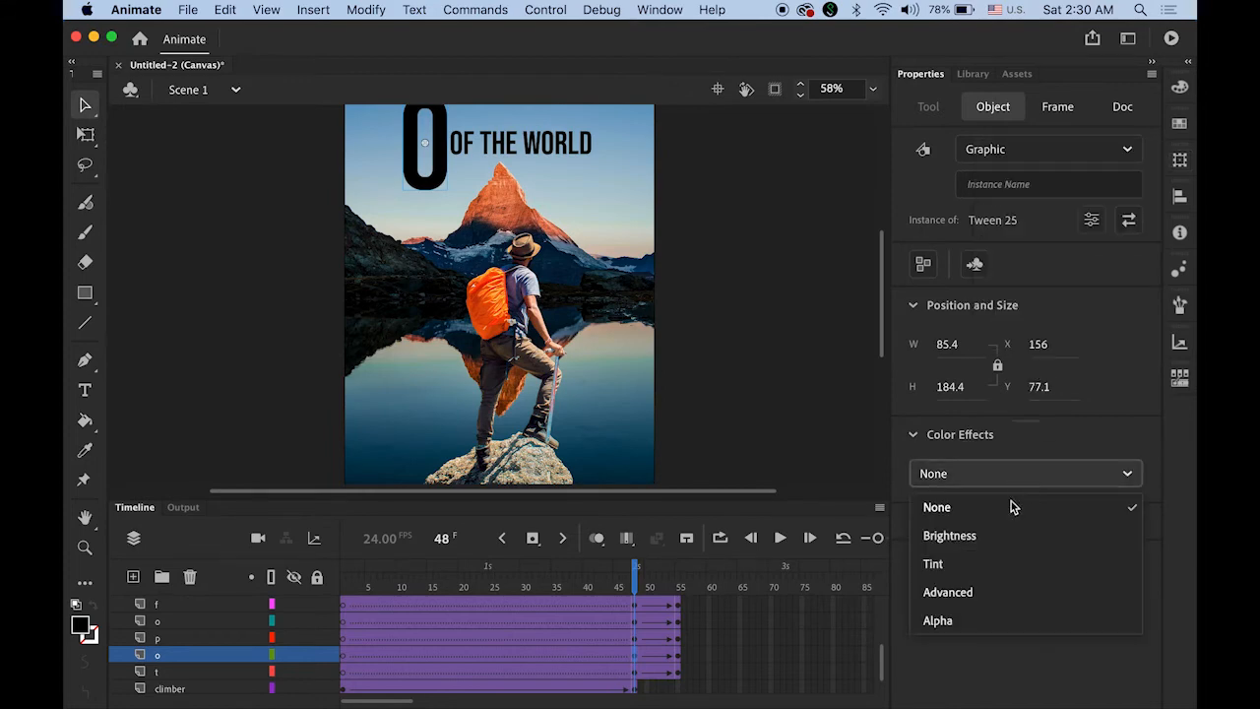
left_click(992, 630)
left_click(648, 582)
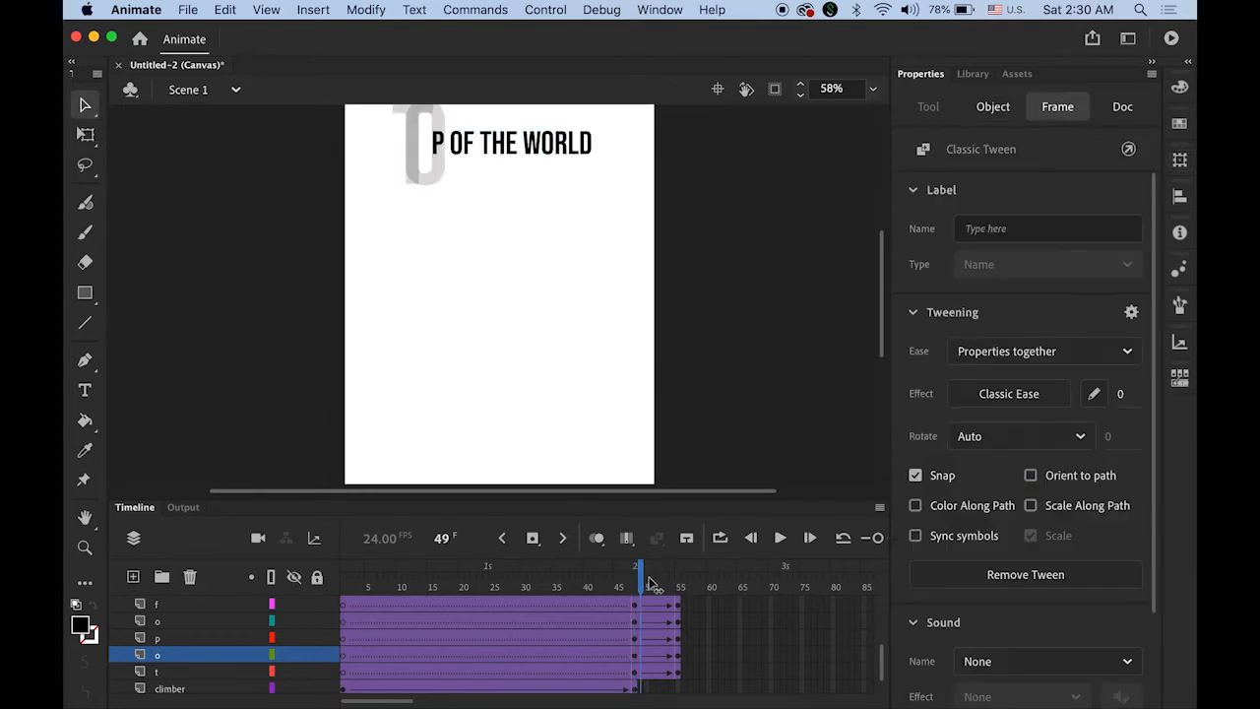
mouse_move(649, 582)
left_mouse_down()
mouse_move(679, 589)
mouse_move(637, 589)
left_mouse_up()
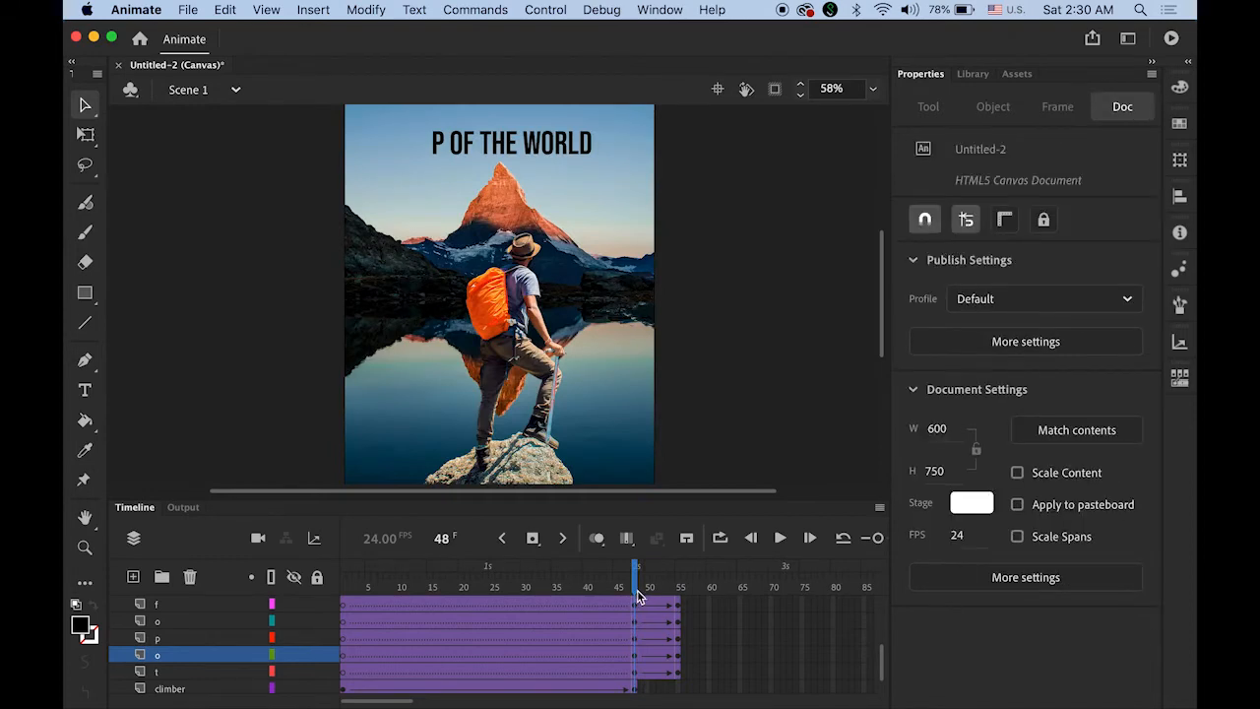
- Scale the letter P of "TOP" to 400% at frame 48 and set its alpha to 0%
left_click(438, 143)
left_click(1180, 159)
left_click(1034, 168)
type("400")
key("Return")
left_click(1077, 479)
- Scale the letters O and F of "OF" to 400% each at frame 48 and set their alpha to 0%
left_click(457, 143)
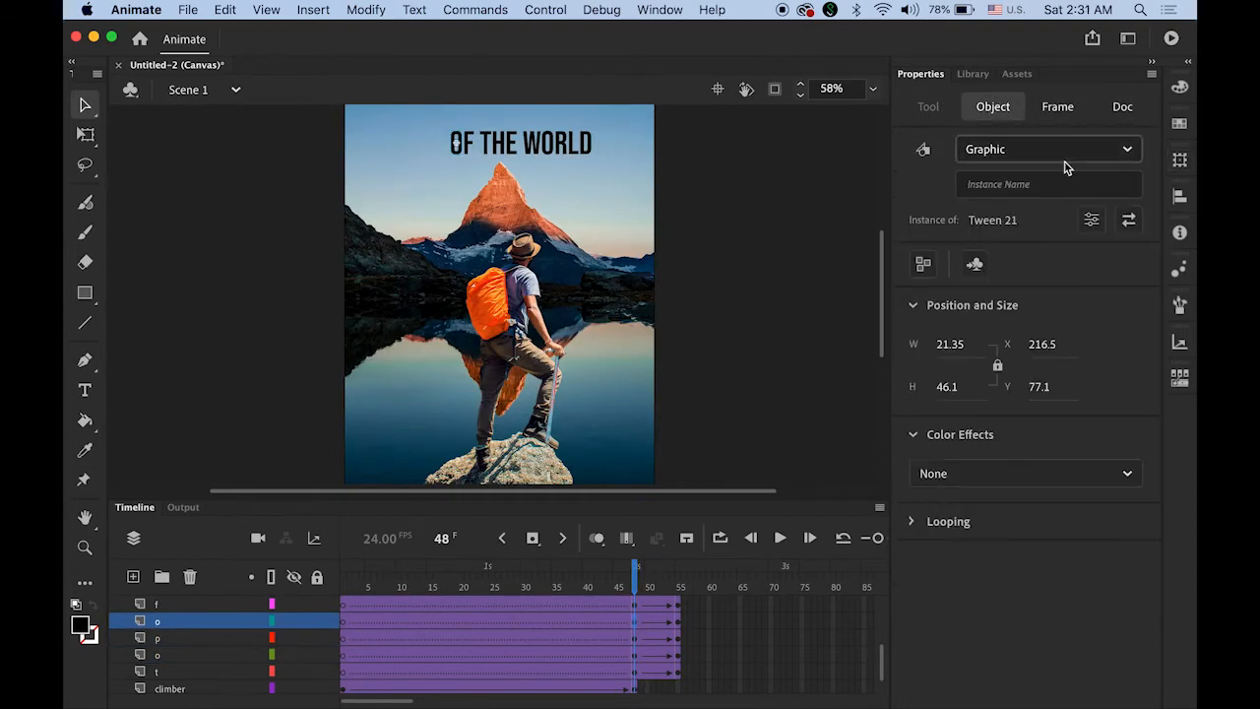
left_click(1180, 160)
left_click(1024, 168)
type("400")
key("Return")
left_click(1014, 478)
left_click(640, 605)
left_click(634, 605)
left_click(468, 143)
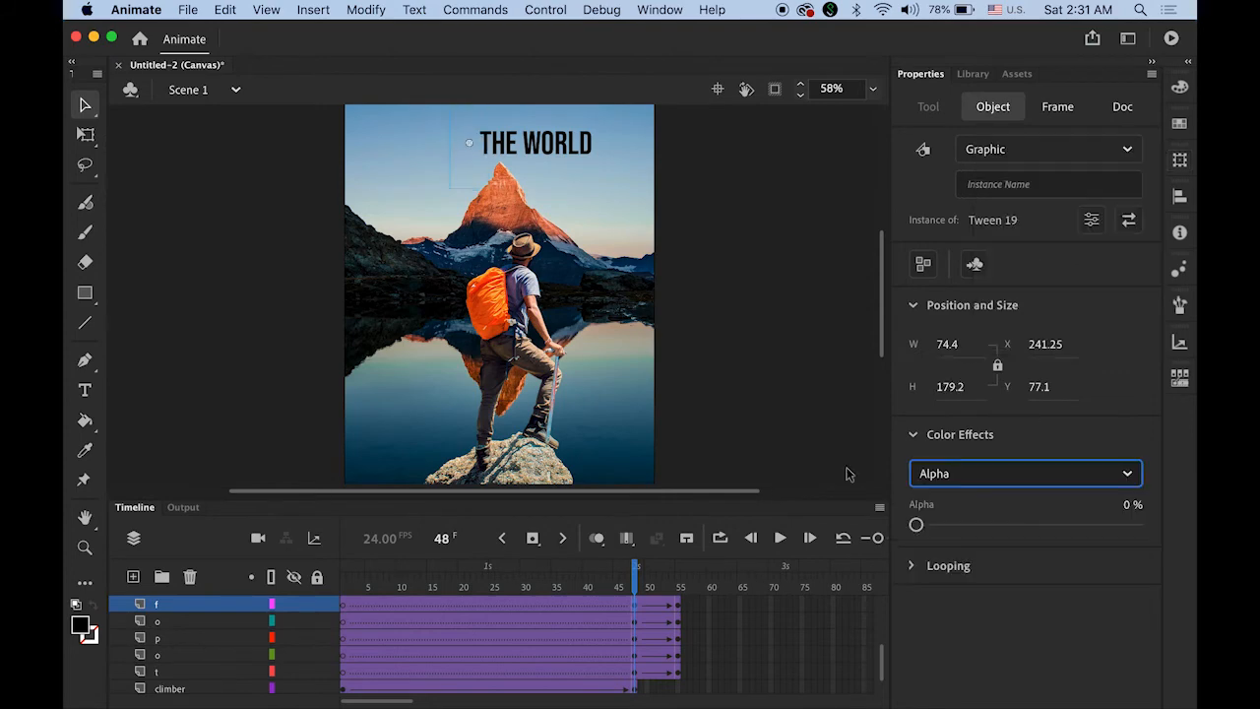
- Scale the letter T of "THE" to 400% at frame 48 and set its alpha to 0%
scroll(640, 630, "up", 3)
left_click(634, 638)
left_click(483, 145)
left_click(1179, 159)
left_click(1024, 167)
type("400")
key("Return")
left_click(1014, 475)
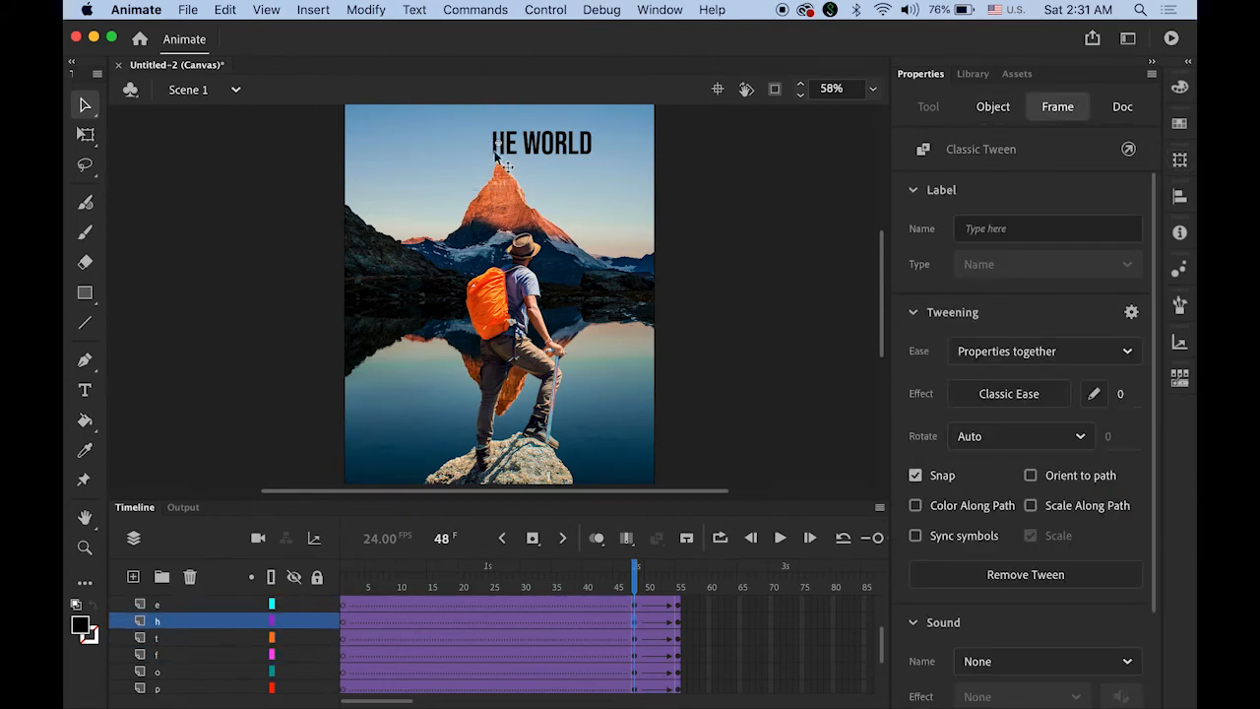
- Scale the letters H and E of "THE" to 400% each at frame 48 and set their alpha to 0%
left_click(496, 154)
left_click(1179, 160)
left_click(1014, 167)
type("400")
key("Return")
left_click(1014, 475)
left_click(634, 605)
left_click(511, 145)
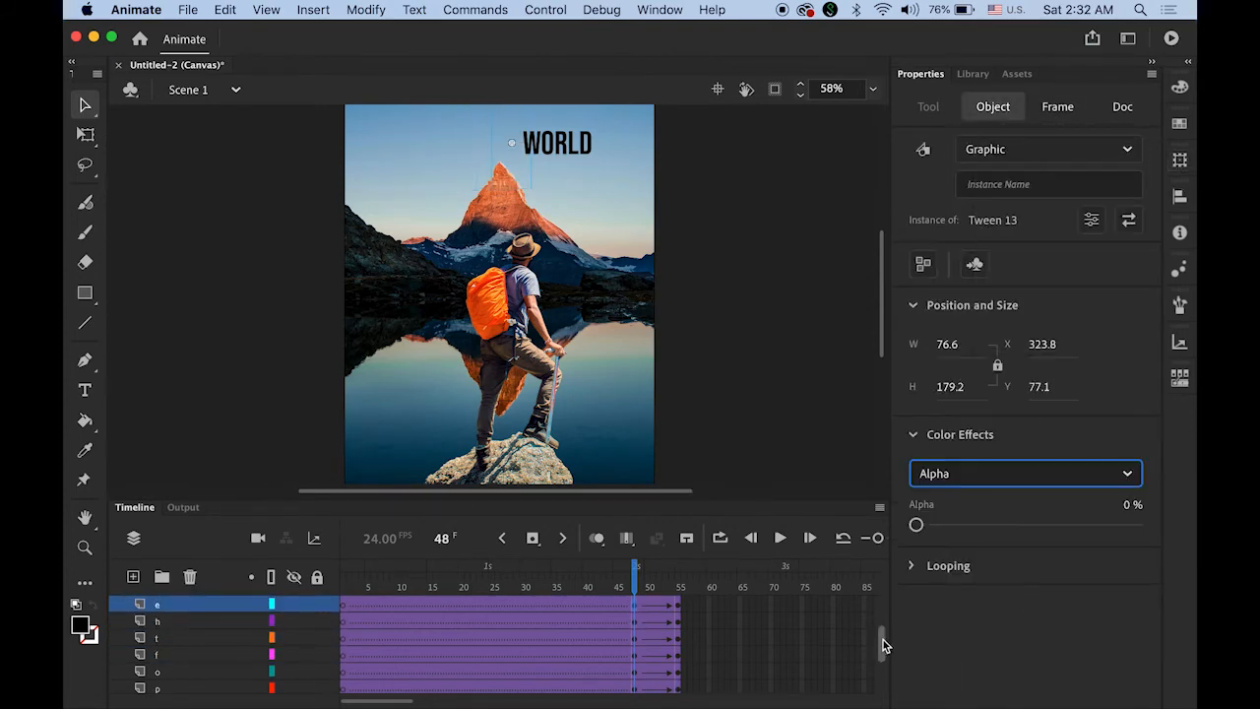
- Scale the letters W and O of "WORLD" to 400% each at frame 48 and set their alpha to 0%
left_click_drag(883, 645, 883, 620)
left_click(634, 655)
left_click(532, 150)
left_click(1179, 160)
left_click(1014, 167)
type("400")
key("Return")
left_click(1014, 473)
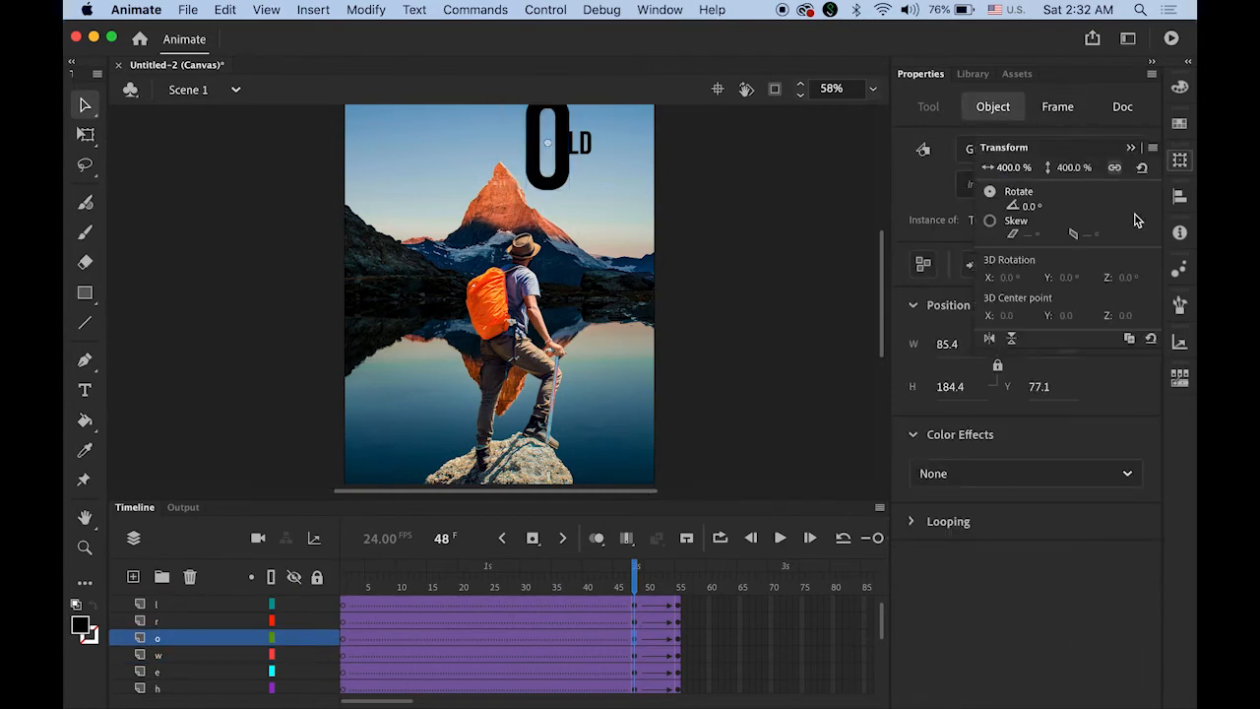
left_click(1014, 474)
- Scale the letters R and L of "WORLD" to 400% each at frame 48 and set their alpha to 0%
left_click(634, 621)
left_click(559, 148)
left_click(1179, 159)
left_click(1014, 167)
type("400")
key("Return")
left_click(1024, 474)
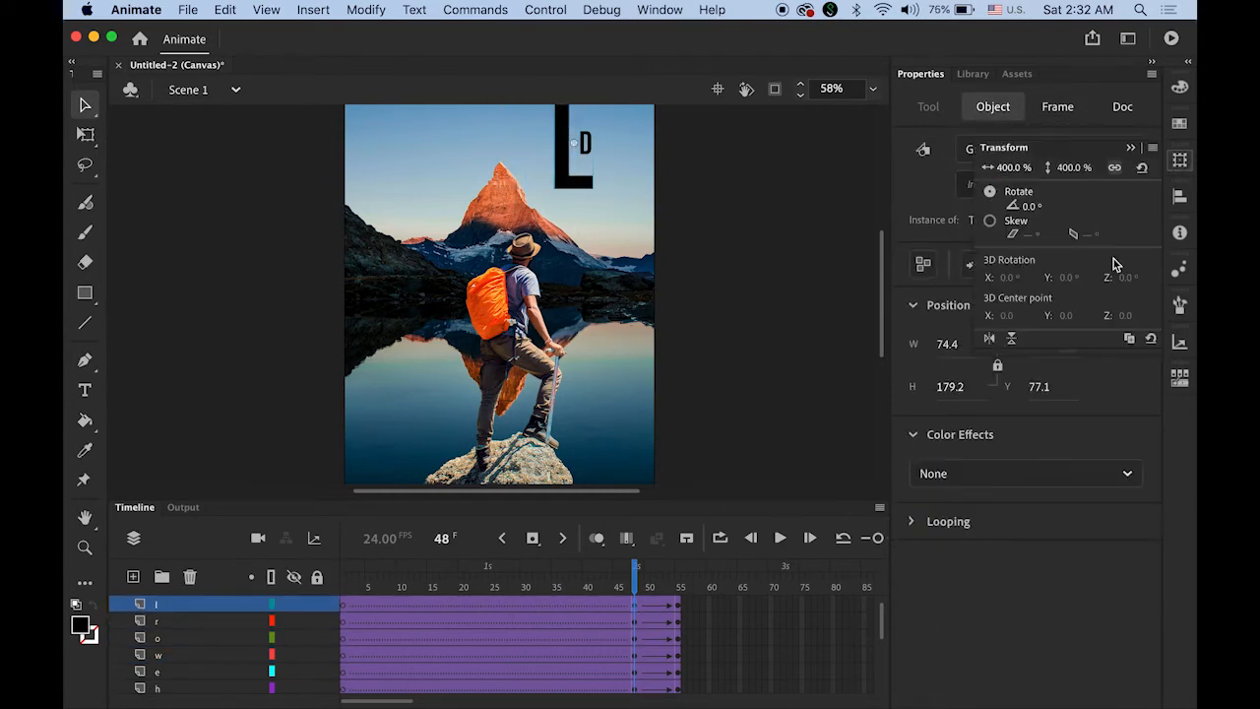
left_click(1024, 473)
- Scale the letter D of "WORLD" to 400% at frame 48 and set its alpha to 0%
scroll(655, 618, "up", 1)
left_click(634, 604)
left_click(1180, 160)
left_click(1014, 167)
type("400")
left_click(1023, 473)
left_click(805, 453)
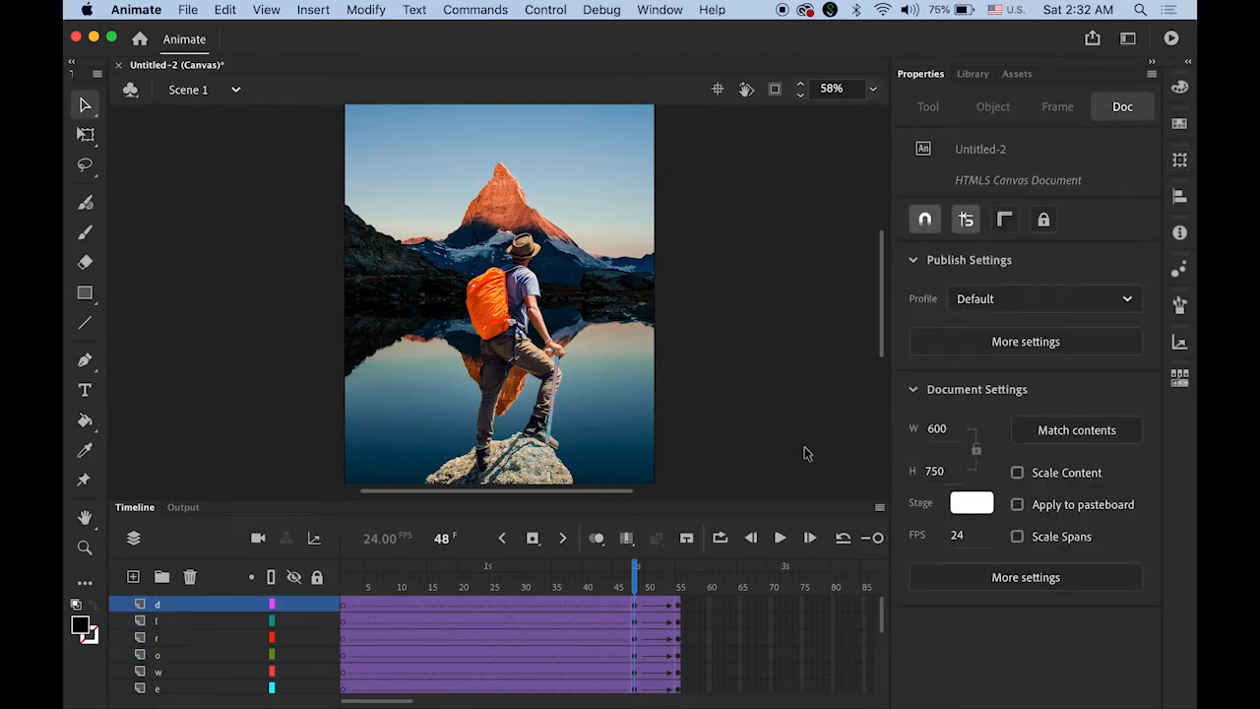
- Set the classic ease strength to 100 for the frame 48 tweens on all letter layers, from D down to the first T
mouse_move(638, 587)
left_mouse_down()
mouse_move(610, 589)
mouse_move(693, 602)
mouse_move(641, 603)
left_mouse_up()
left_click(636, 604)
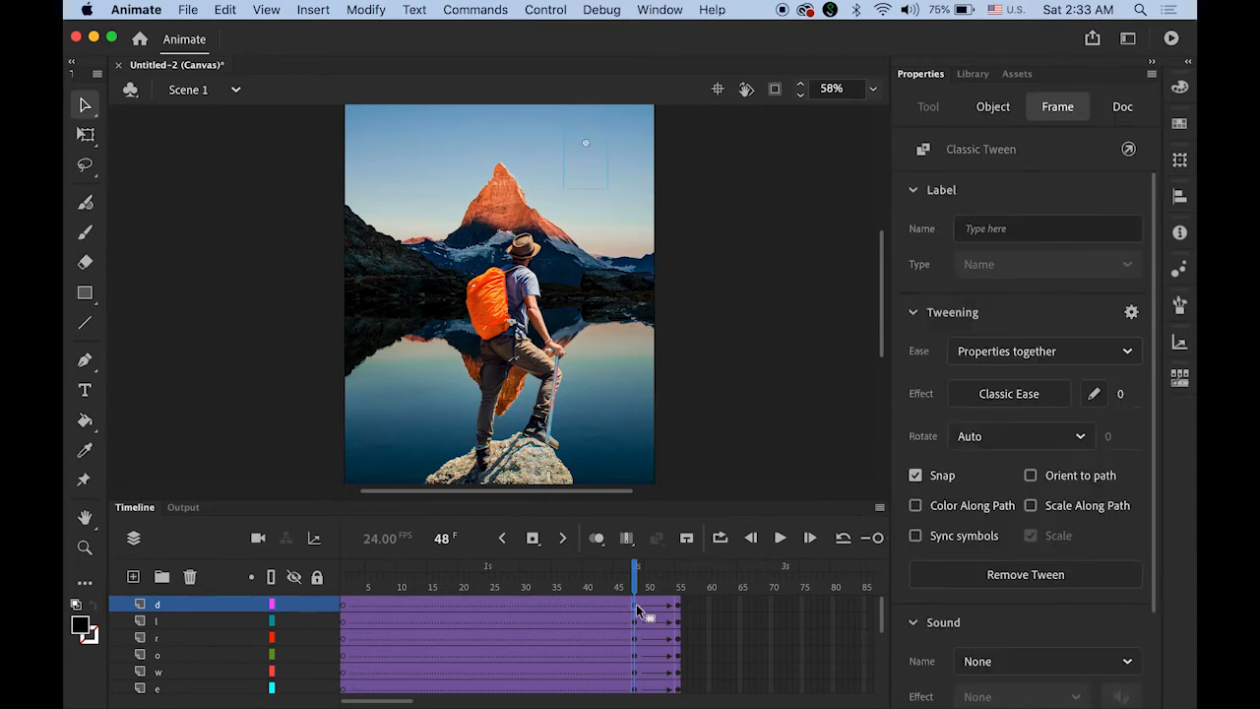
left_click_drag(884, 615, 884, 673)
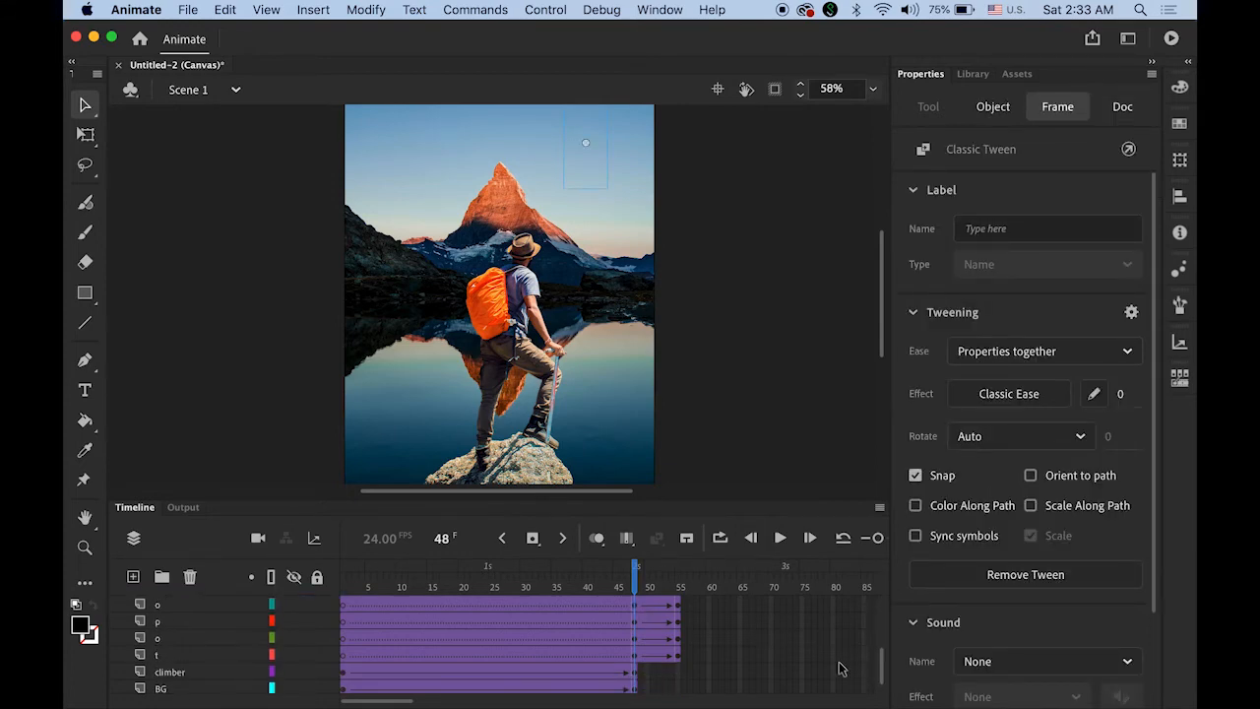
left_click(635, 658)
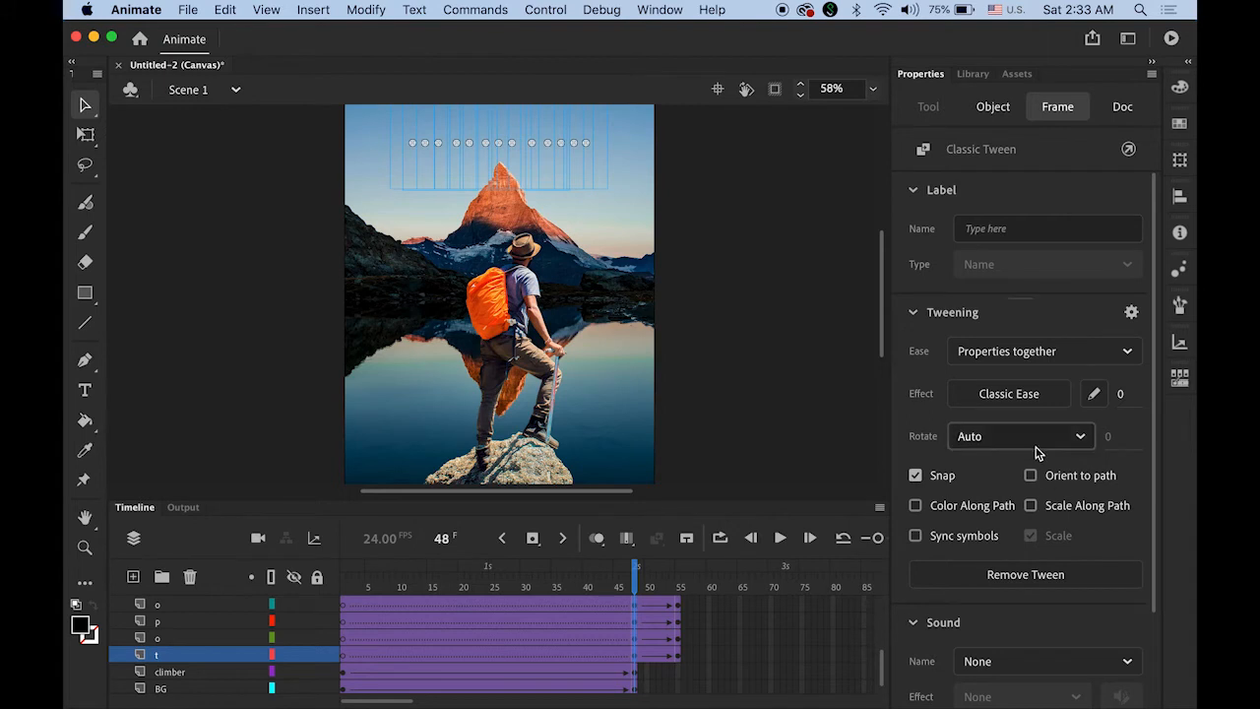
left_click(1123, 396)
type("100")
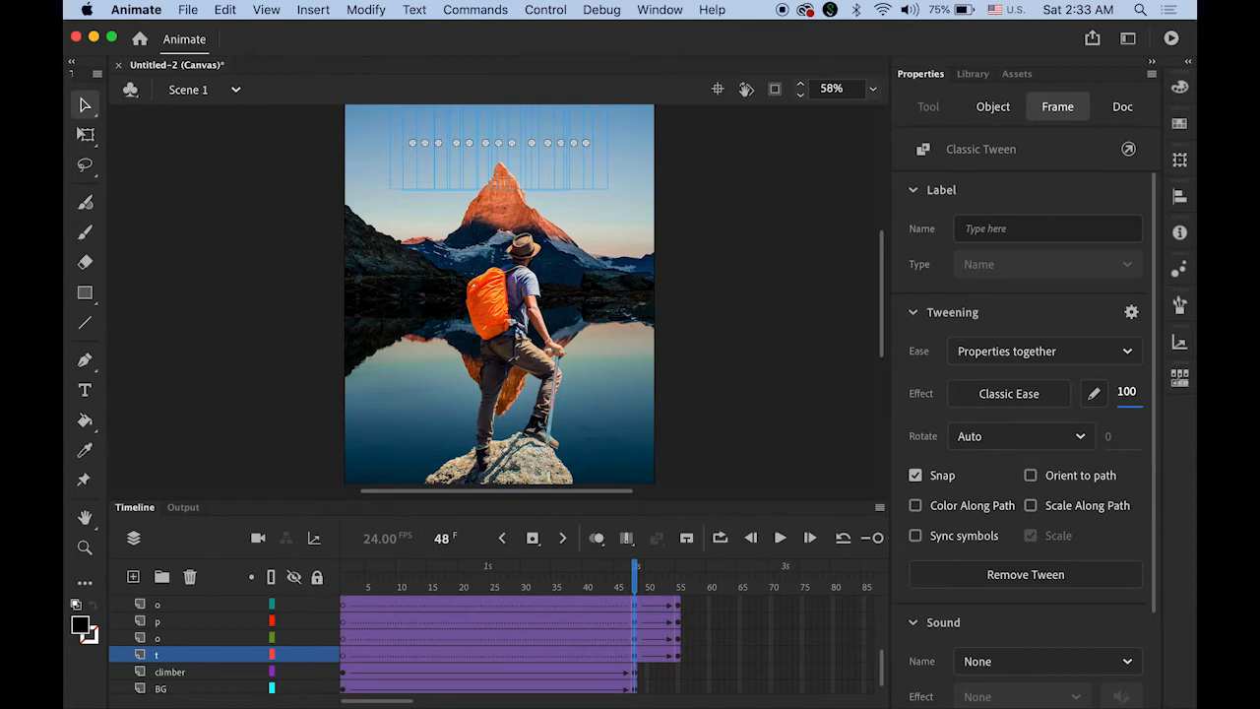
key("Return")
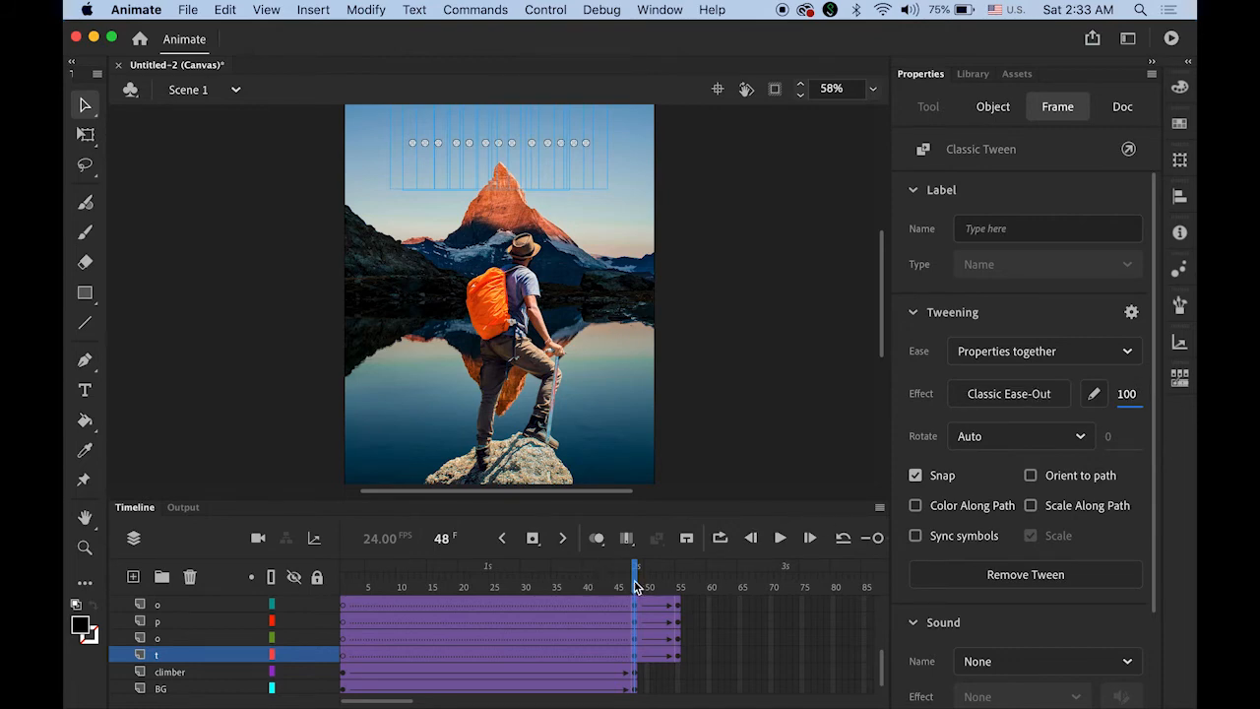
- Play and scrub the letter animation between frames 46 and 55 to check the eased shrink and fade-in
left_click_drag(635, 586, 623, 586)
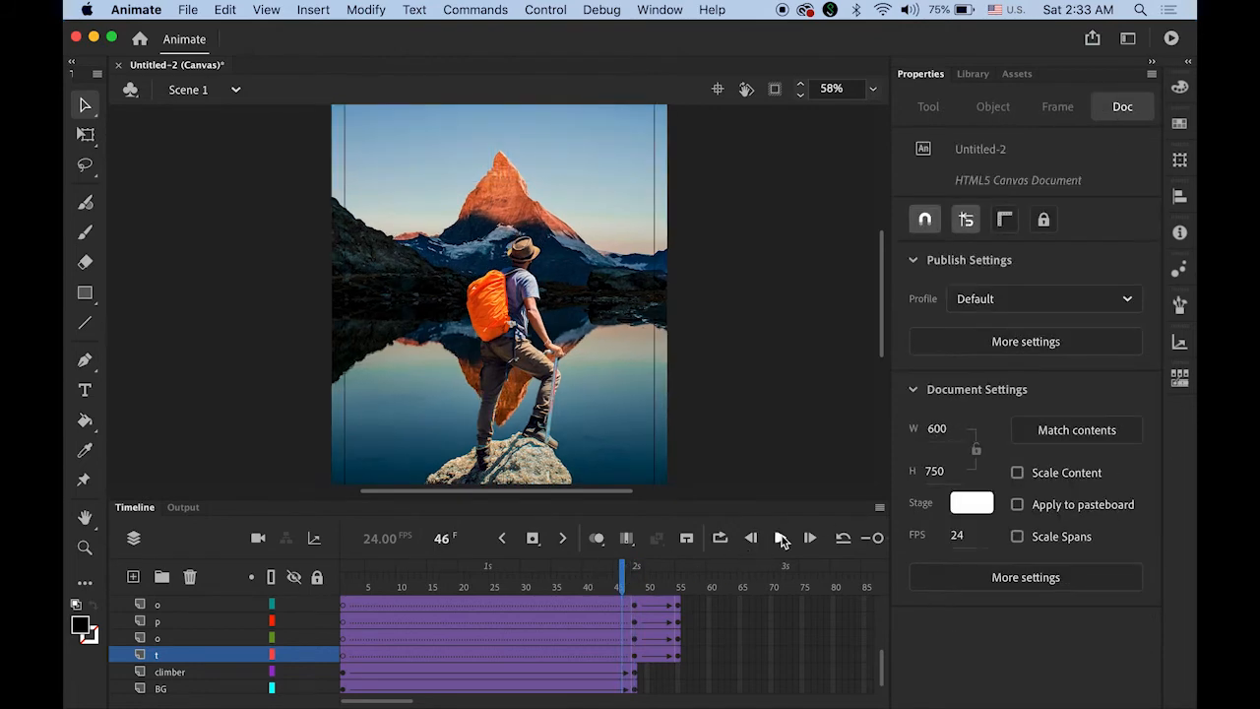
left_click(780, 538)
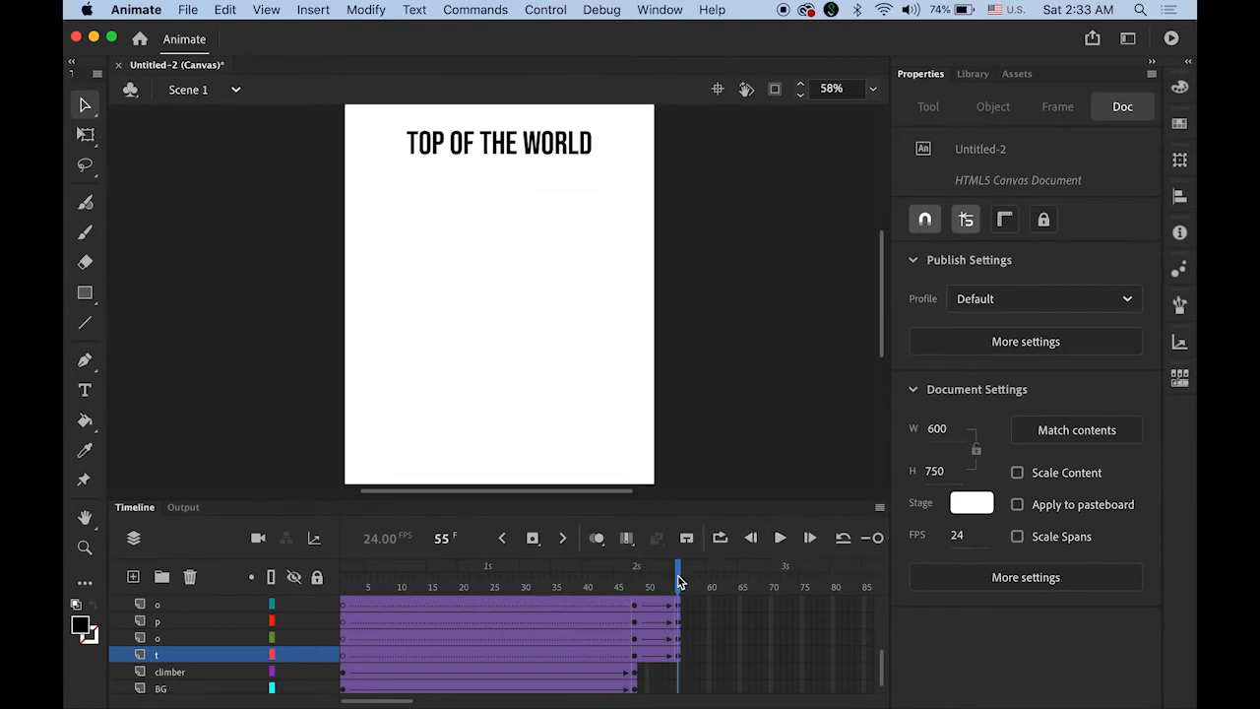
left_click_drag(679, 583, 646, 587)
mouse_move(670, 584)
left_mouse_down()
mouse_move(631, 588)
mouse_move(647, 588)
left_mouse_up()
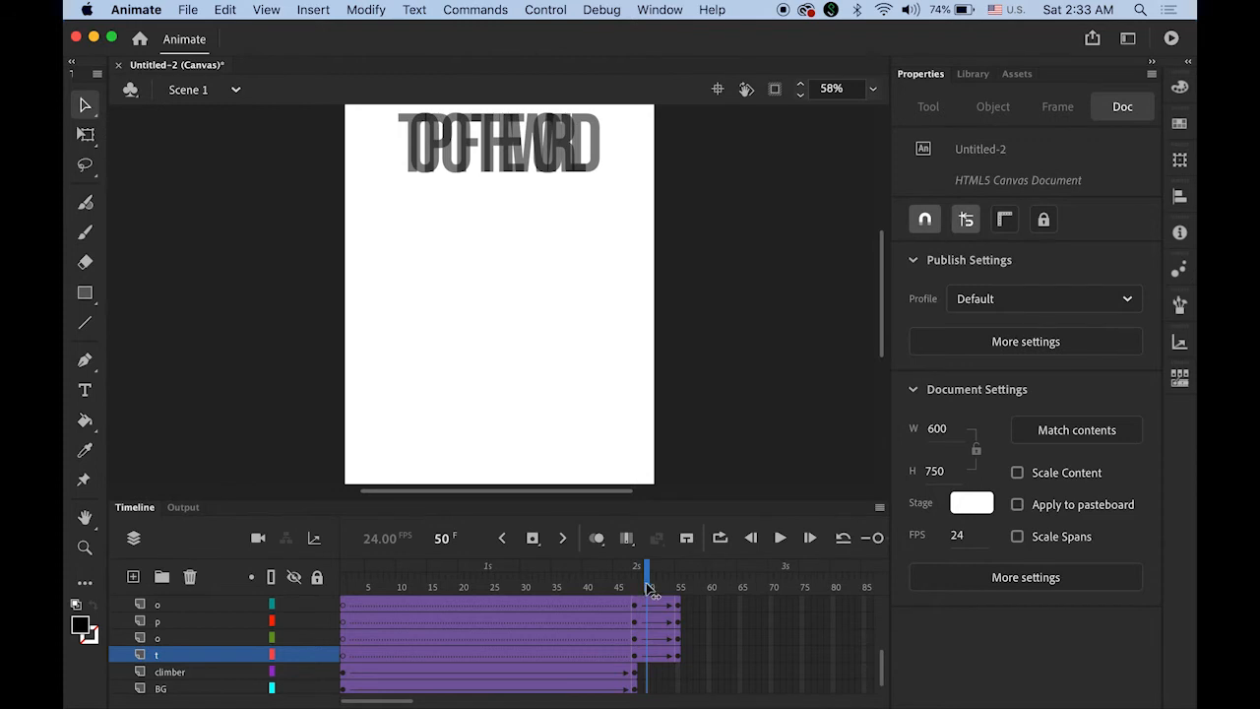
left_click_drag(650, 587, 661, 590)
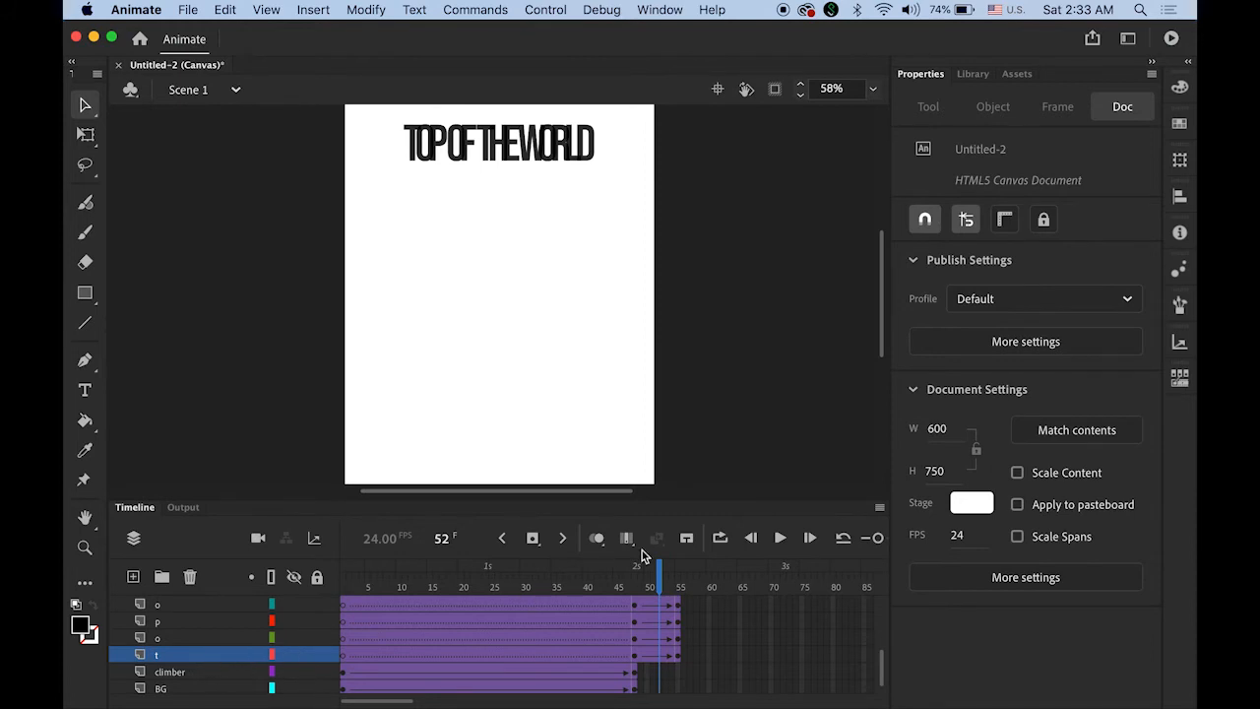
mouse_move(660, 581)
left_mouse_down()
mouse_move(626, 583)
mouse_move(640, 586)
left_mouse_up()
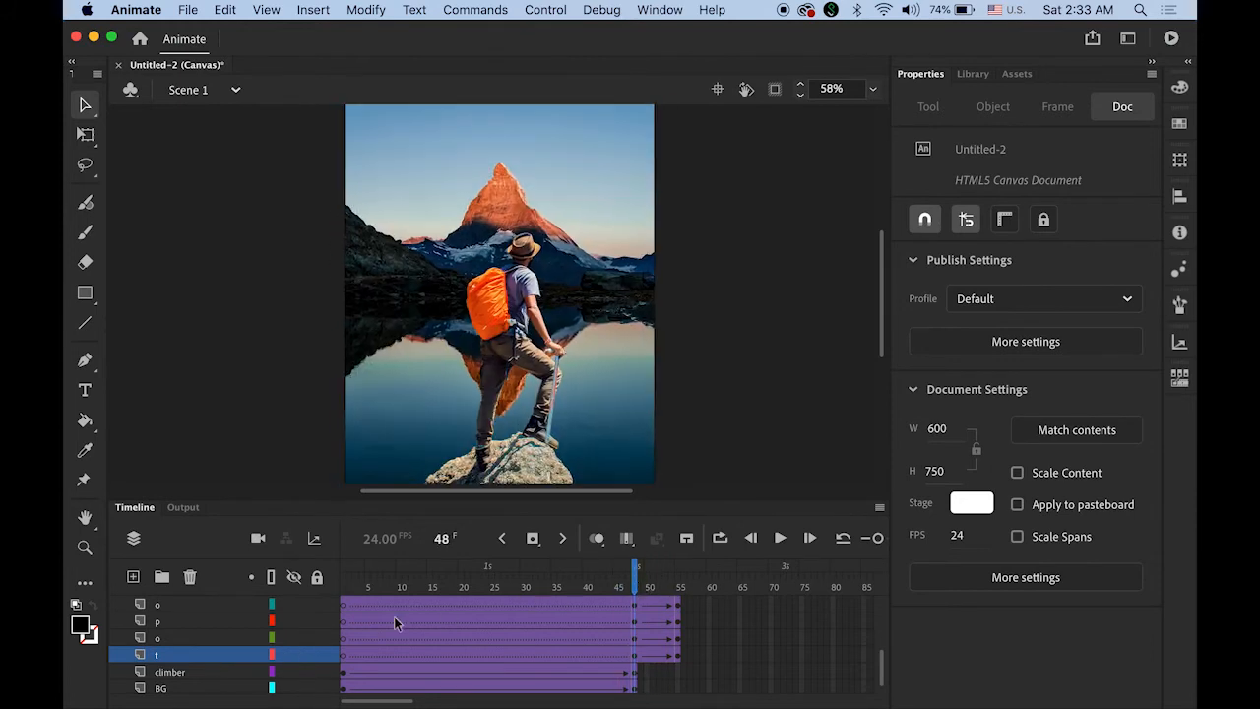
- Shift all frames of the O and P layers of "TOP" 3 and 6 frames later respectively
left_click(159, 639)
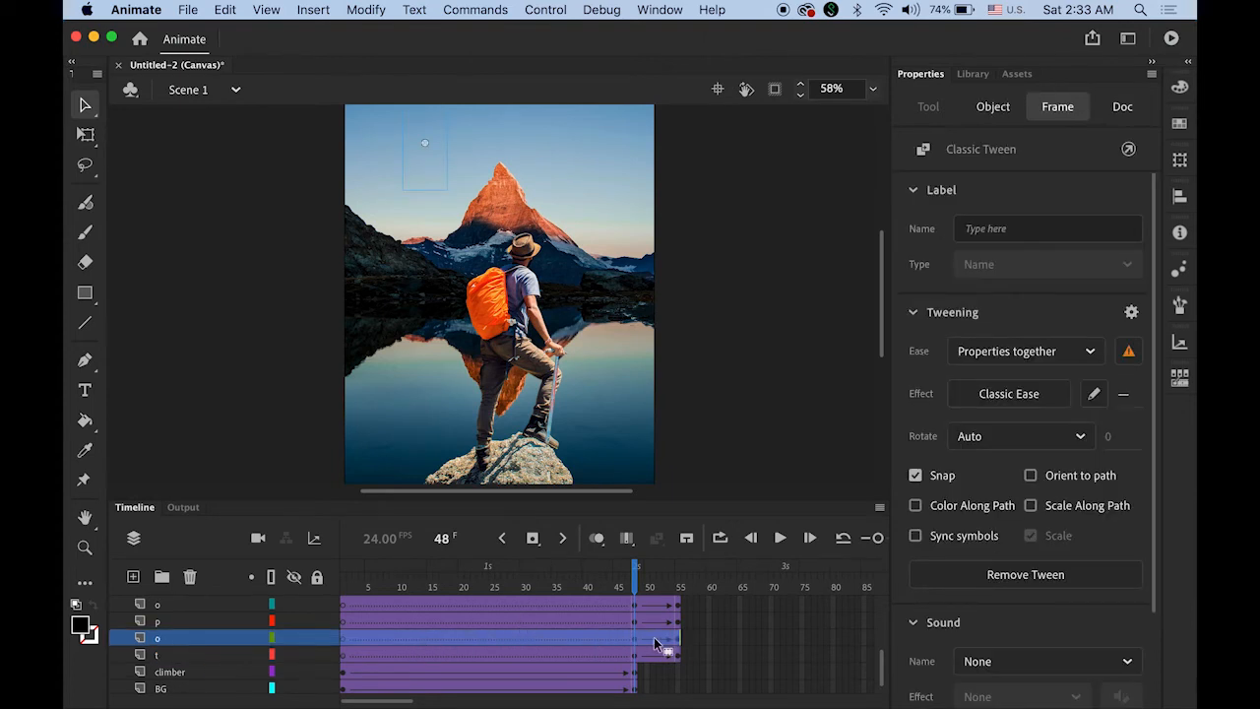
left_click_drag(655, 642, 673, 645)
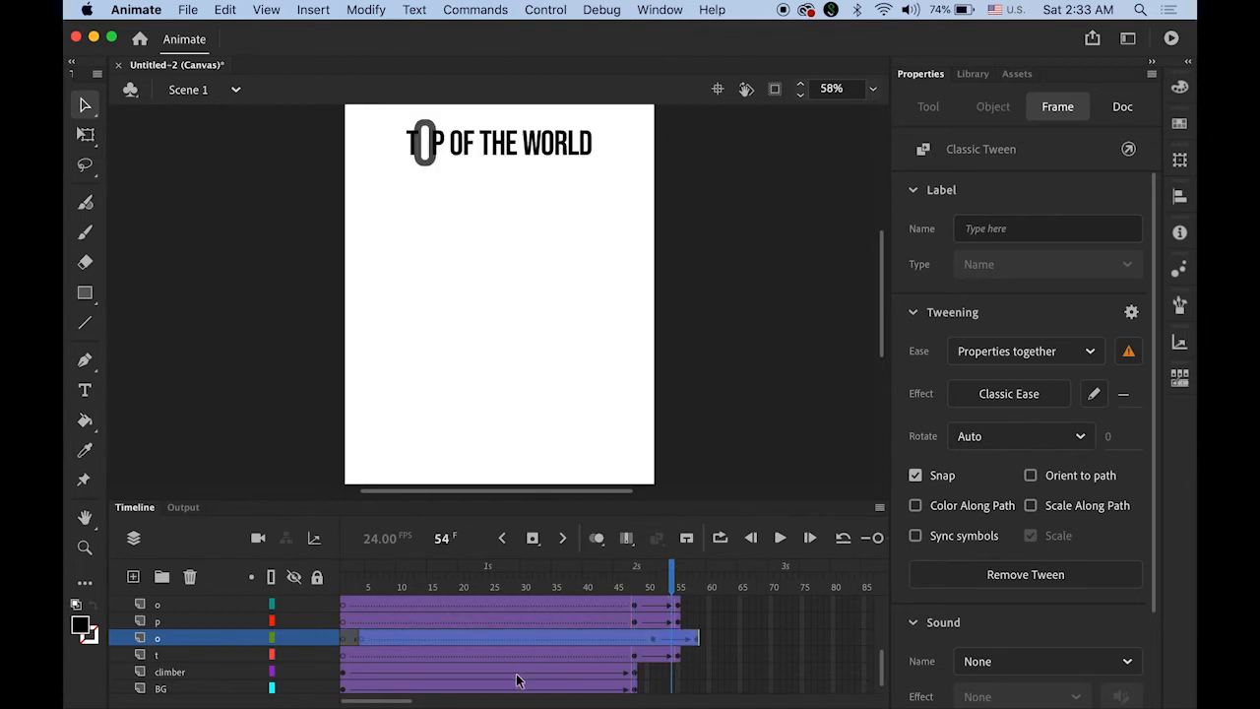
left_click(173, 621)
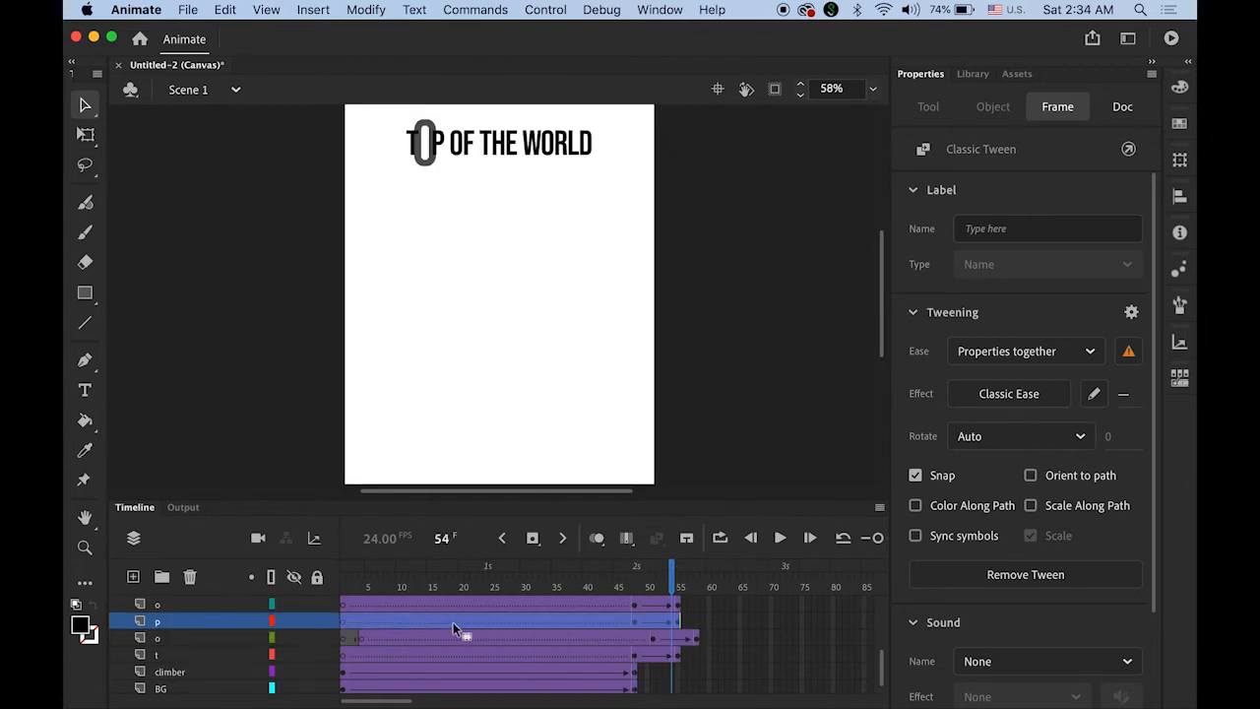
left_click_drag(649, 626, 689, 627)
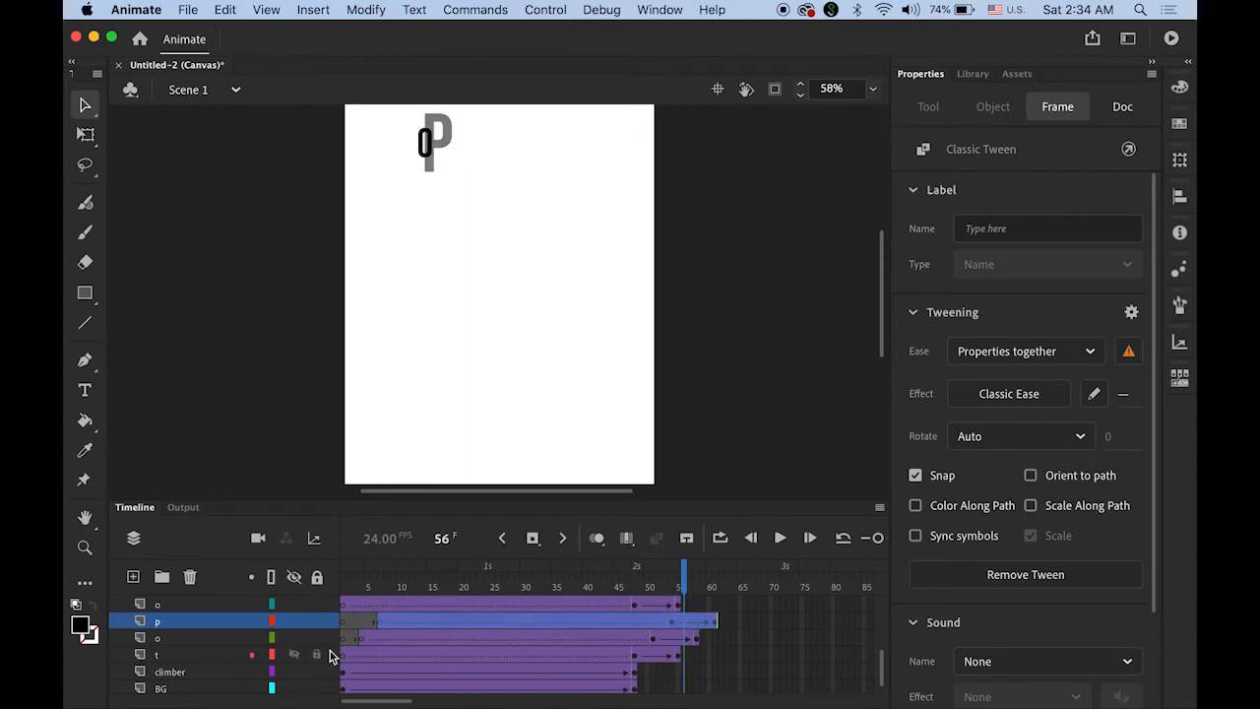
- Shift all frames of the O and F layers of "OF" 9 and 12 frames later respectively
left_click(169, 606)
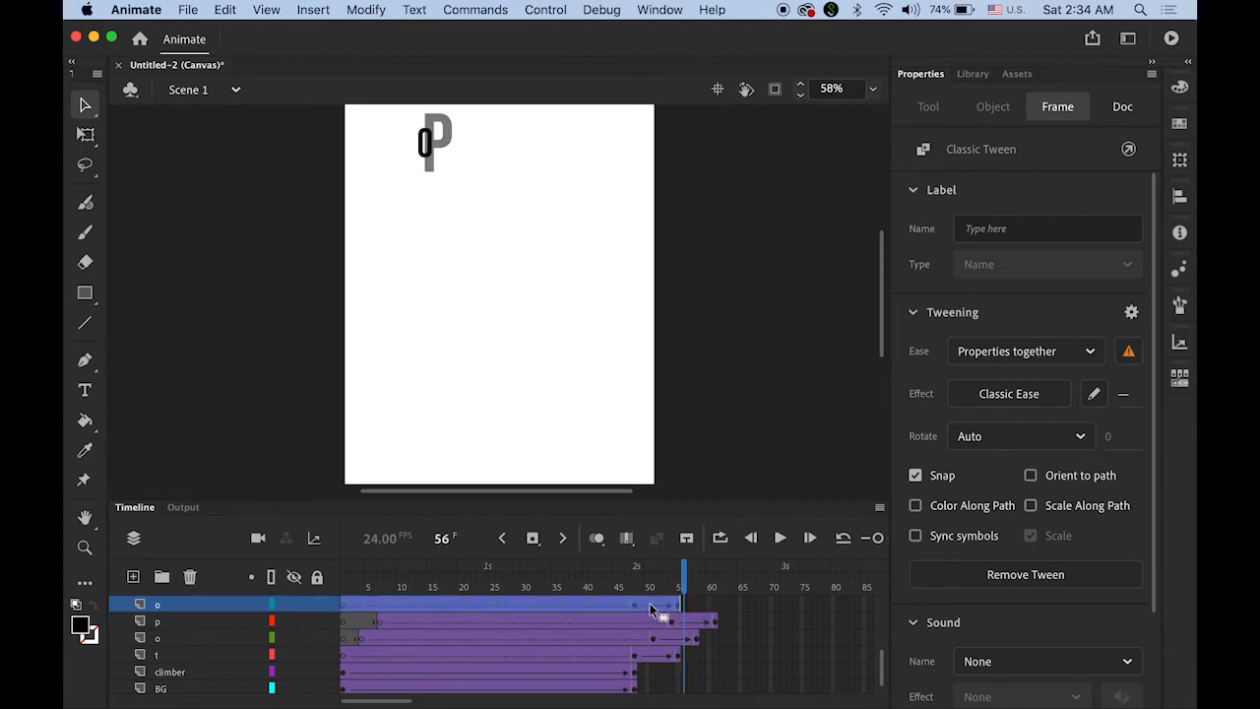
left_click_drag(650, 610, 707, 610)
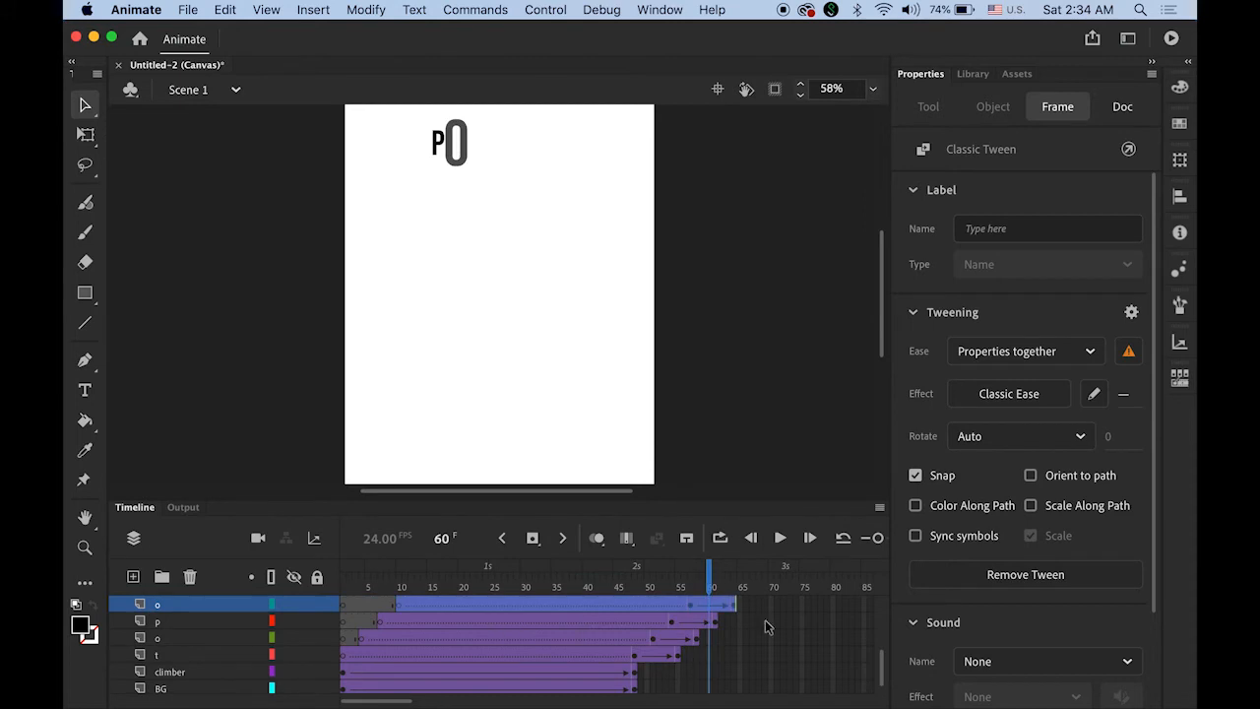
left_click_drag(883, 668, 883, 653)
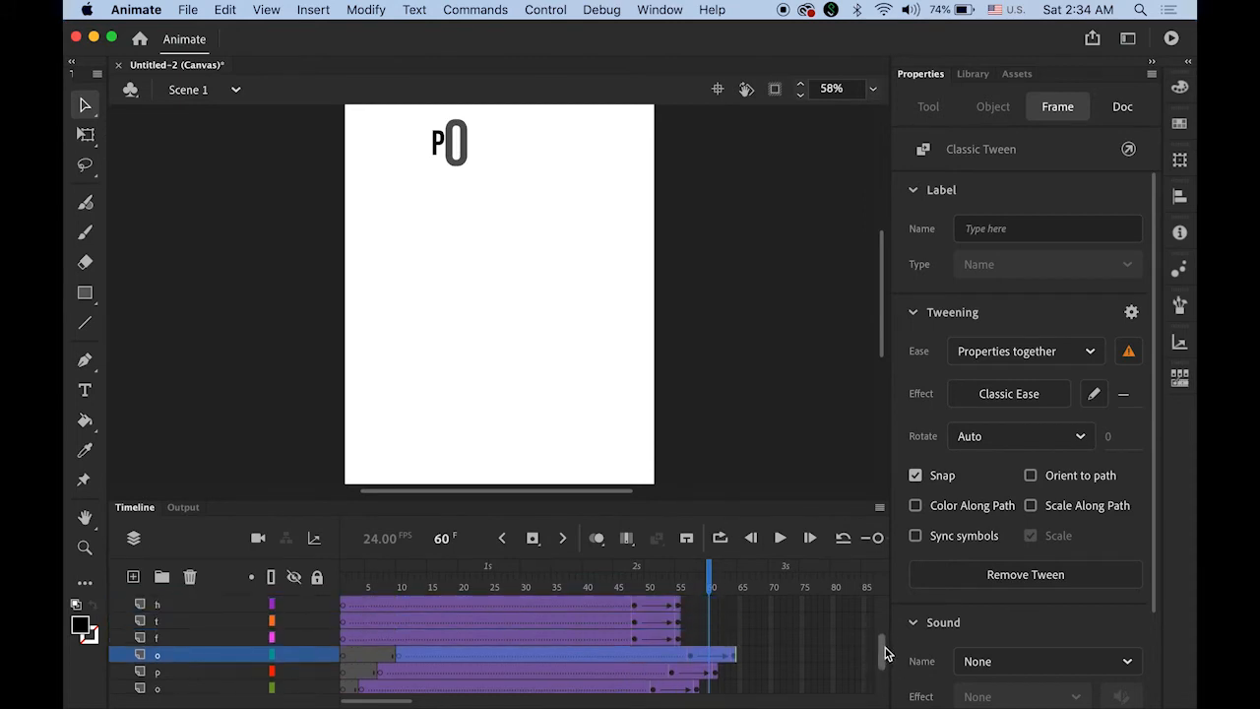
left_click(177, 638)
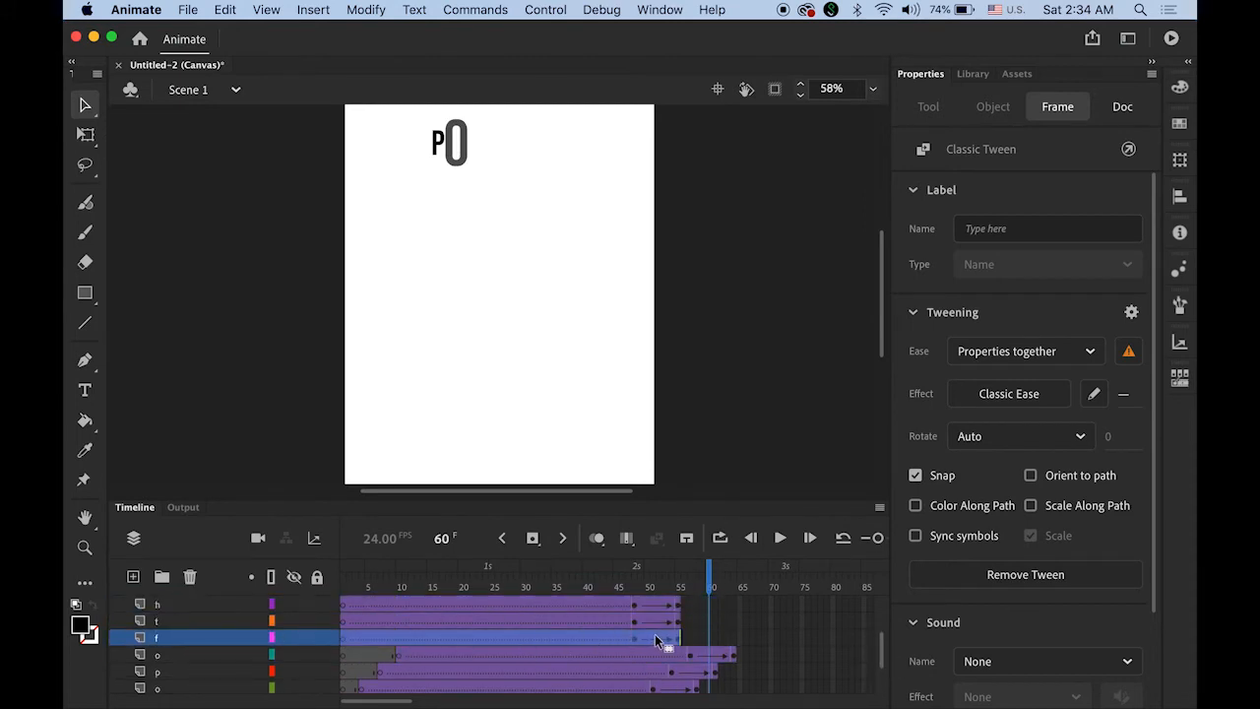
left_click_drag(654, 638, 729, 642)
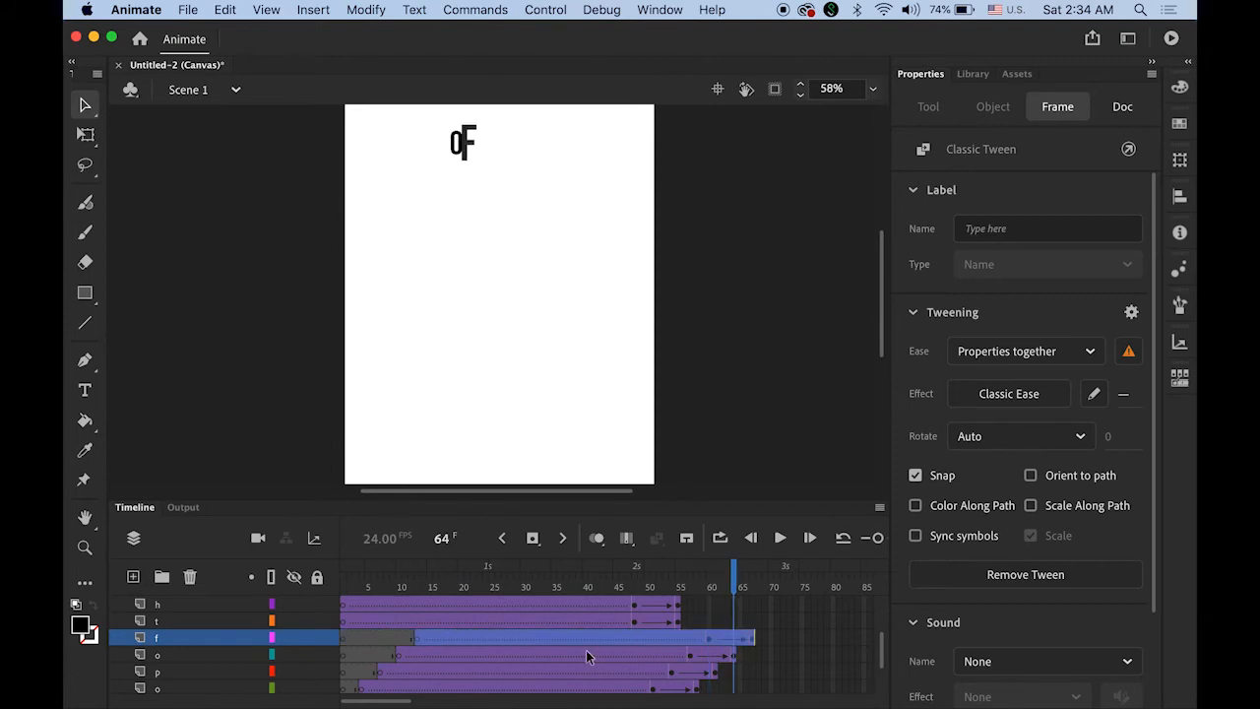
- Shift all frames of the T layer of "THE" 15 frames later, so its fade-in starts at frame 63
left_click(179, 621)
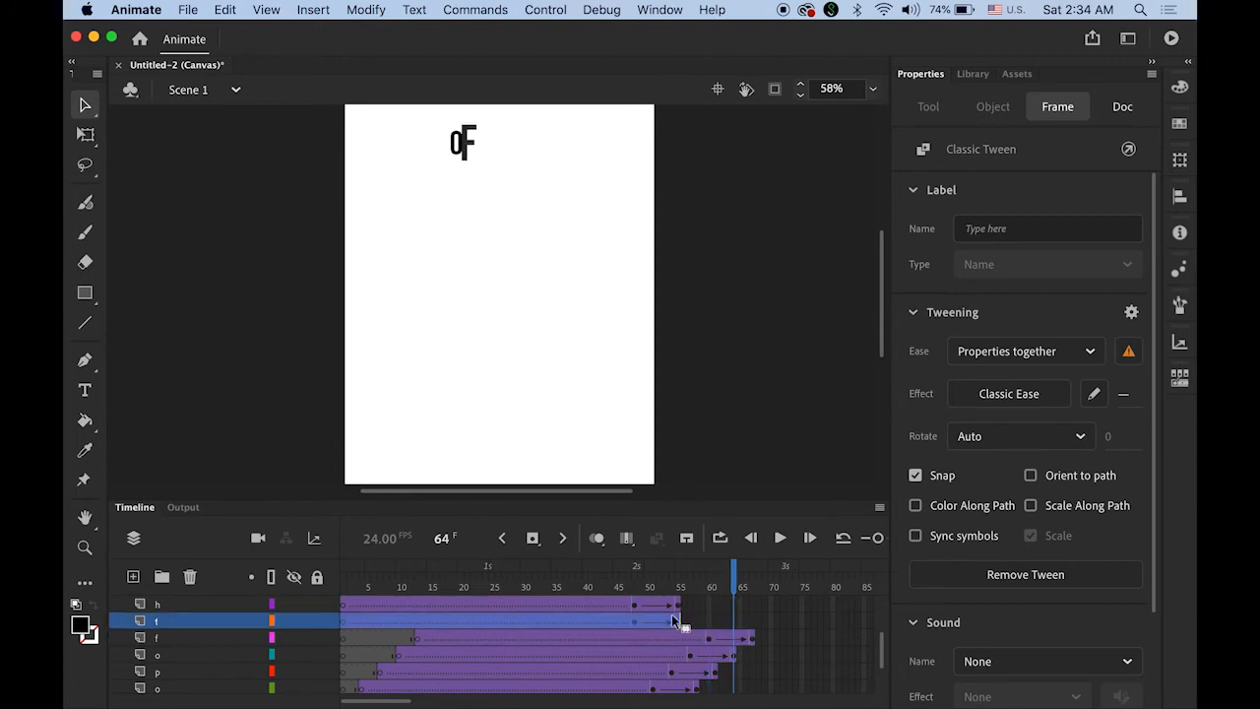
left_click_drag(677, 622, 758, 626)
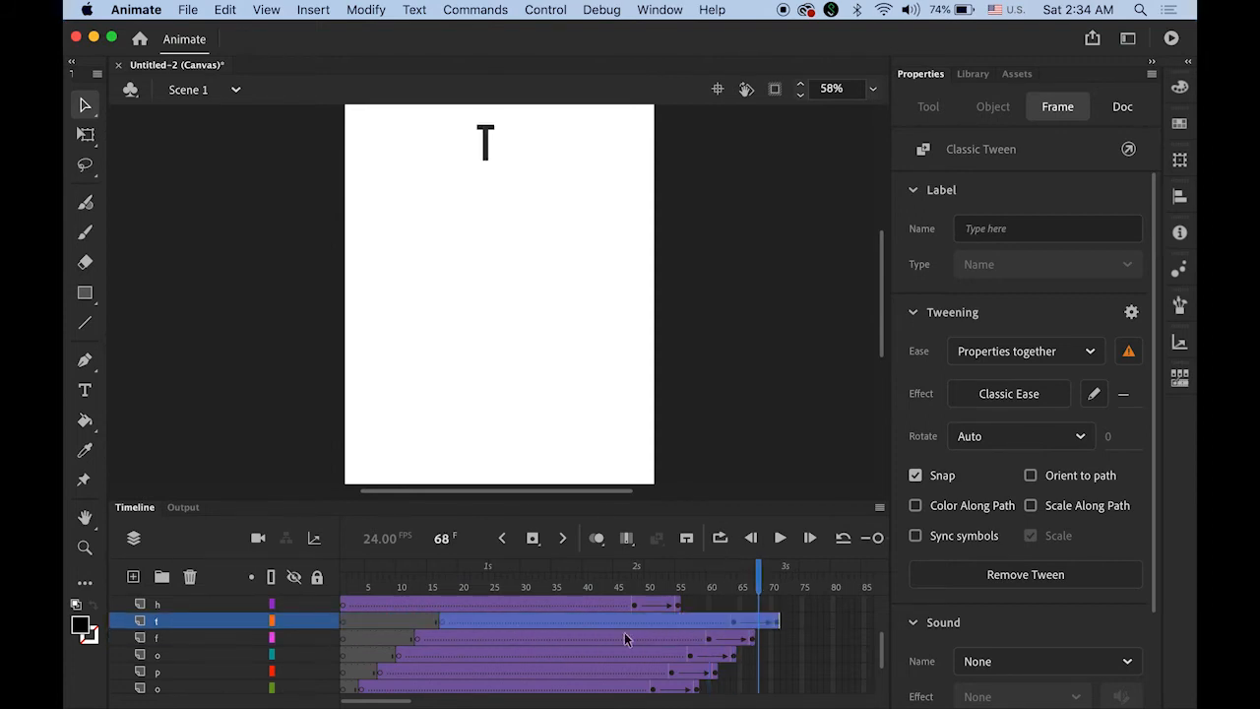
key("super+z")
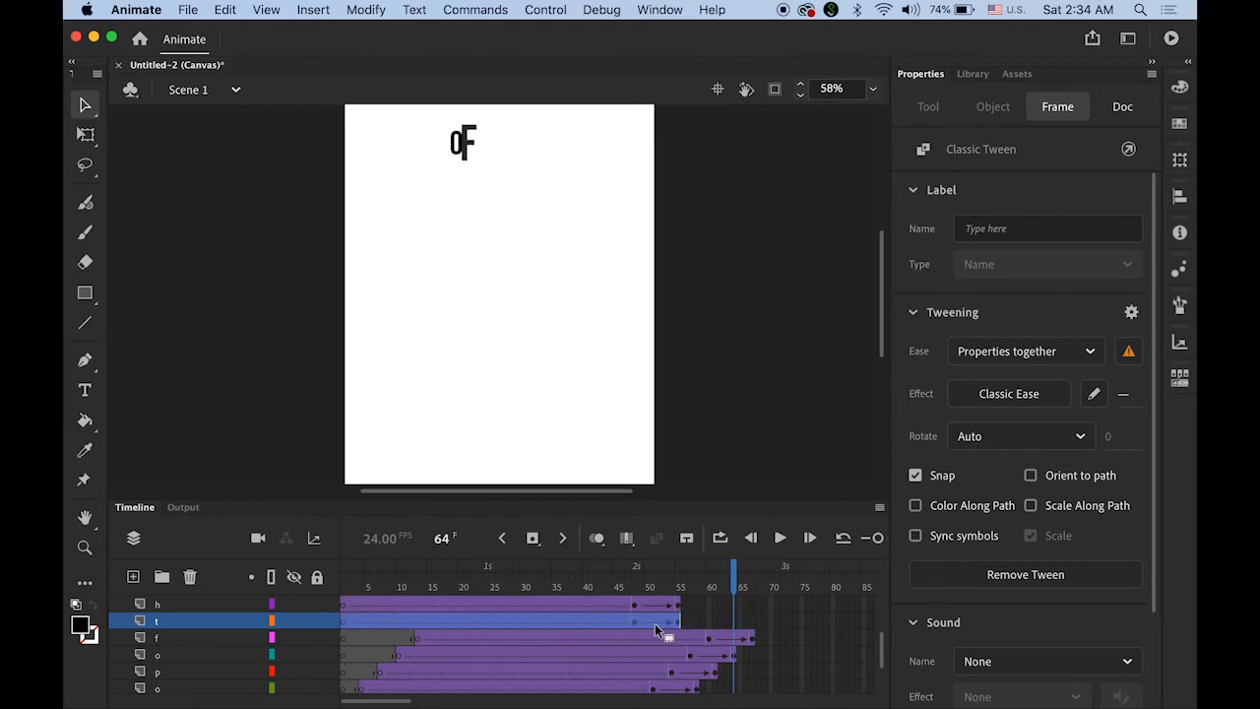
left_click_drag(677, 624, 751, 633)
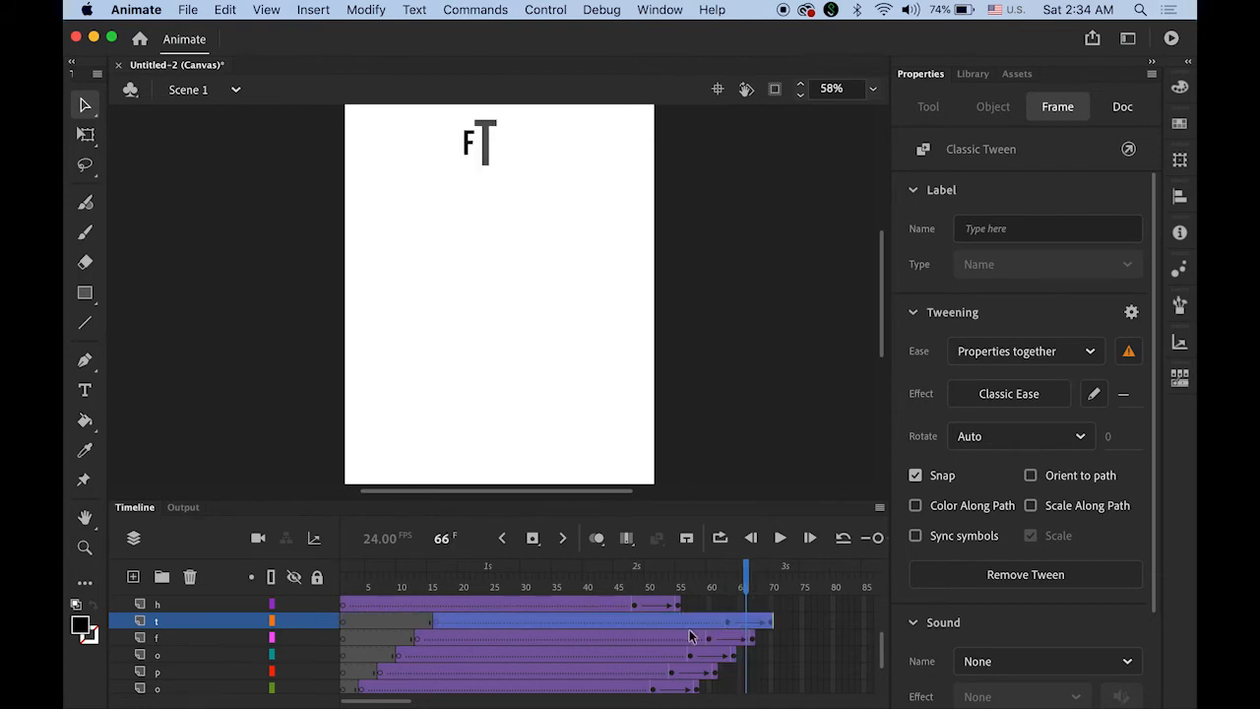
- Shift all frames of the H and E layers of "THE" 18 and 21 frames later respectively
left_click(197, 605)
left_click_drag(671, 603, 775, 606)
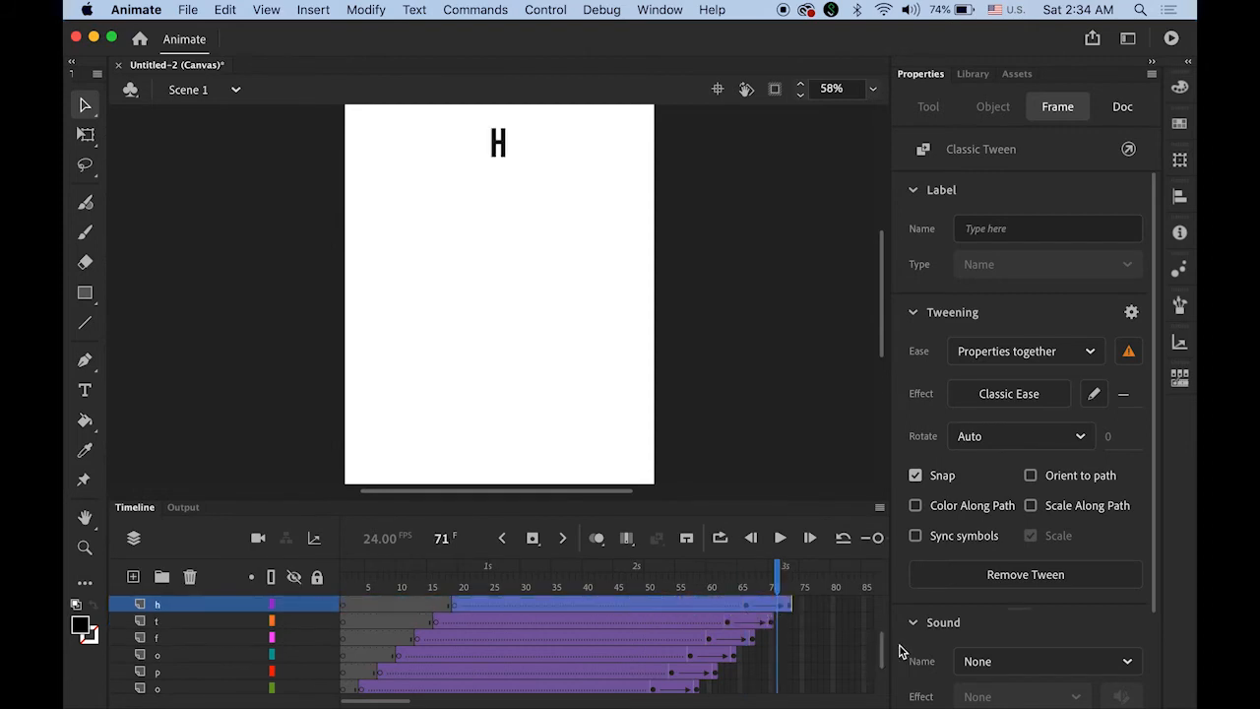
left_click_drag(880, 660, 885, 631)
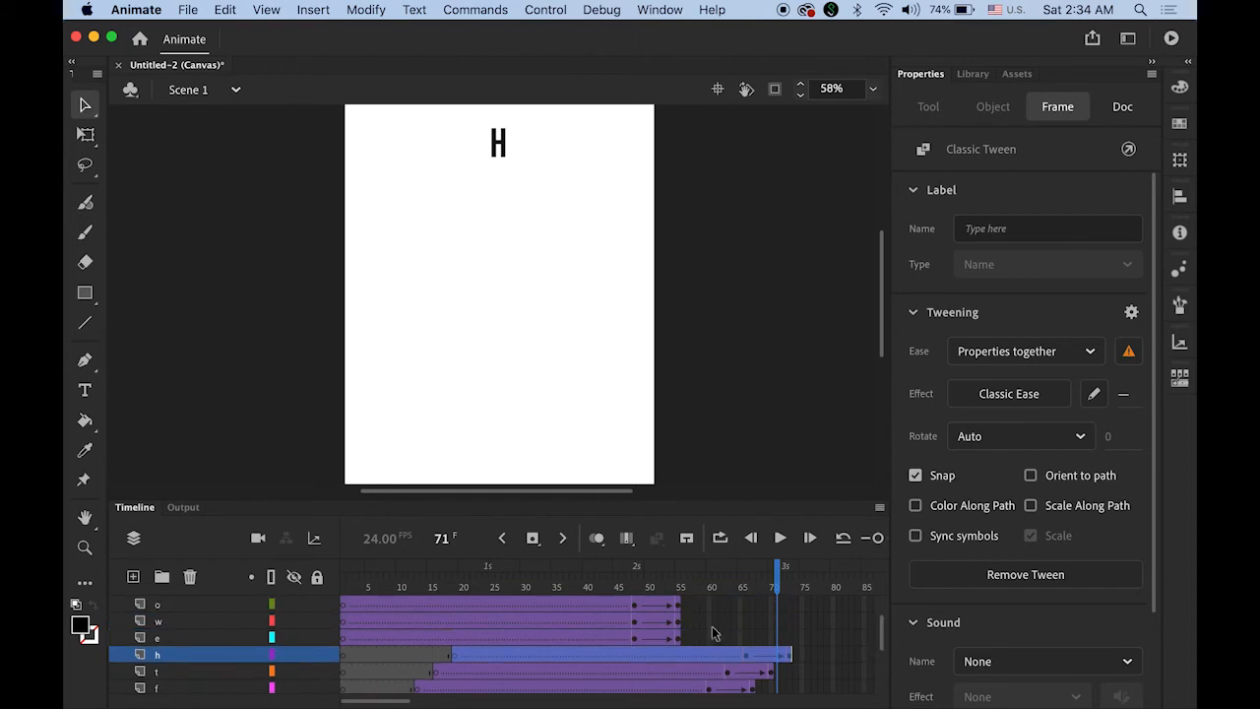
left_click(202, 638)
left_click_drag(650, 636, 781, 631)
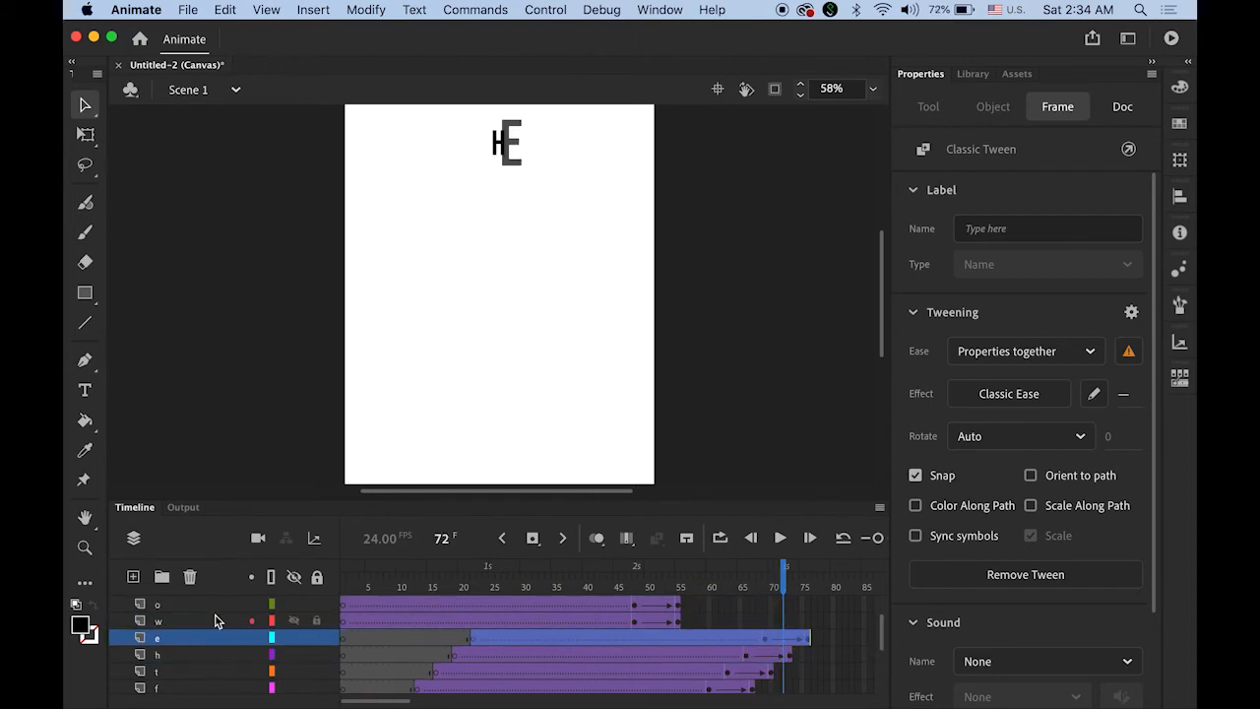
- Shift all frames of the W and O layers of "WORLD" 24 and 27 frames later respectively
left_click(188, 619)
left_click_drag(650, 628, 802, 635)
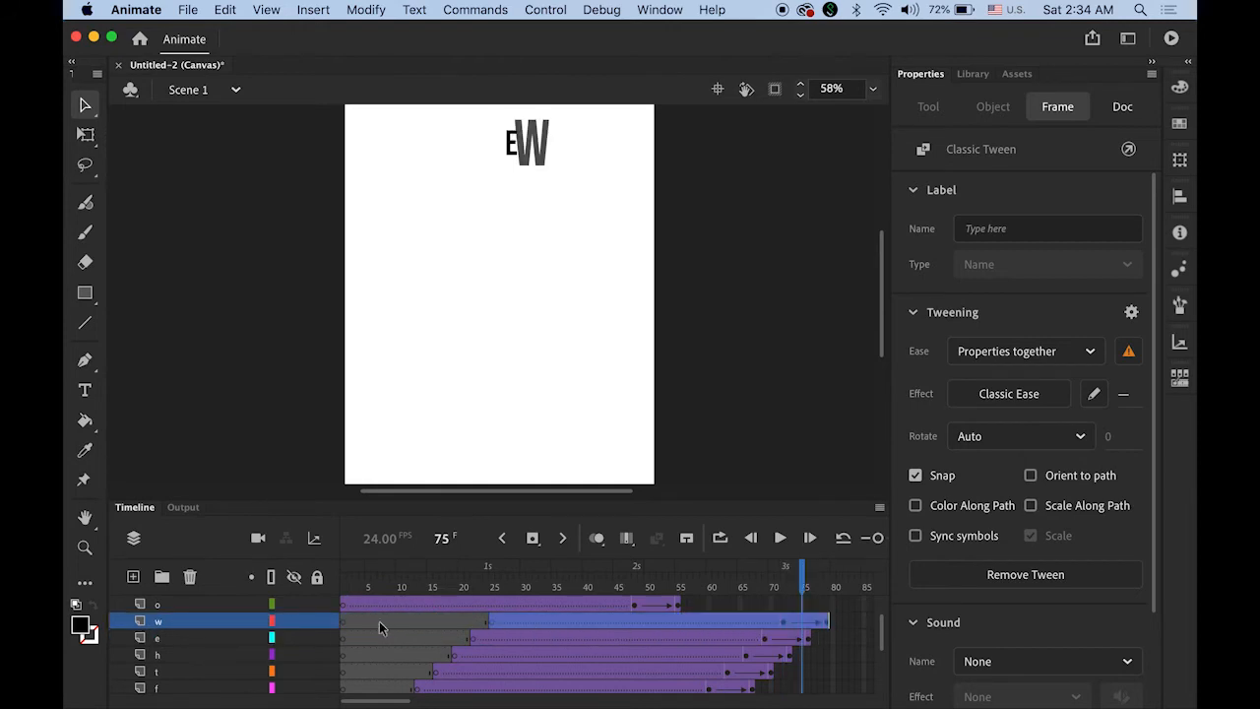
left_click(198, 605)
left_click_drag(650, 609, 825, 611)
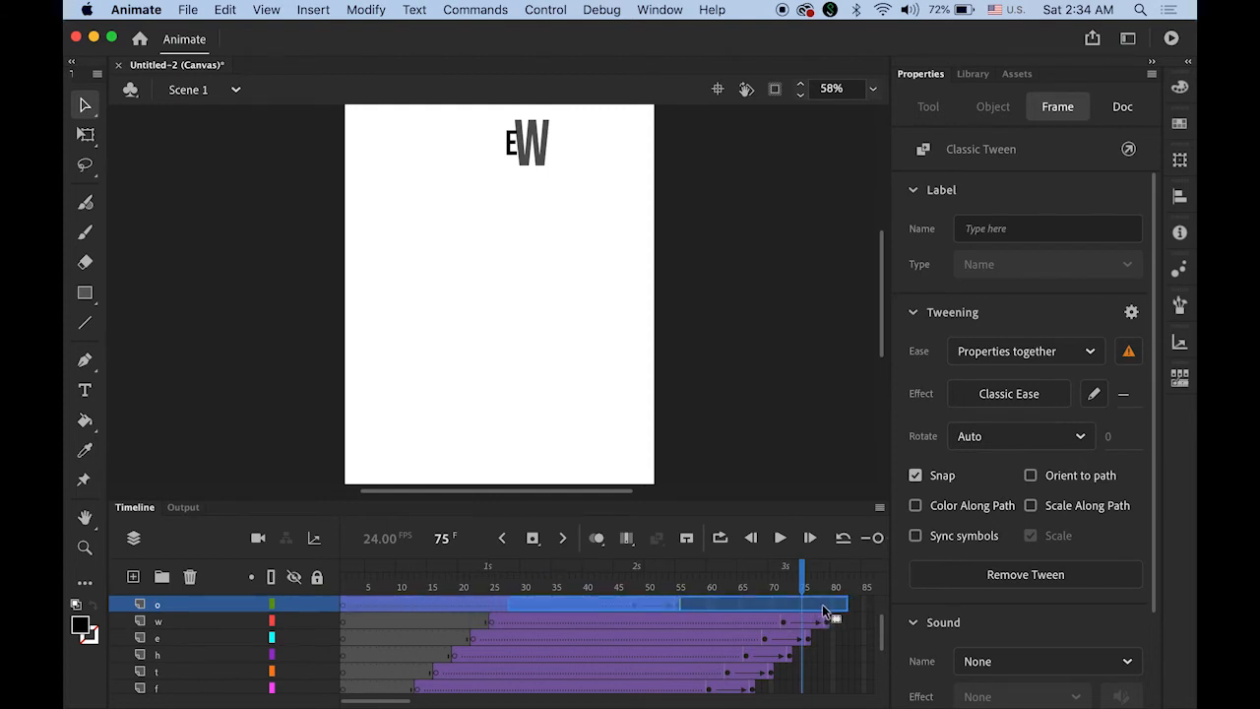
- Shift all frames of the R layer of "WORLD" 30 frames later, so its fade-in starts at frame 78
scroll(882, 631, "up", 1)
scroll(882, 631, "up", 1)
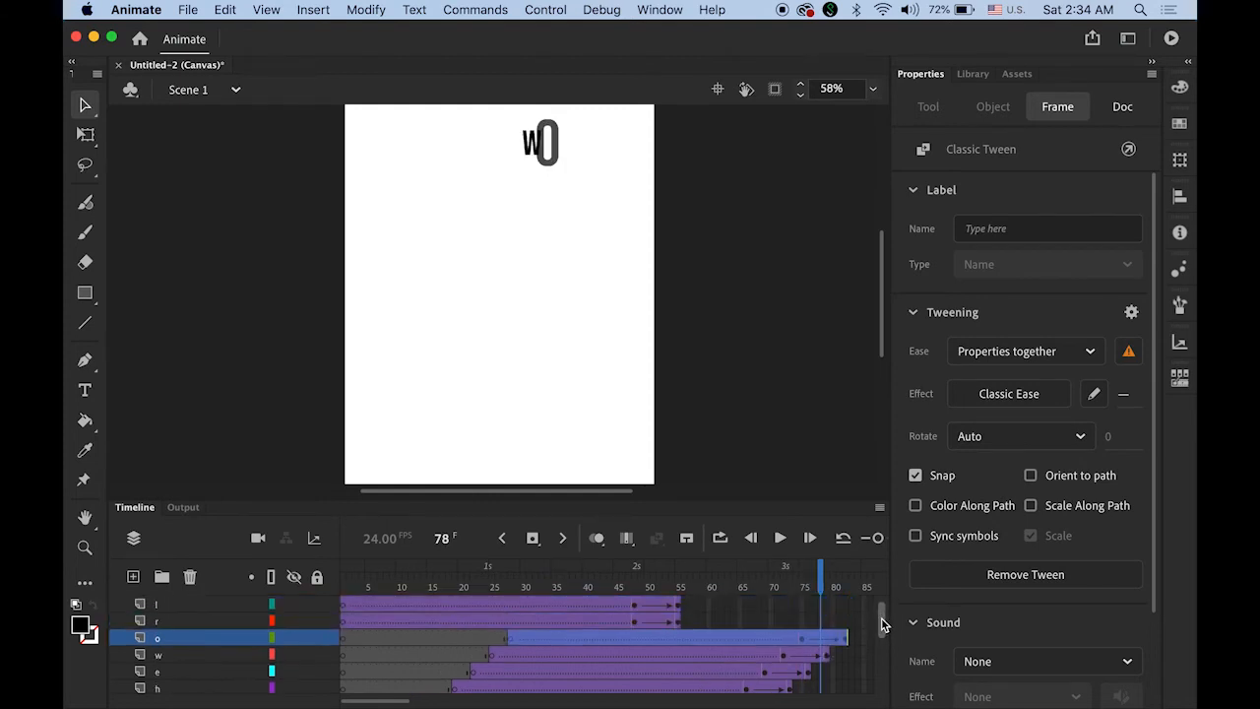
left_click(189, 622)
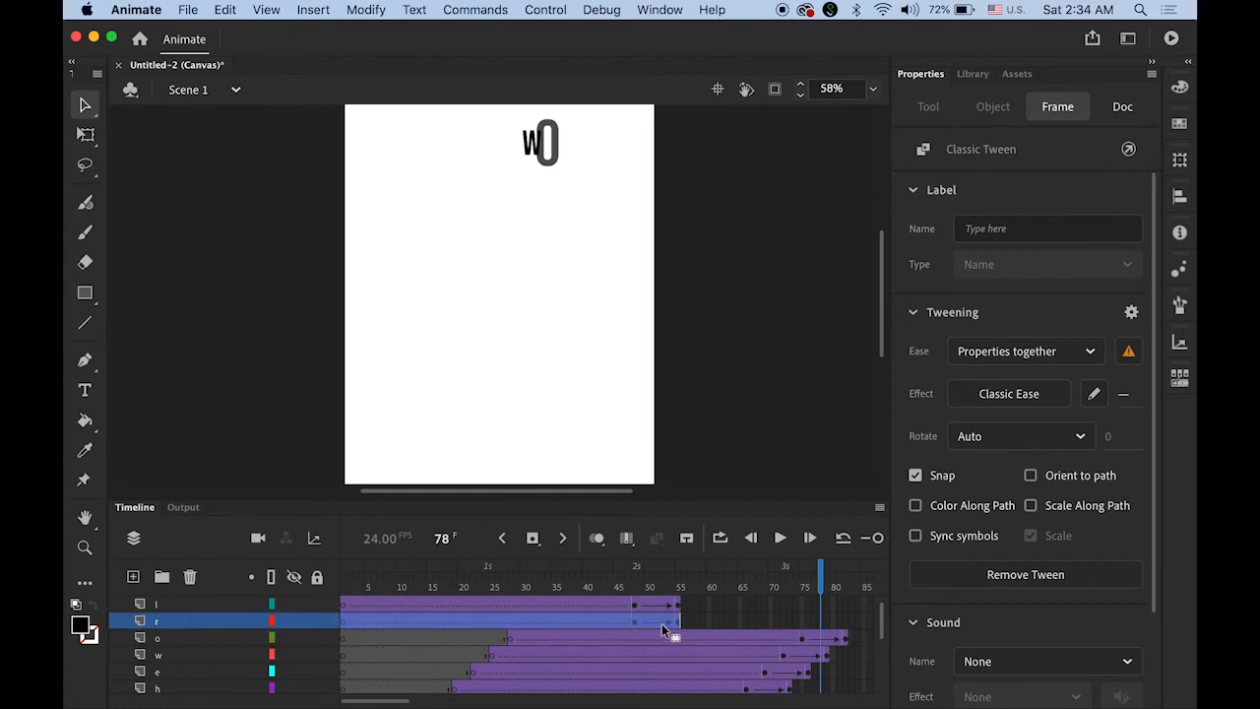
left_click_drag(662, 624, 842, 624)
- Shift all frames of the L and D layers of "WORLD" 33 and 36 frames later respectively
left_click(189, 604)
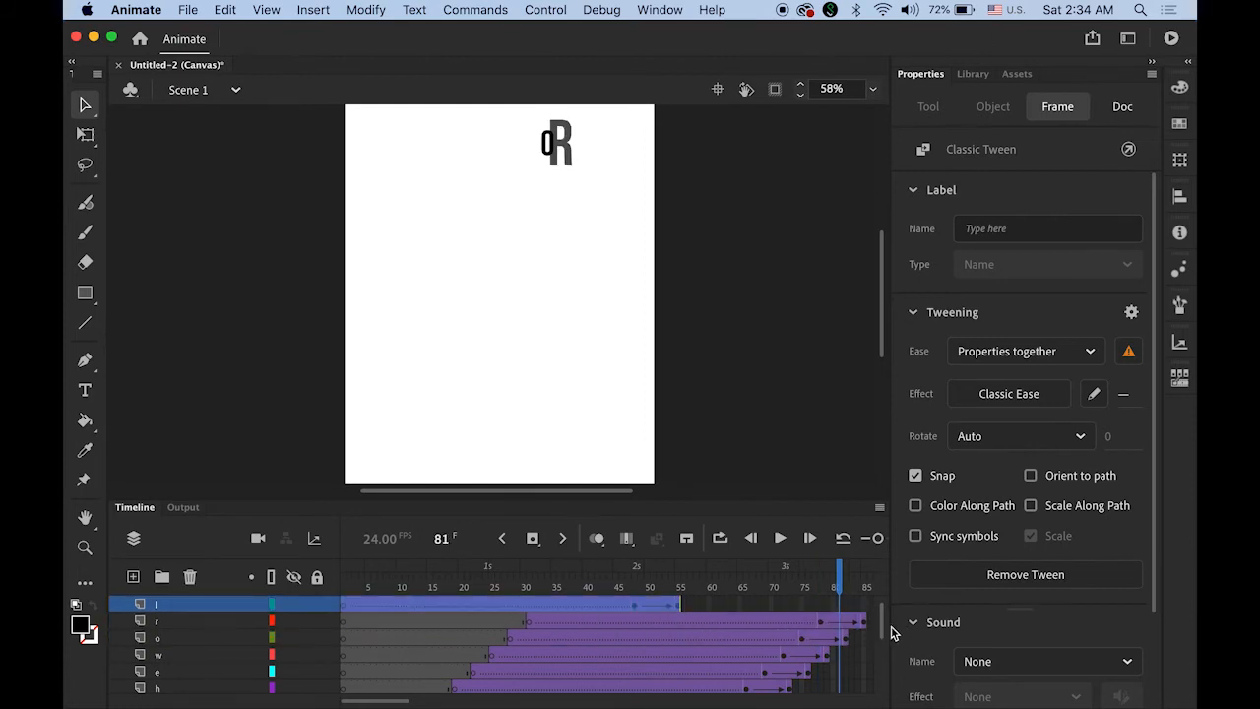
scroll(888, 630, "up", 1)
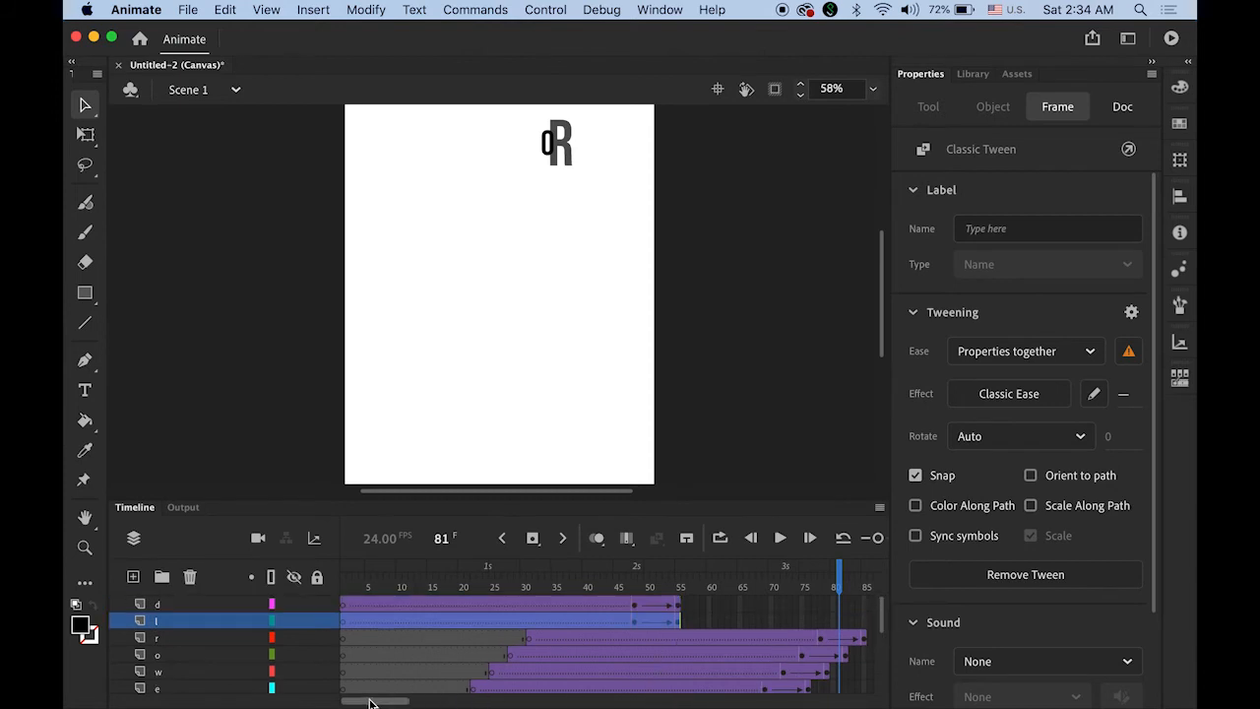
left_click_drag(372, 702, 391, 702)
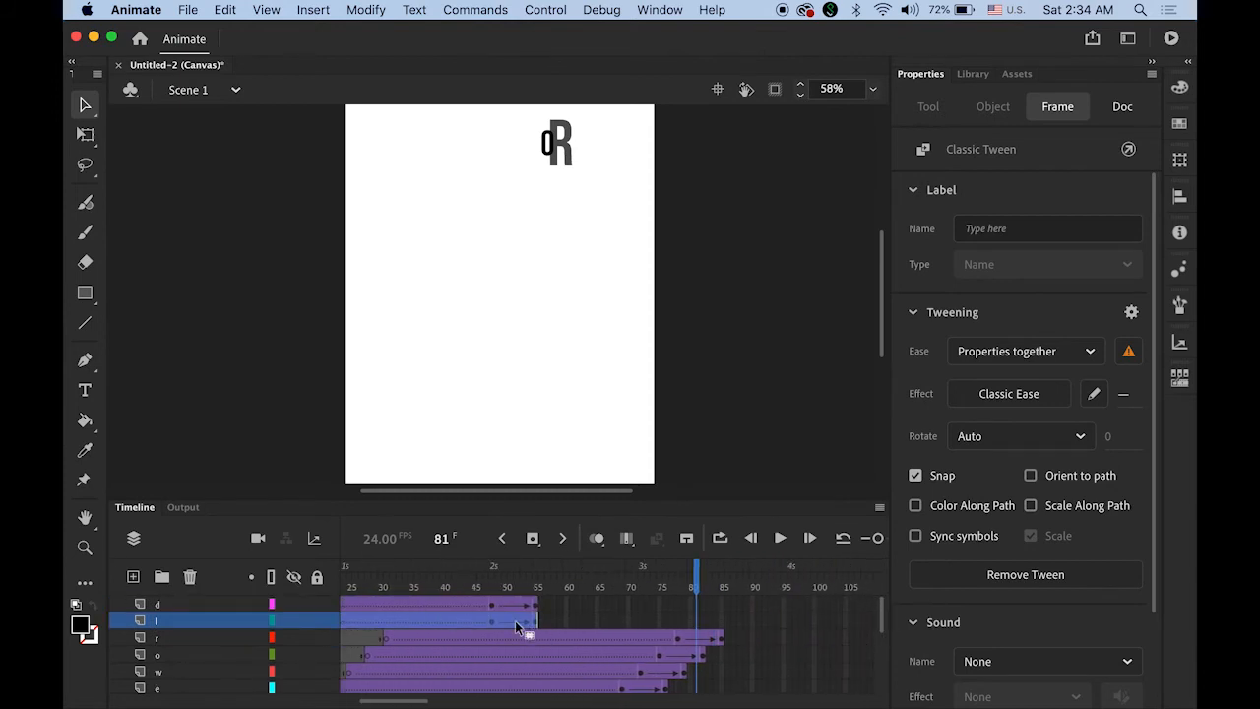
left_click_drag(515, 620, 726, 638)
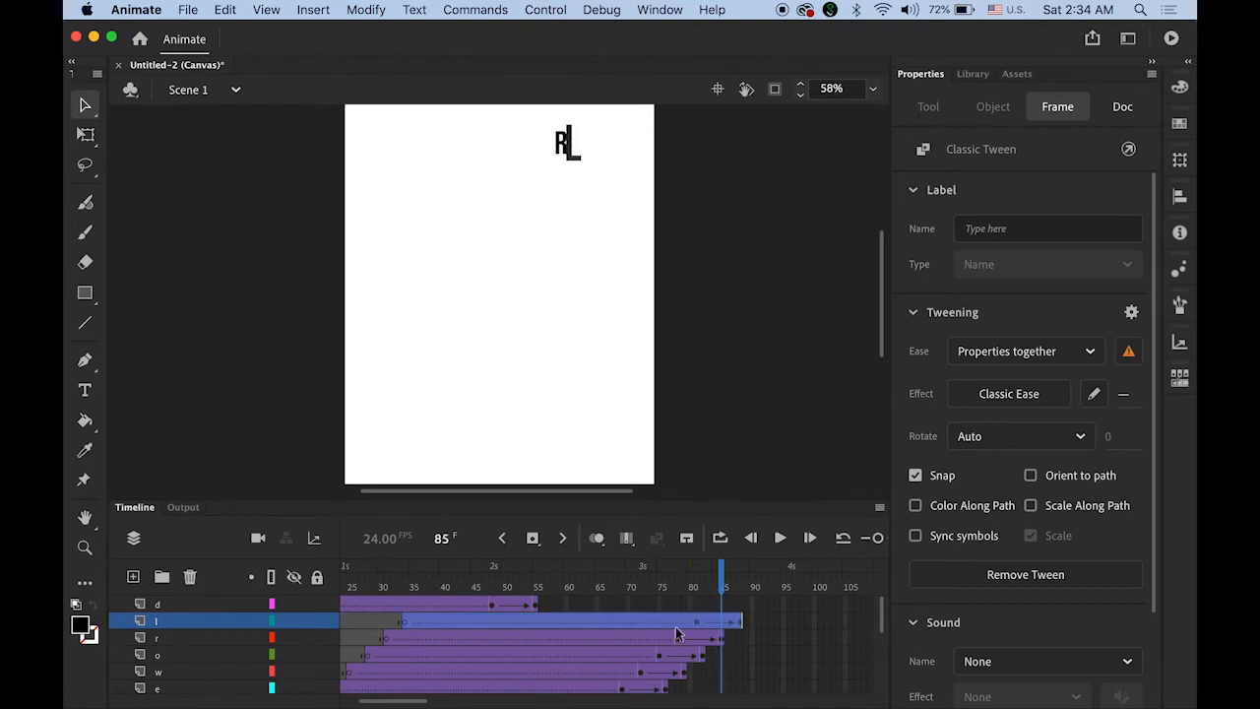
left_click(490, 605)
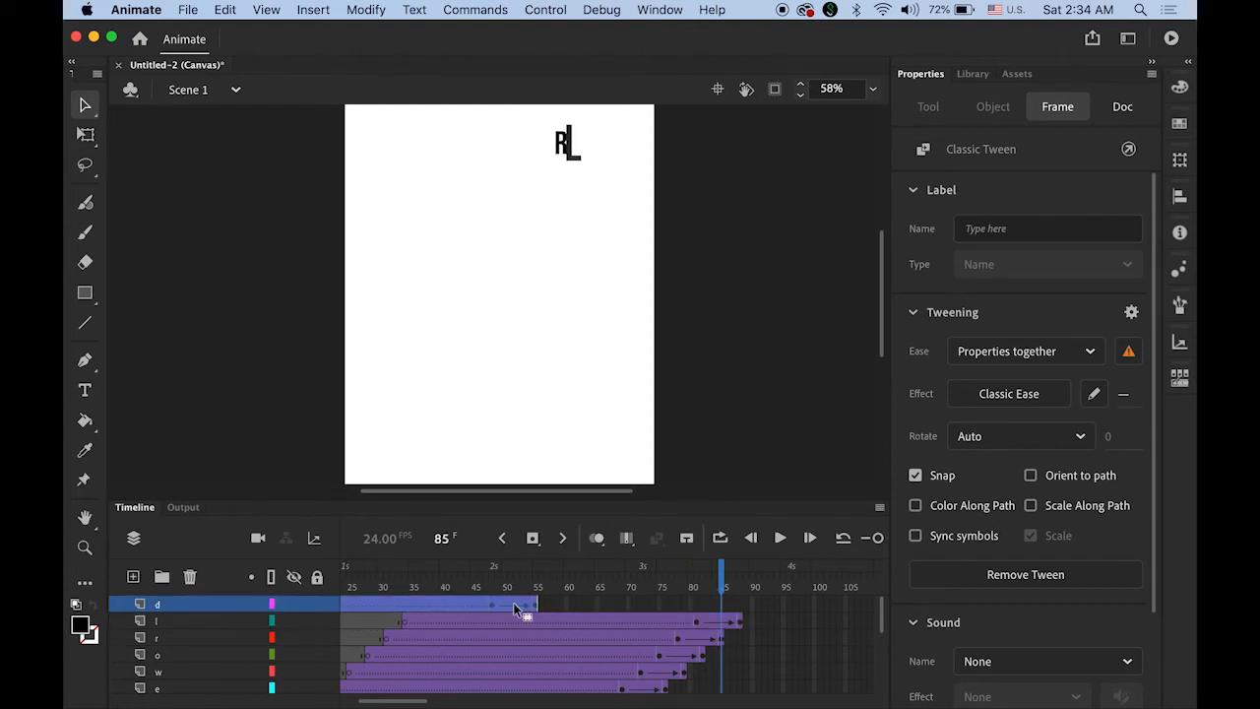
left_click_drag(515, 608, 852, 611)
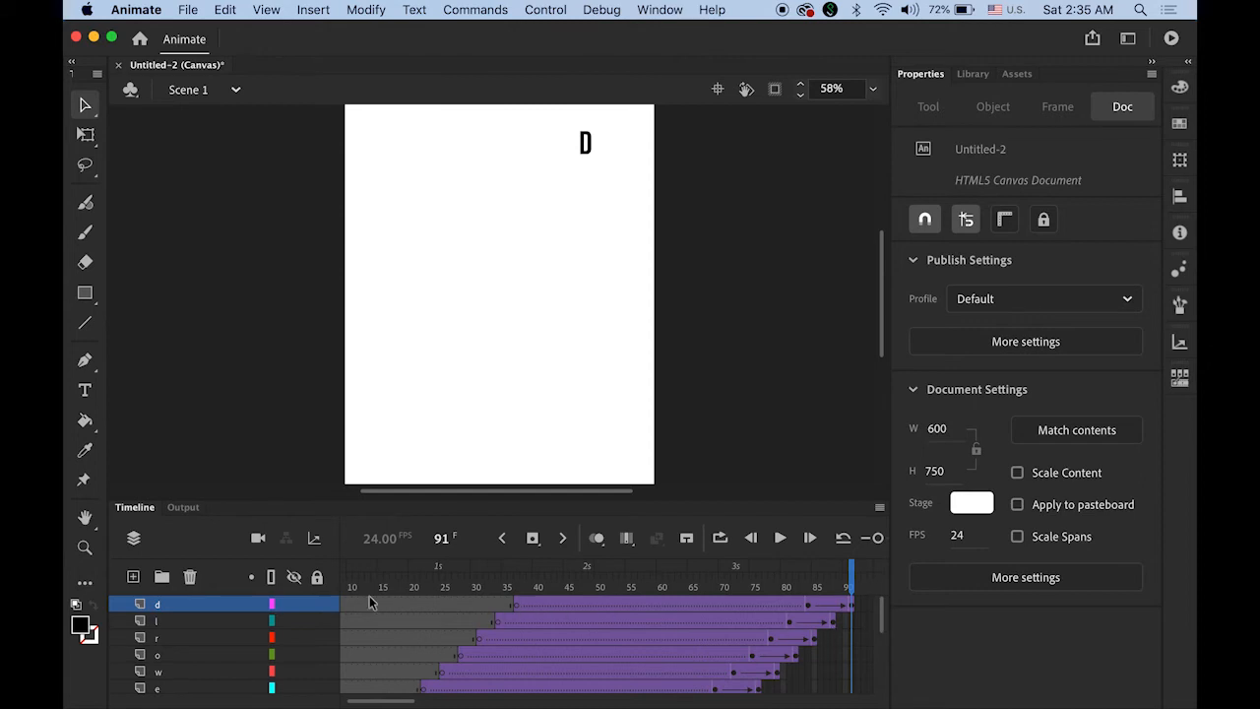
- Insert keyframes at frame 91 on every layer from the L of "WORLD" down to BG
left_click(852, 623)
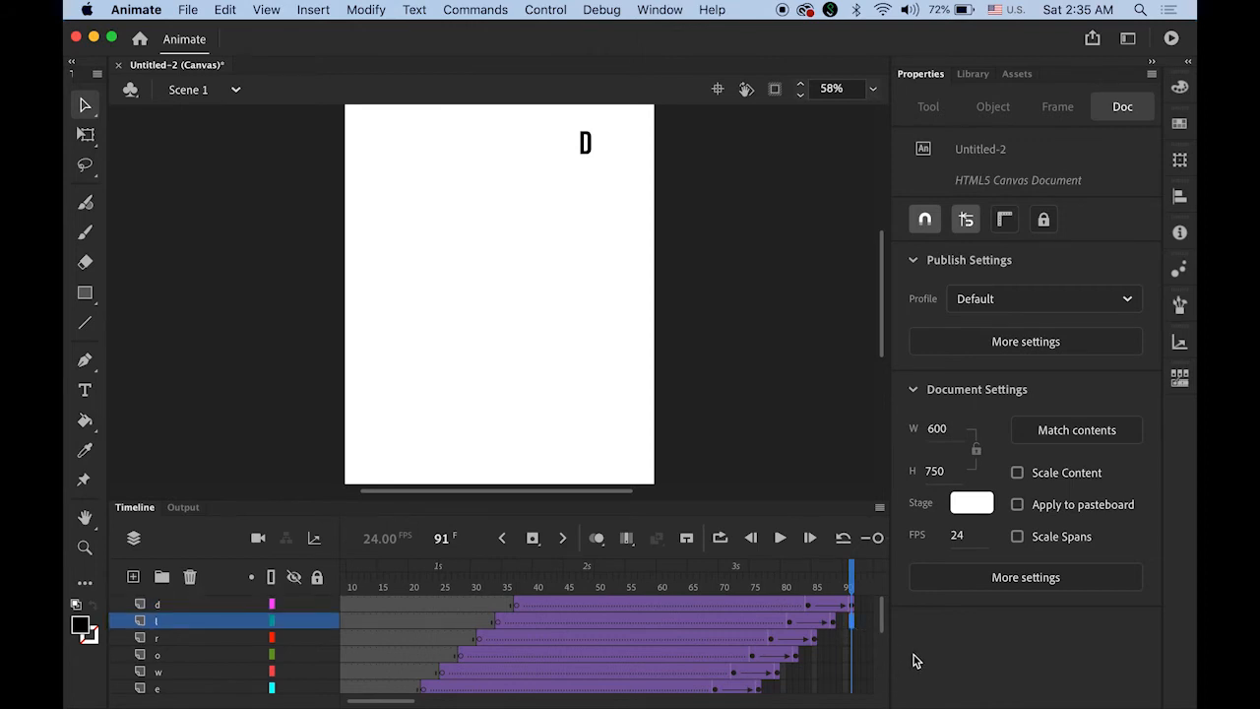
left_click_drag(883, 627, 879, 703)
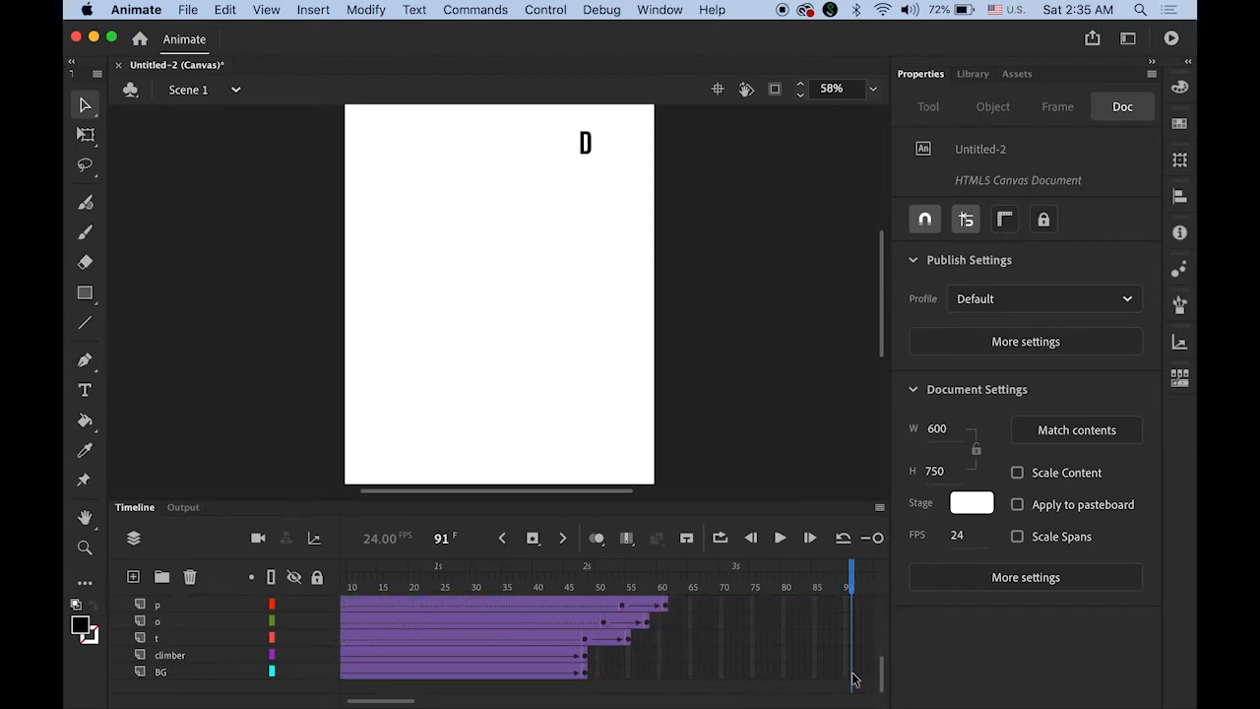
left_click(853, 677)
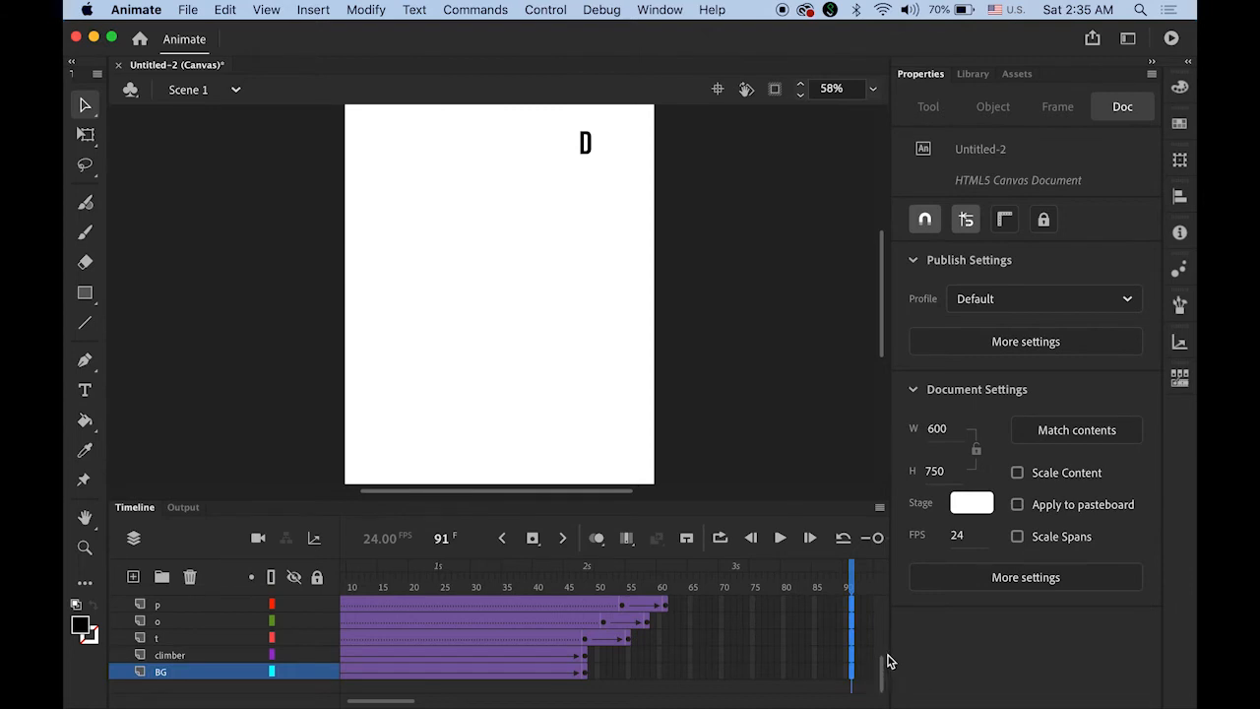
left_click(531, 542)
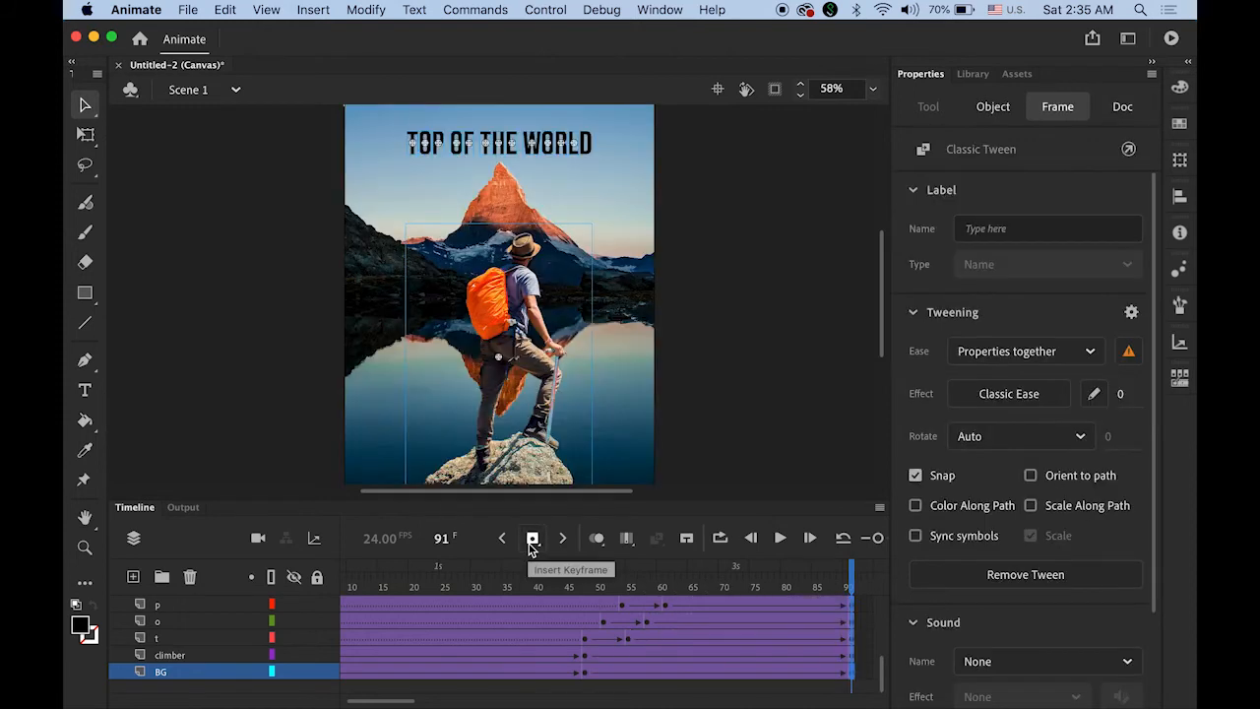
left_click(790, 443)
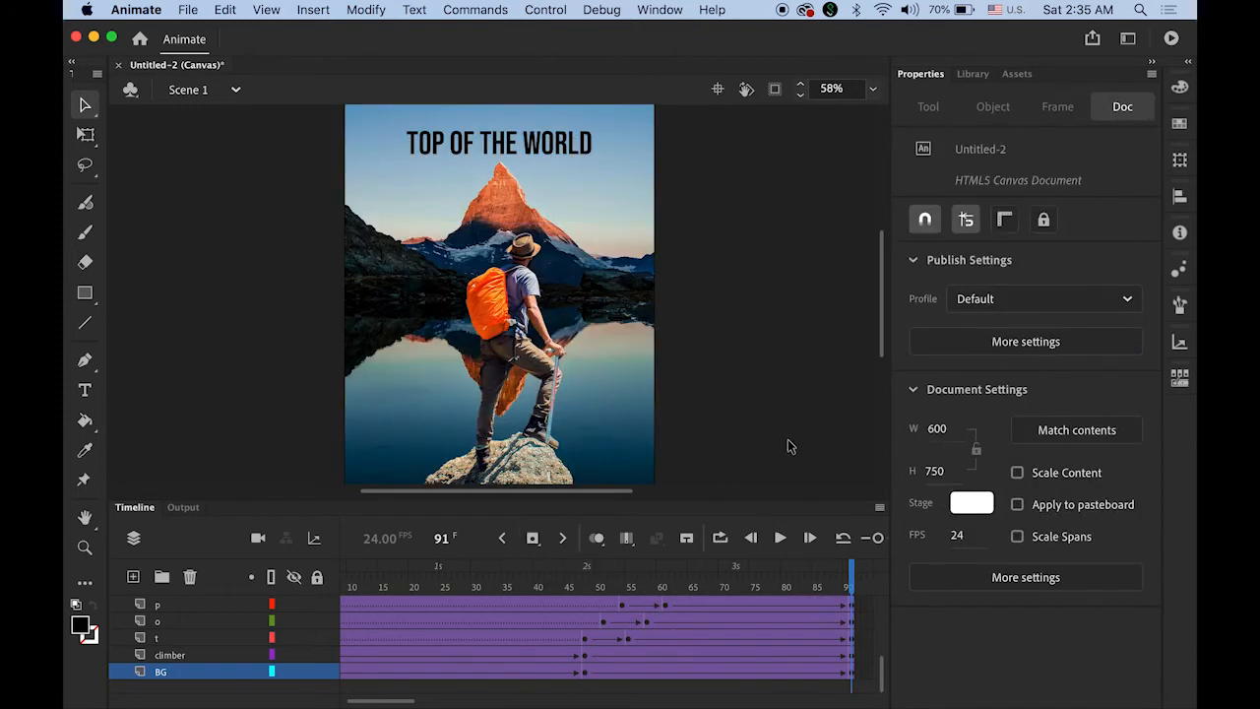
- Play the whole animation on the stage from frame 1 to check the timing of the letters
left_click(780, 538)
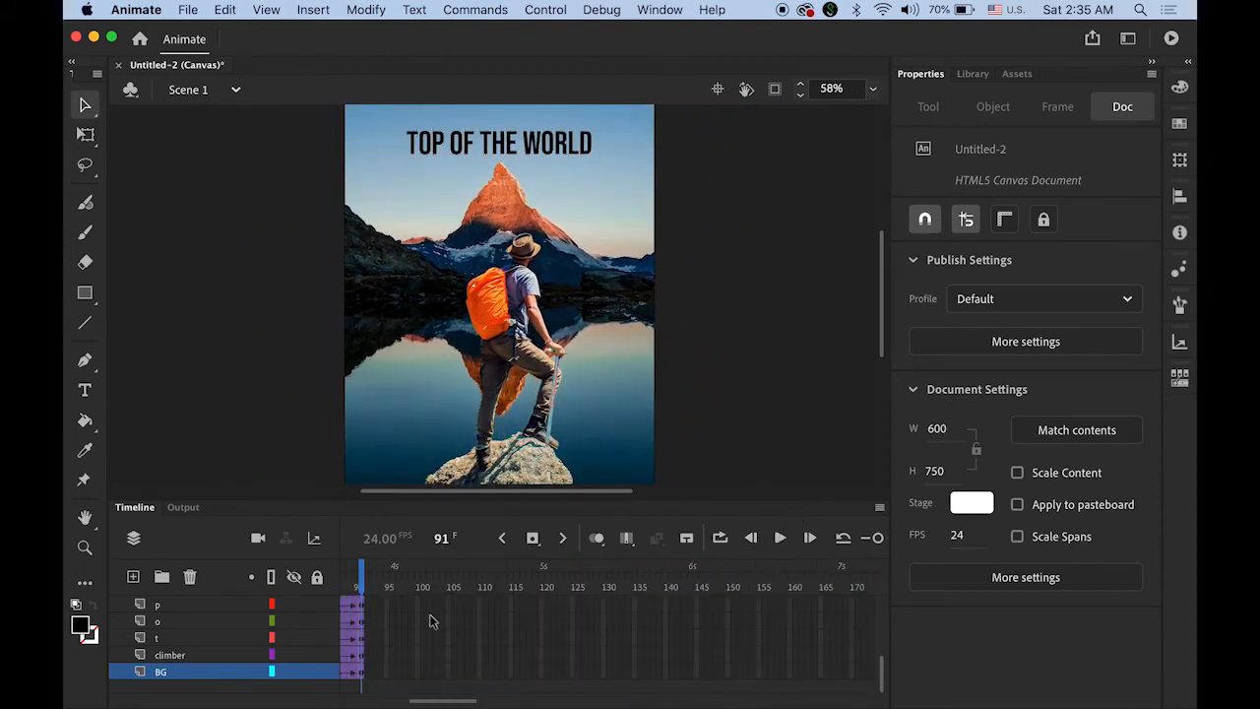
left_click_drag(361, 584, 228, 576)
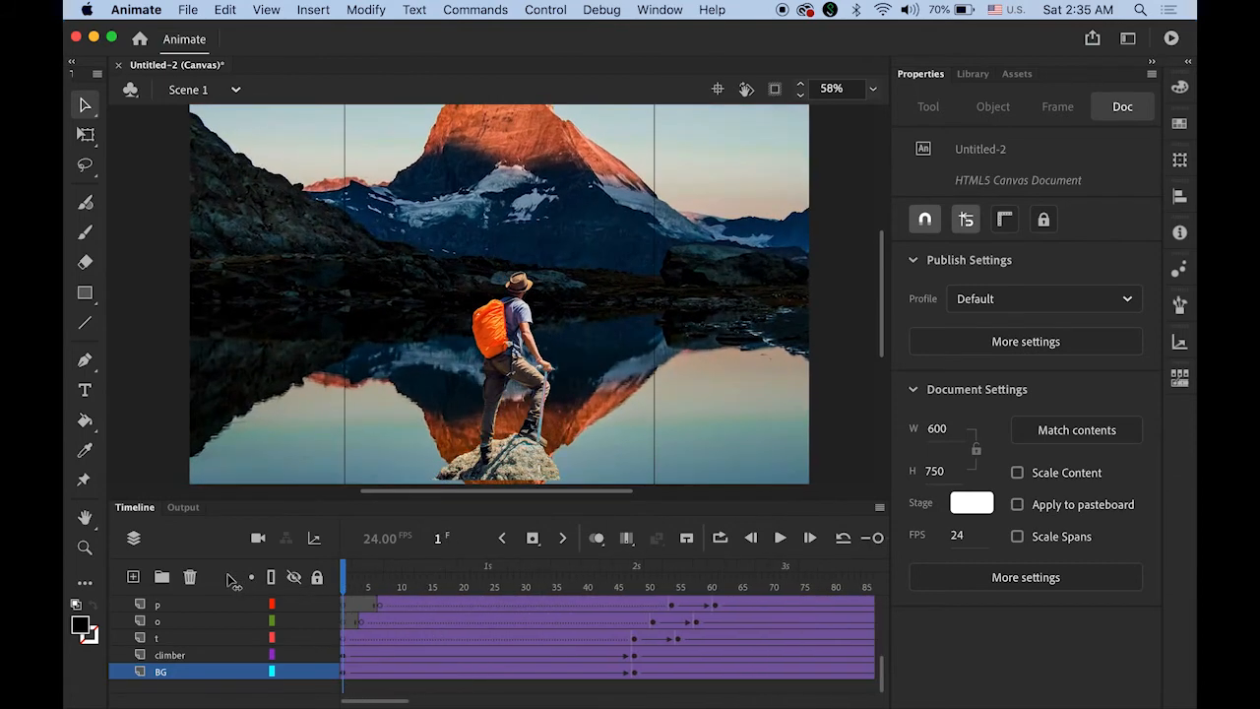
left_click(783, 539)
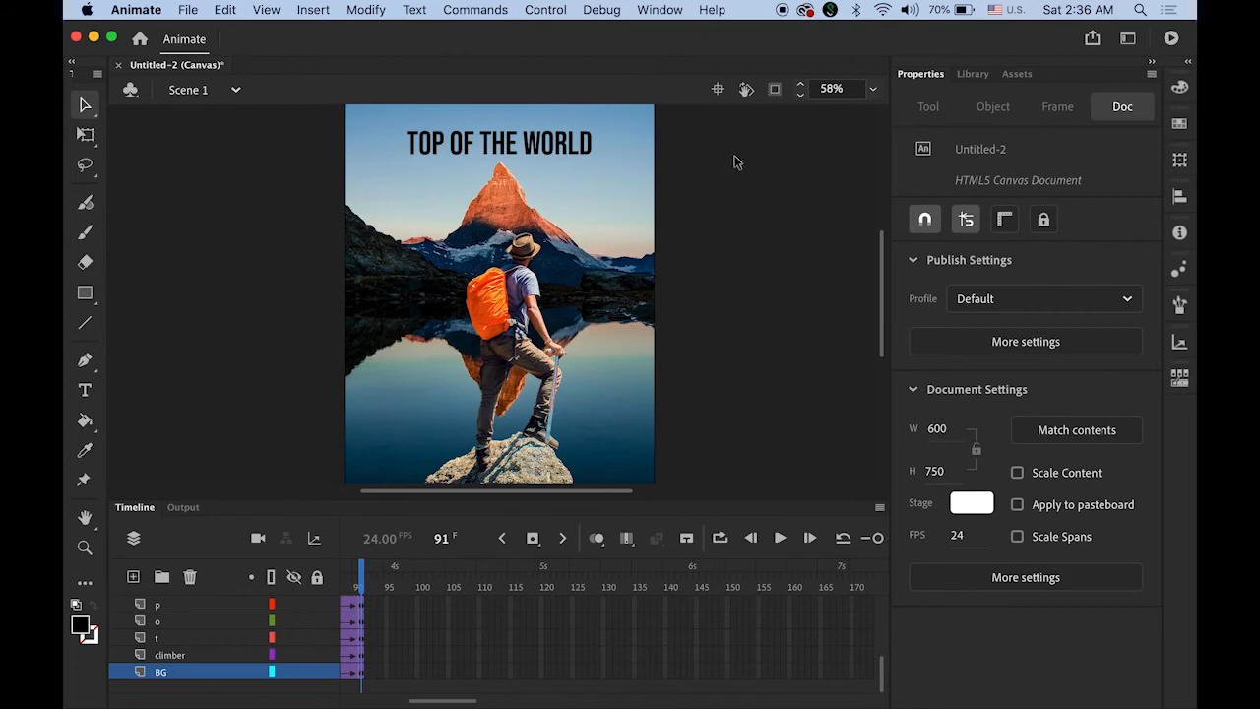
- Test the movie in the Chrome browser, watch it loop, and return to the timeline in Animate
left_click(665, 9)
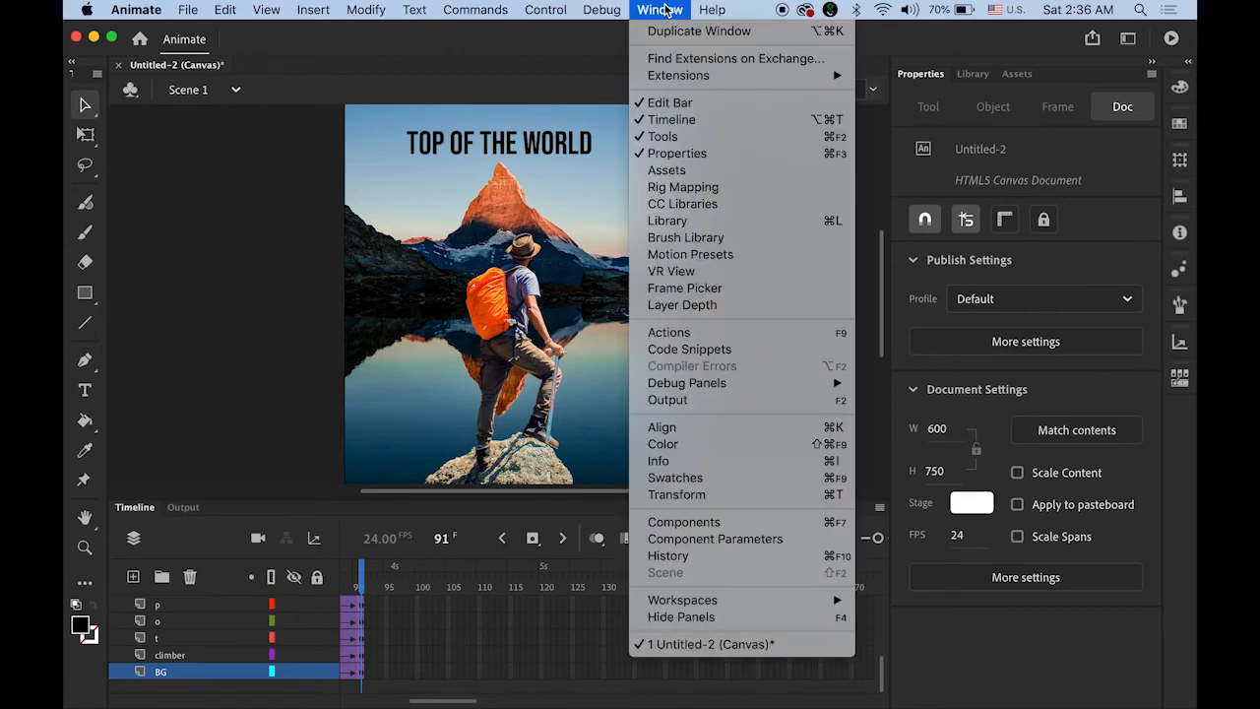
mouse_move(549, 10)
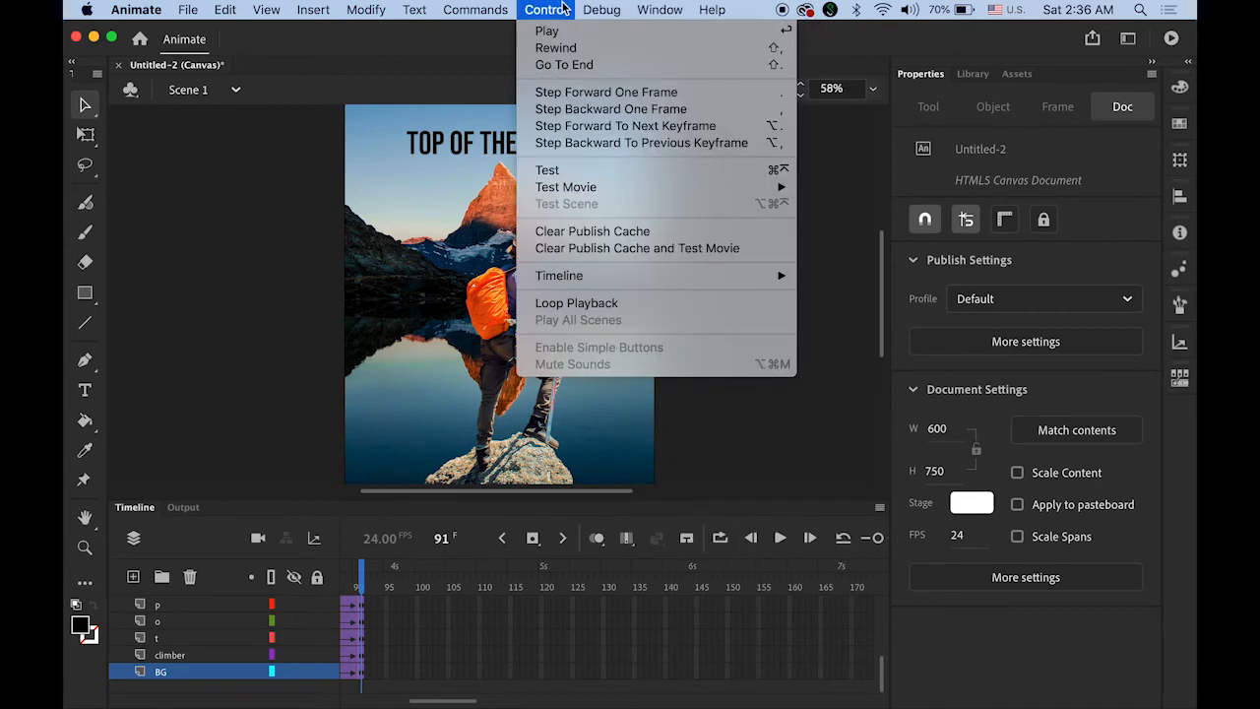
mouse_move(594, 187)
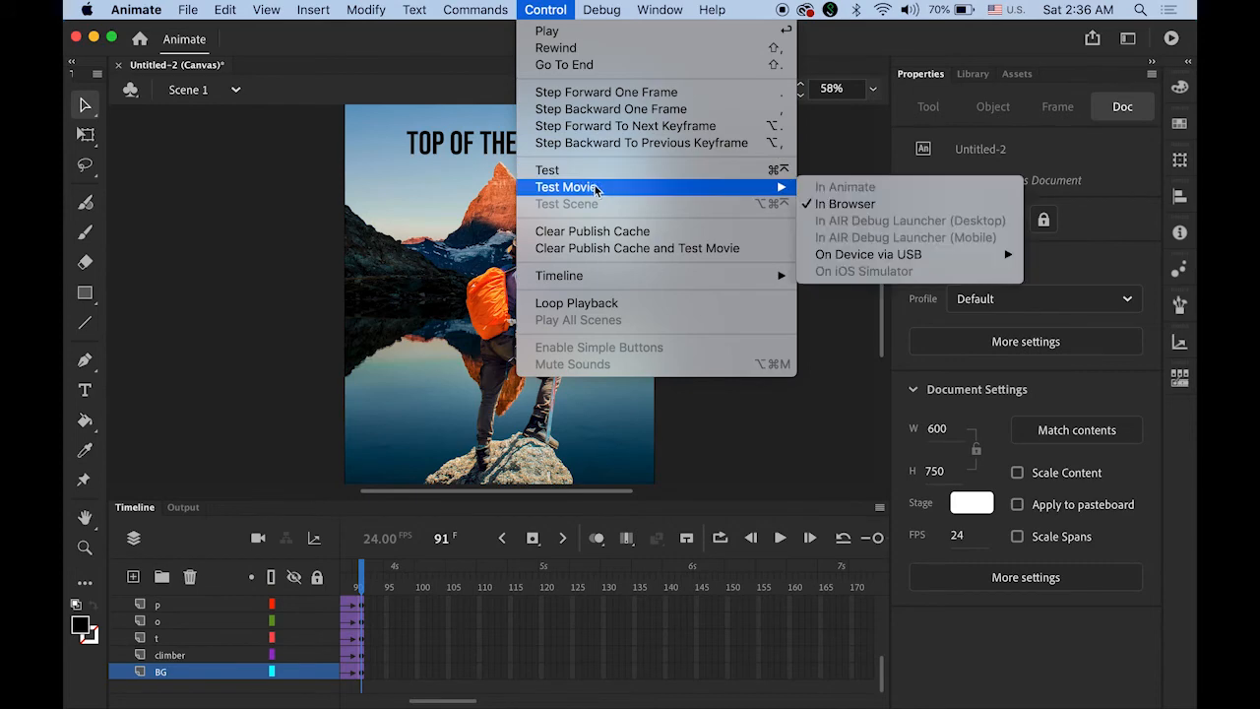
left_click(839, 203)
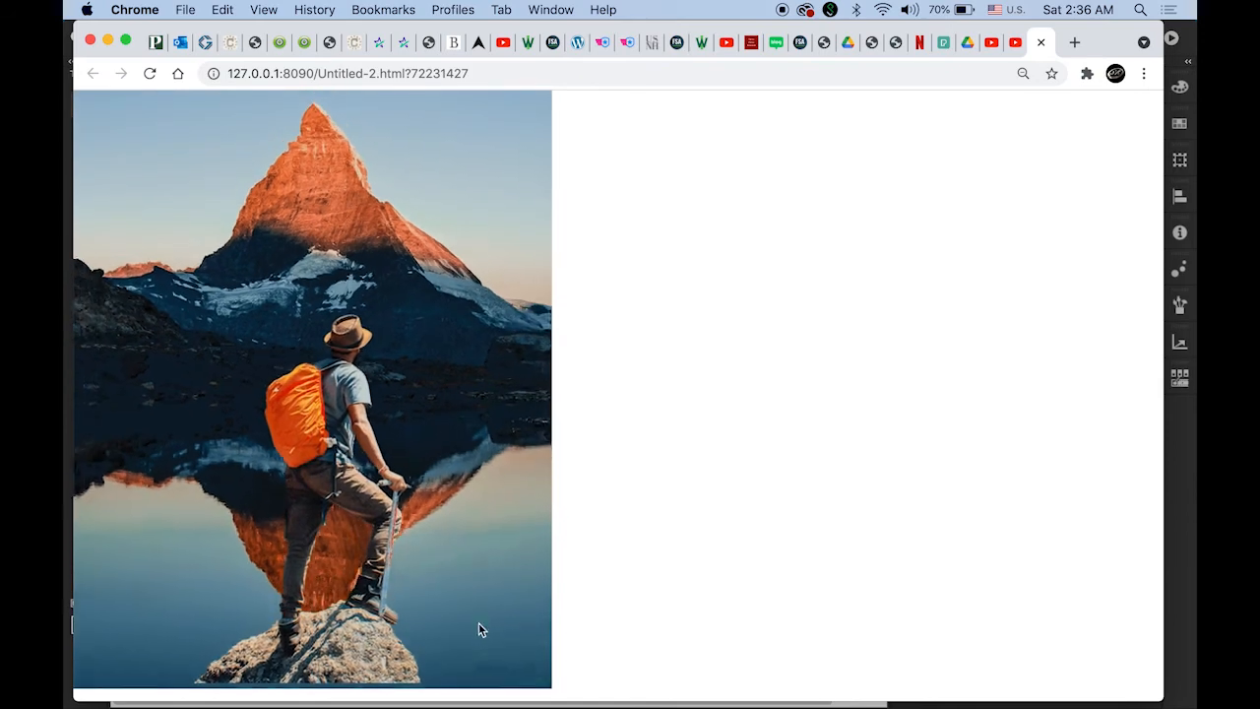
left_click(1186, 522)
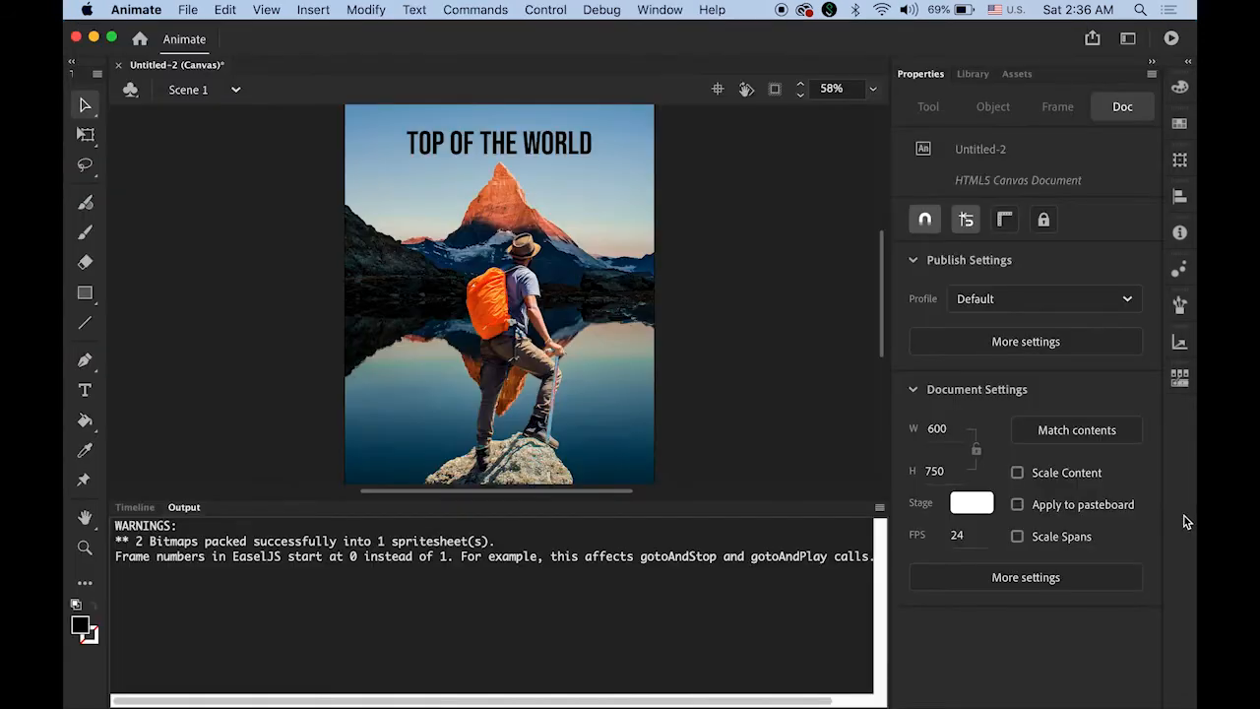
left_click(138, 509)
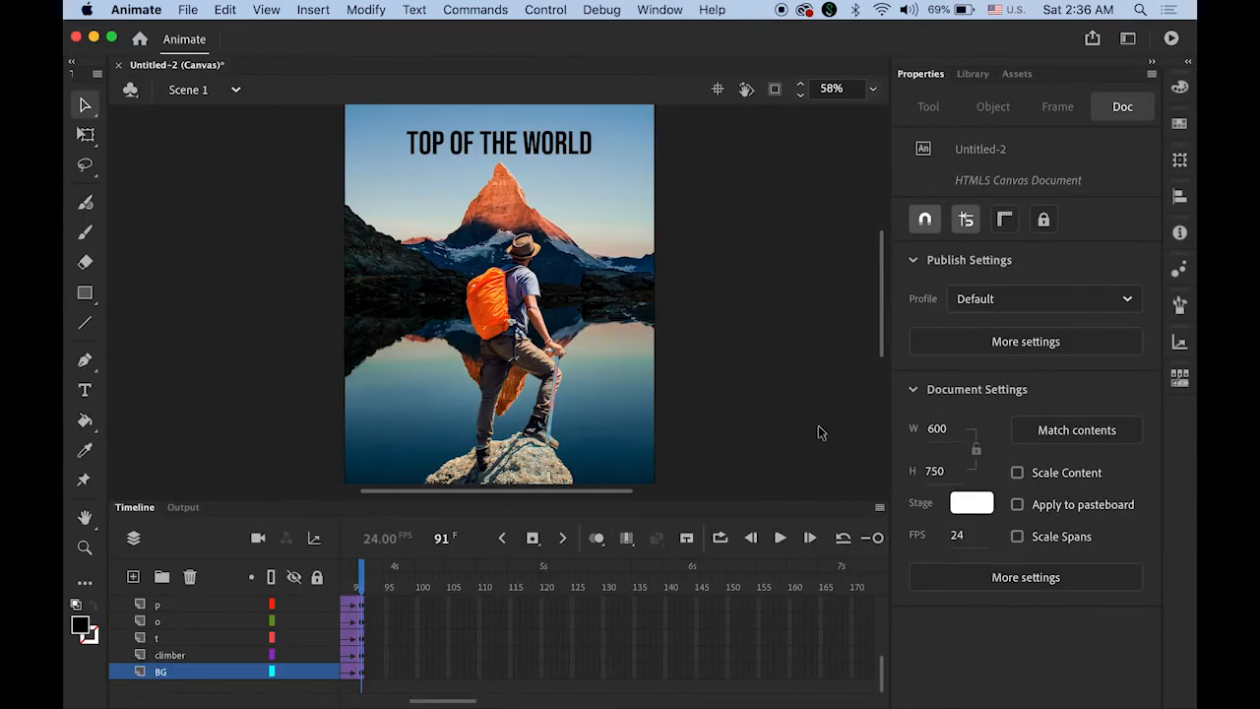
- Move the climber on frame 1 straight down to Y 541 so the rock meets the stage's lower edge, and scrub through the motion
left_click_drag(883, 353, 883, 367)
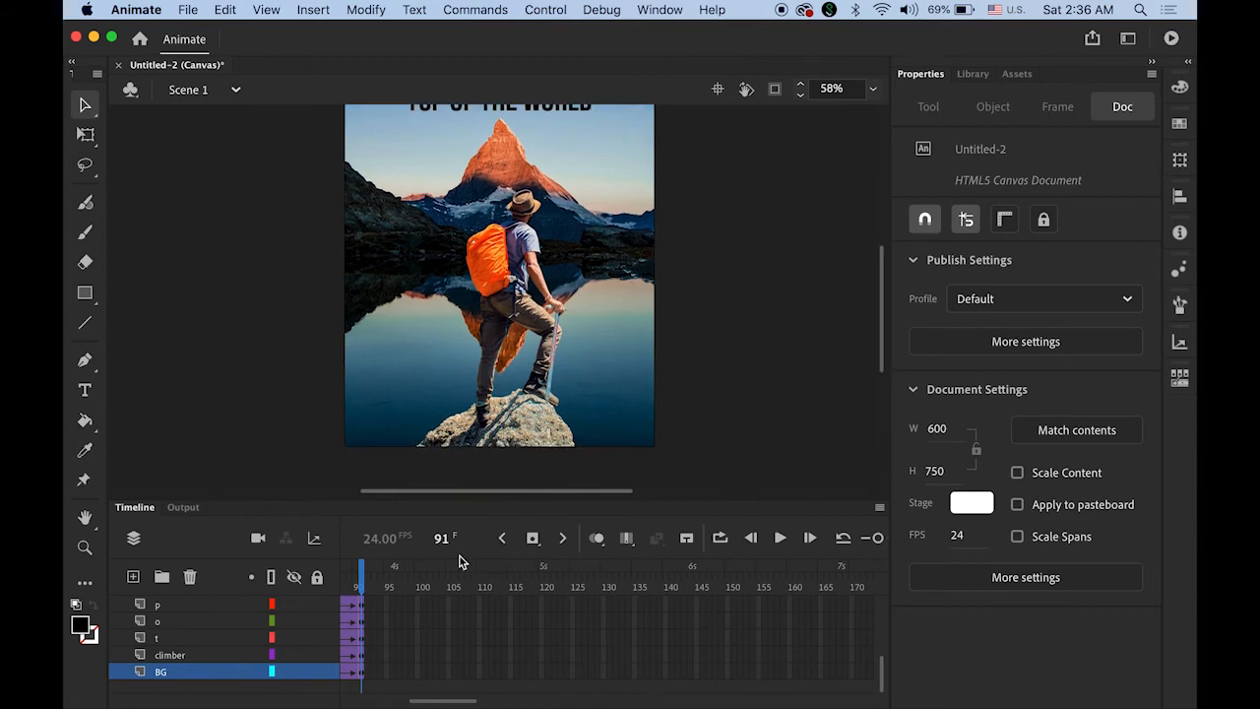
left_click_drag(436, 701, 247, 695)
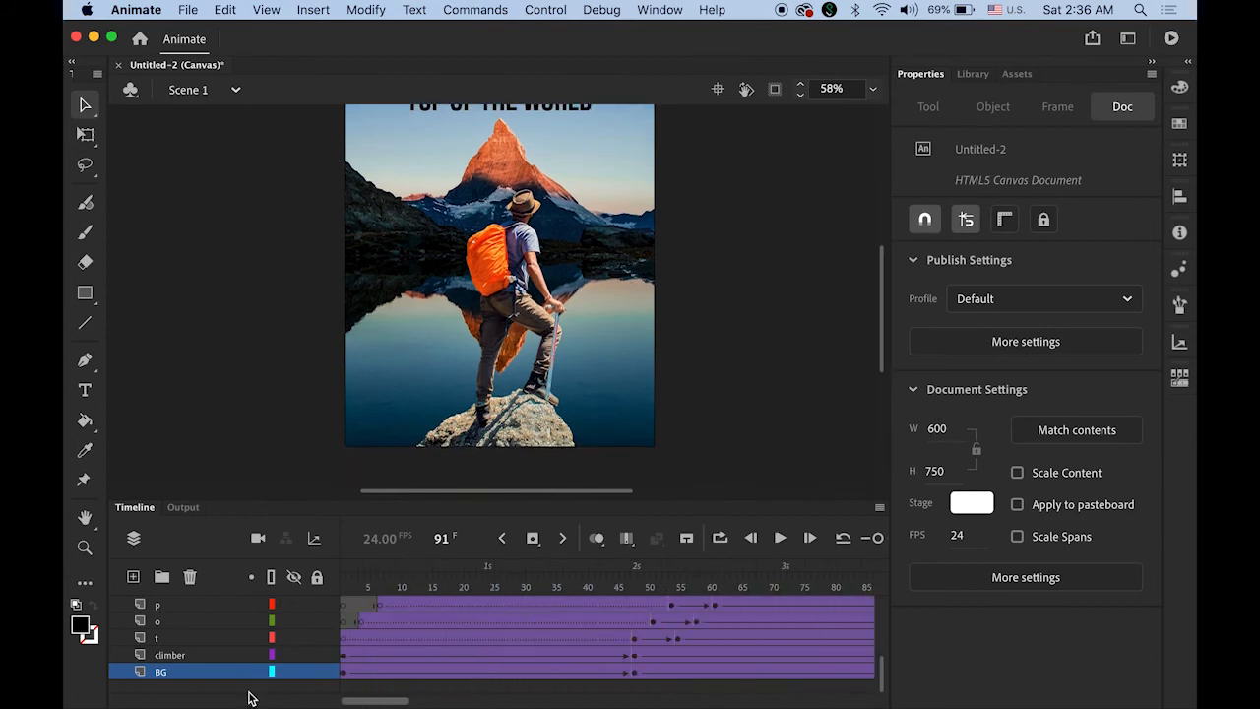
left_click(344, 588)
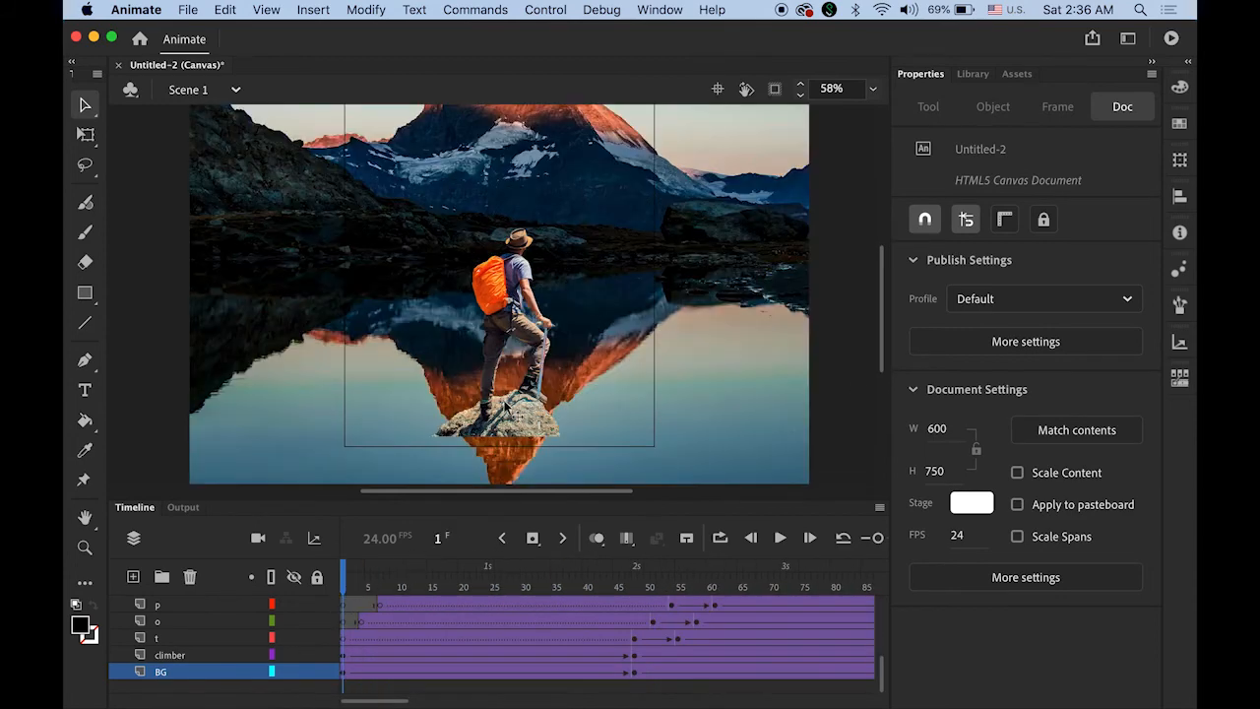
left_click(504, 417)
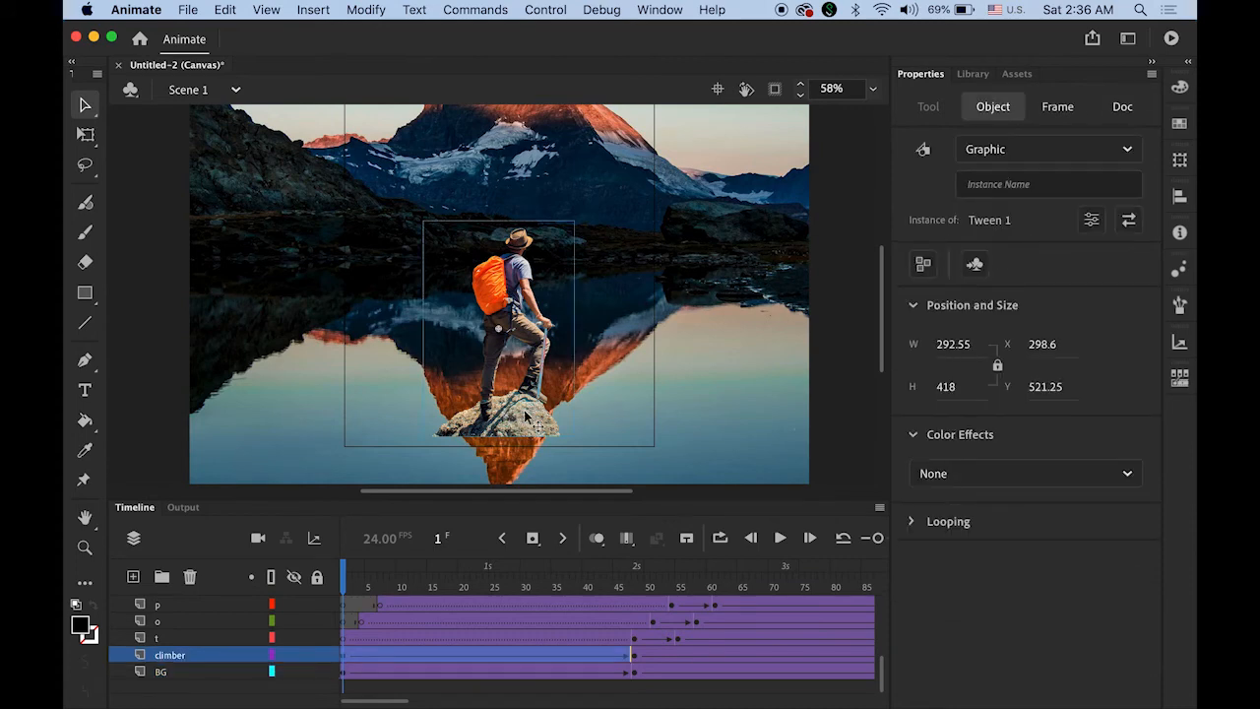
left_click_drag(527, 416, 528, 428)
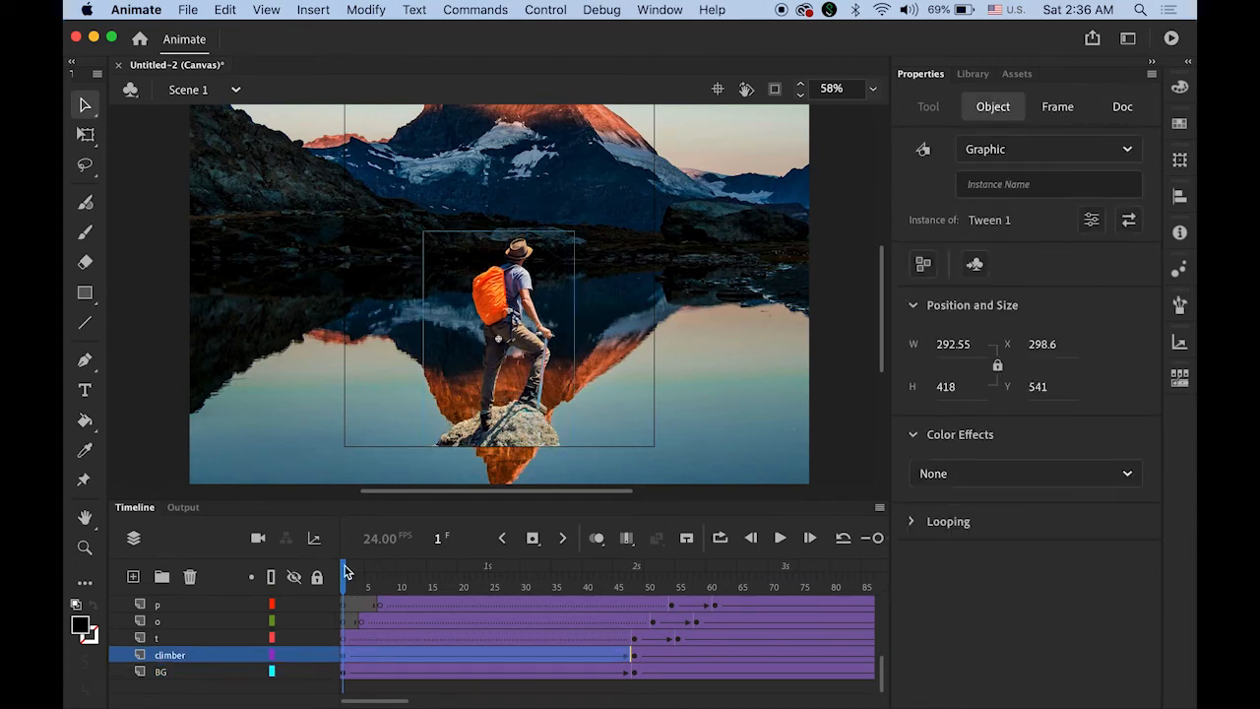
left_click_drag(345, 572, 595, 616)
left_click(619, 639)
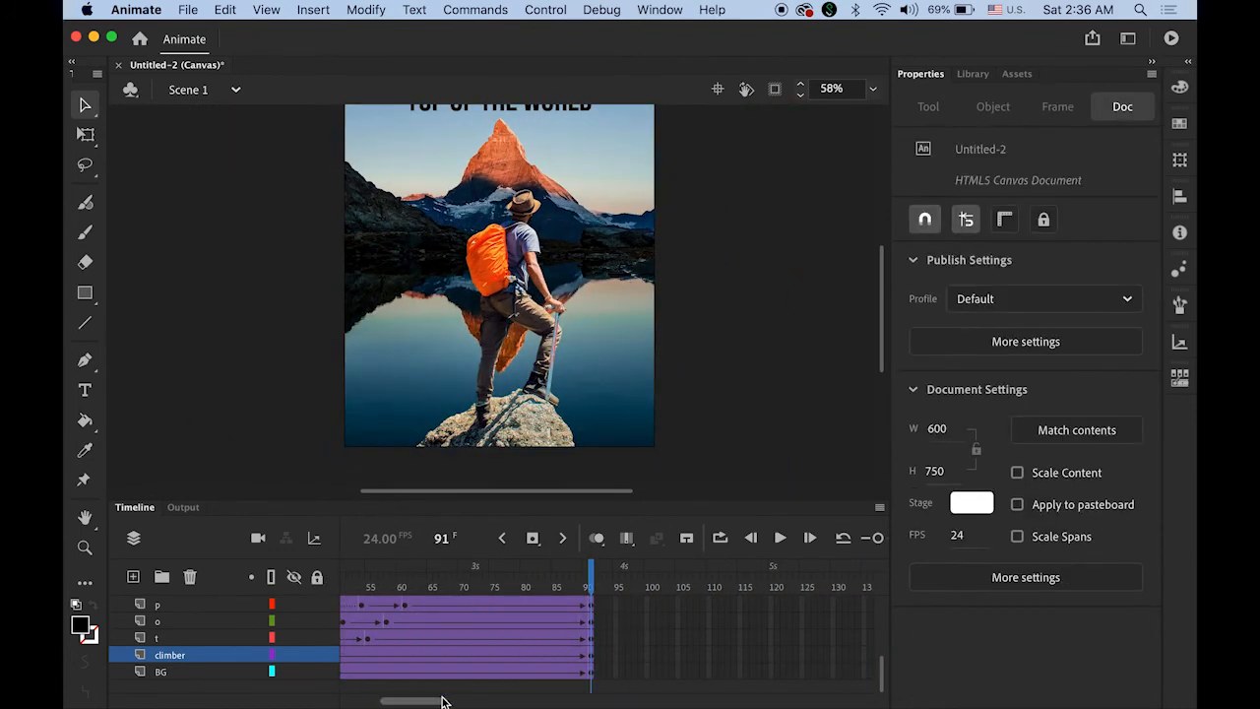
- Insert keyframes at frame 168 on all layers from D down to BG to hold the final image
left_click_drag(434, 703, 484, 705)
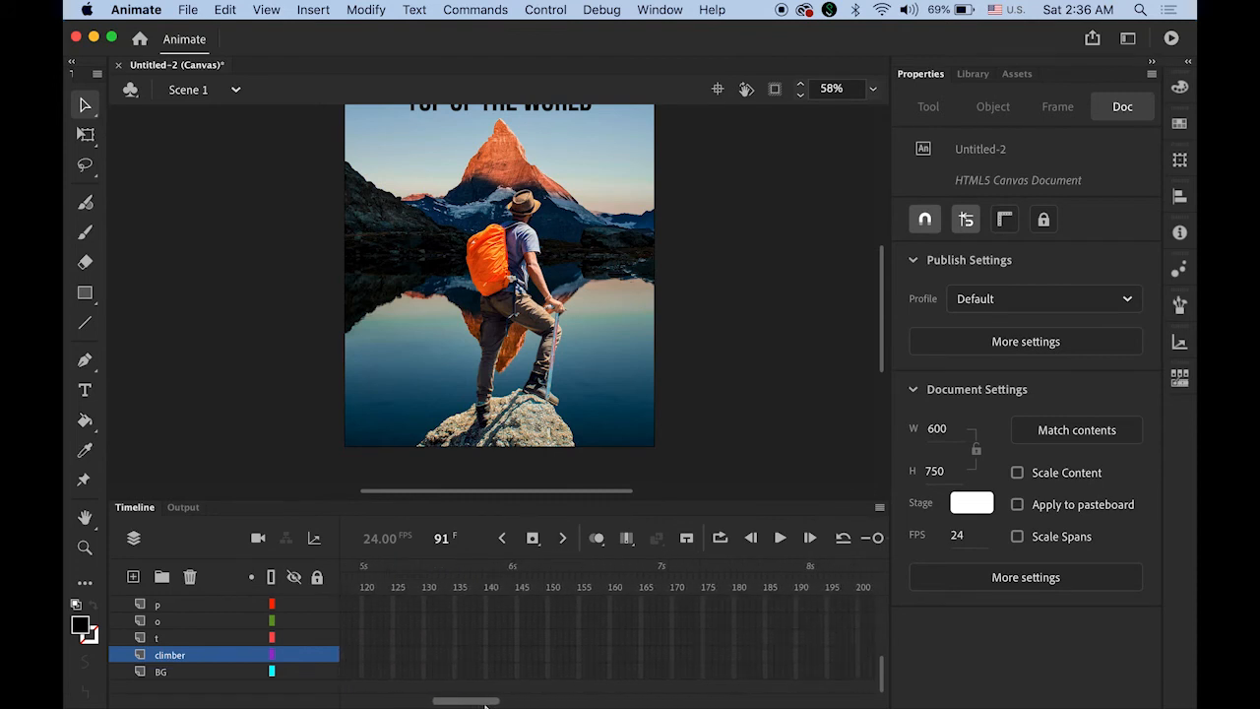
left_click(659, 672)
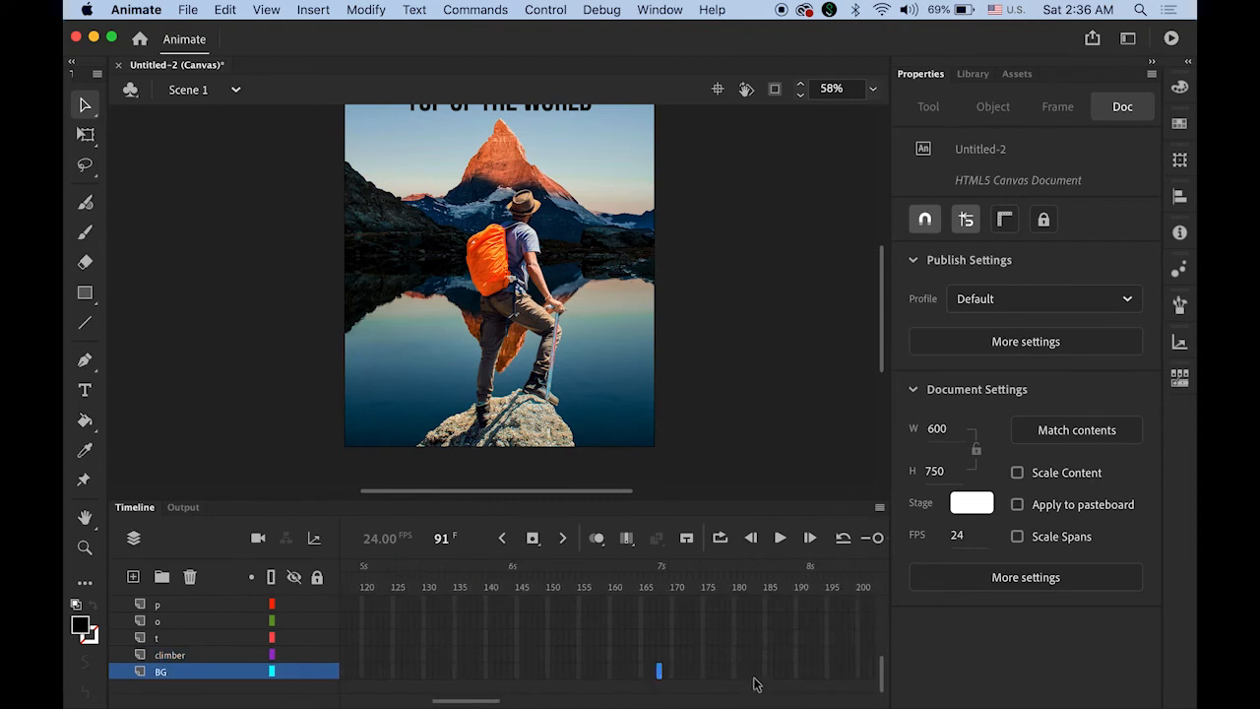
left_click_drag(883, 672, 886, 591)
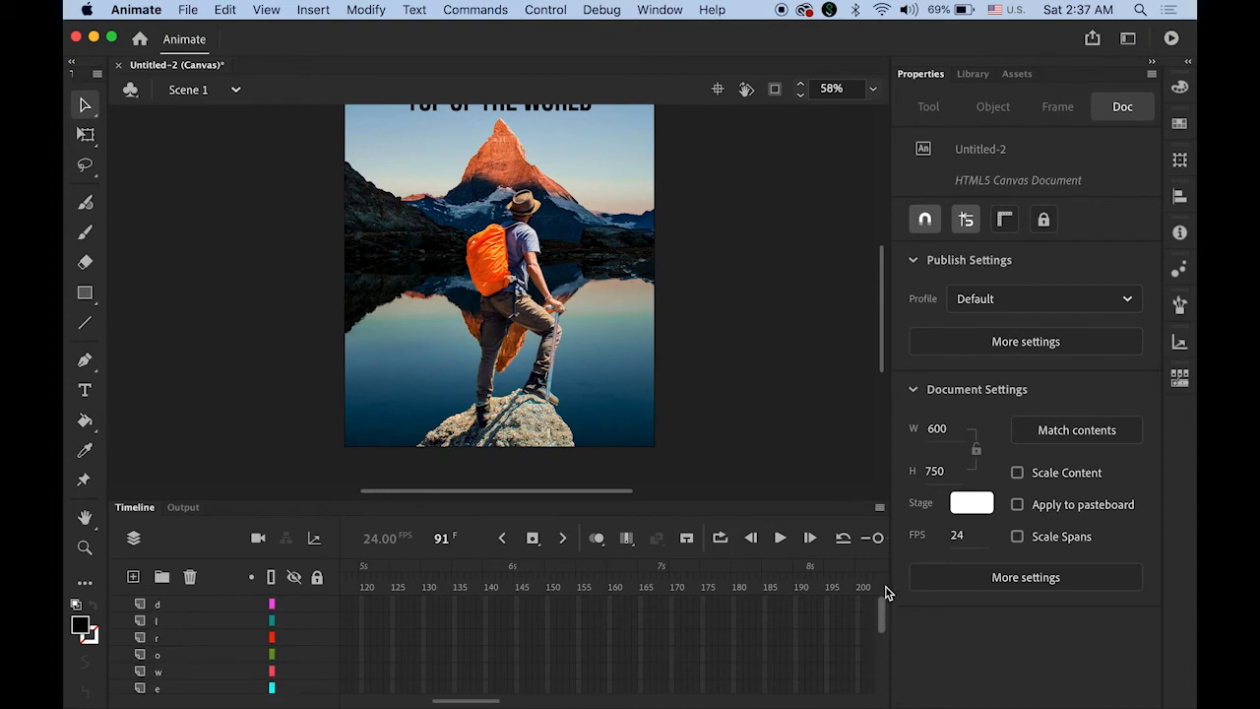
left_click_drag(663, 611, 662, 688)
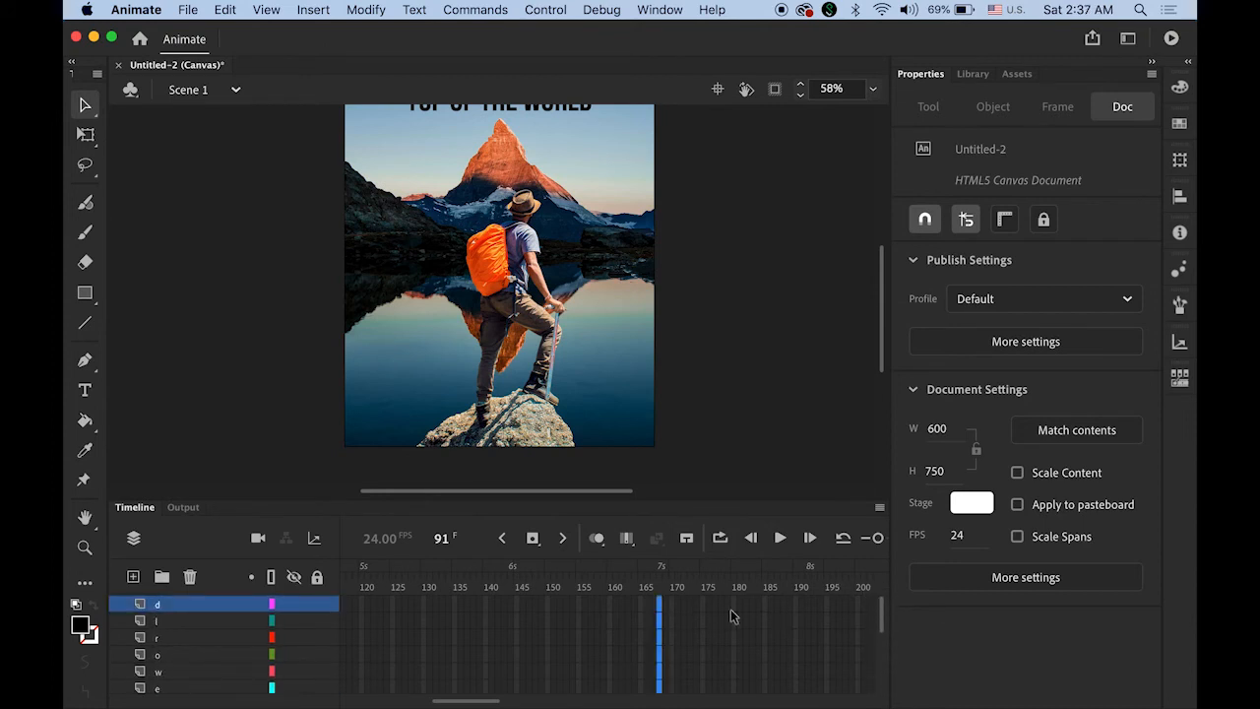
left_click(532, 538)
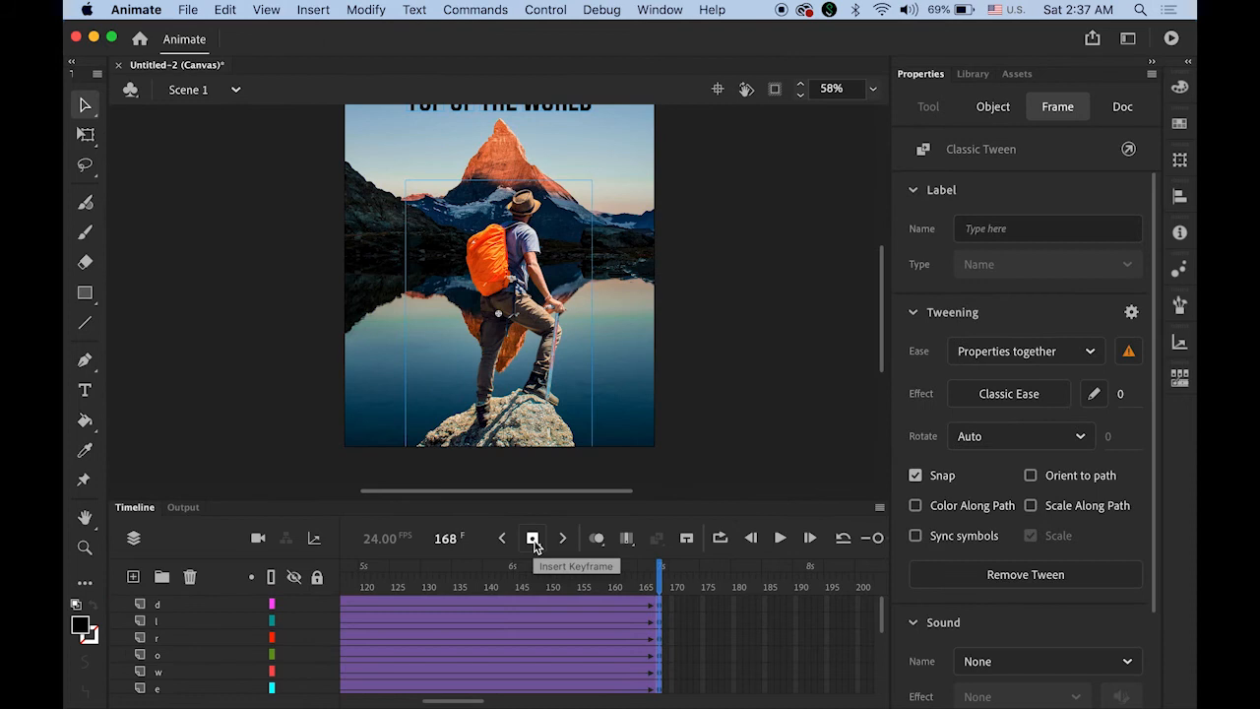
left_click(798, 441)
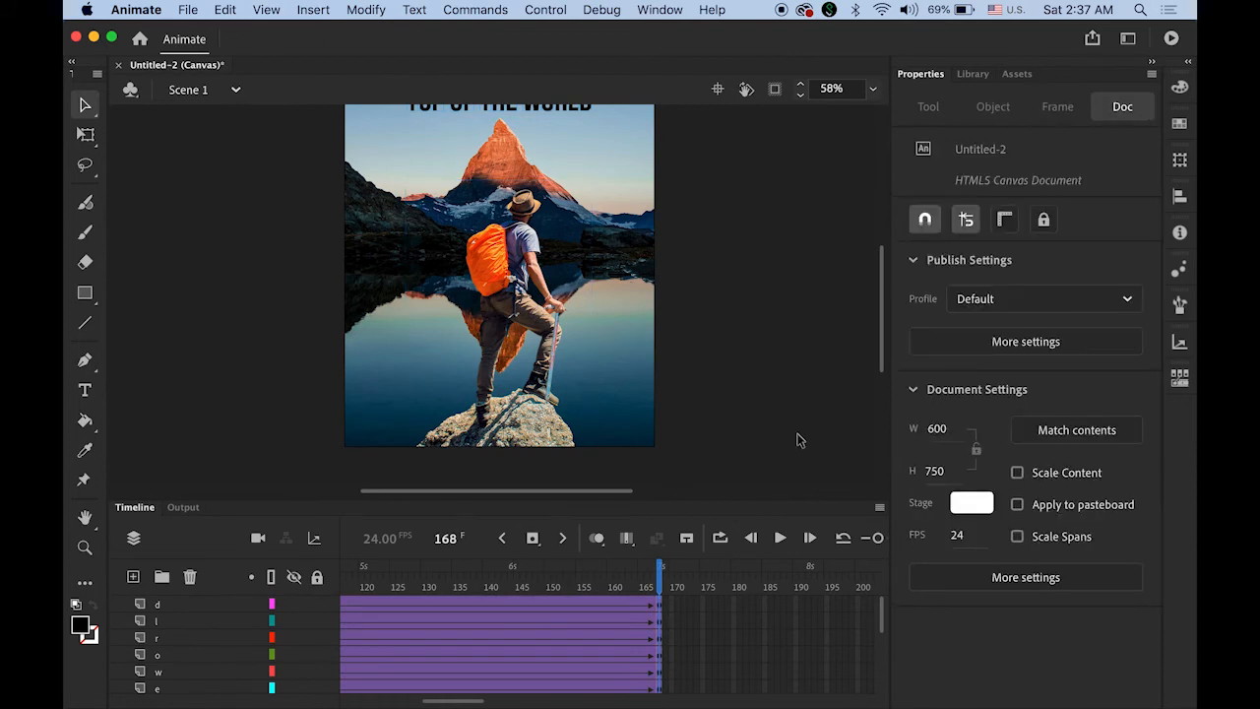
- Retest the movie with the longer final hold in the Chrome browser and switch back to Animate
left_click(540, 9)
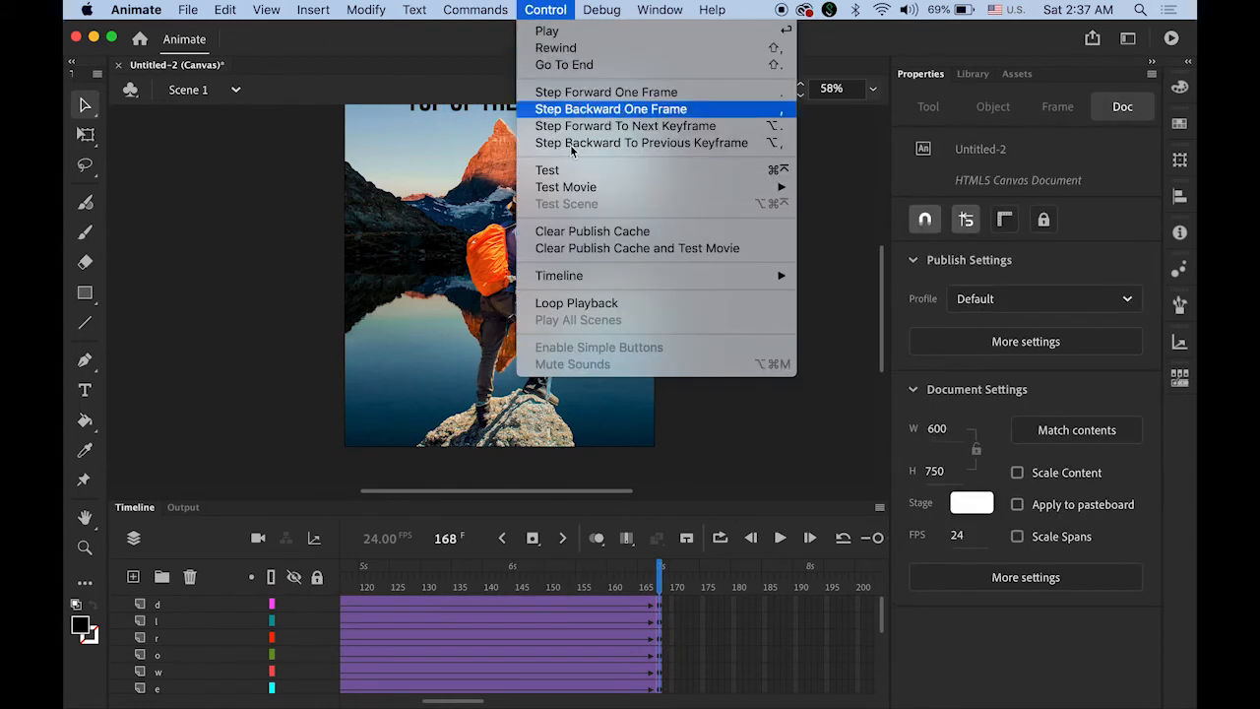
mouse_move(597, 193)
left_click(885, 204)
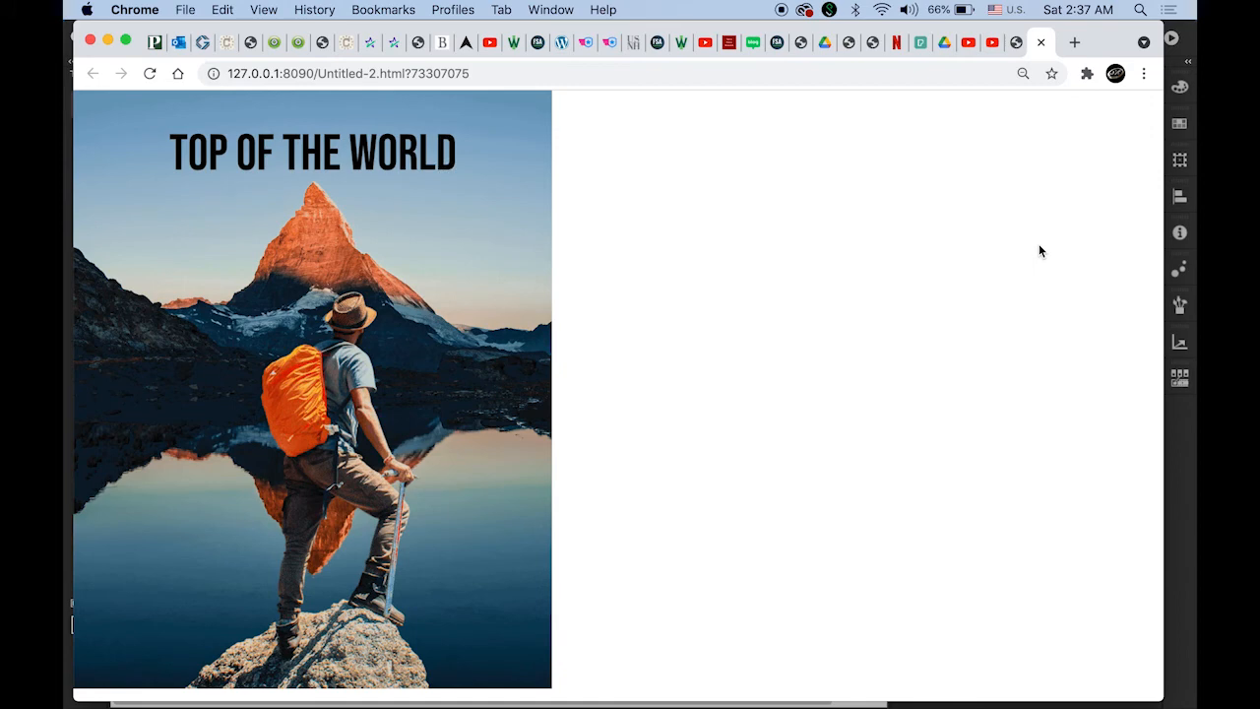
left_click(1187, 441)
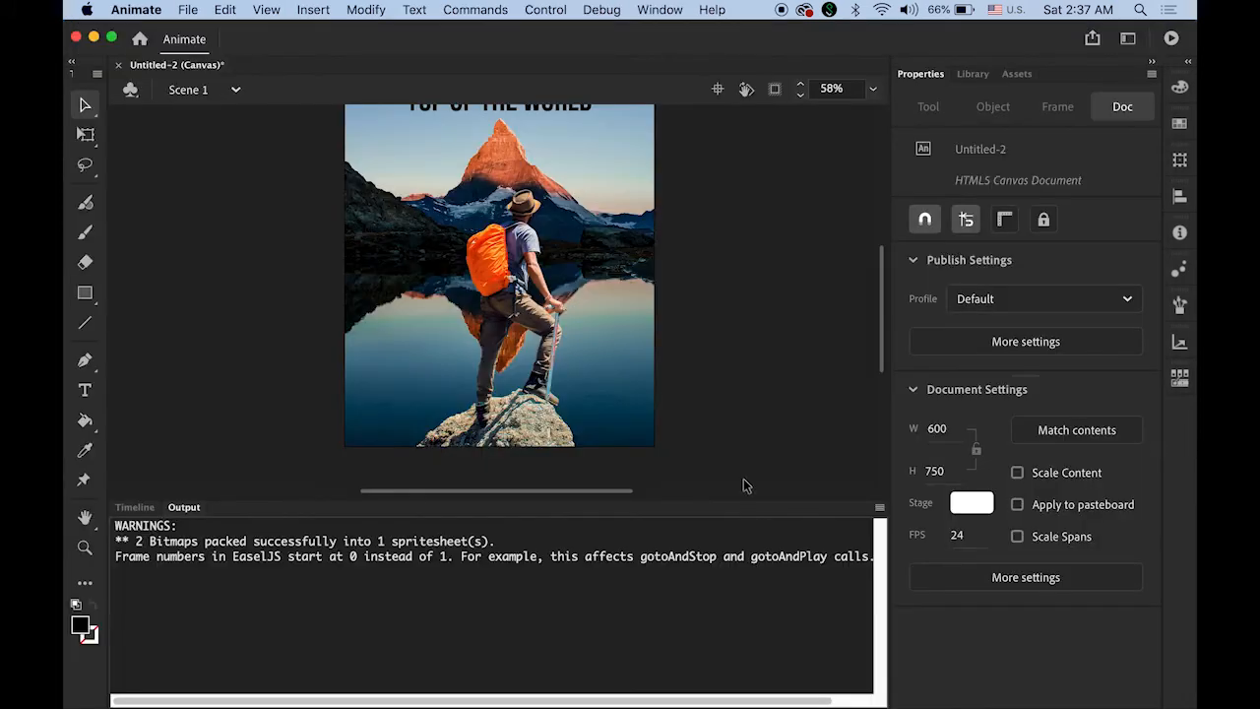
- Preview the Mt2 and Mt3 symbols in the library and centre the stage in the view
left_click(135, 507)
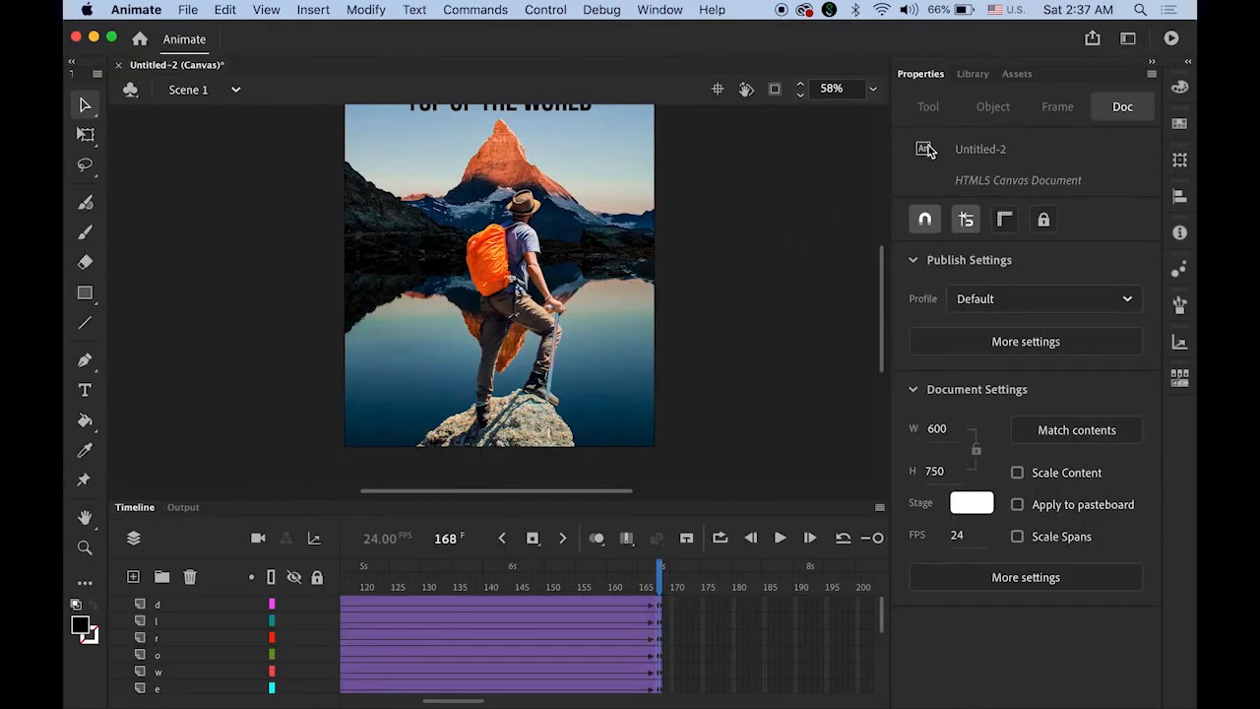
left_click(973, 75)
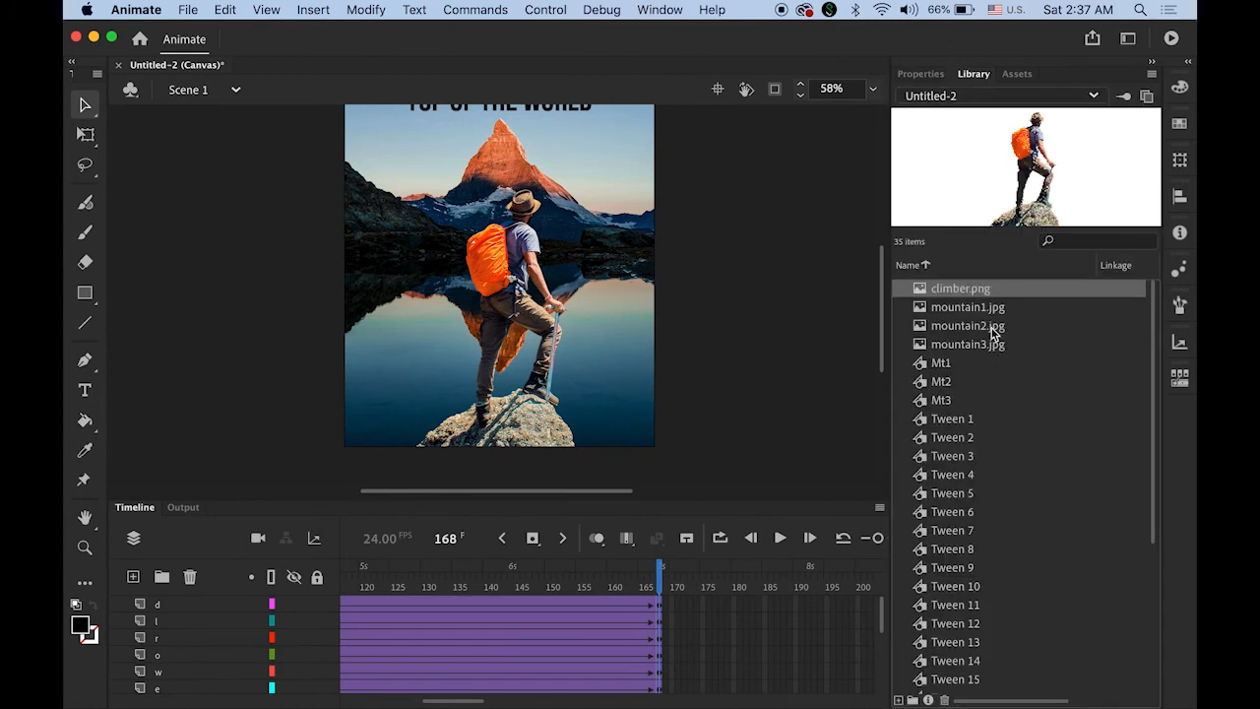
left_click(947, 386)
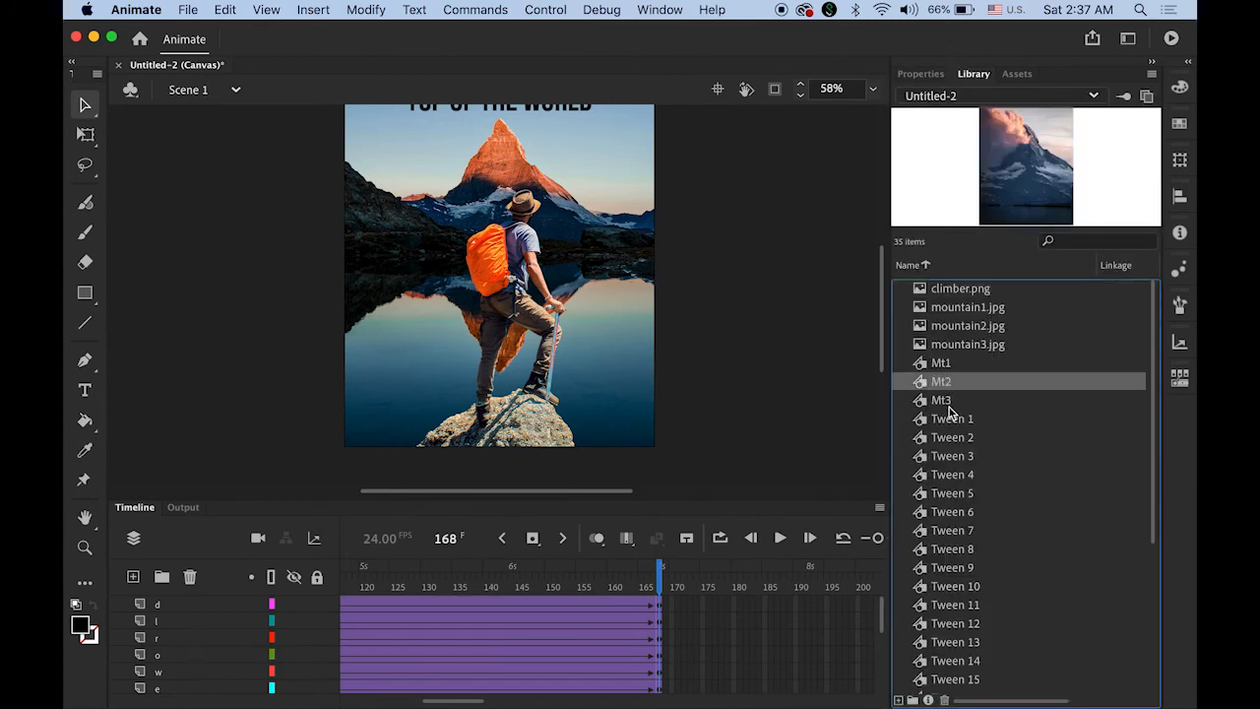
left_click(949, 402)
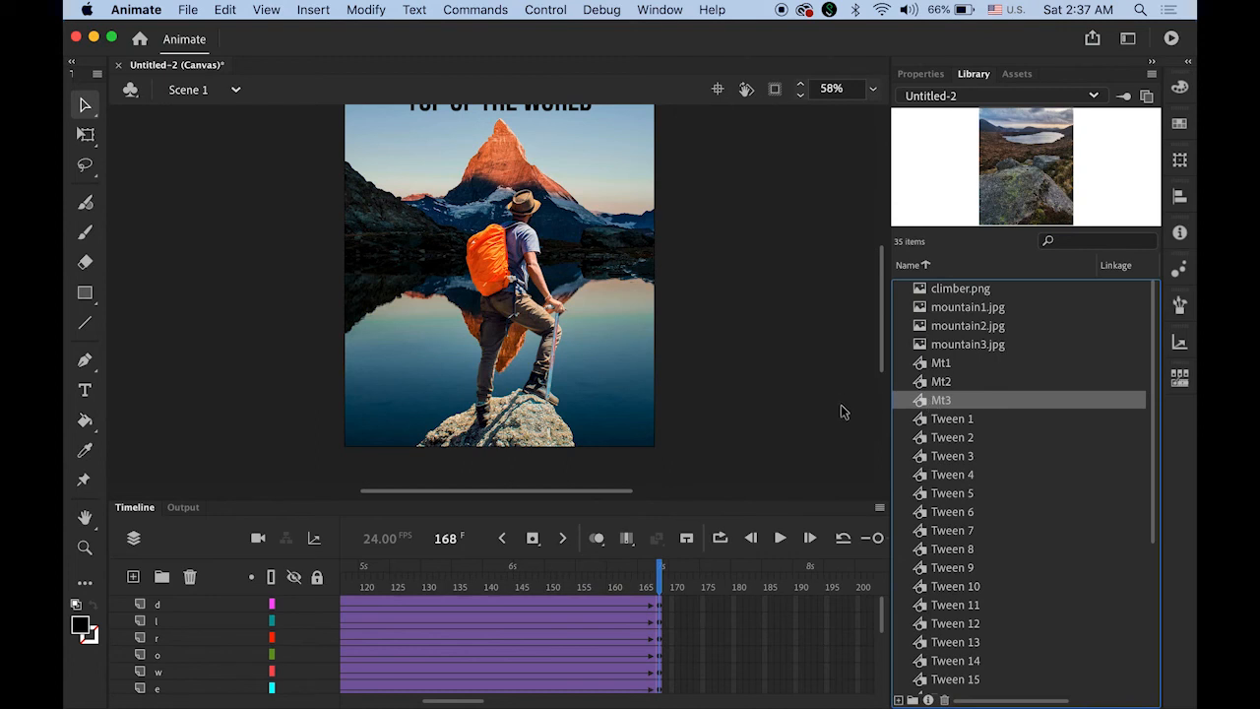
double_click(85, 518)
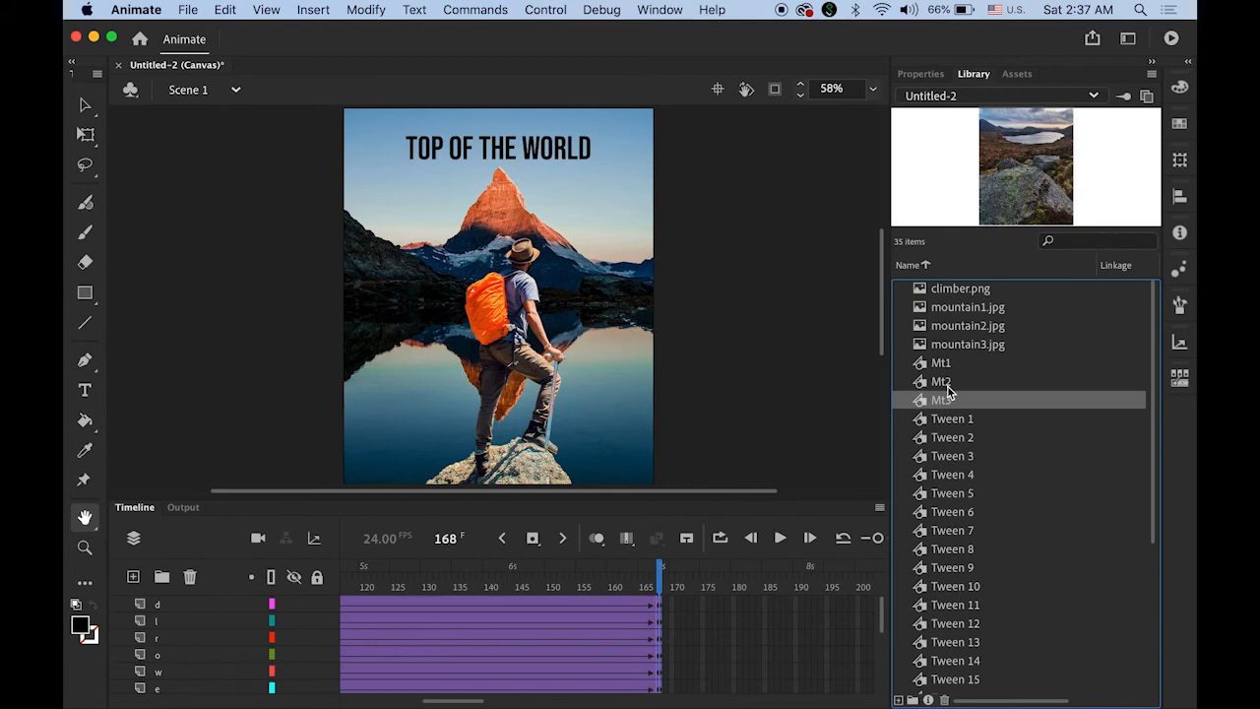
left_click(87, 105)
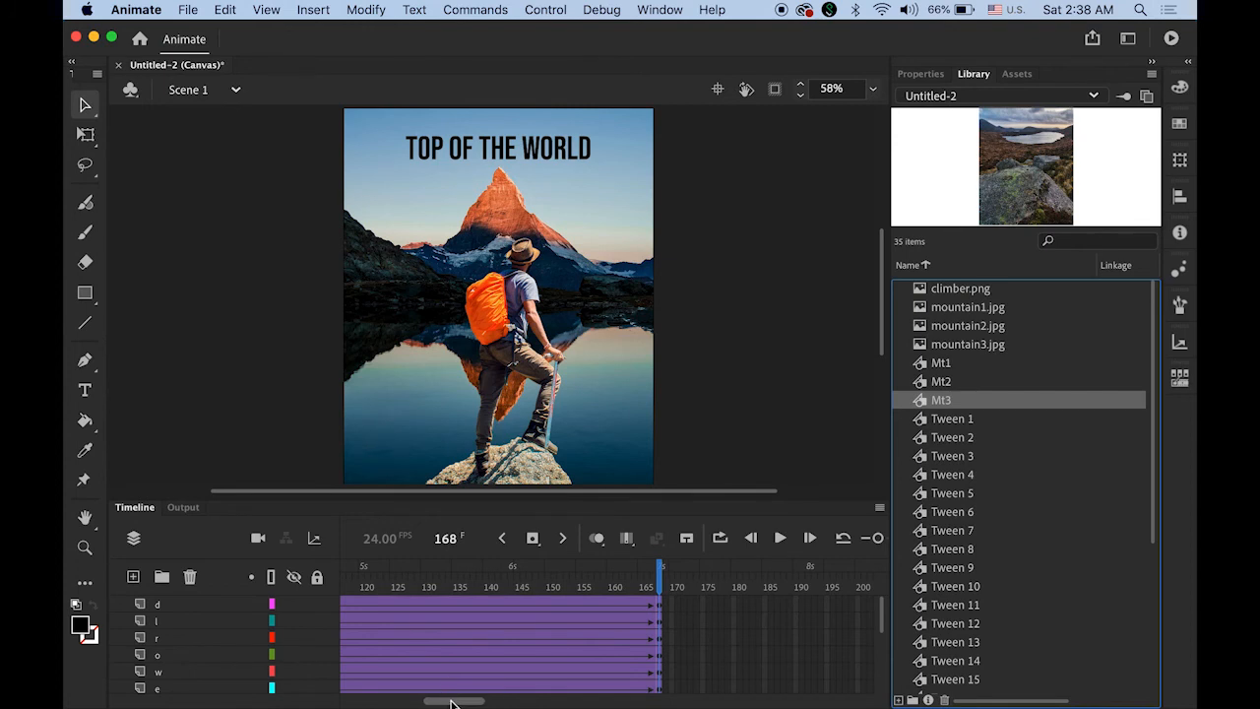
- Swap the BG layer's mountain instance on frame 1 for the Mt2 symbol
left_click_drag(450, 700, 261, 692)
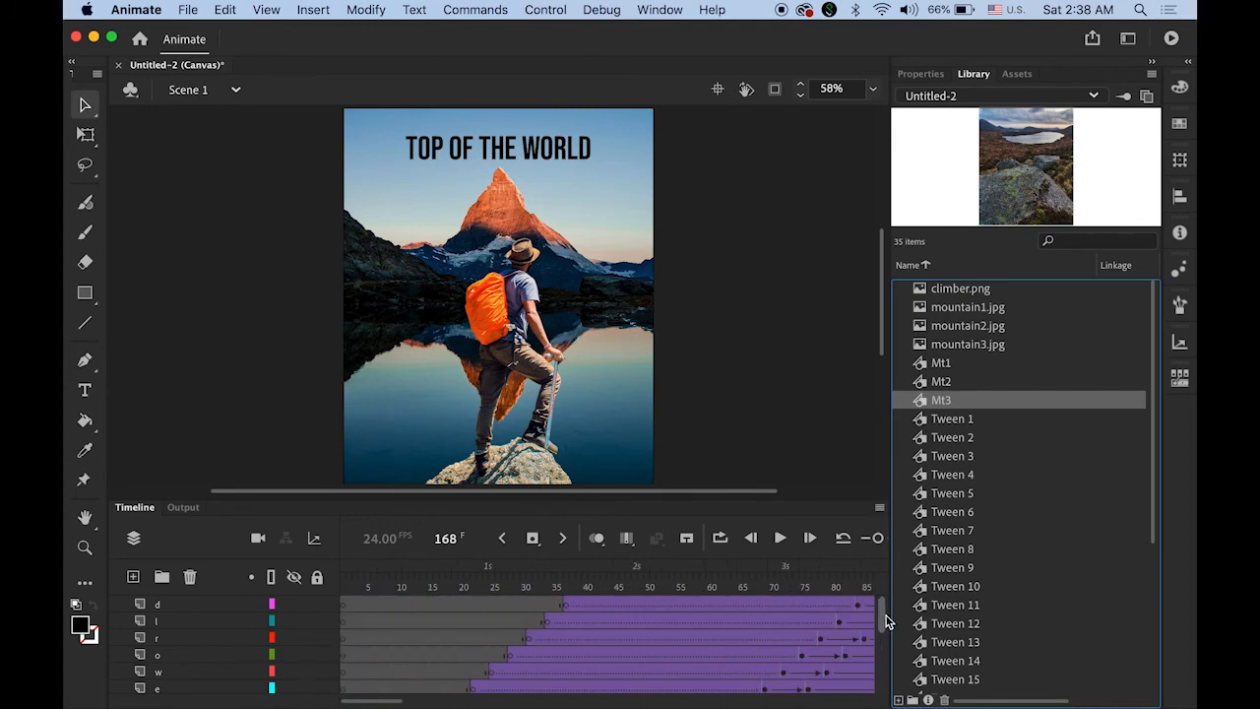
left_click_drag(883, 619, 889, 689)
left_click(205, 676)
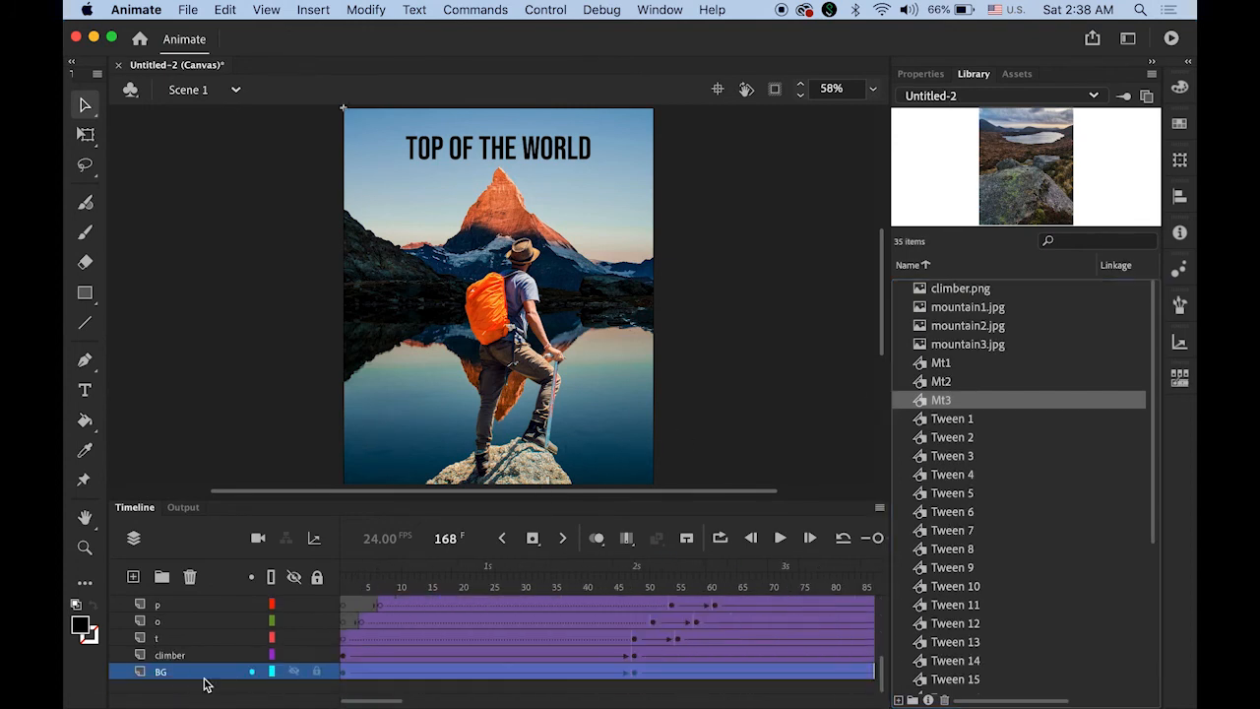
left_click(345, 675)
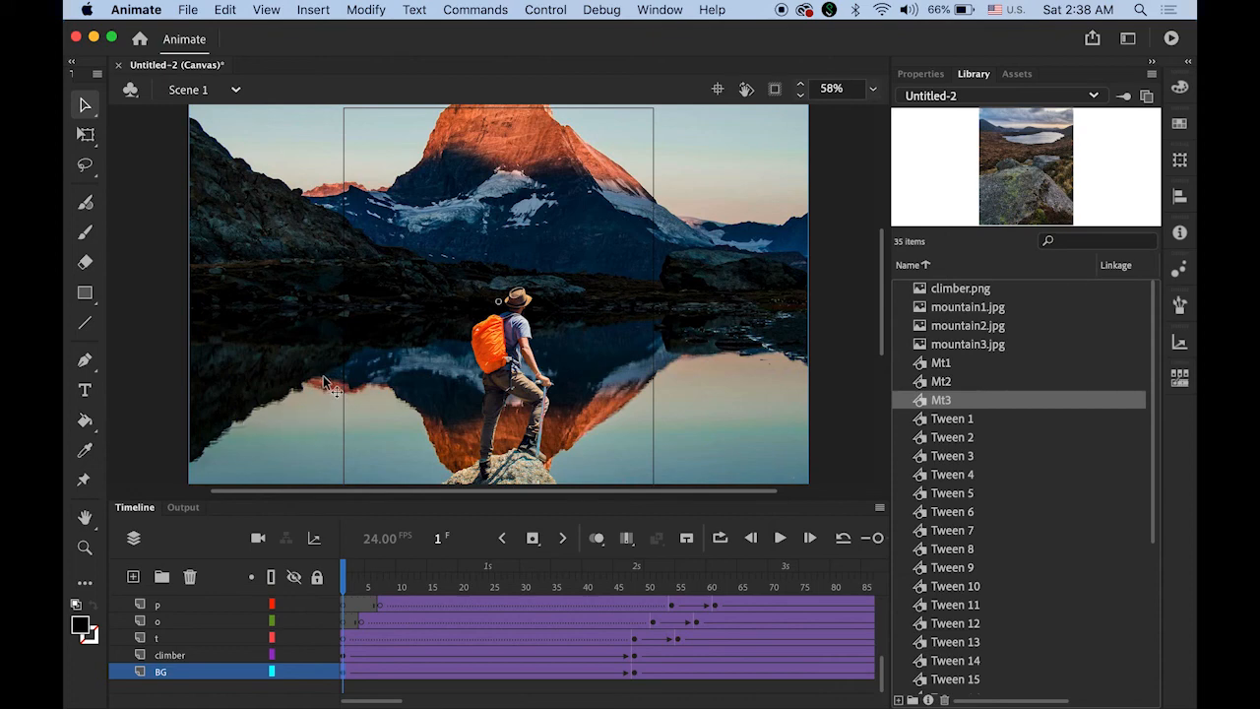
left_click(921, 74)
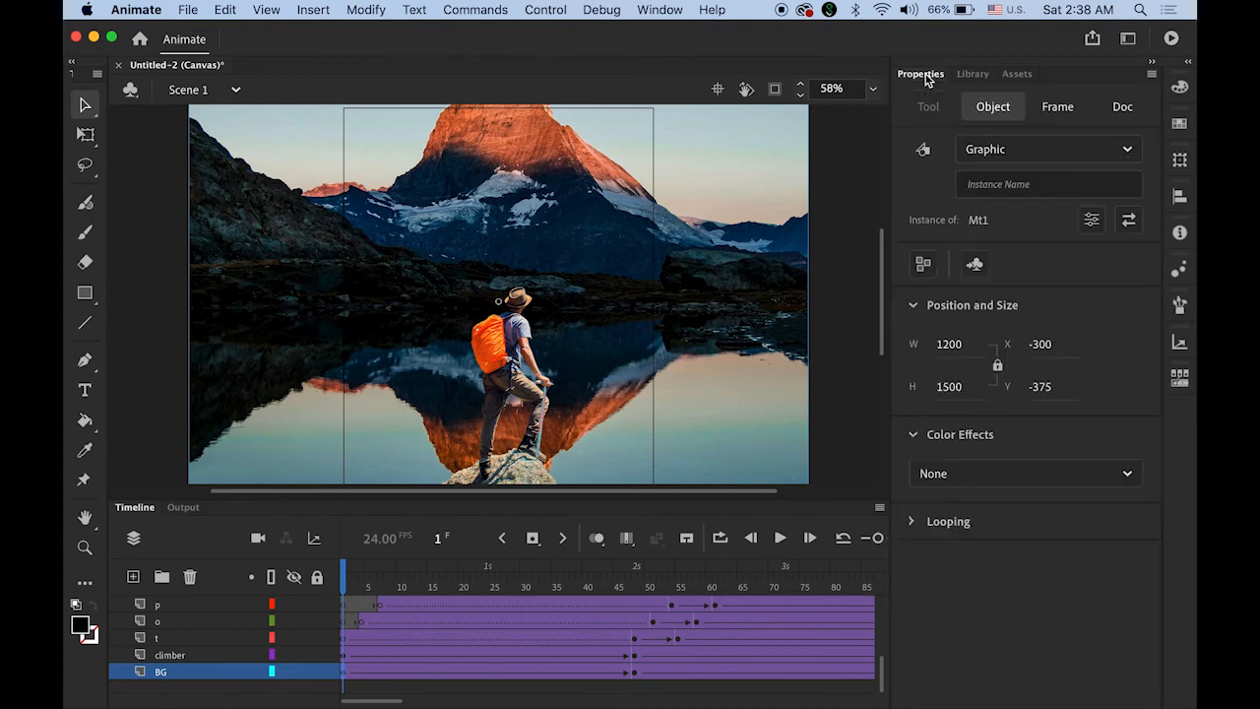
left_click(1129, 222)
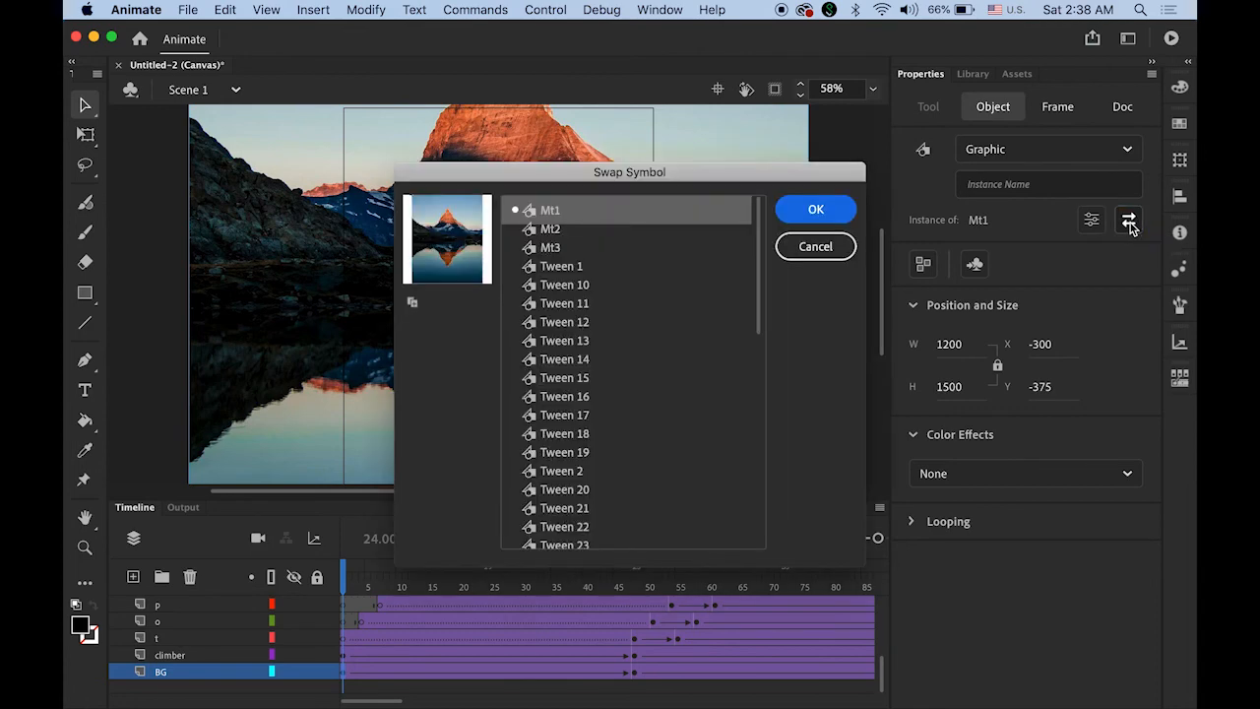
left_click_drag(556, 169, 915, 163)
left_click(909, 223)
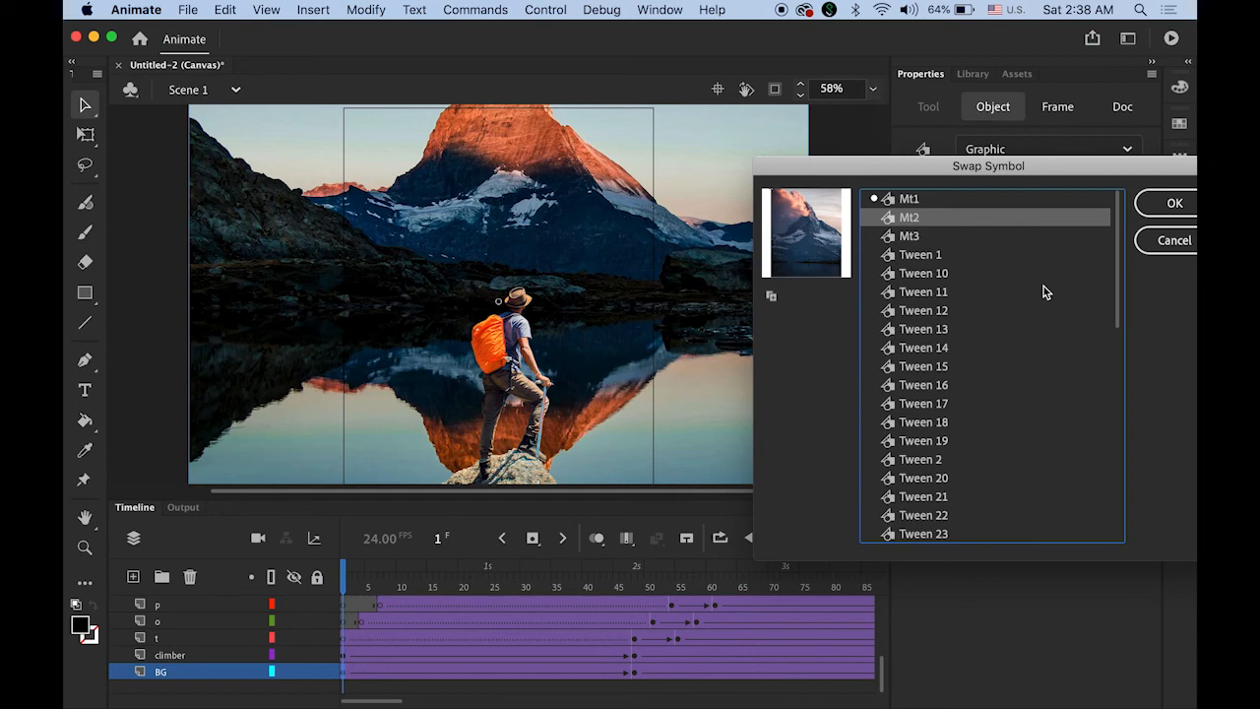
left_click(1164, 203)
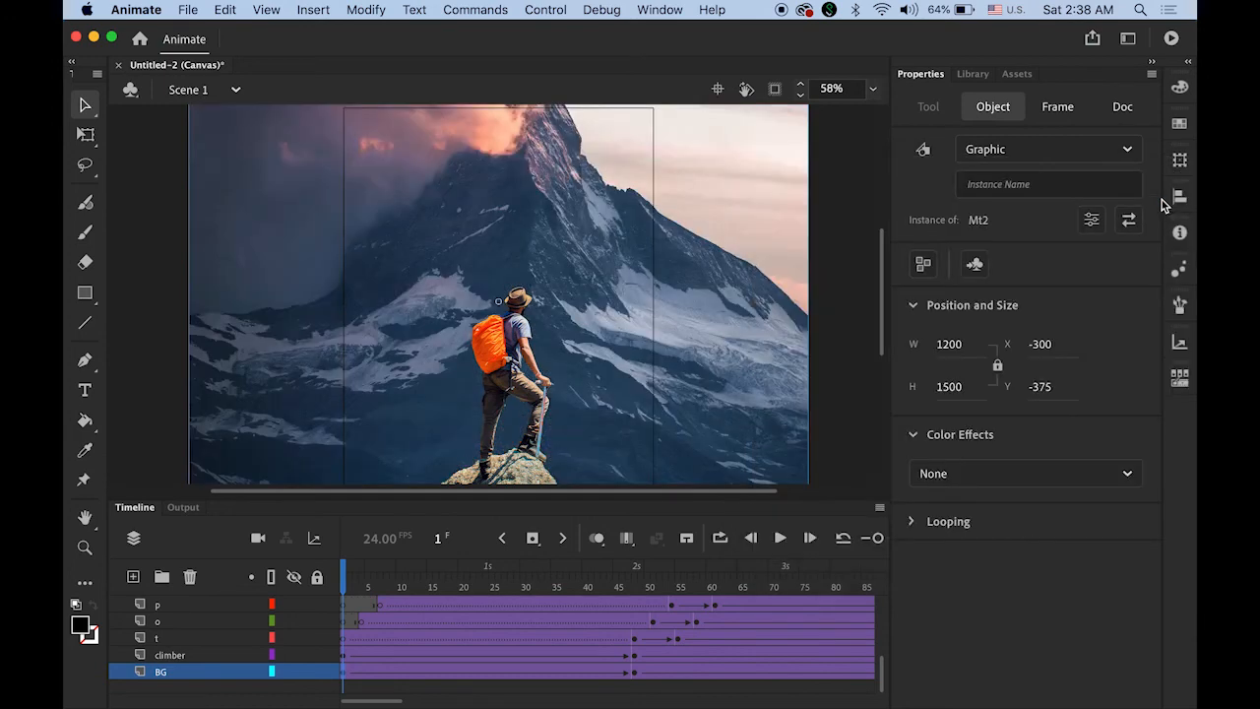
- Swap the background instance on the BG layer's frame 48 keyframe for Mt2
left_click(636, 675)
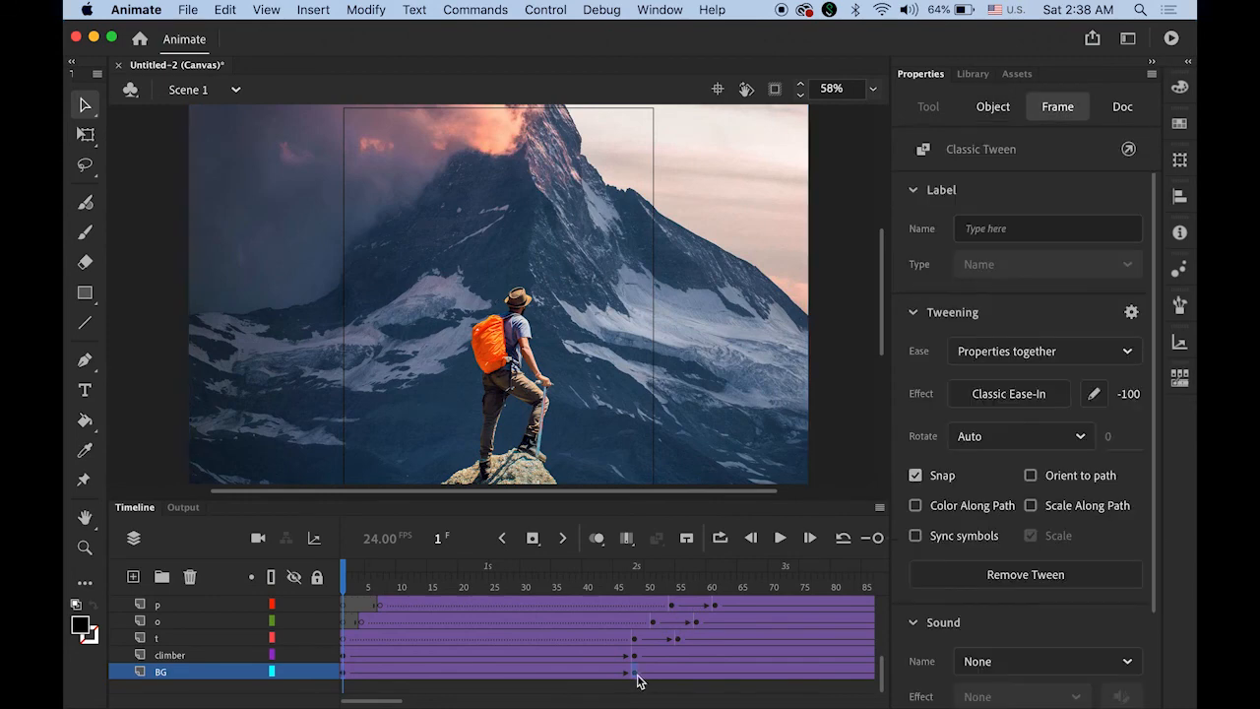
left_click(642, 471)
left_click(1129, 222)
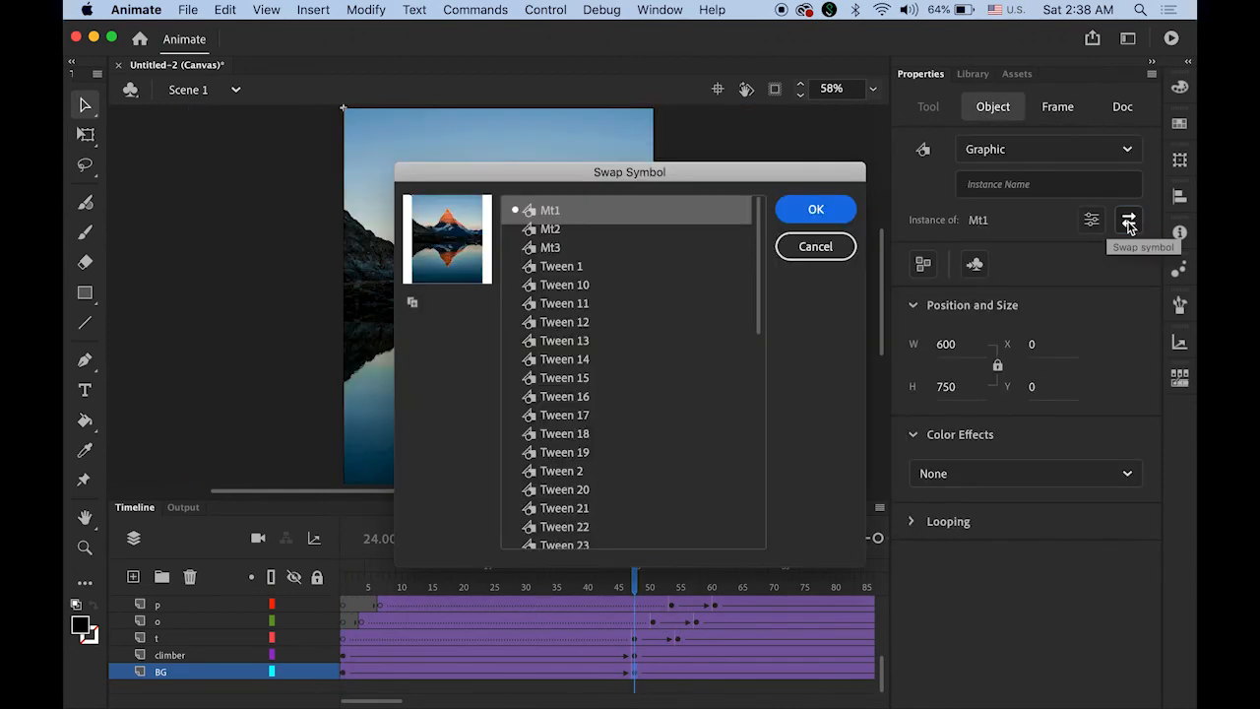
left_click(566, 230)
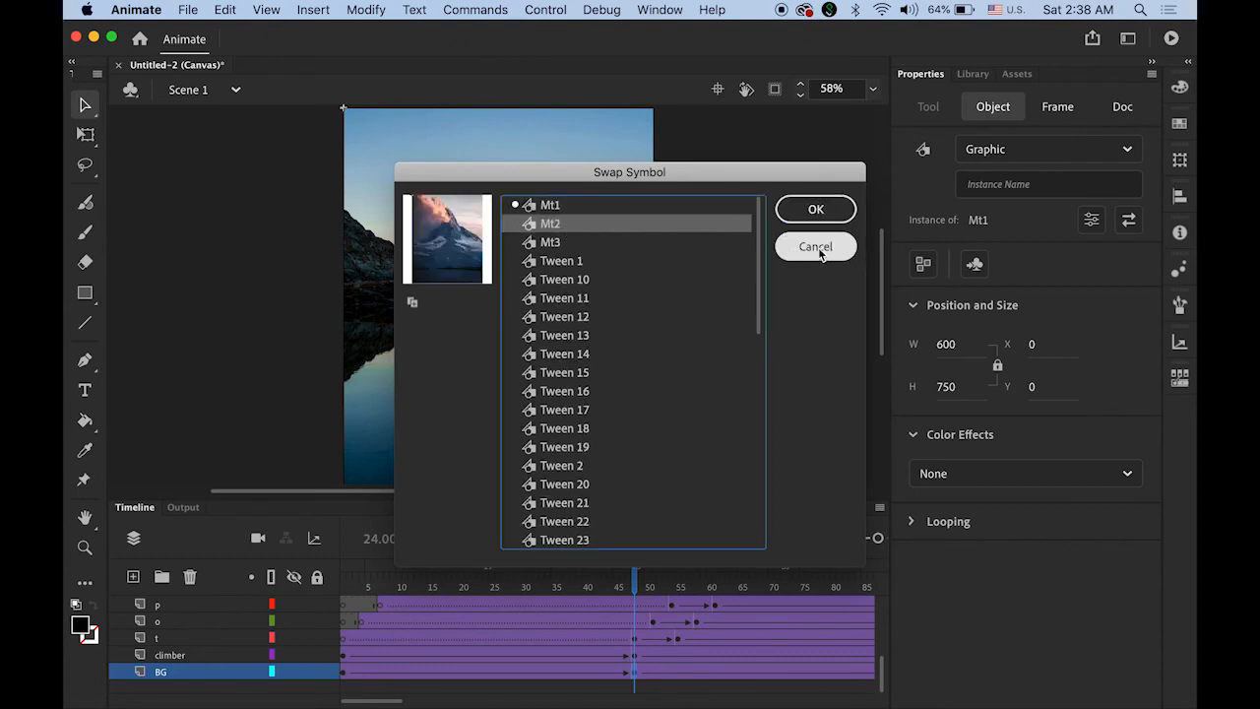
left_click(813, 210)
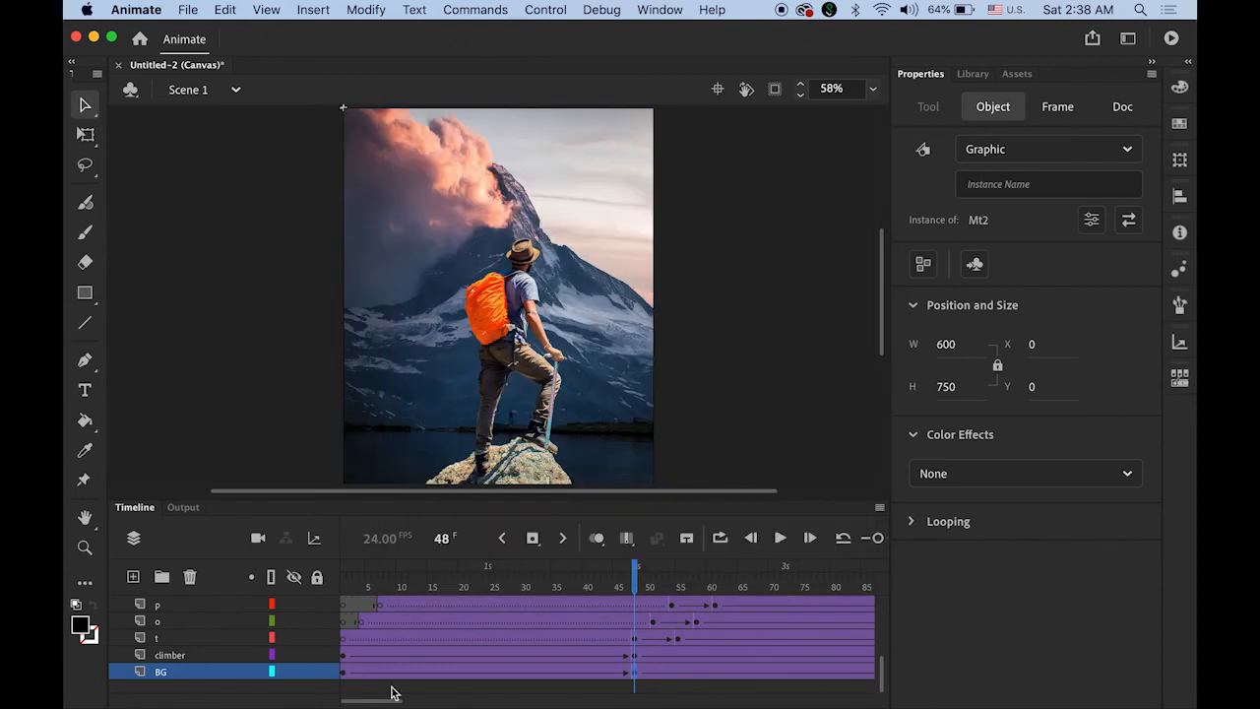
- Replace the background symbol on the BG layer's frame 91 keyframe with Mt2
left_click_drag(388, 701, 418, 701)
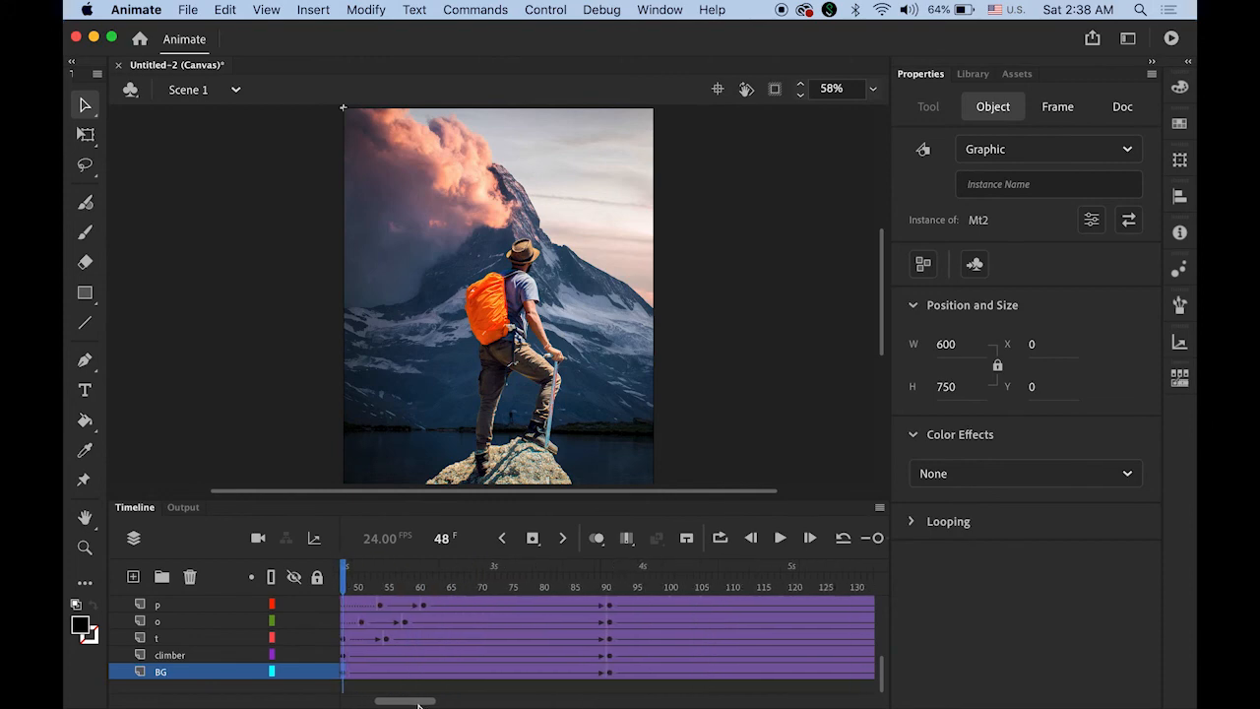
left_click(611, 677)
left_click(635, 411)
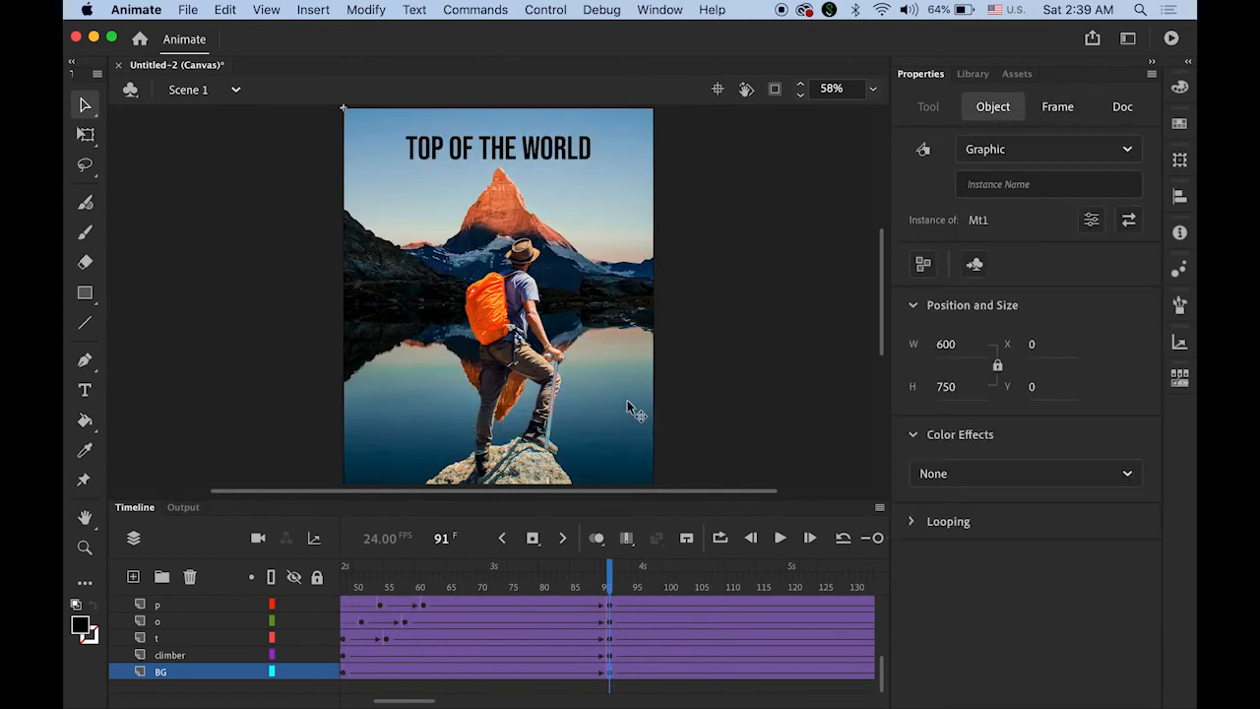
left_click(1128, 220)
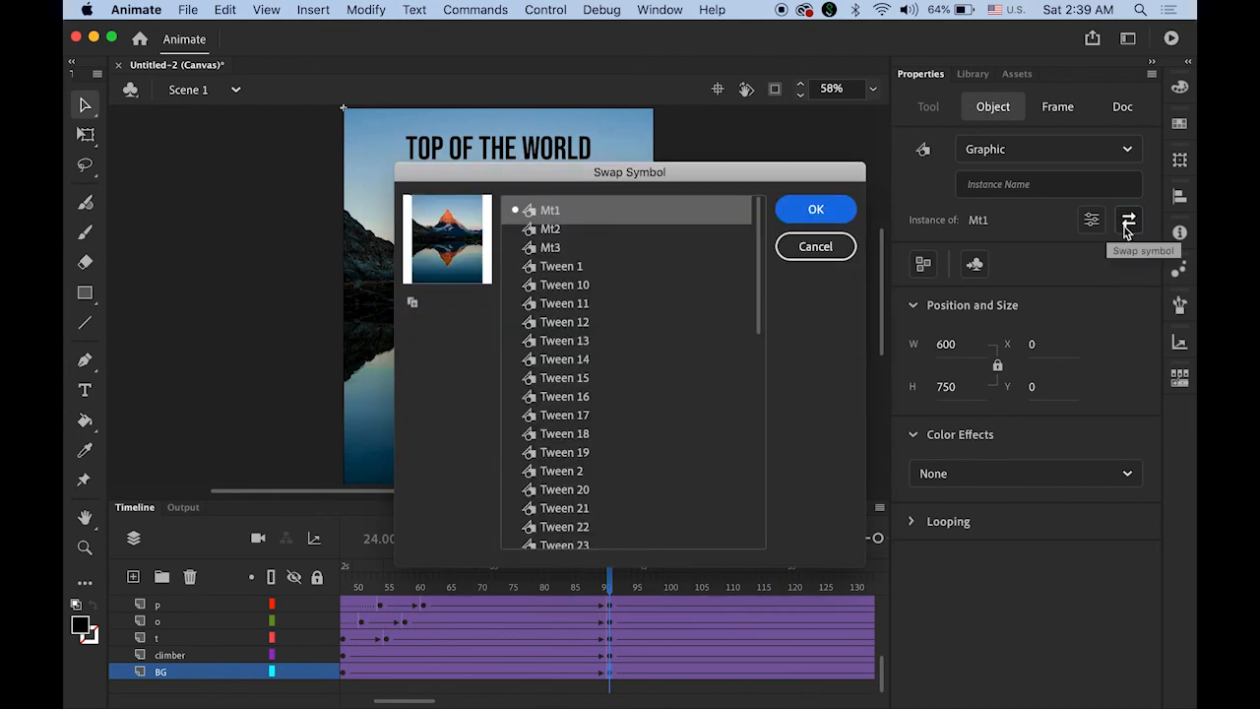
left_click(548, 230)
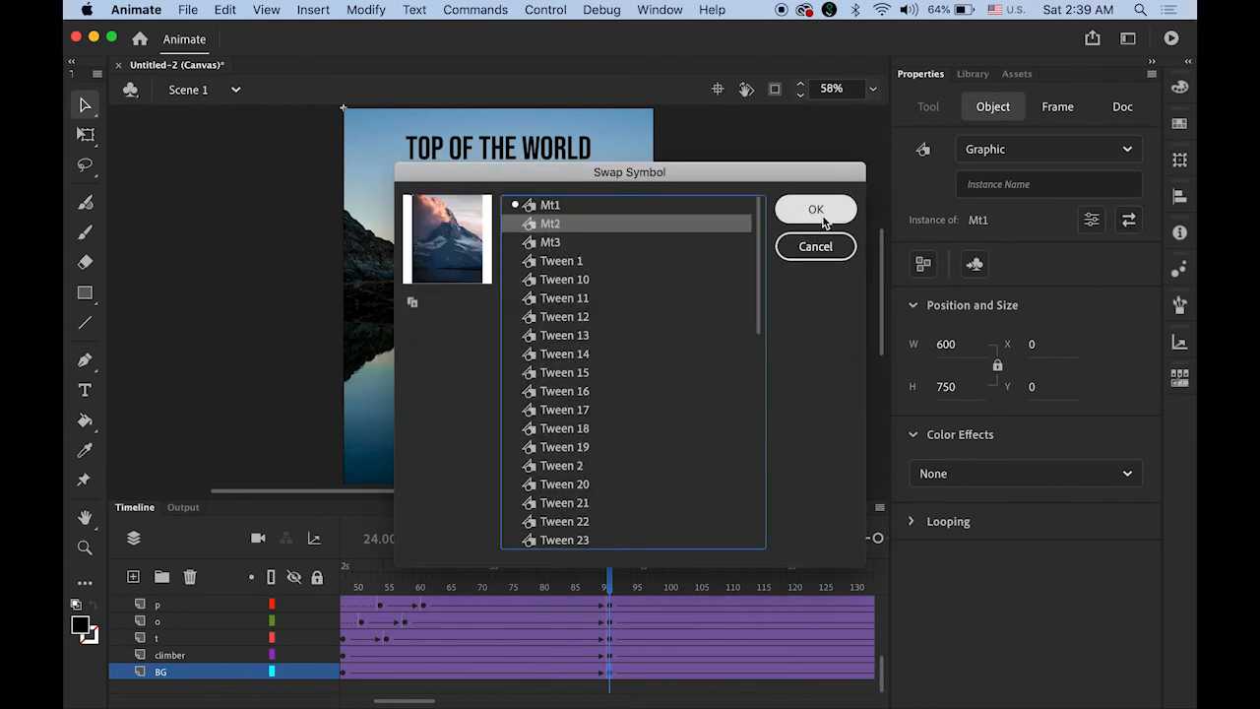
left_click(817, 211)
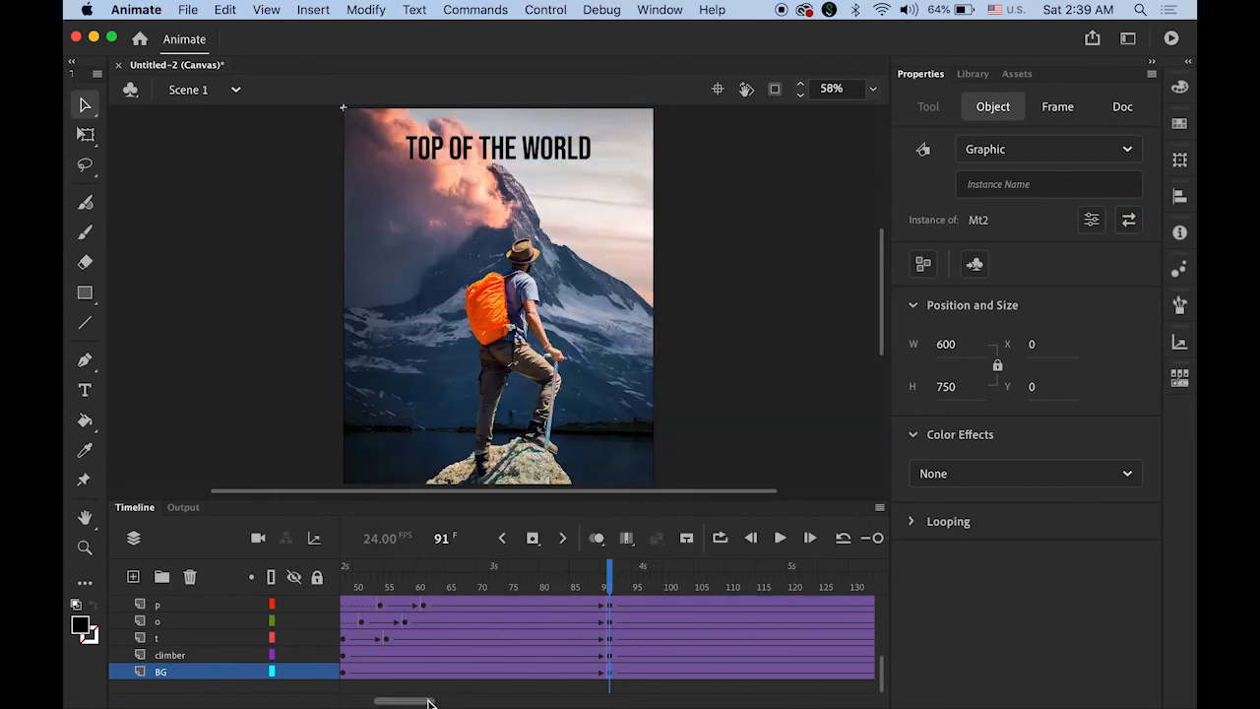
- Swap the background on the BG layer's final keyframe at frame 168 for Mt2 and deselect it
scroll(448, 696, "right", 10)
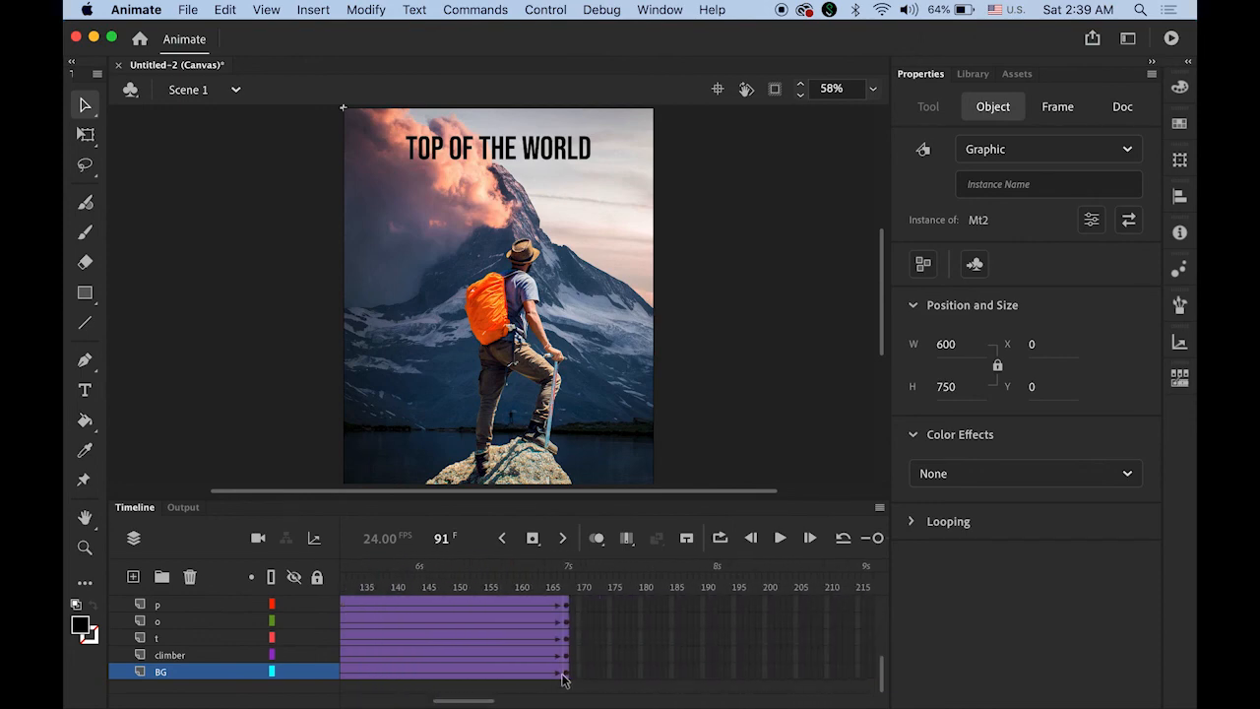
left_click(564, 676)
left_click(635, 424)
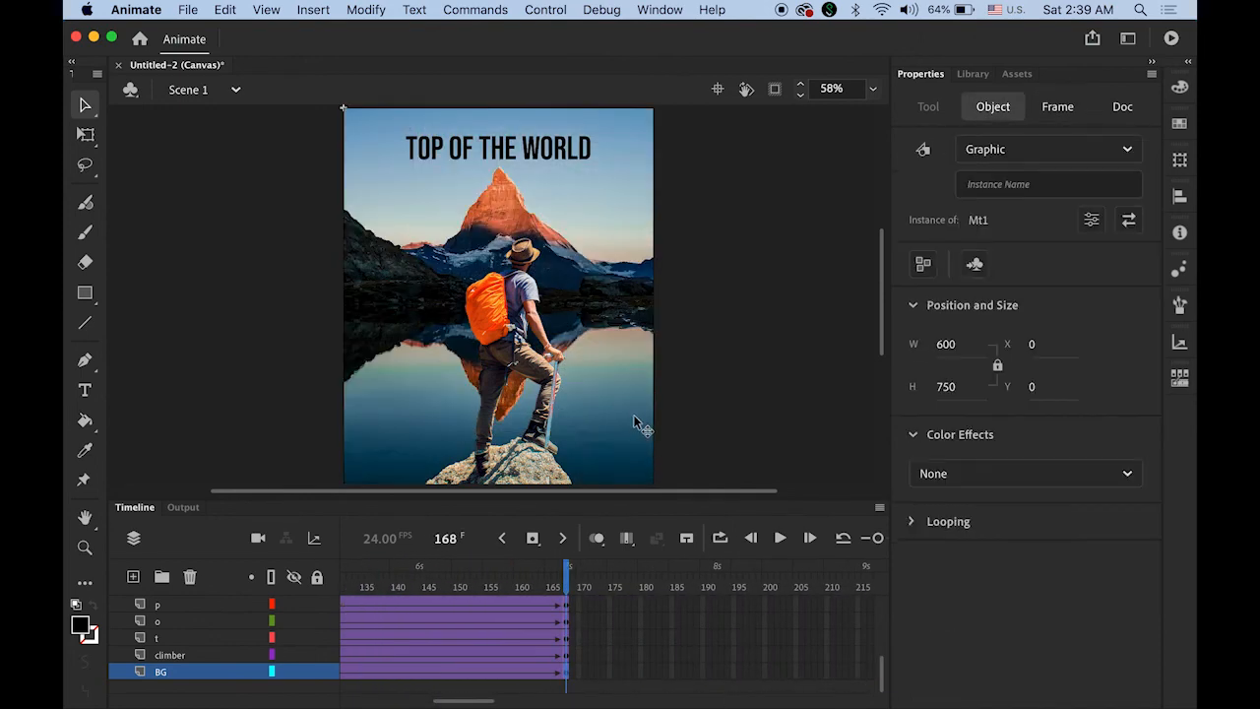
left_click(1129, 220)
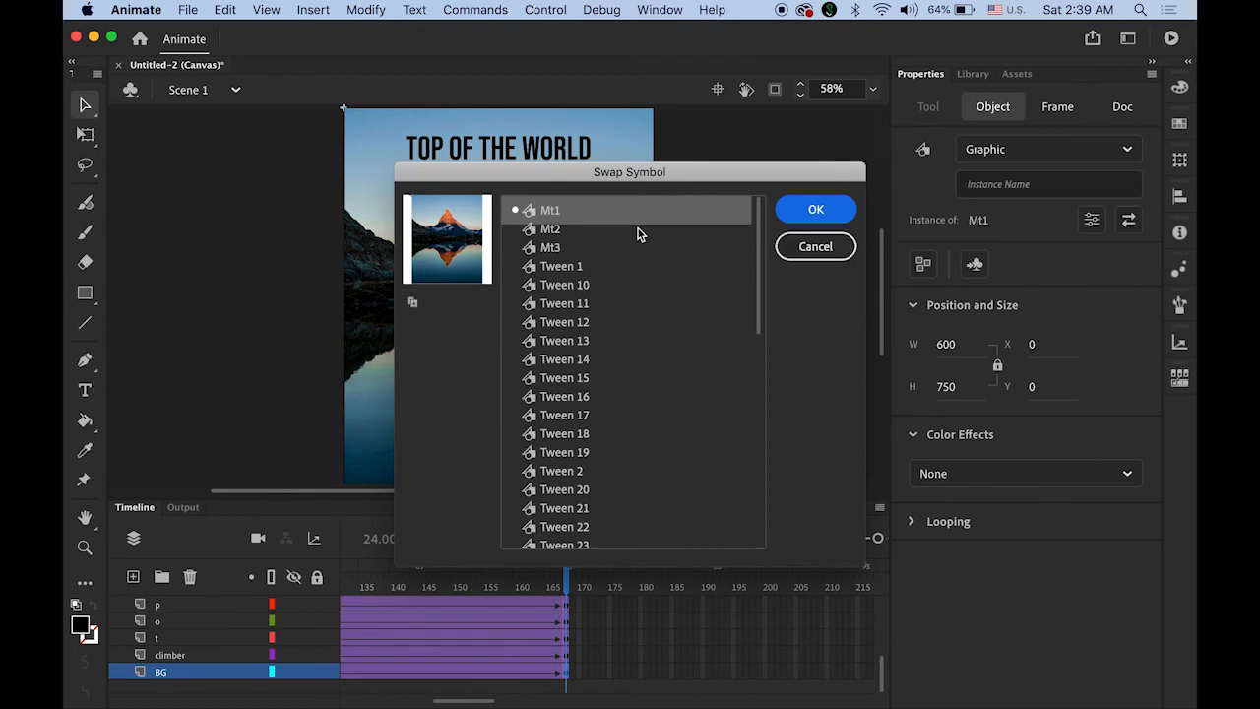
left_click(576, 230)
left_click(816, 210)
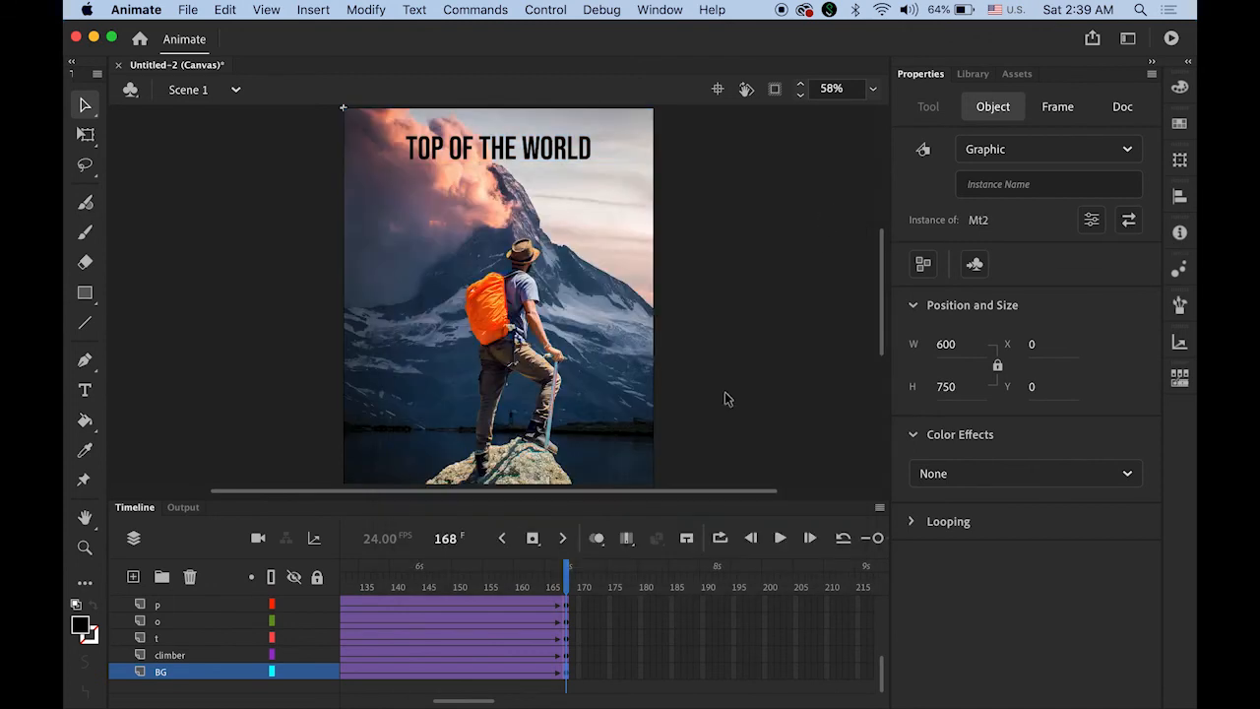
left_click(776, 386)
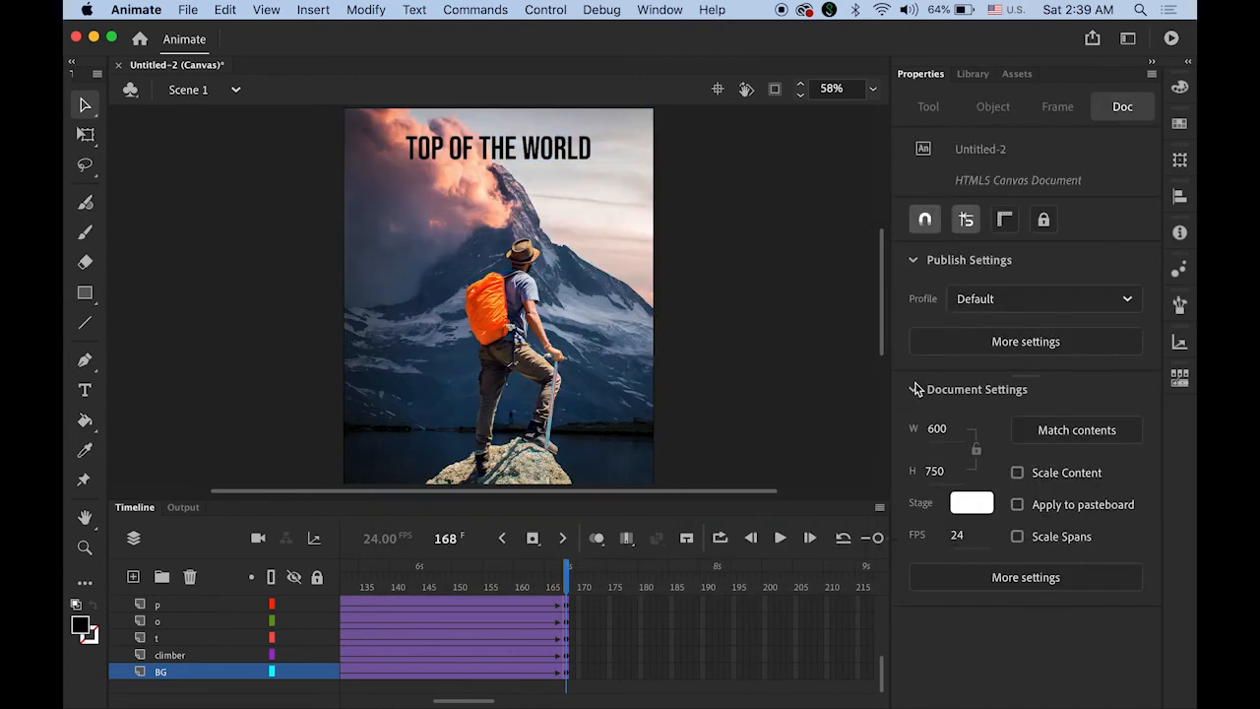
- Test the movie with the Mt2 background in the Chrome browser and return to the timeline in Animate
key("super+Return")
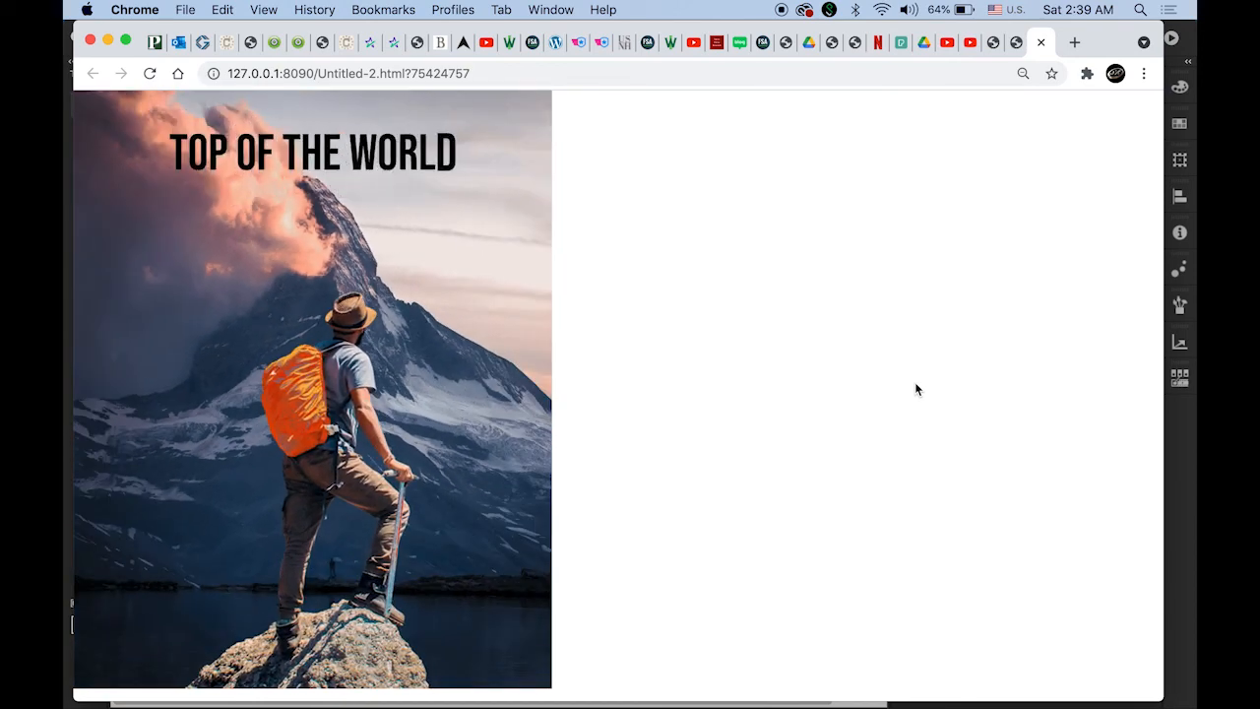
left_click(1185, 450)
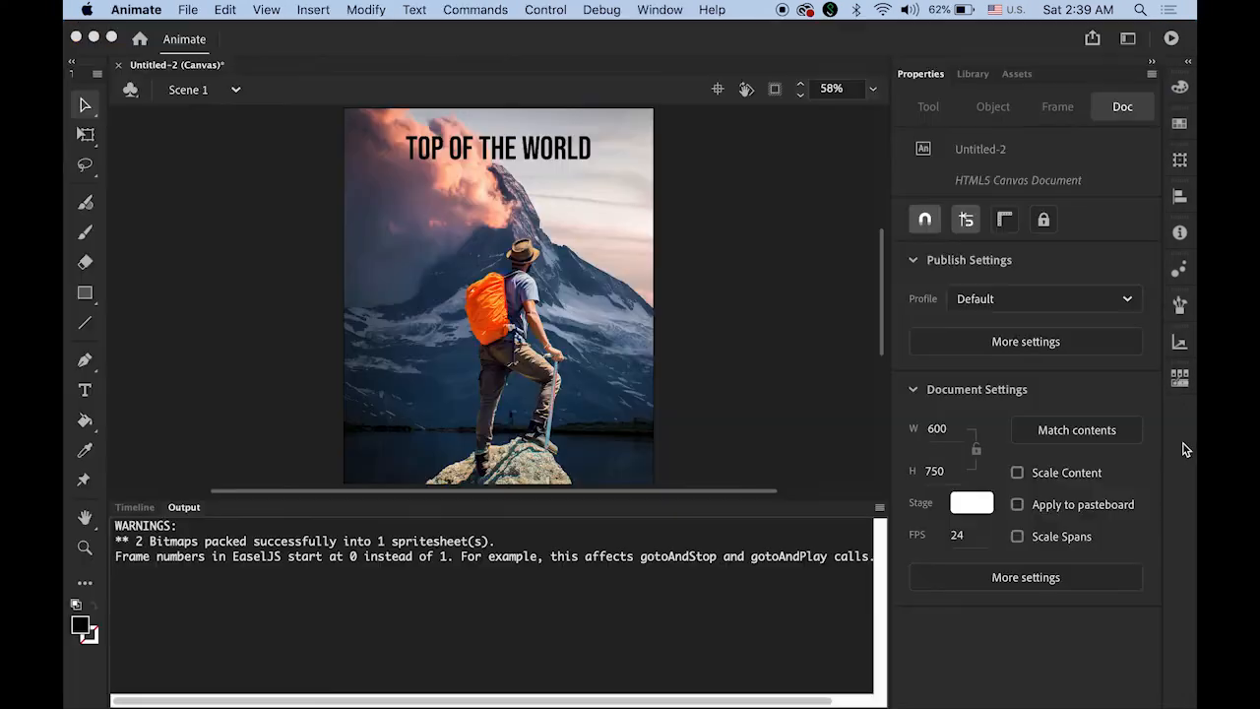
left_click(133, 507)
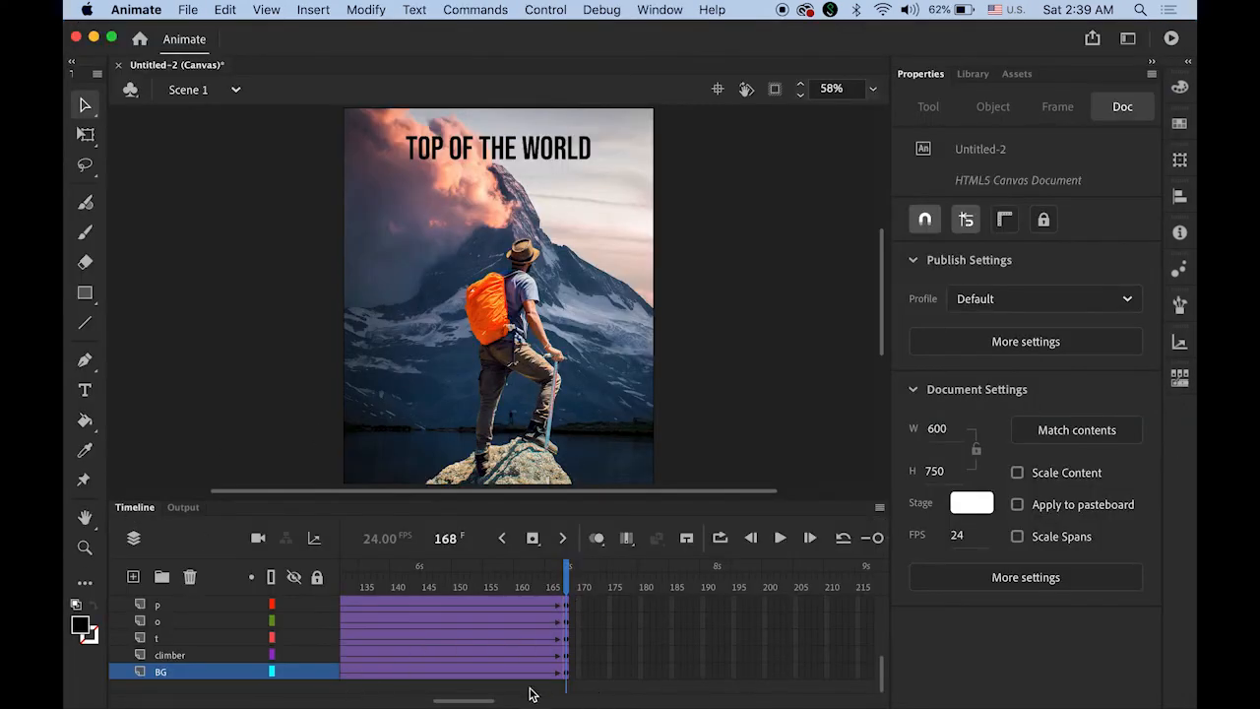
- Swap the background instance on the BG layer's frame 1 keyframe for the Mt3 symbol
left_click_drag(478, 702, 328, 699)
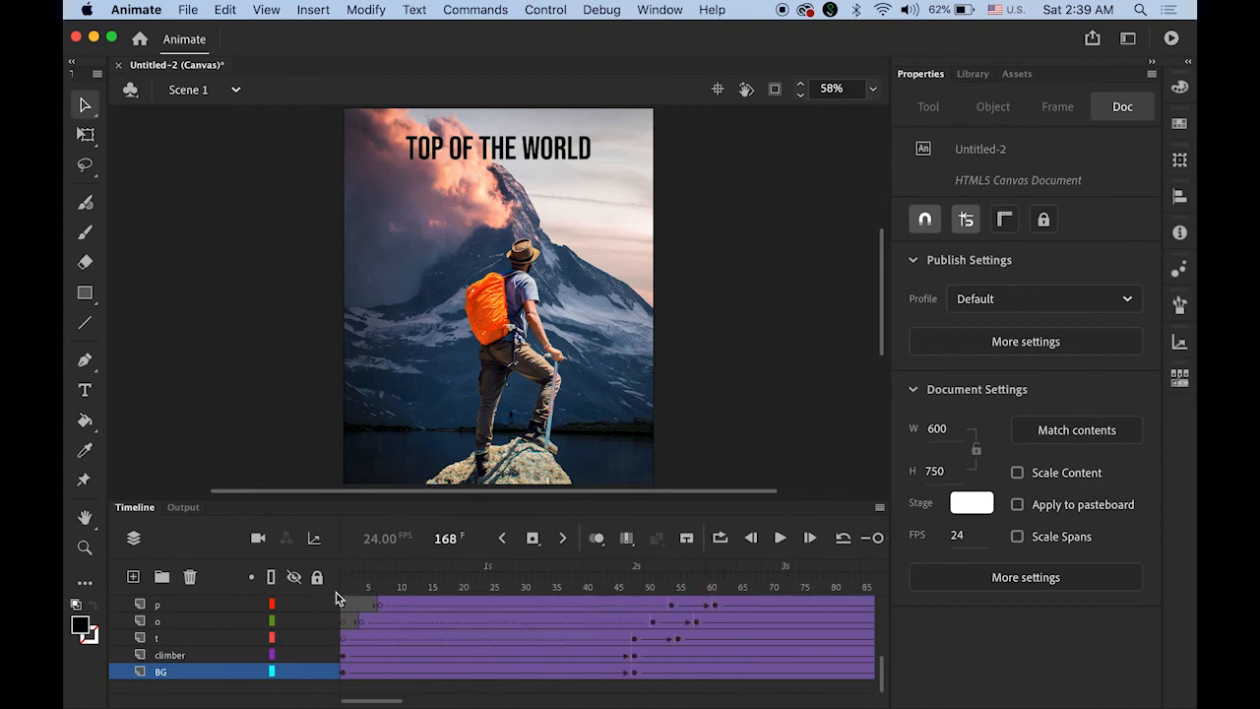
left_click(344, 672)
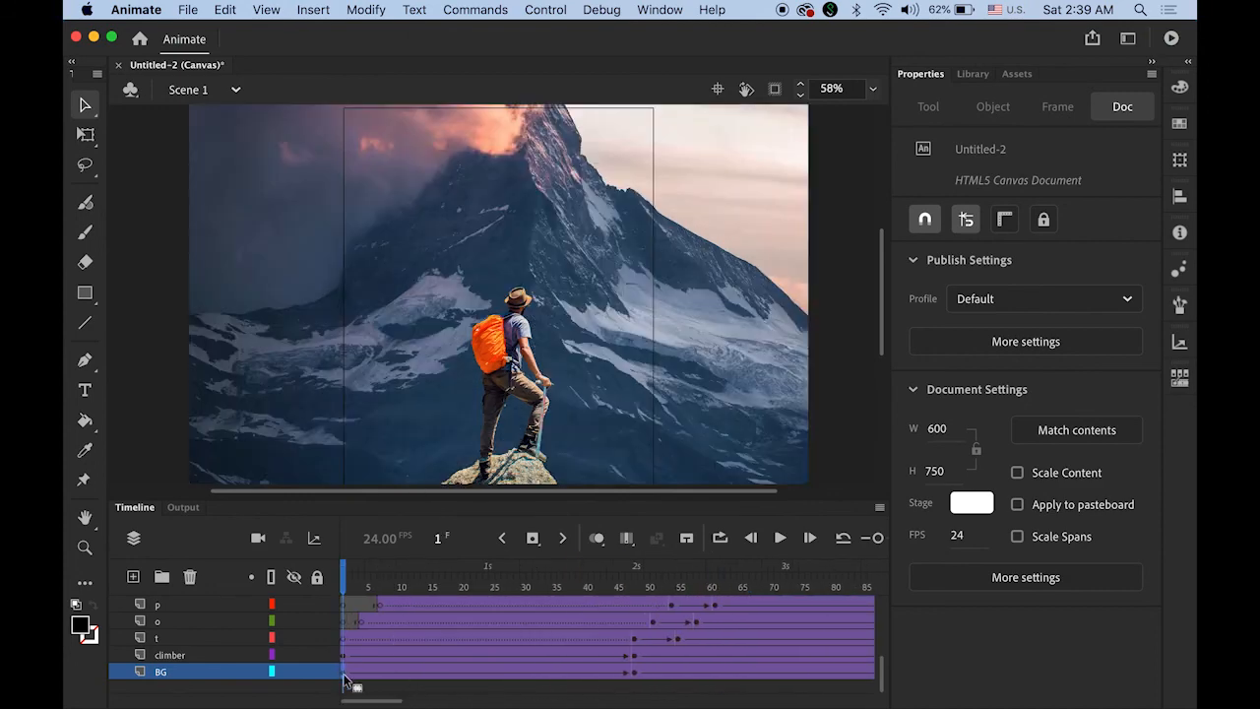
left_click(753, 459)
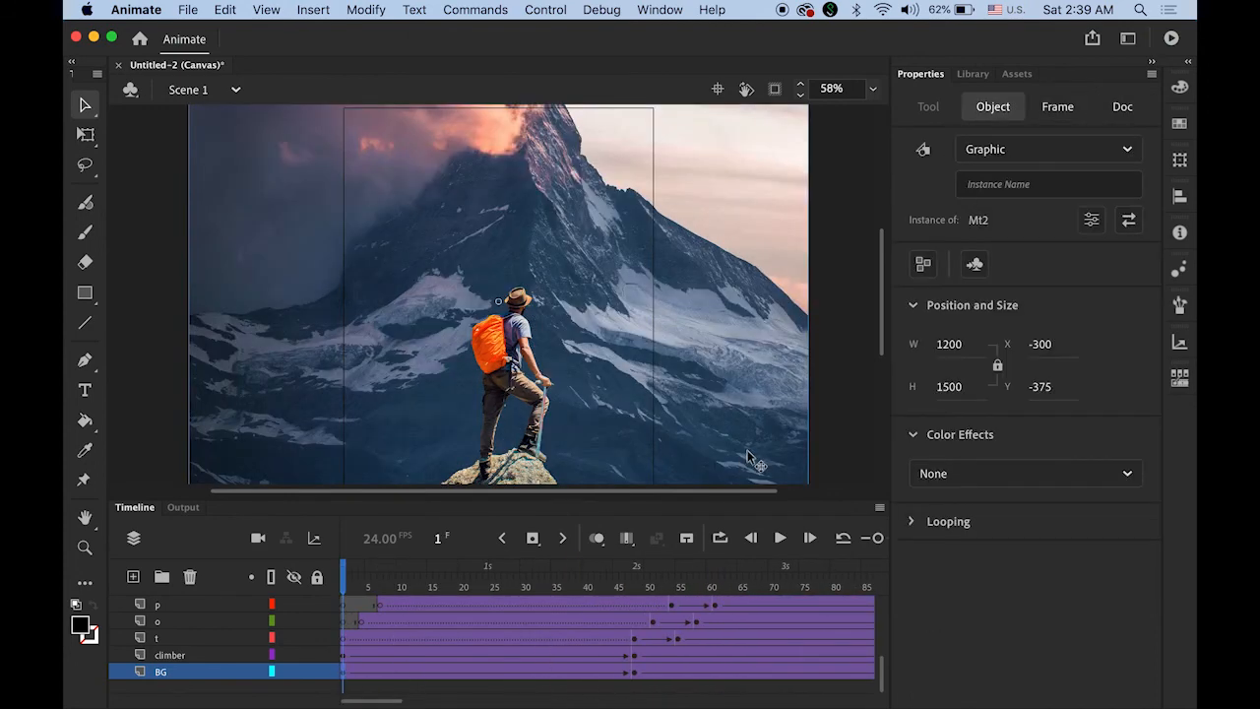
left_click(1129, 220)
left_click(550, 247)
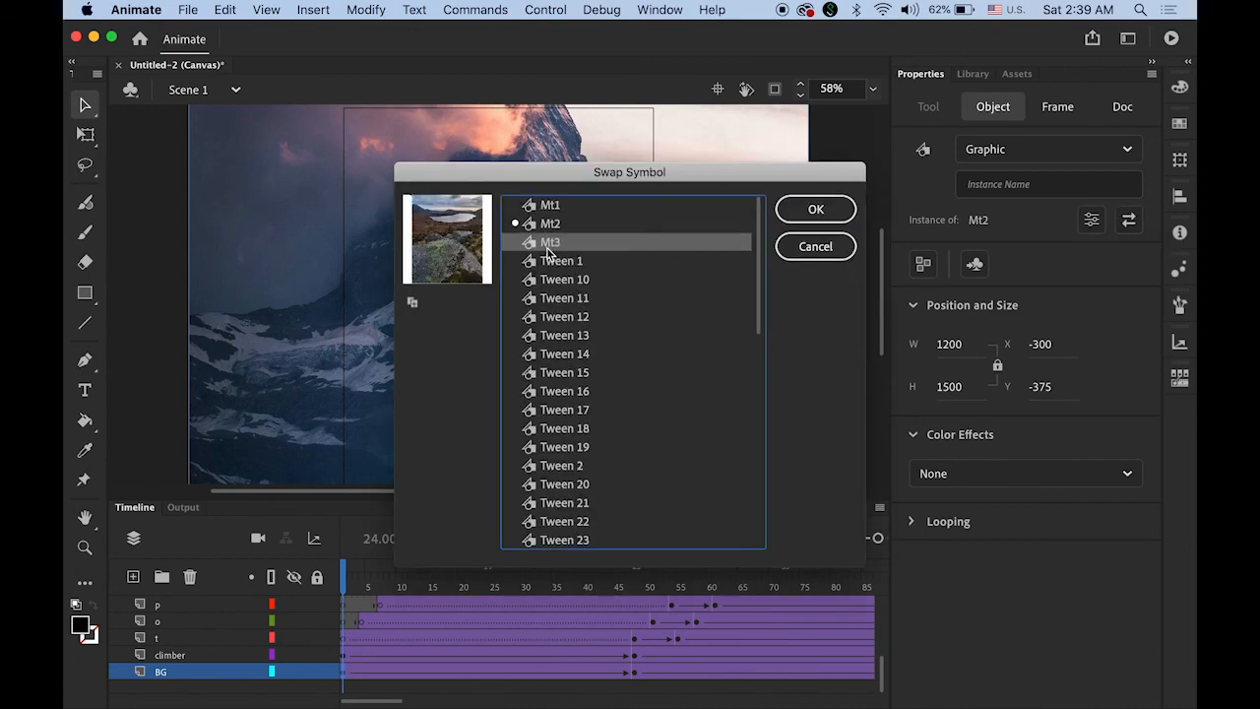
left_click(816, 210)
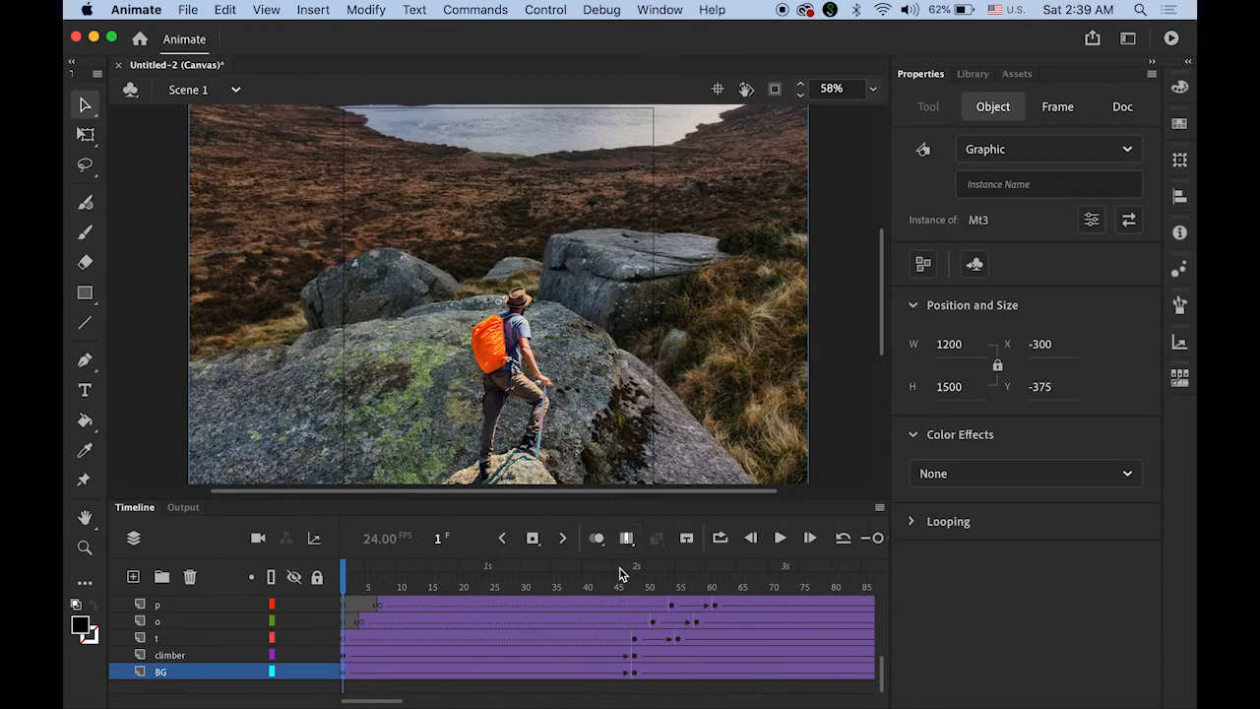
- Swap the background instance on the BG layer's frame 48 keyframe for the Mt3 symbol
left_click(634, 673)
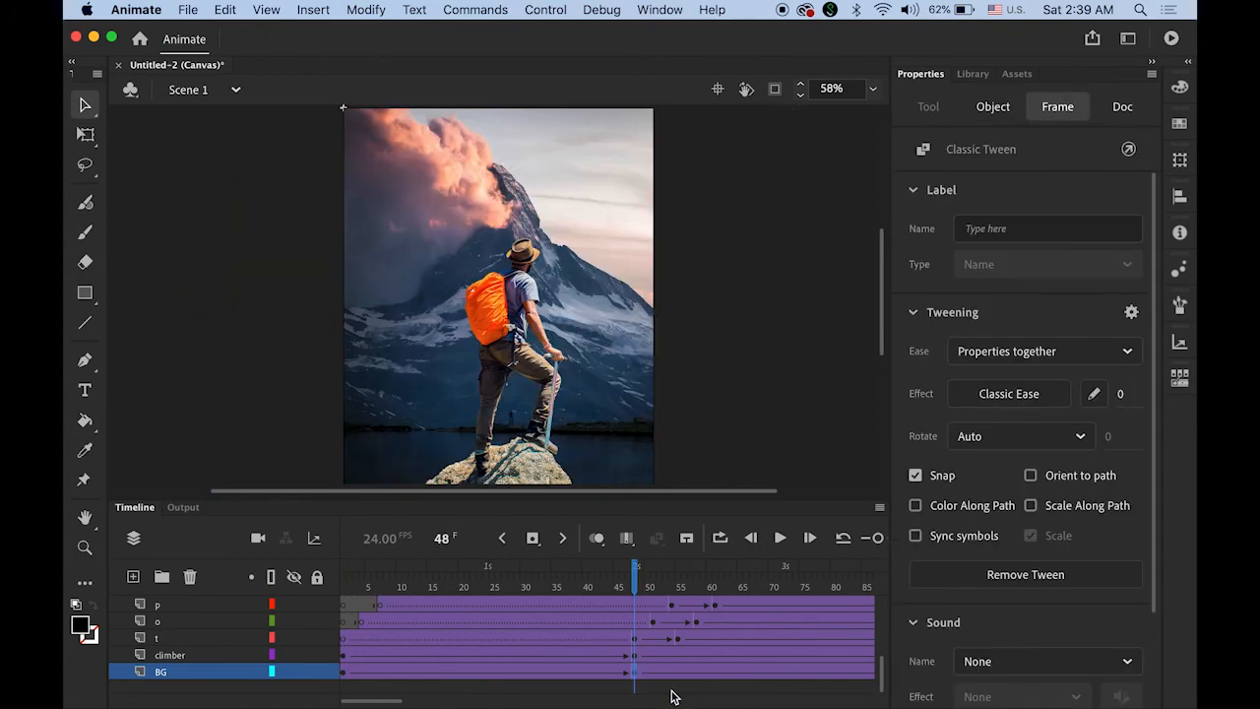
left_click(624, 464)
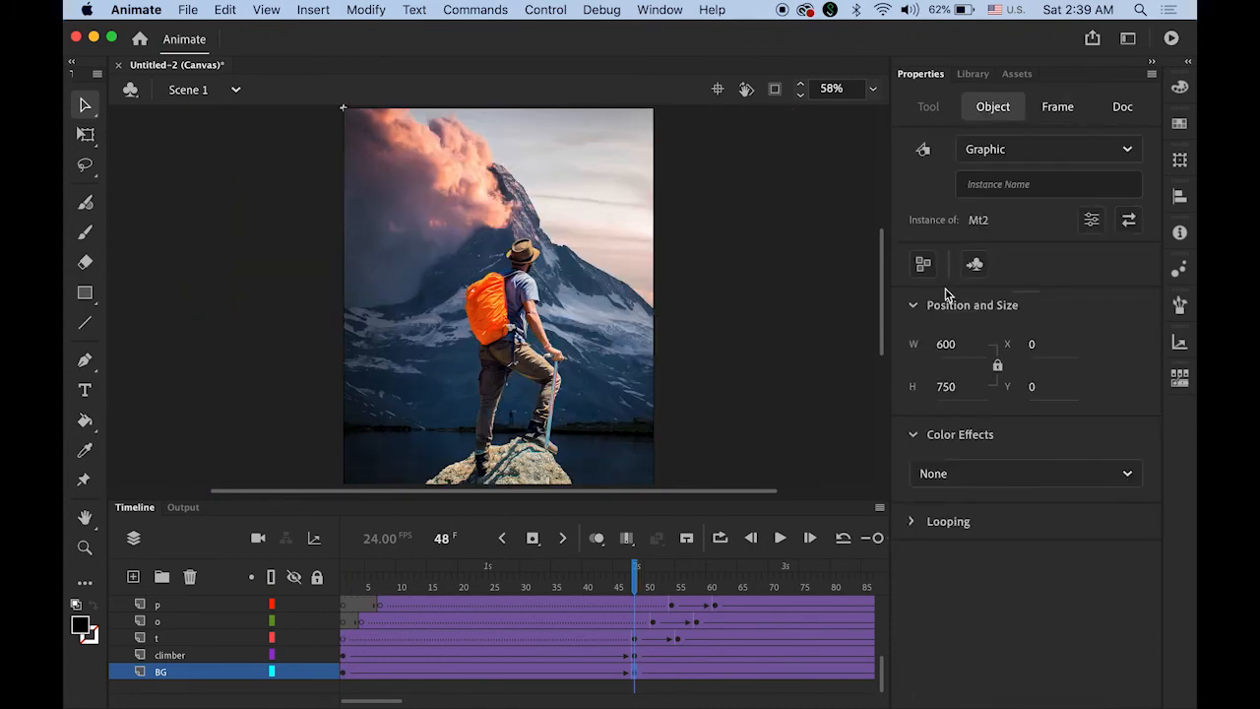
left_click(1129, 220)
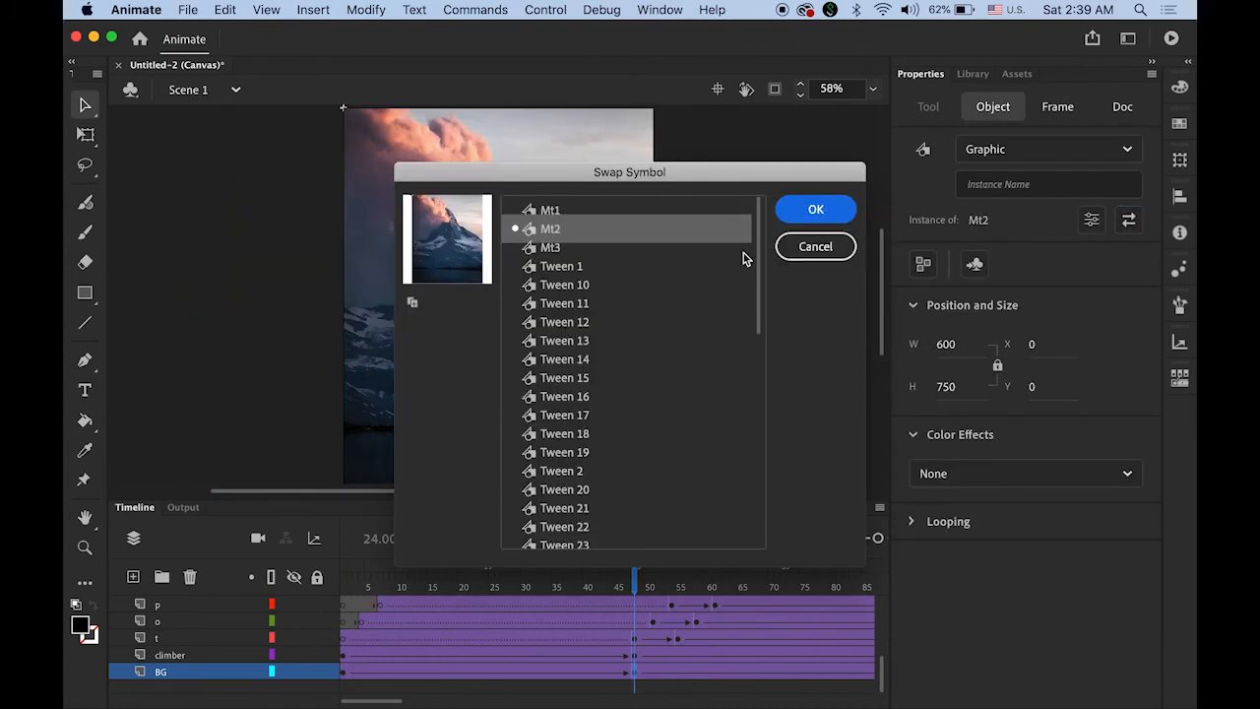
left_click(556, 253)
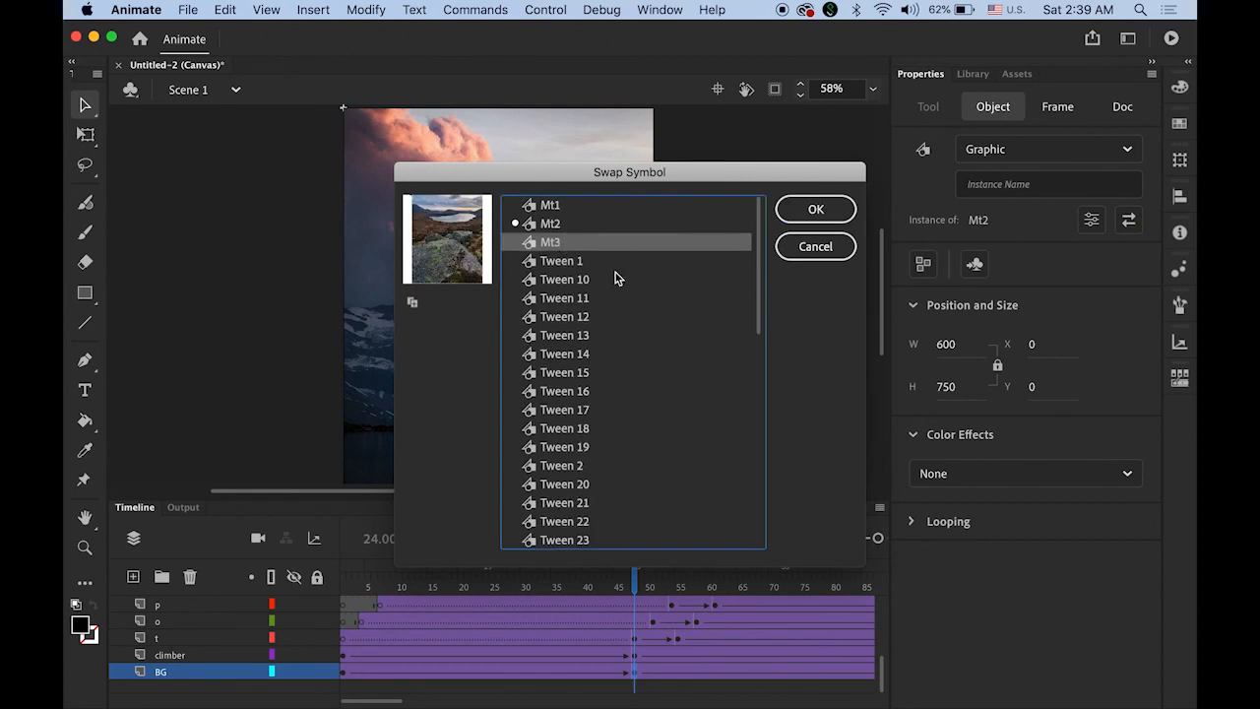
left_click(818, 210)
- Replace the background symbol on the BG layer's frame 91 keyframe with Mt3
scroll(388, 700, "right", 5)
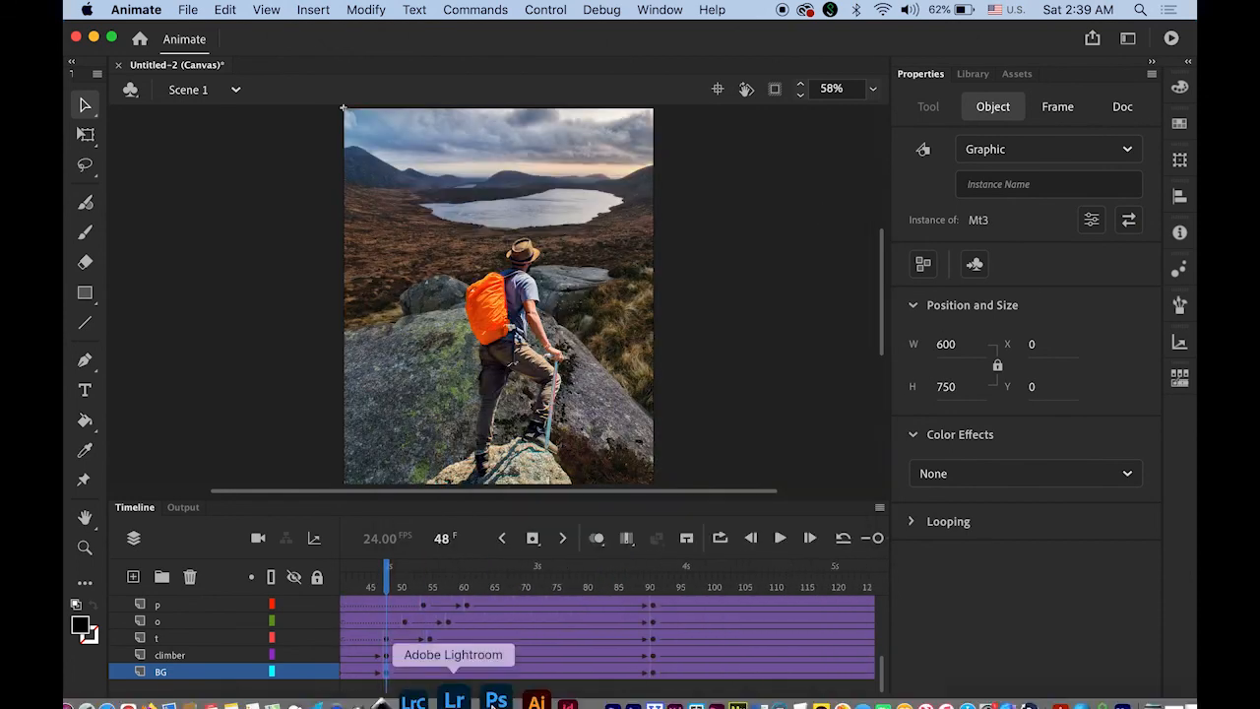
left_click(652, 675)
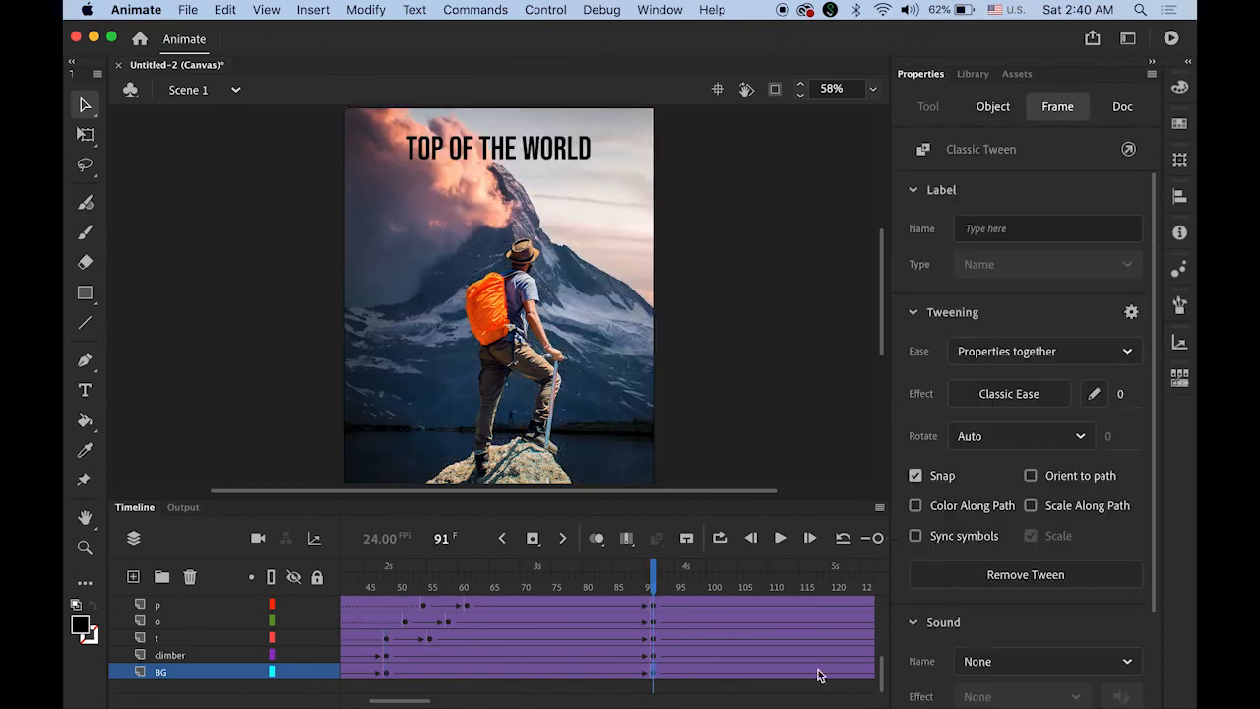
left_click(620, 341)
left_click(1129, 222)
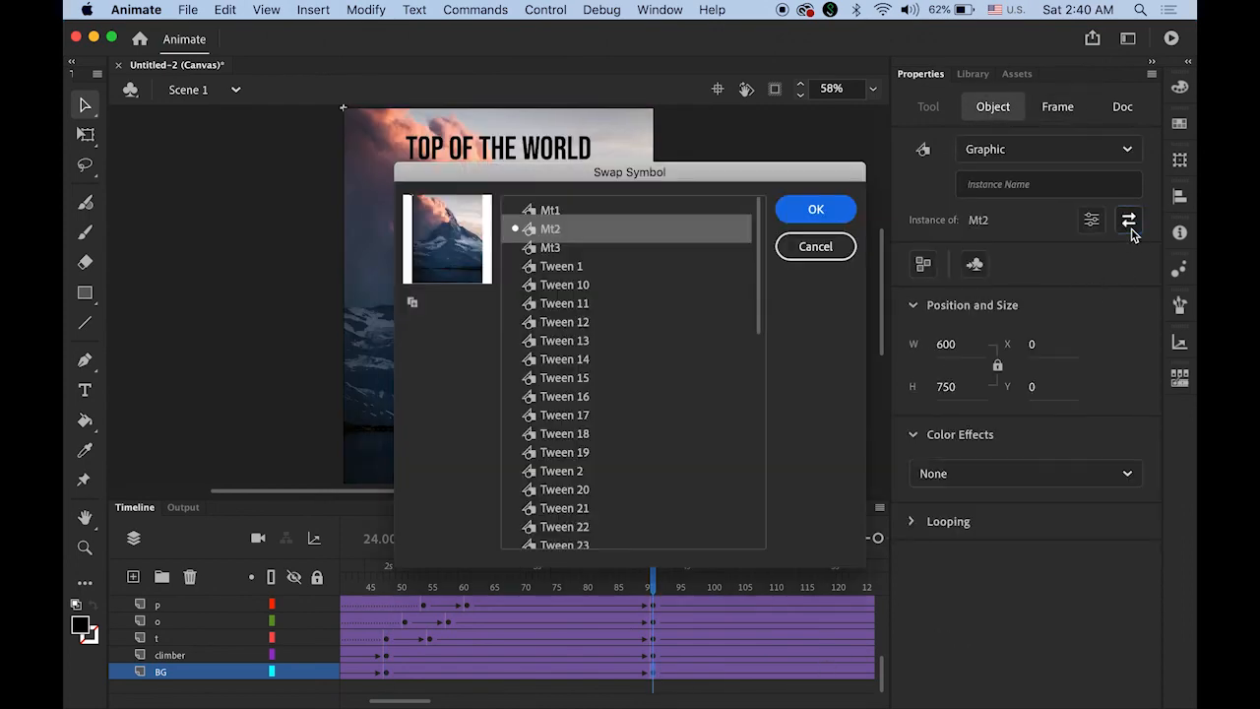
left_click(556, 245)
left_click(816, 208)
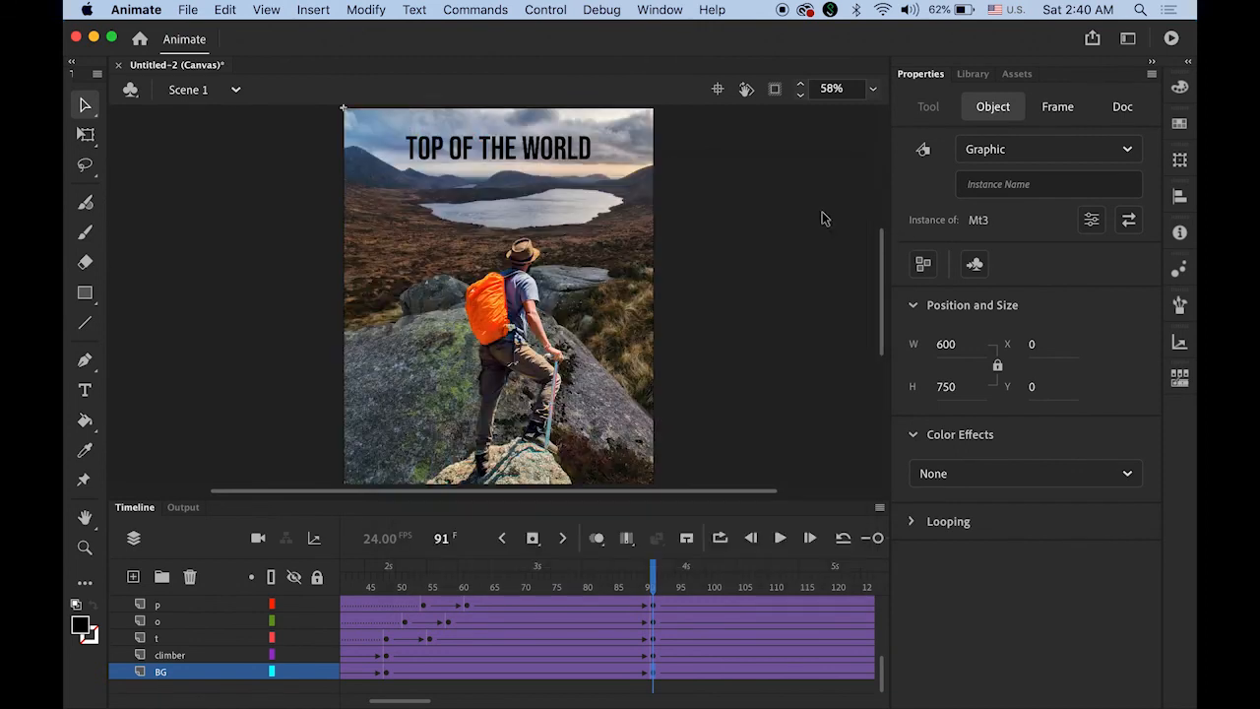
- Swap the background on the BG layer's final keyframe at frame 168 for Mt3 and test the movie
left_click_drag(395, 701, 434, 703)
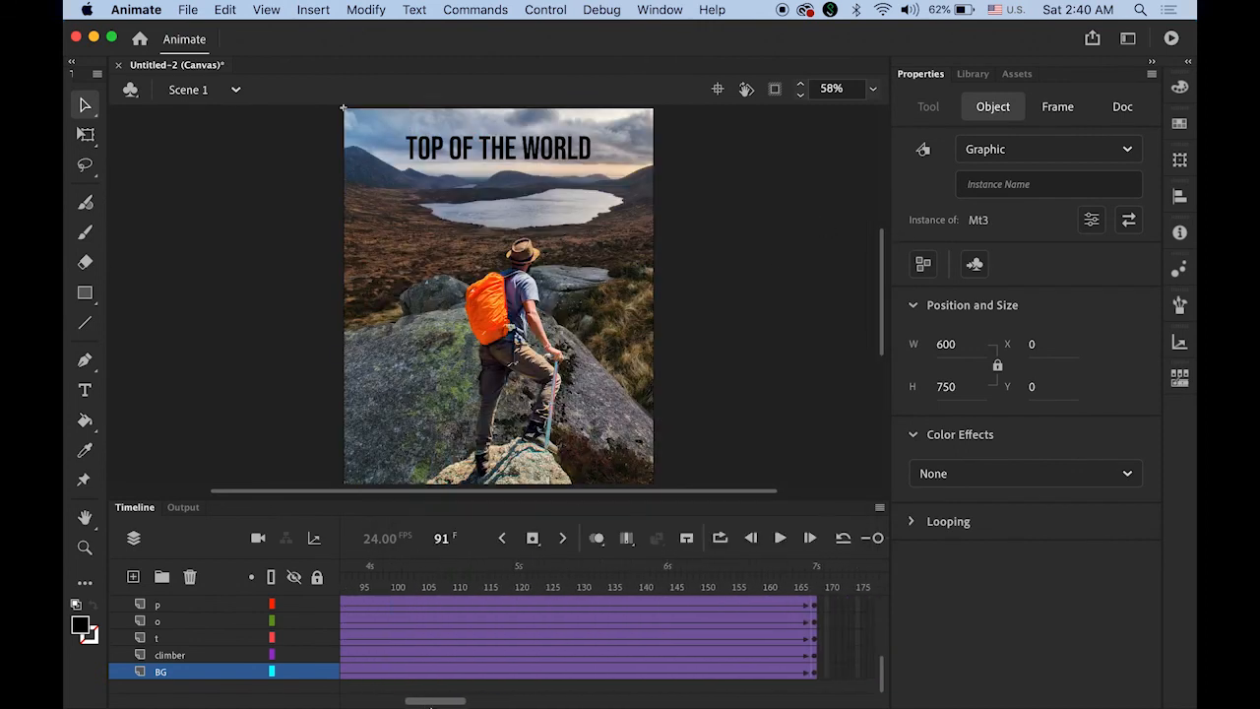
left_click(802, 672)
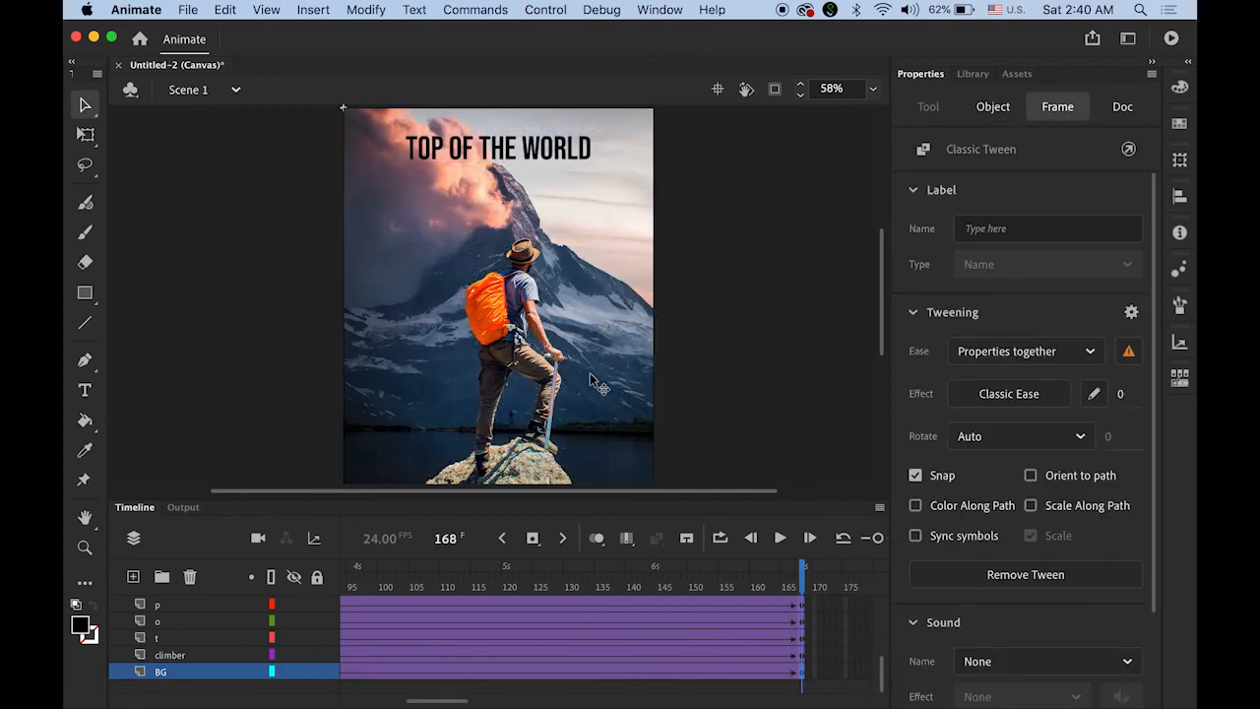
left_click(613, 404)
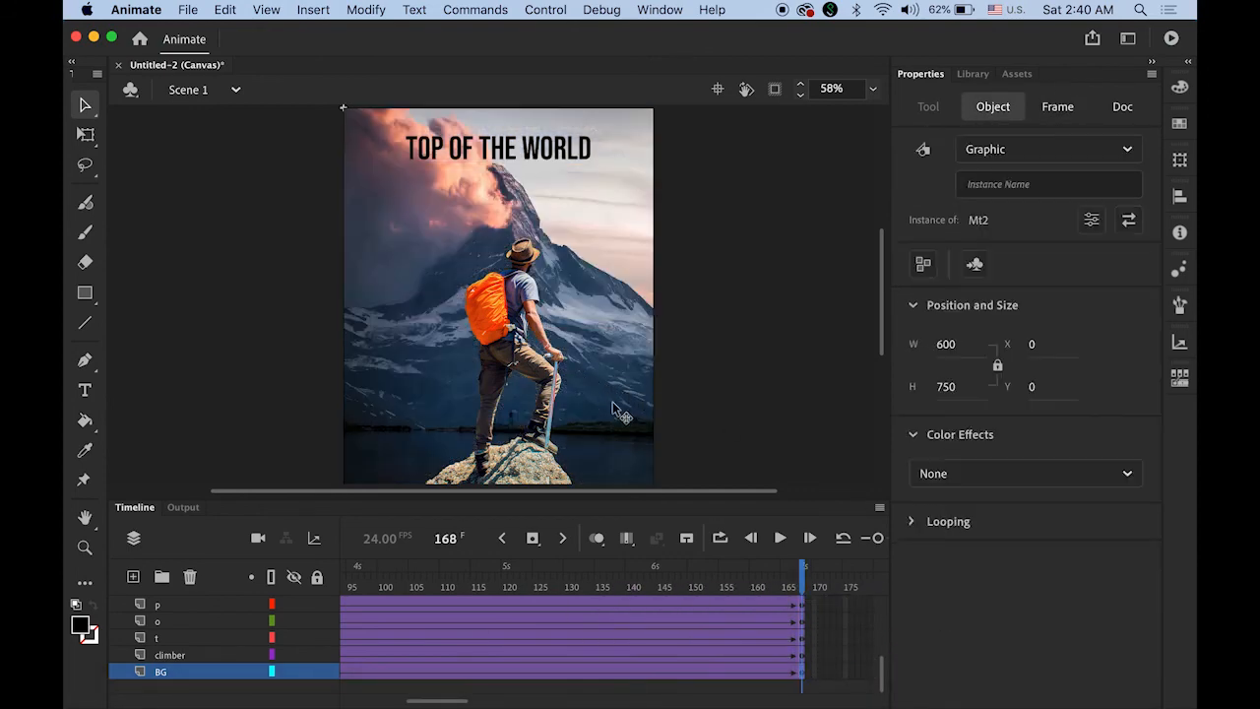
left_click(1128, 219)
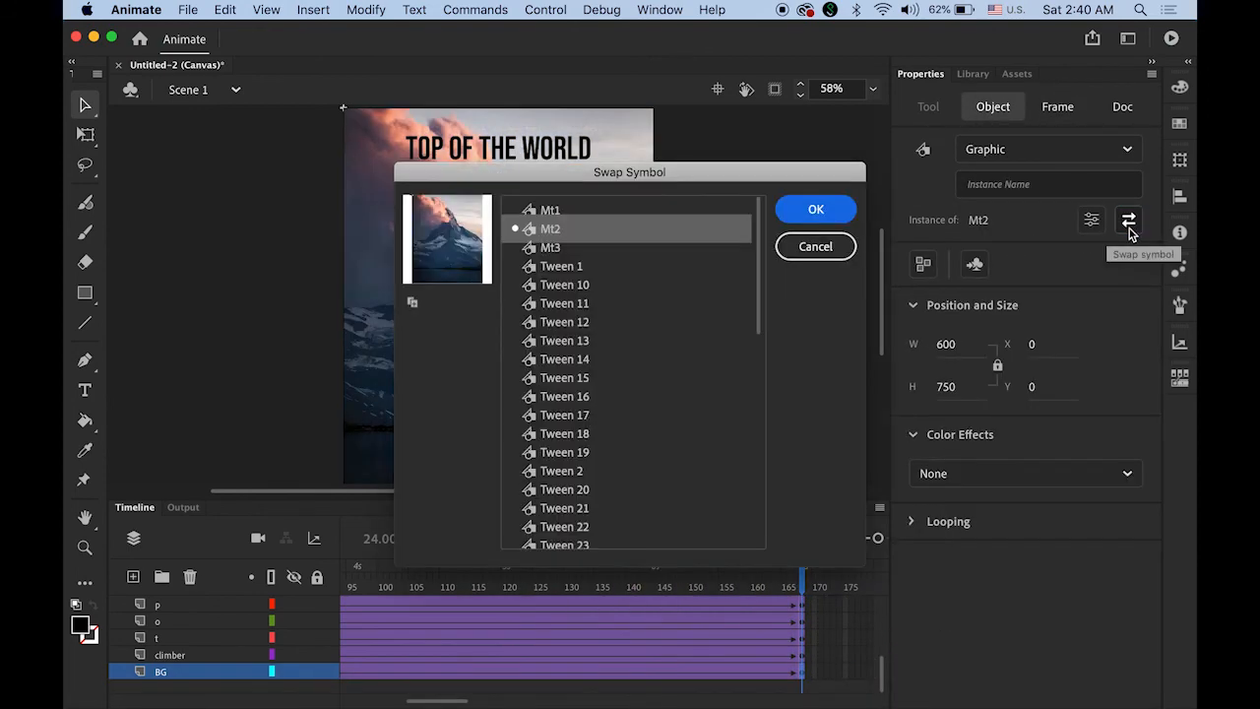
left_click(815, 209)
left_click(767, 377)
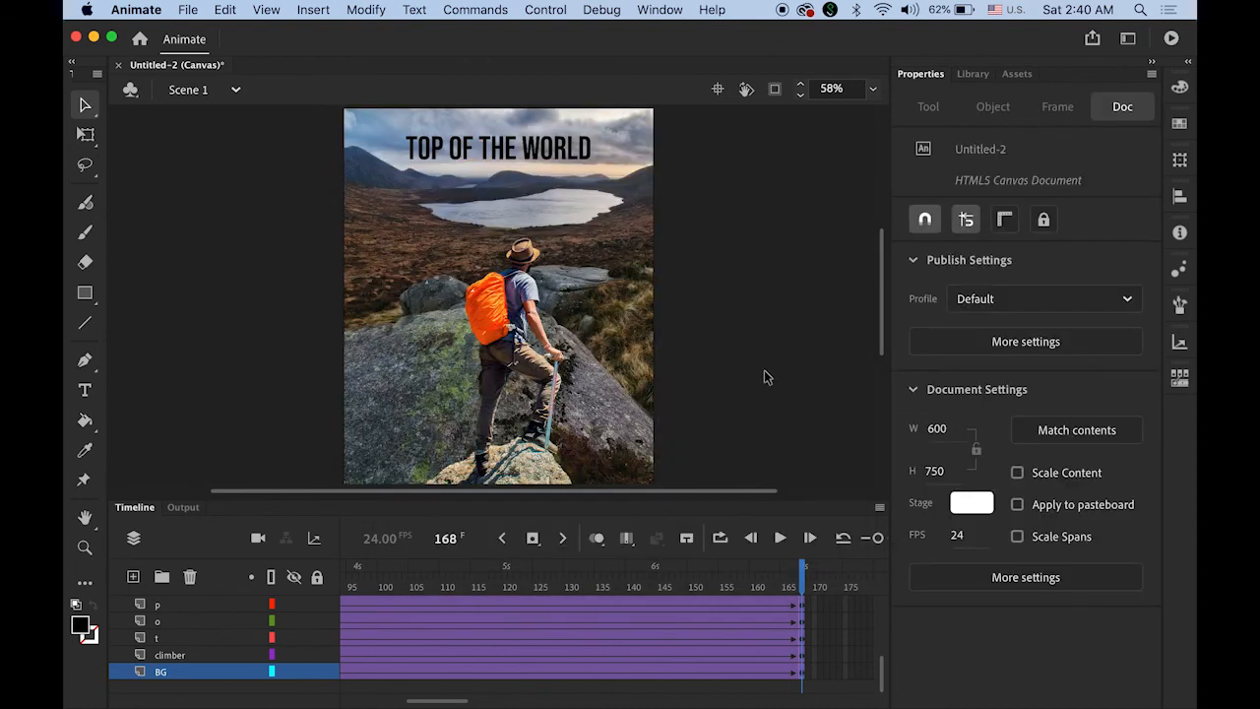
key("super+Return")
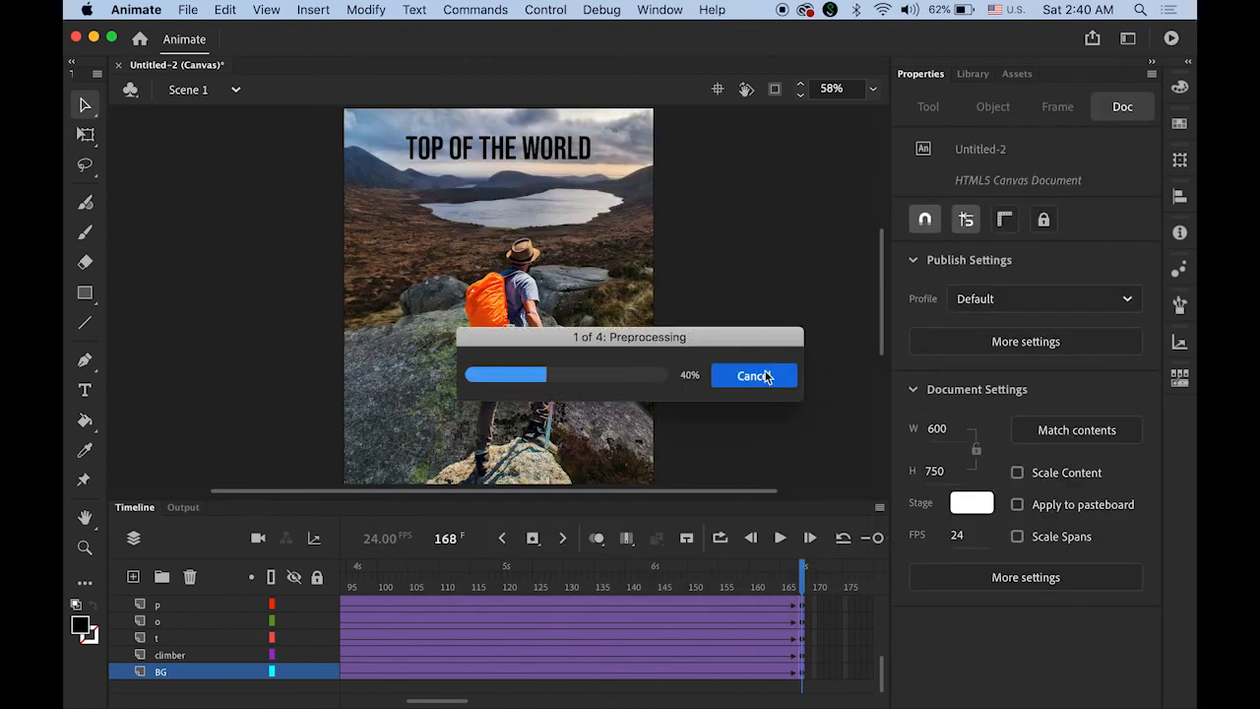